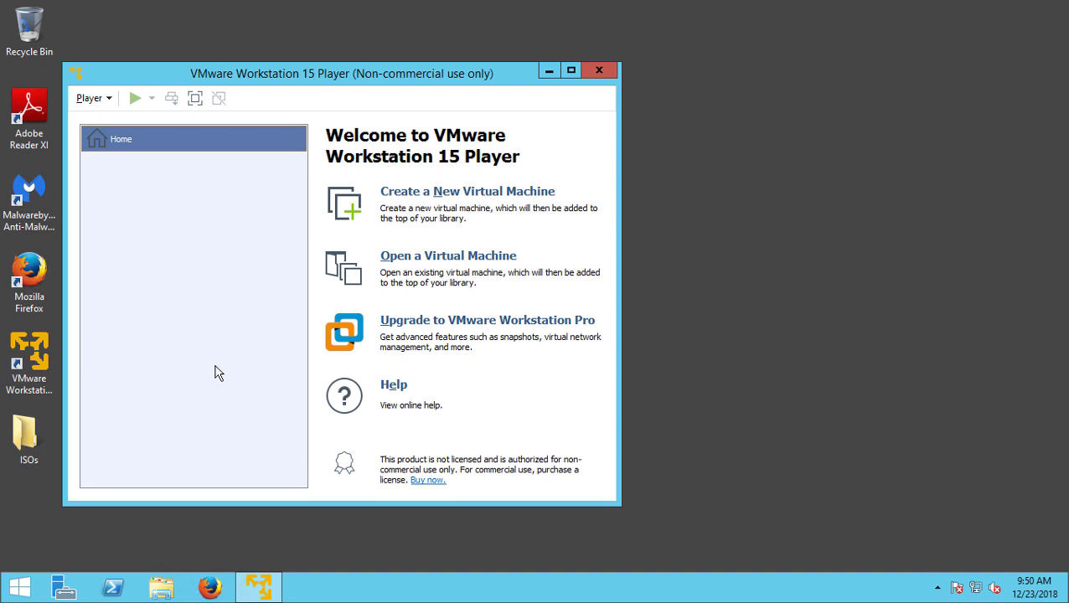
Launch the New Virtual Machine Wizard, then browse Explorer to the ISOs\Windows Server 2016 folder
{"action": "left_click", "coordinate": [450, 201]}
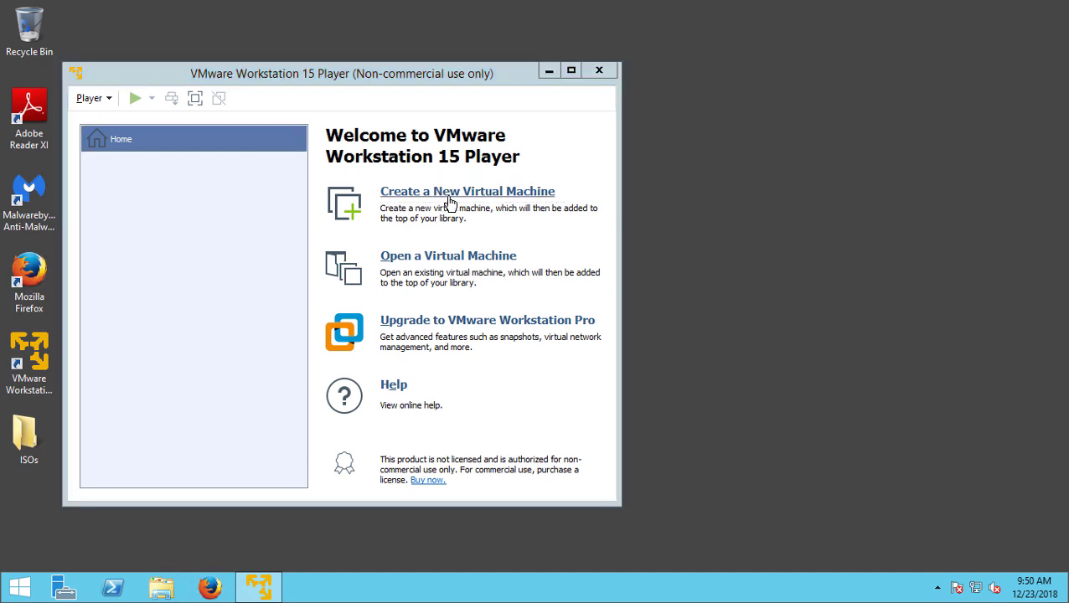
{"action": "left_click_drag", "start_coordinate": [400, 125], "coordinate": [504, 99]}
{"action": "double_click", "coordinate": [29, 455]}
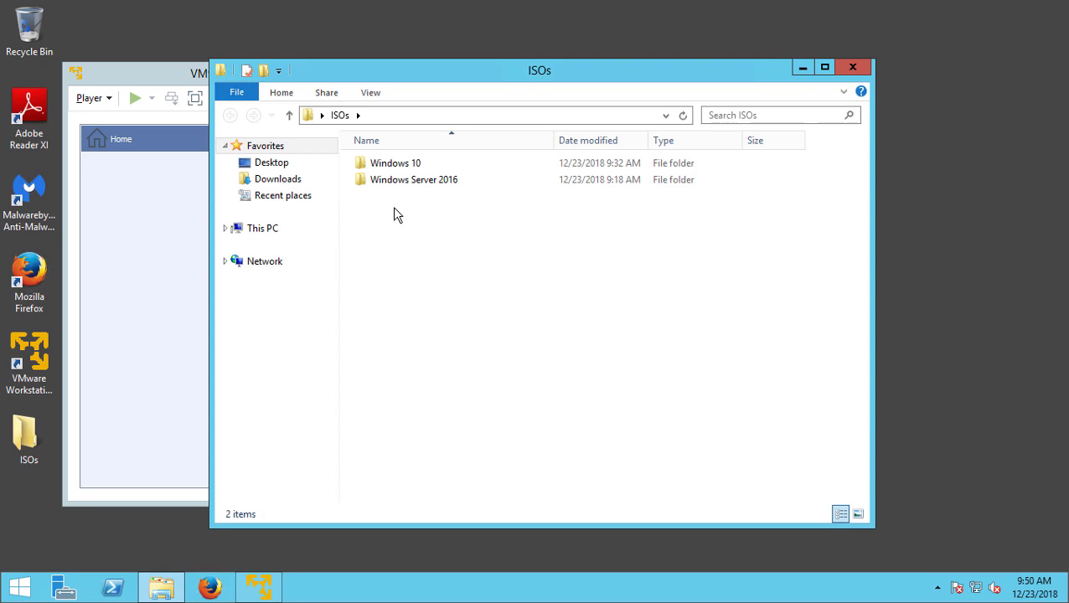
{"action": "double_click", "coordinate": [410, 182]}
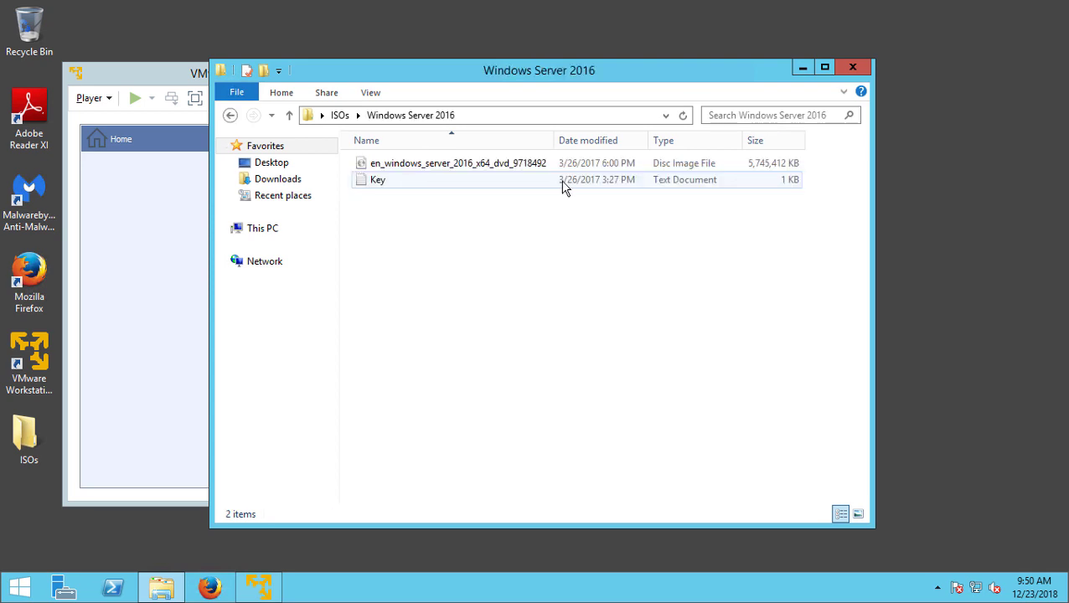
Use the Windows Server 2016 ISO from Desktop\ISOs as the installer disc image and continue
{"action": "left_click", "coordinate": [852, 69]}
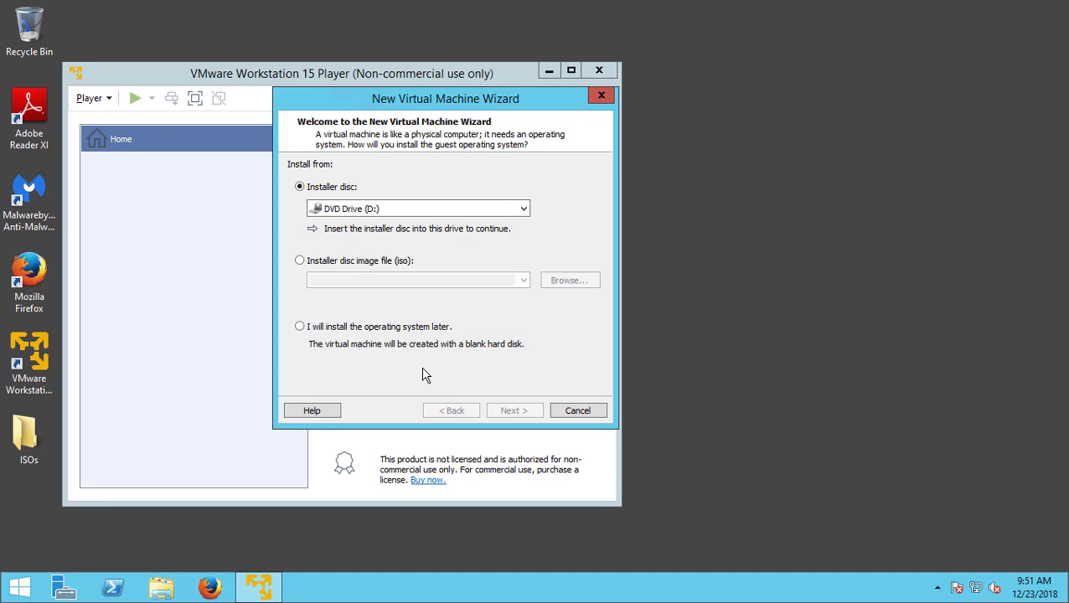
{"action": "left_click", "coordinate": [378, 265]}
{"action": "left_click", "coordinate": [579, 283]}
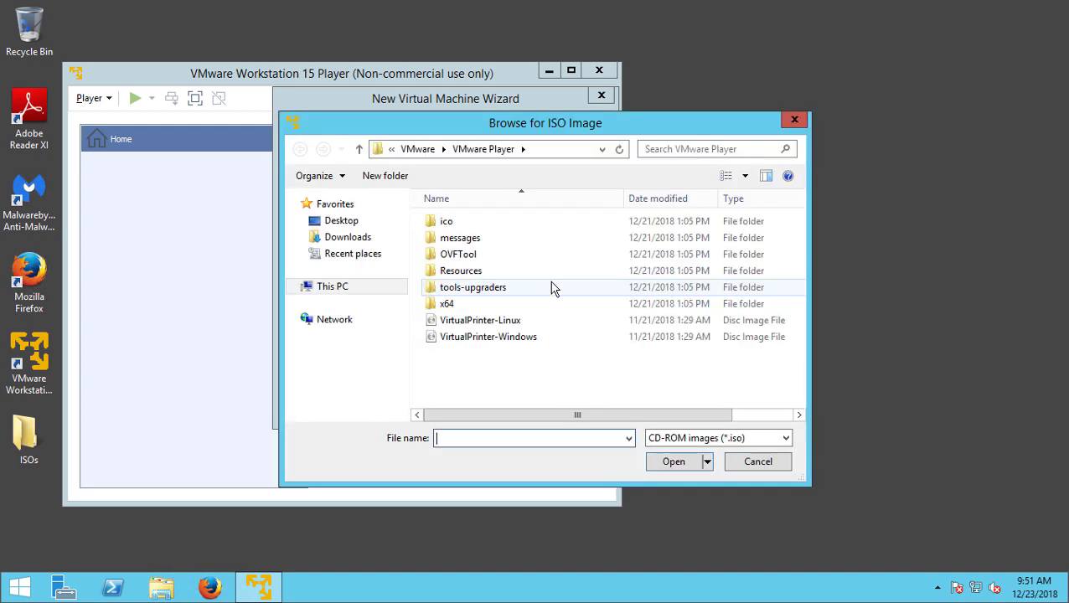
{"action": "left_click", "coordinate": [336, 223]}
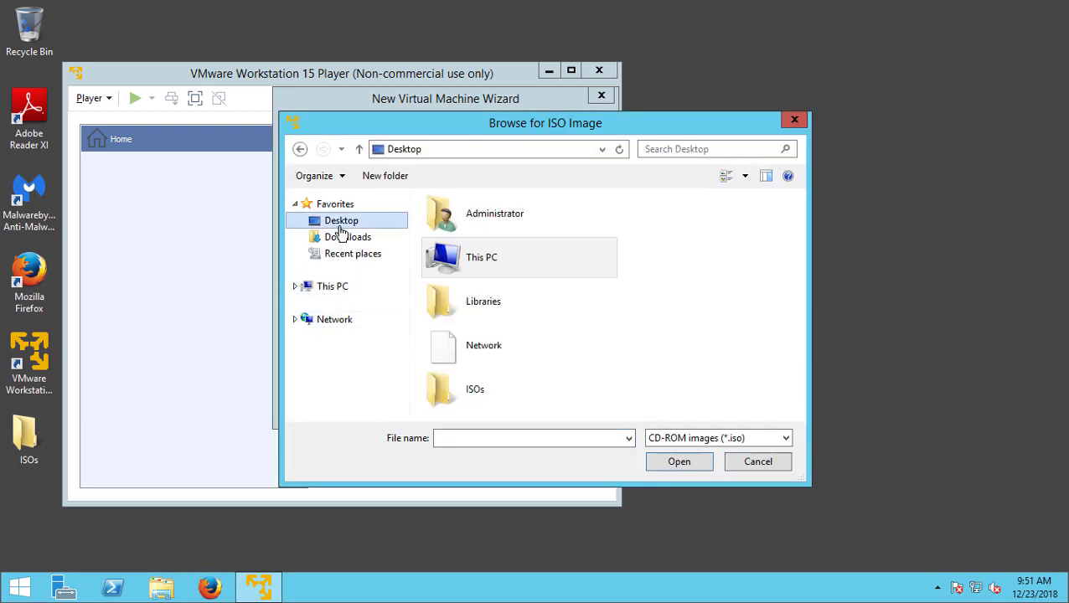
{"action": "double_click", "coordinate": [469, 405]}
{"action": "double_click", "coordinate": [482, 245]}
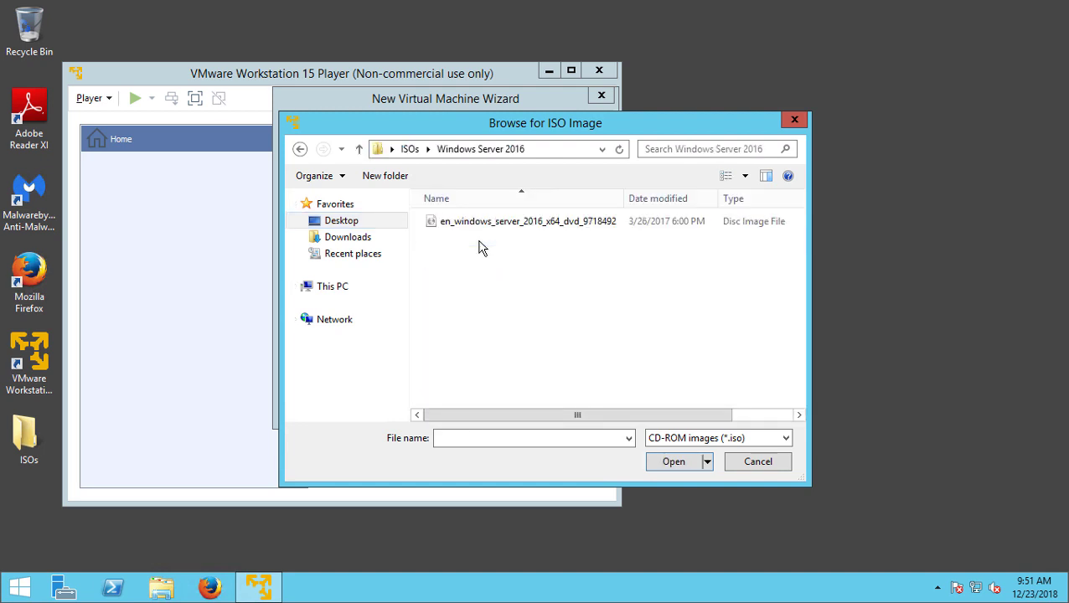
{"action": "double_click", "coordinate": [486, 221]}
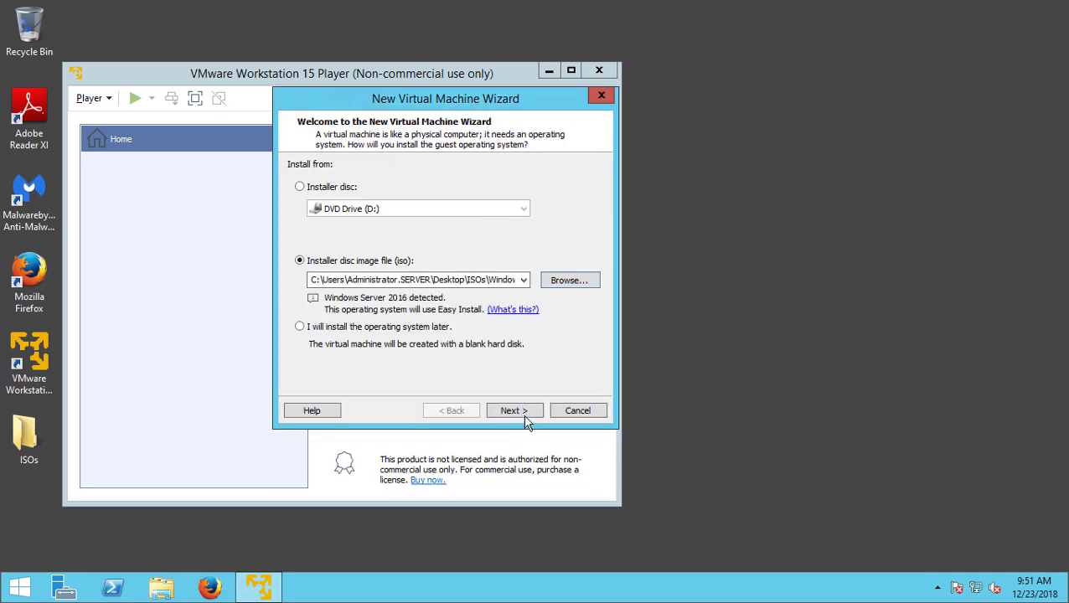
{"action": "left_click", "coordinate": [525, 418]}
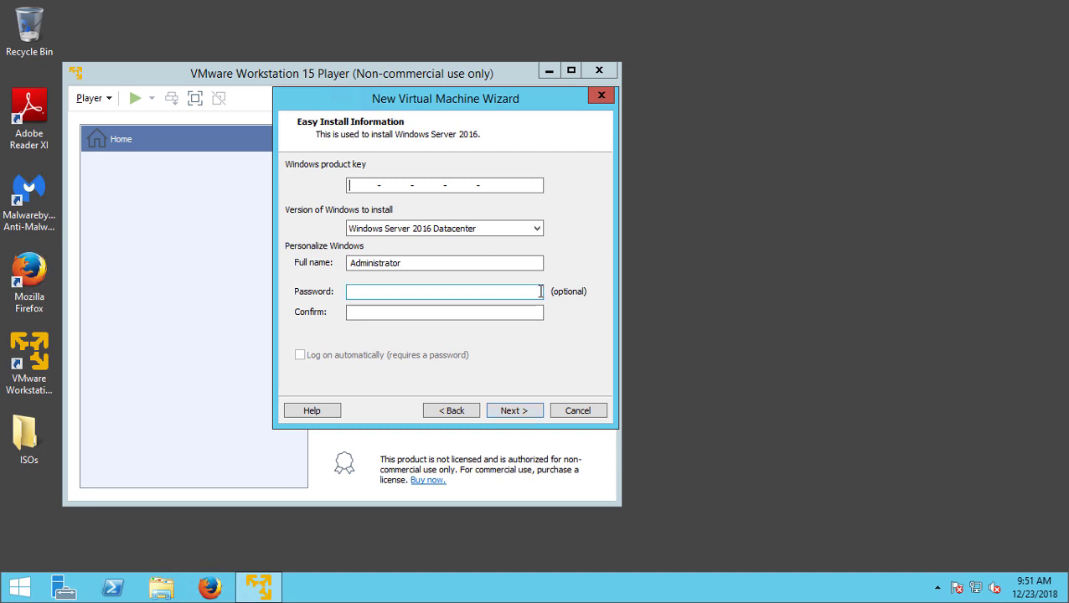
Choose the Windows Server 2016 Standard edition for Easy Install and continue
{"action": "left_click", "coordinate": [541, 228]}
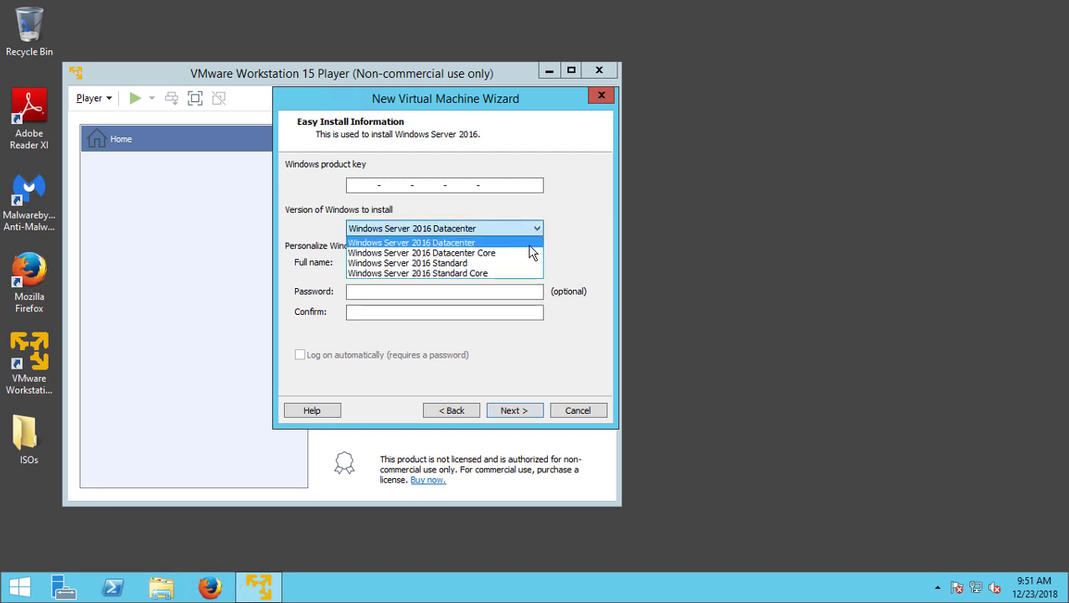
{"action": "left_click", "coordinate": [528, 263]}
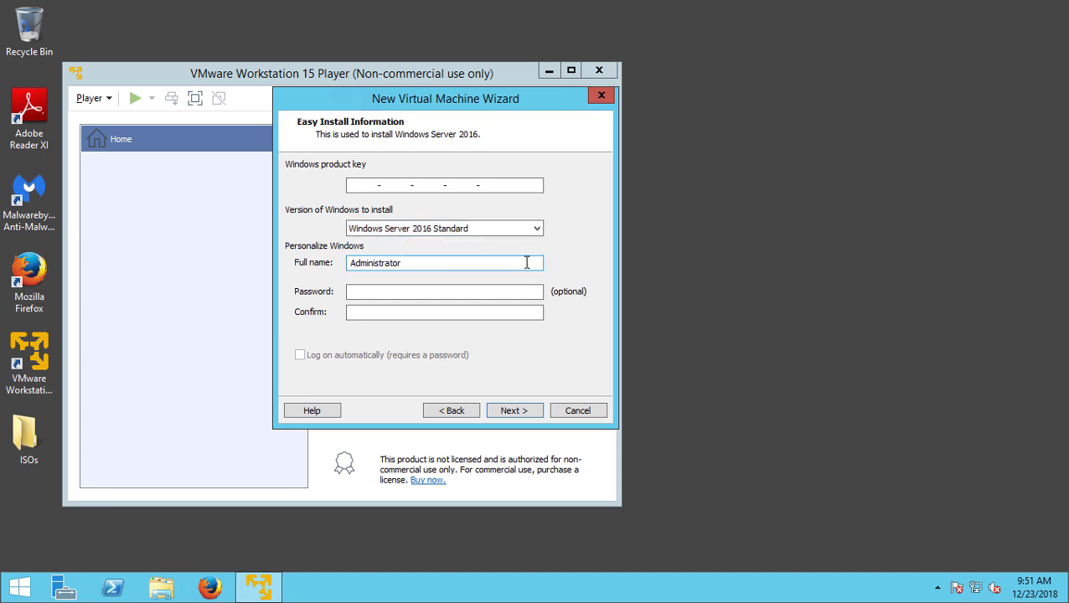
{"action": "left_click", "coordinate": [480, 296]}
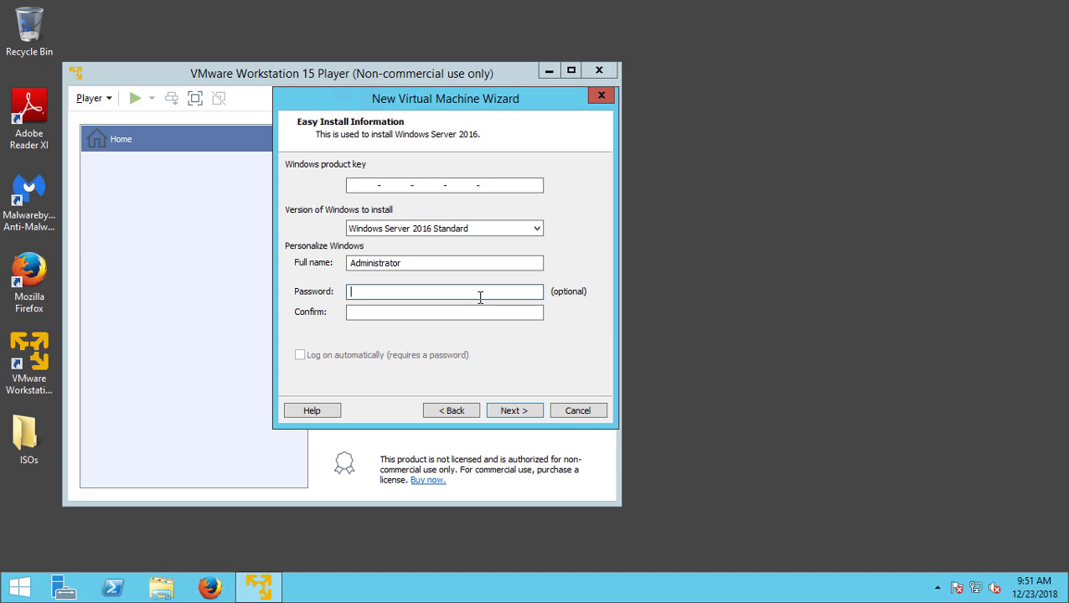
{"action": "key", "text": "Return"}
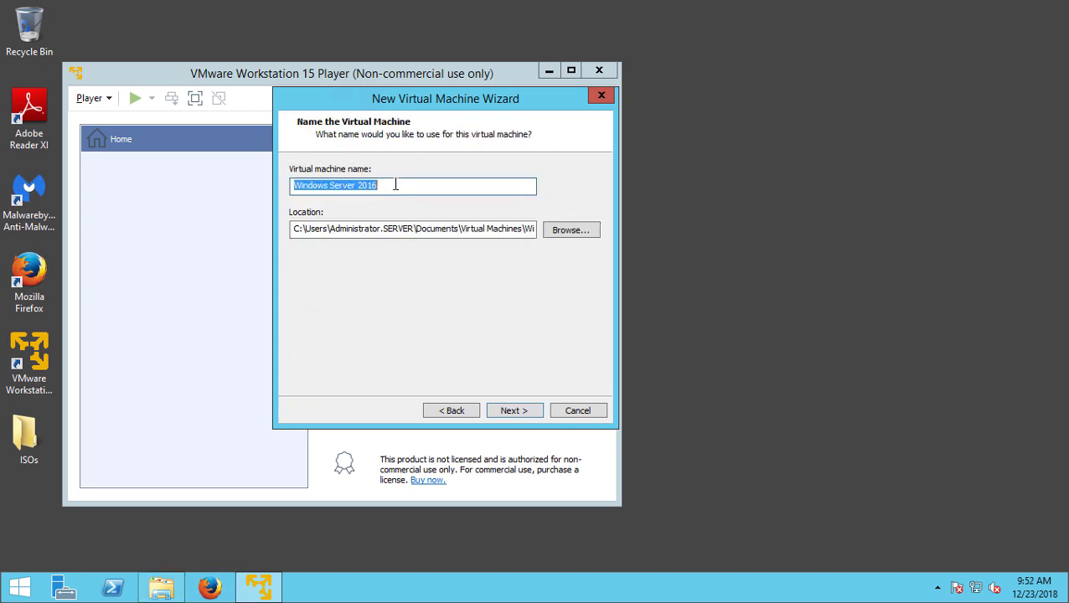
Name the machine DC01, store it in a new C:\VMs folder, and continue
{"action": "type", "text": "DC01"}
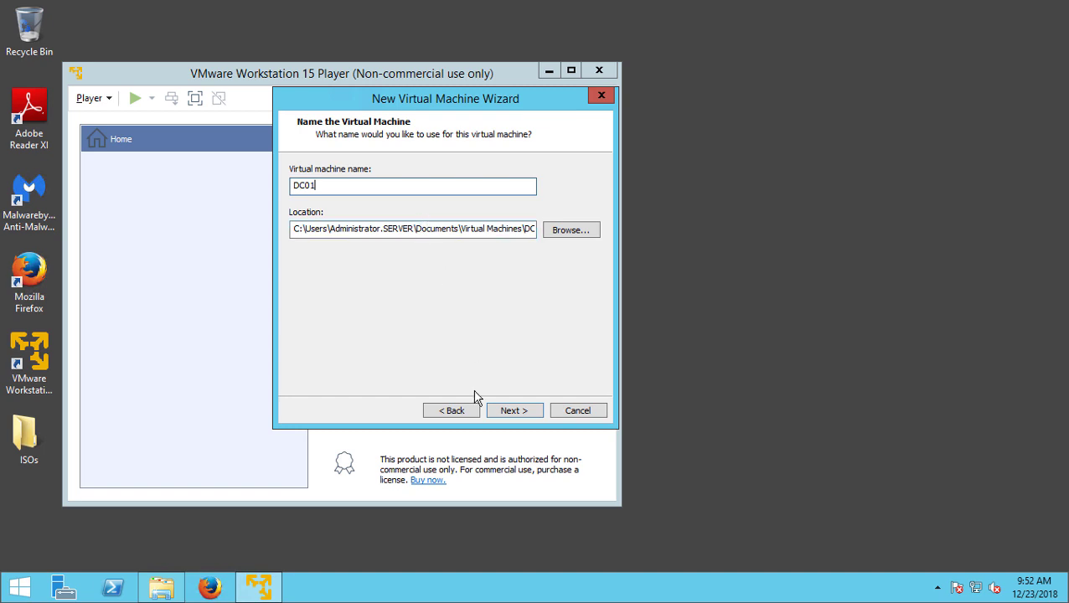
{"action": "left_click", "coordinate": [569, 230]}
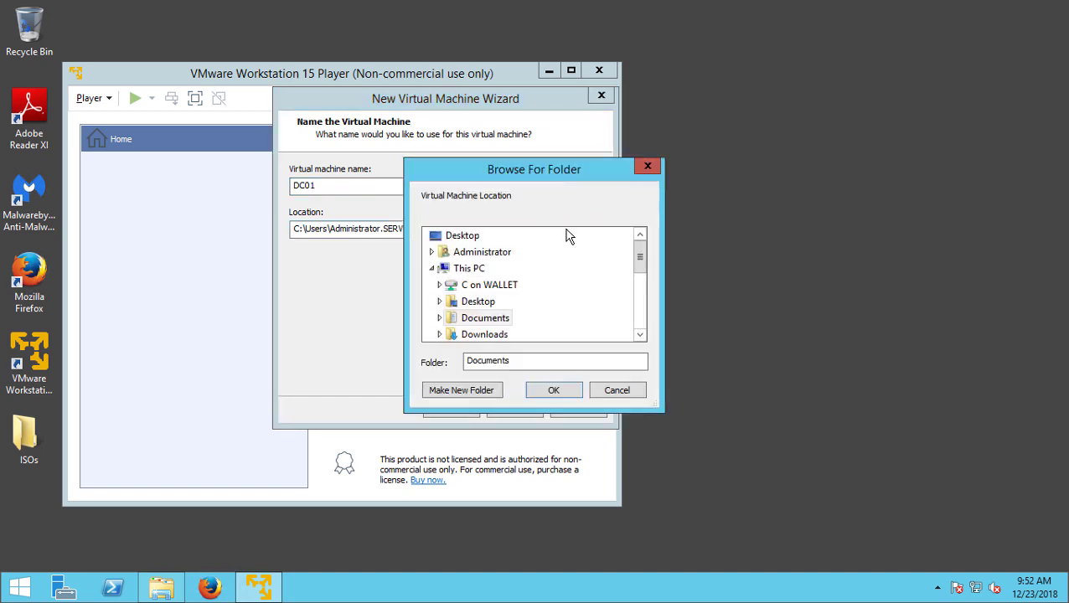
{"action": "left_click", "coordinate": [473, 270]}
{"action": "scroll", "coordinate": [562, 324], "scroll_direction": "down", "scroll_amount": 3}
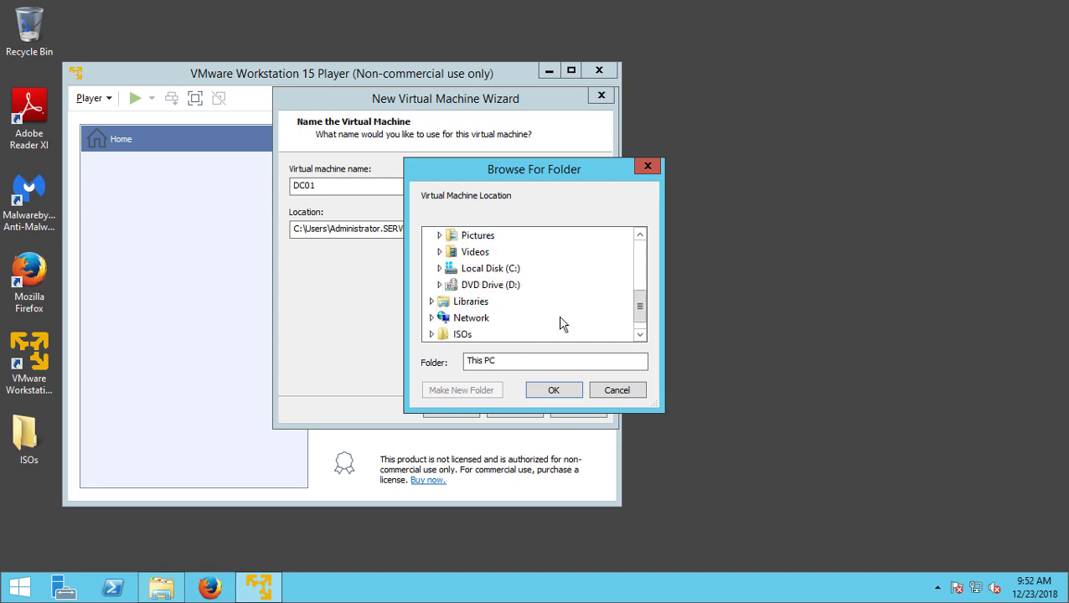
{"action": "left_click", "coordinate": [493, 269]}
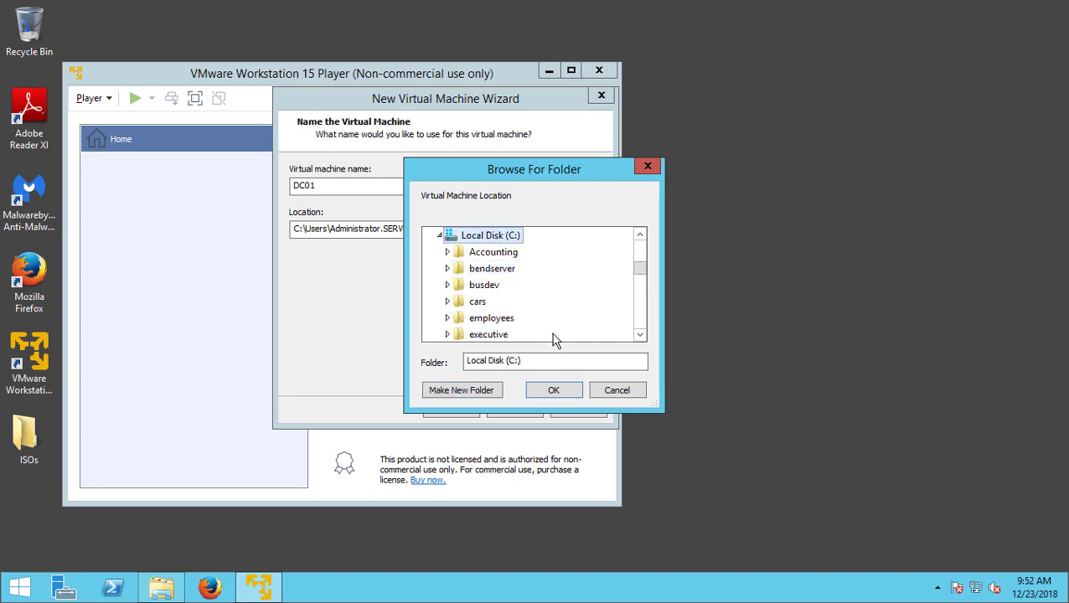
{"action": "left_click", "coordinate": [466, 391]}
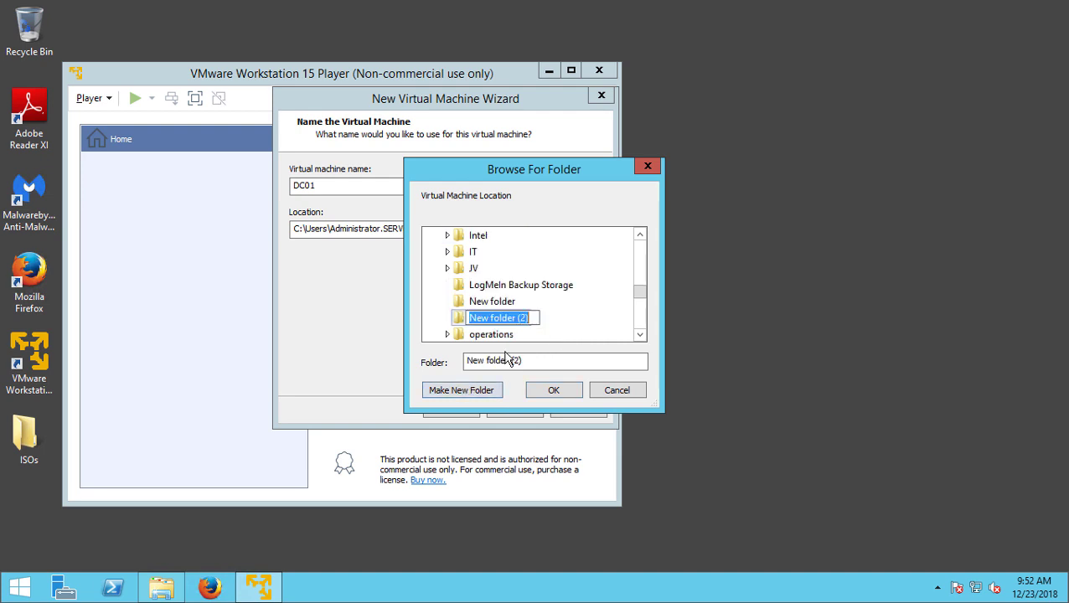
{"action": "type", "text": "VMs"}
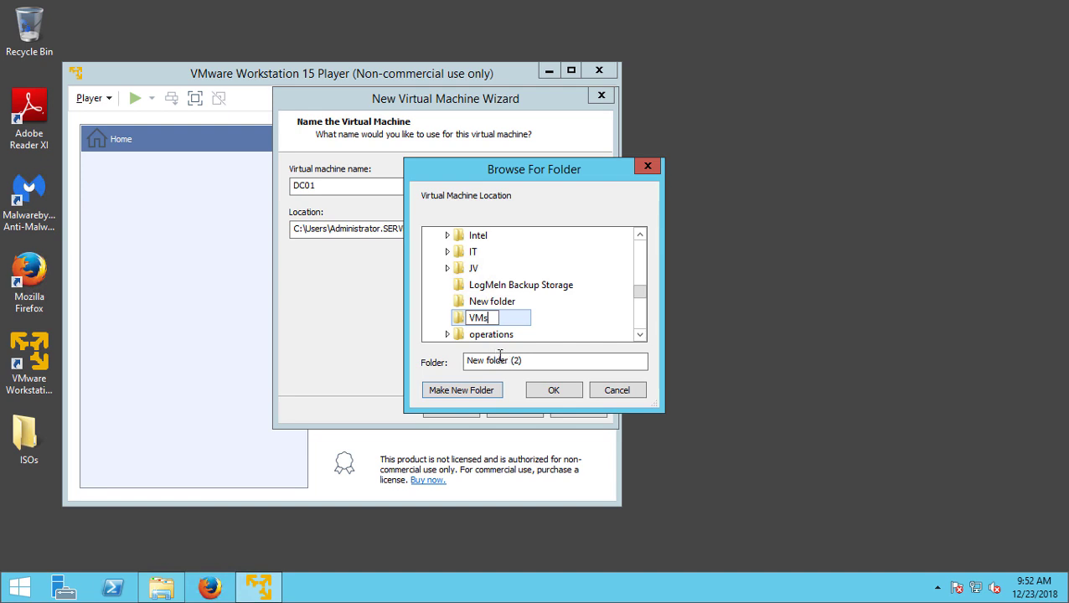
{"action": "left_click", "coordinate": [554, 394]}
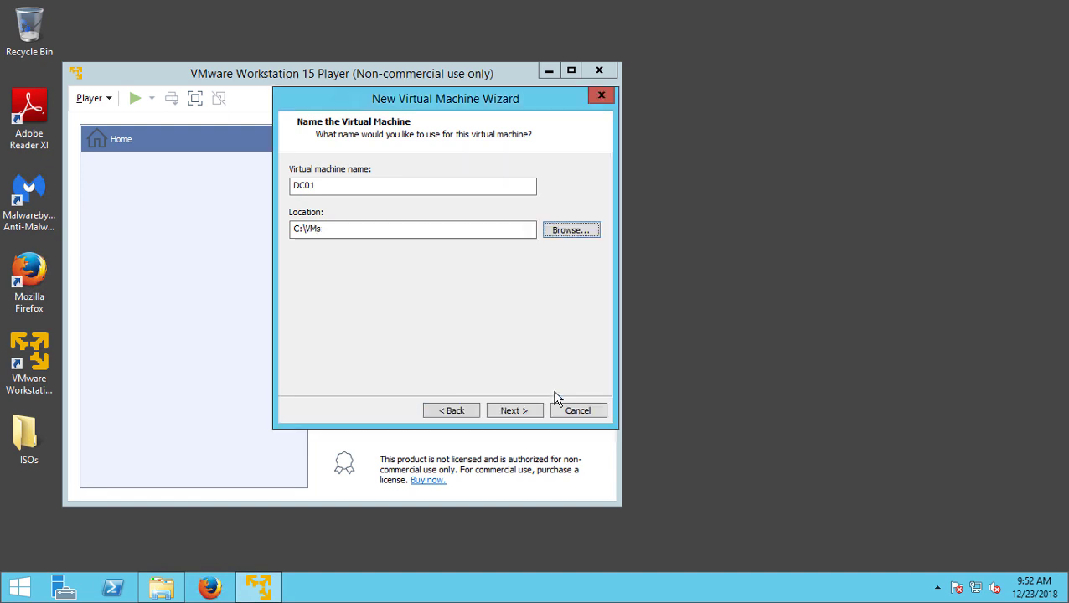
{"action": "left_click", "coordinate": [515, 410]}
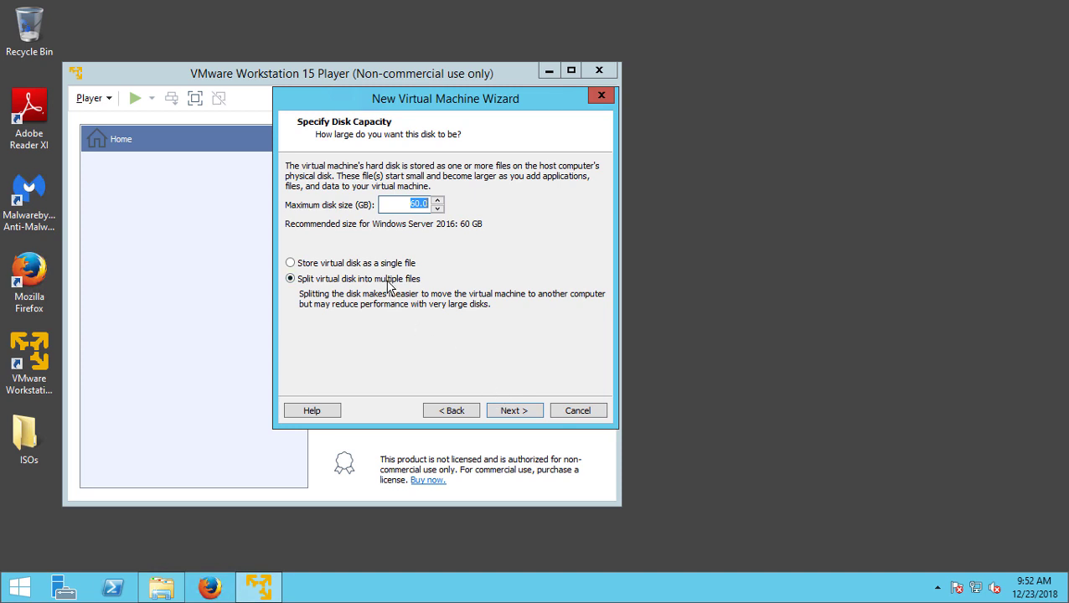
Store the 60 GB virtual disk as a single file and finish creating DC01
{"action": "left_click", "coordinate": [379, 263]}
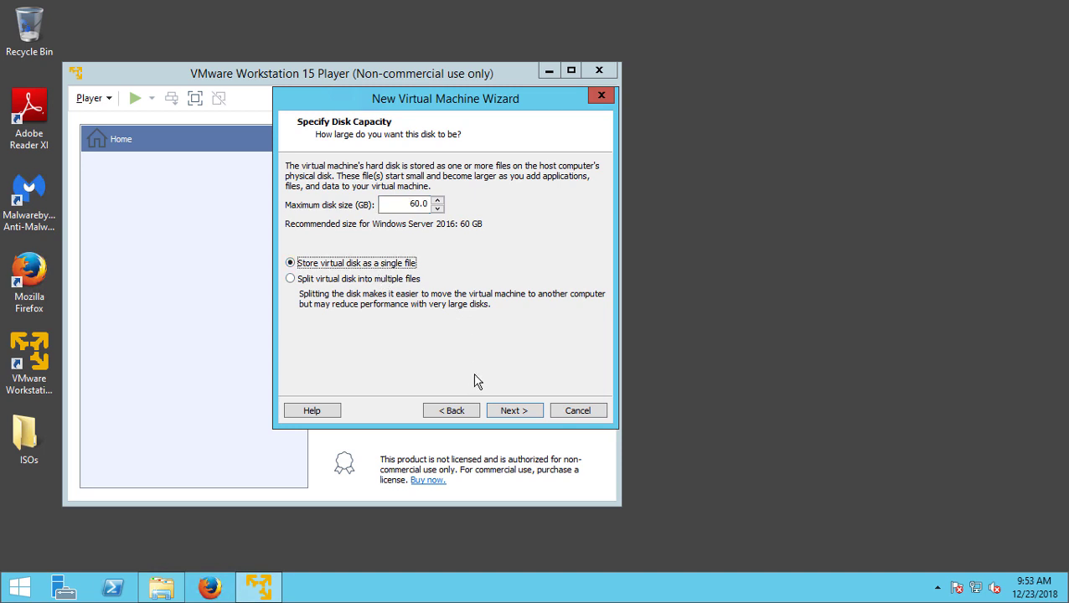
{"action": "left_click", "coordinate": [505, 413]}
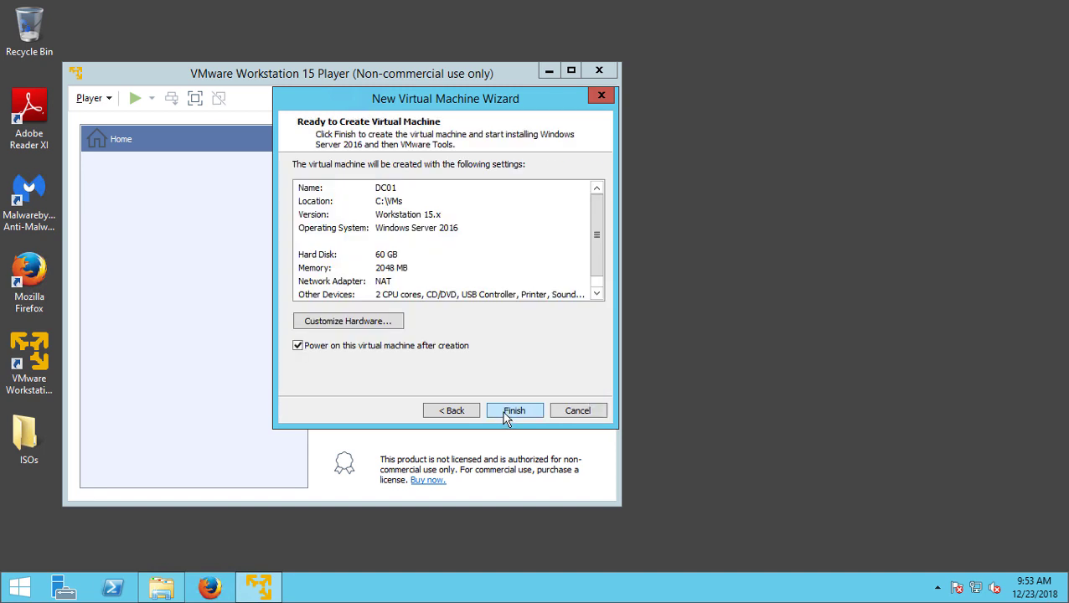
{"action": "left_click", "coordinate": [507, 413]}
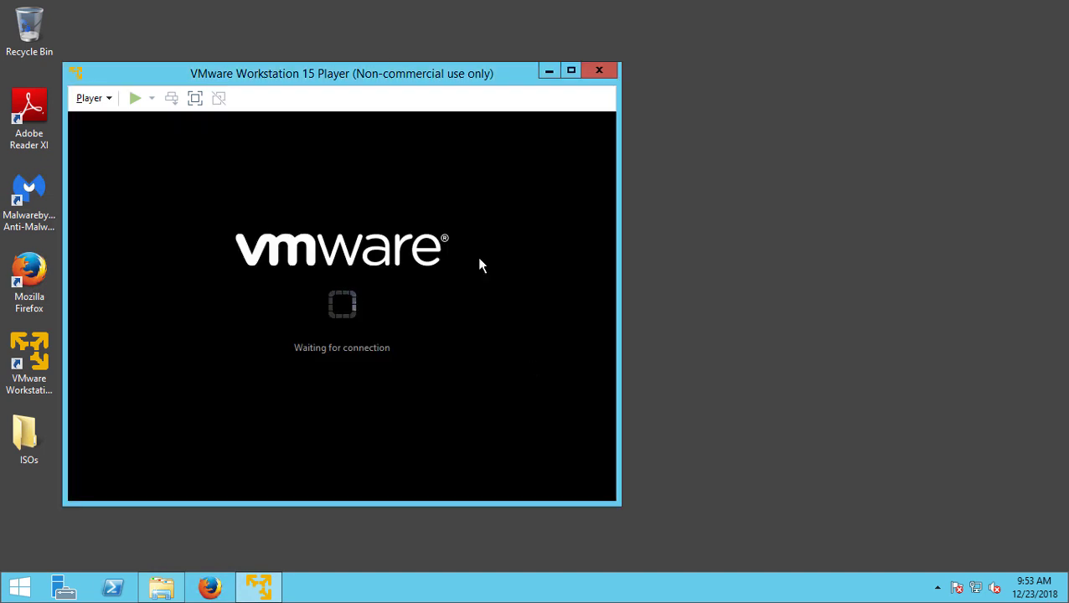
Resize and maximize the DC01 window, dismissing the VMware Tools download prompt
{"action": "left_click_drag", "start_coordinate": [397, 76], "coordinate": [483, 64]}
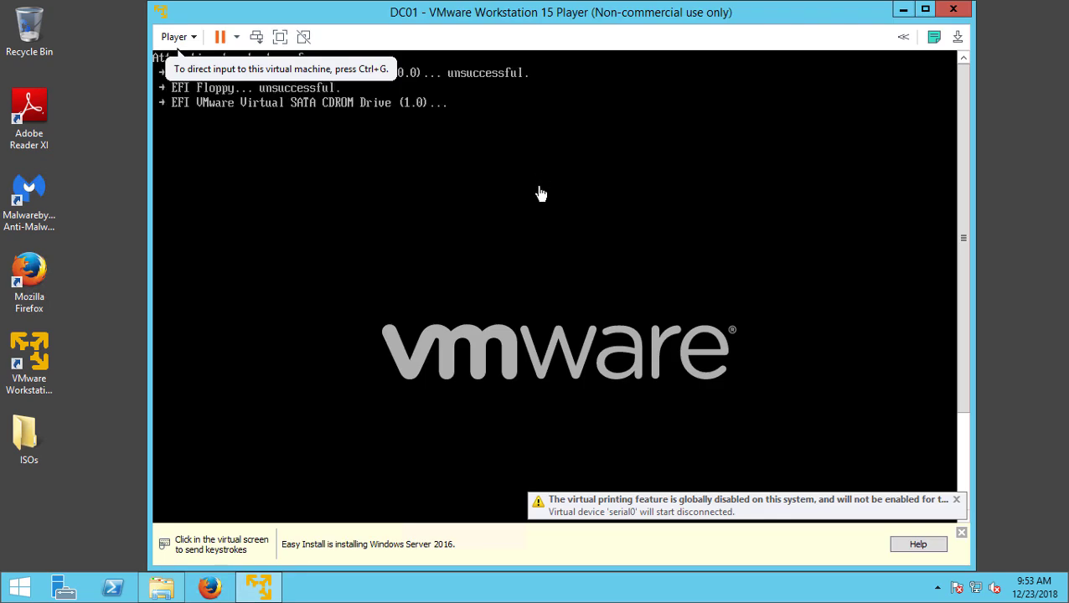
{"action": "left_click", "coordinate": [540, 191]}
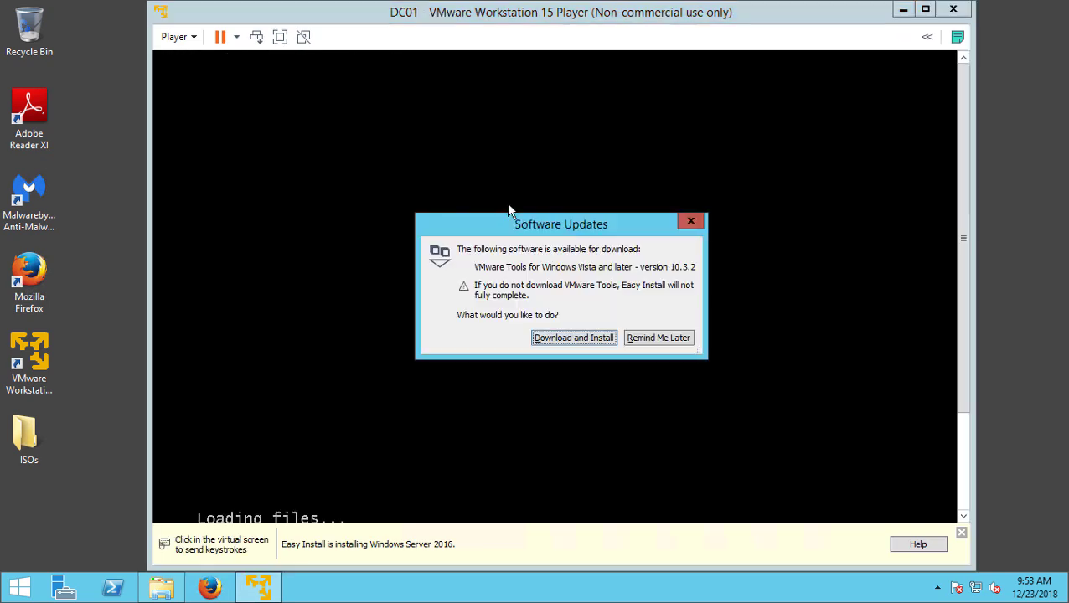
{"action": "left_click", "coordinate": [702, 226]}
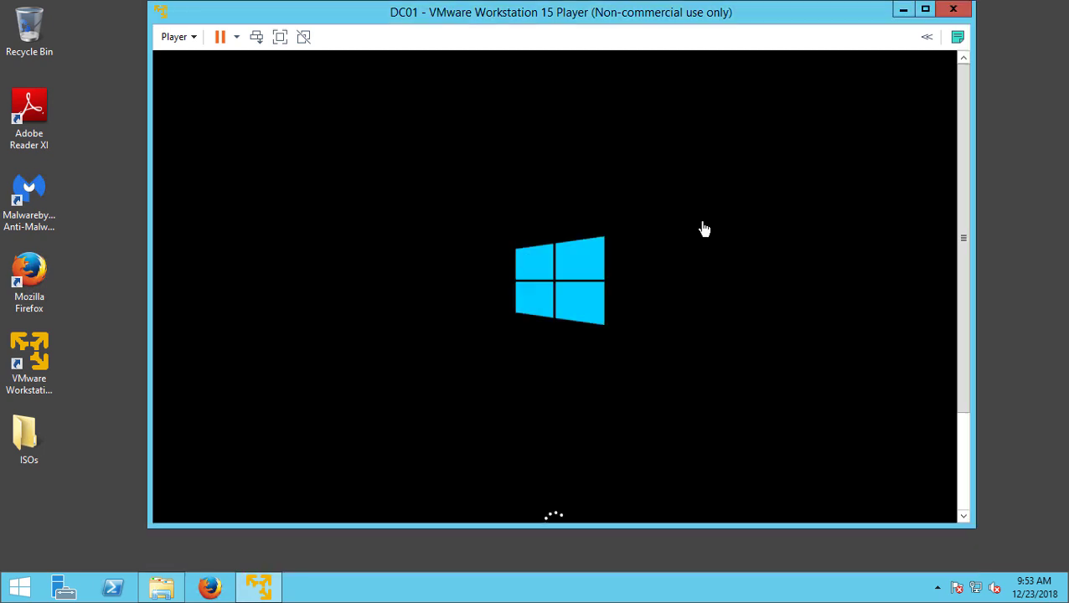
{"action": "left_click_drag", "start_coordinate": [667, 528], "coordinate": [670, 563]}
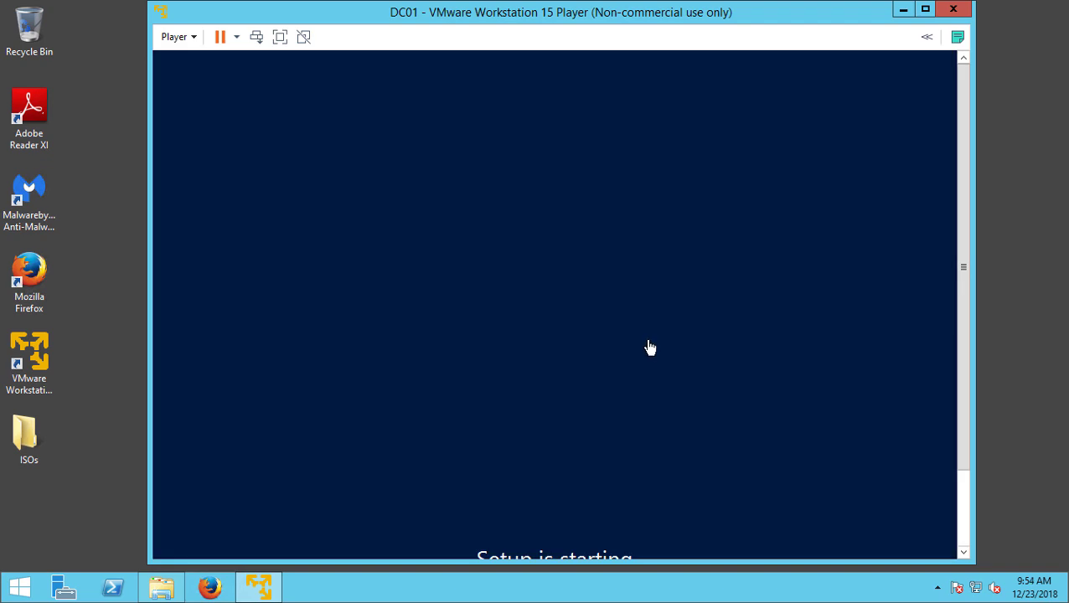
{"action": "left_click", "coordinate": [926, 12]}
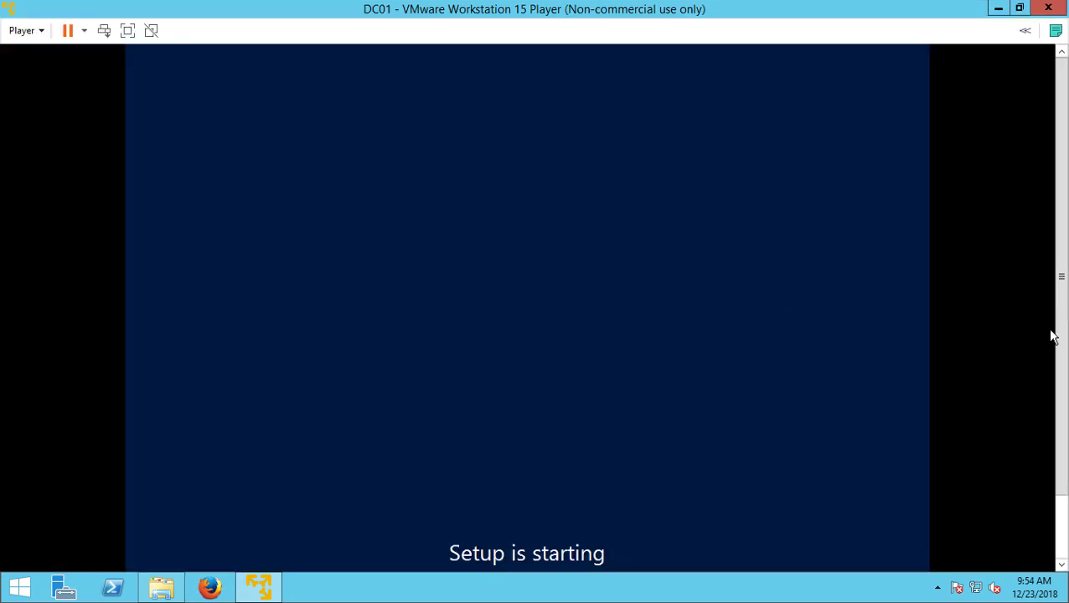
{"action": "left_click_drag", "start_coordinate": [1066, 285], "coordinate": [1066, 348]}
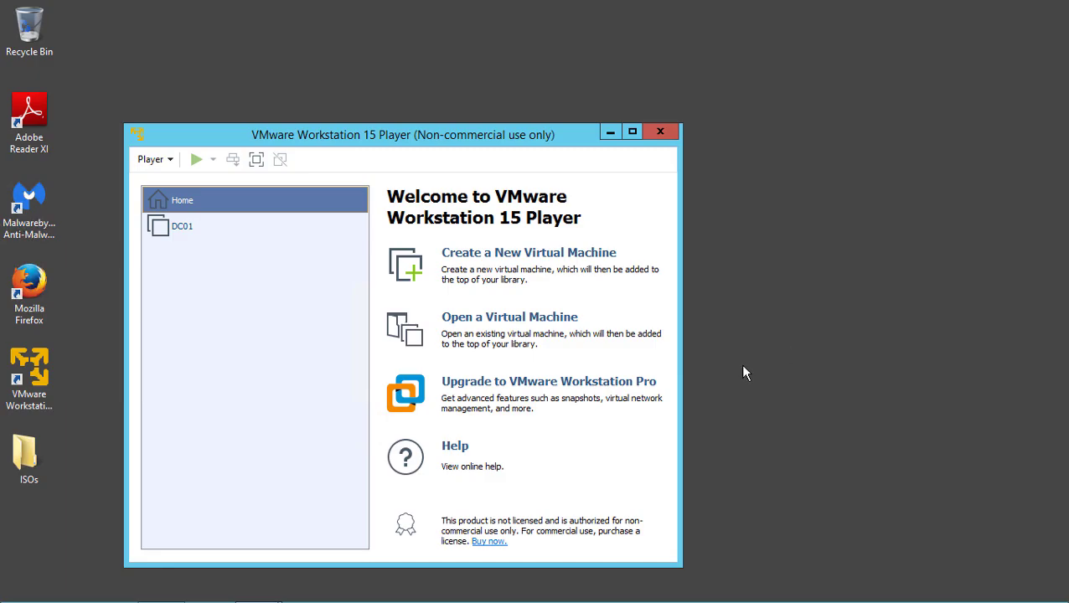
Start another new machine from the Windows Server 2016 ISO and name it DC02
{"action": "left_click_drag", "start_coordinate": [517, 142], "coordinate": [527, 90]}
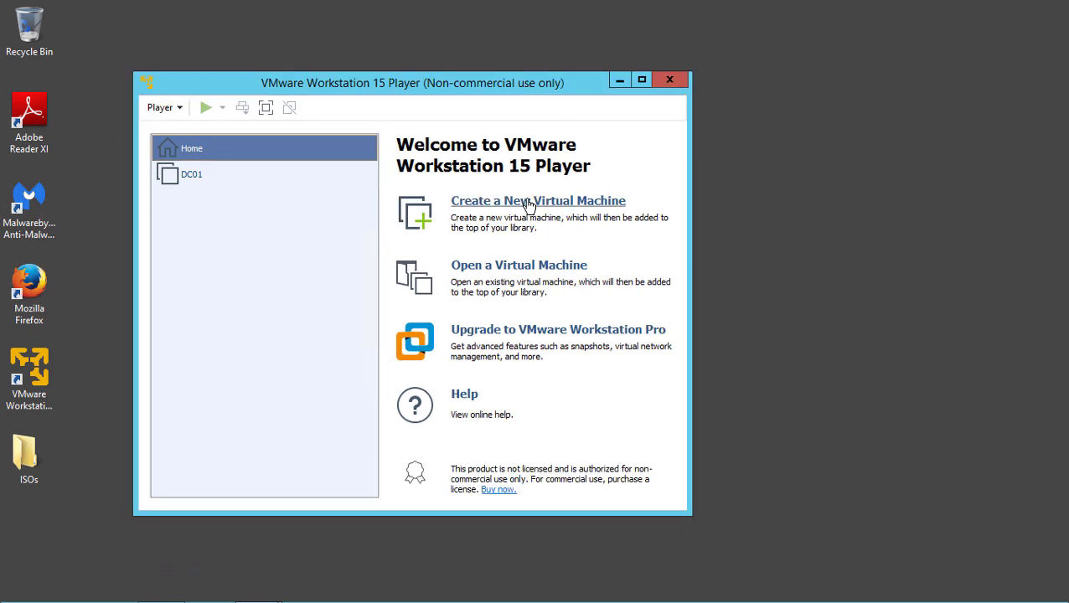
{"action": "left_click", "coordinate": [527, 203]}
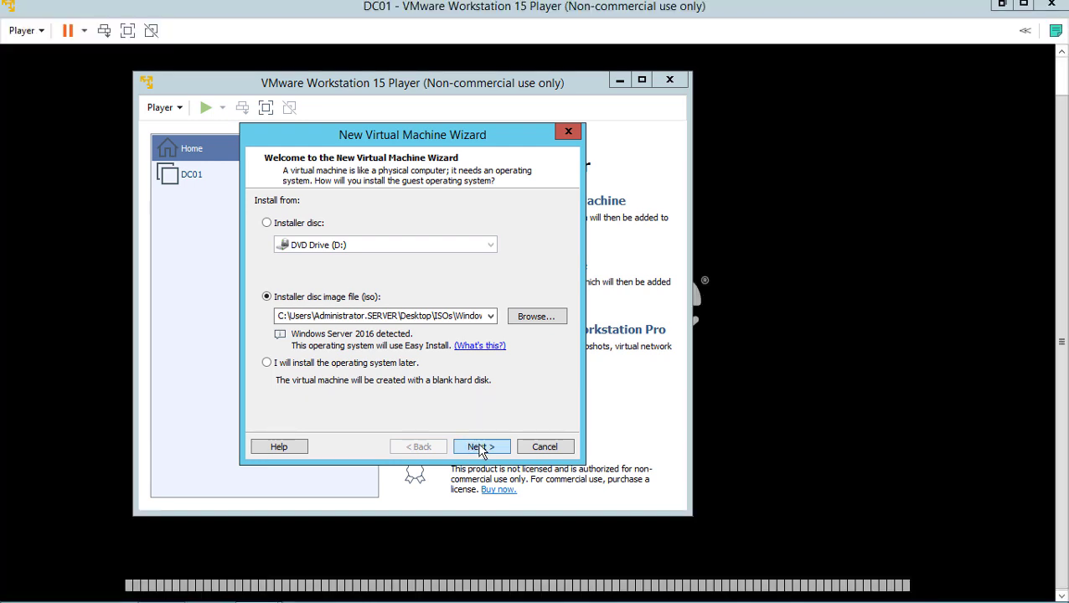
{"action": "left_click", "coordinate": [479, 448]}
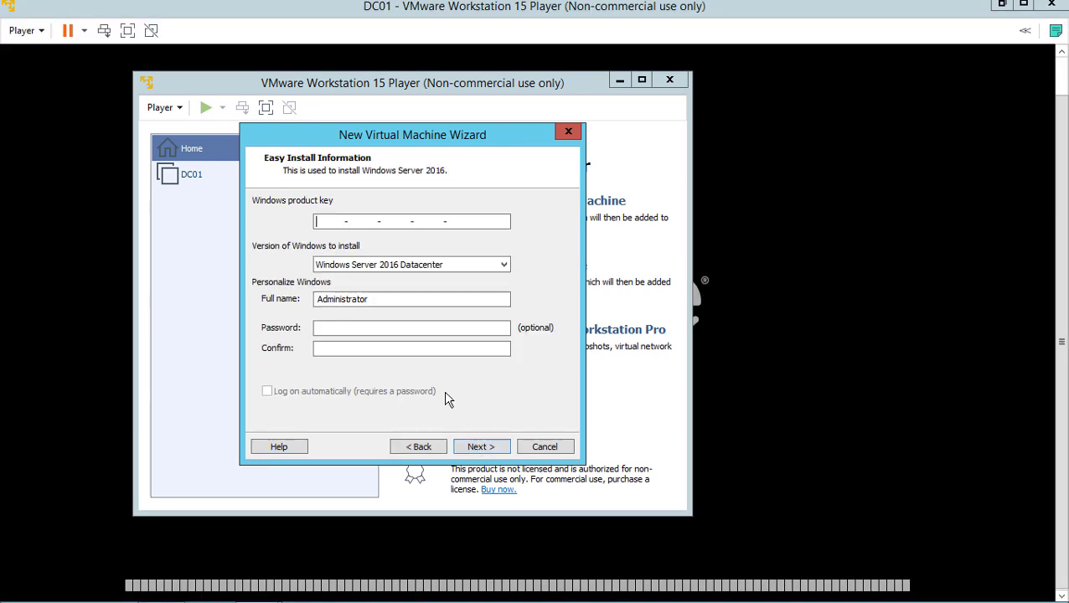
{"action": "left_click", "coordinate": [356, 222]}
{"action": "left_click_drag", "start_coordinate": [356, 222], "coordinate": [110, 215]}
{"action": "type", "text": "DC02"}
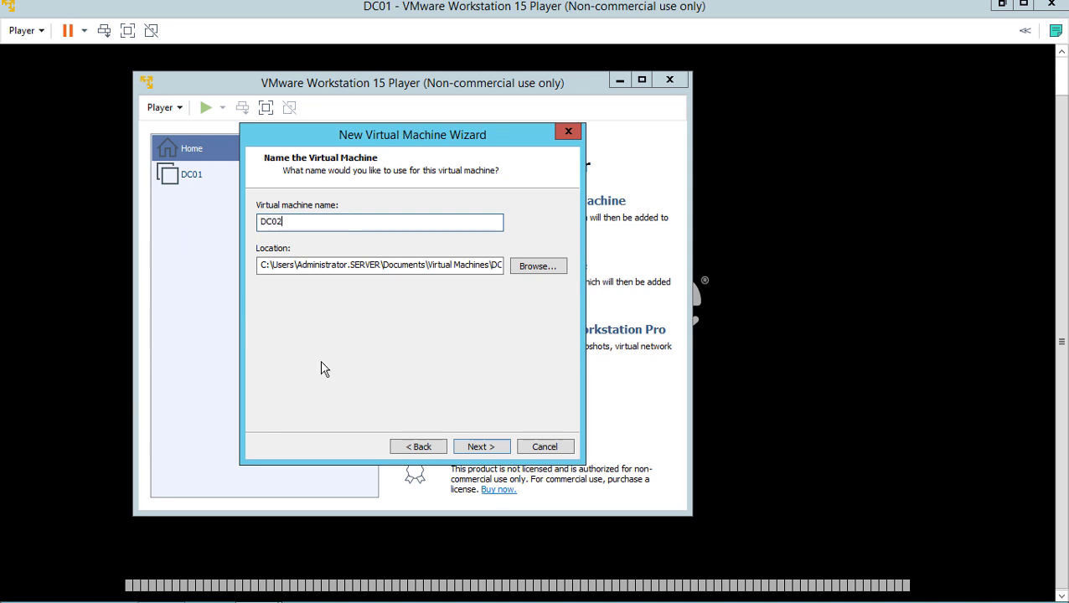
Place DC02 in C:\VMs, accepting the folder already holding another machine
{"action": "left_click", "coordinate": [540, 276]}
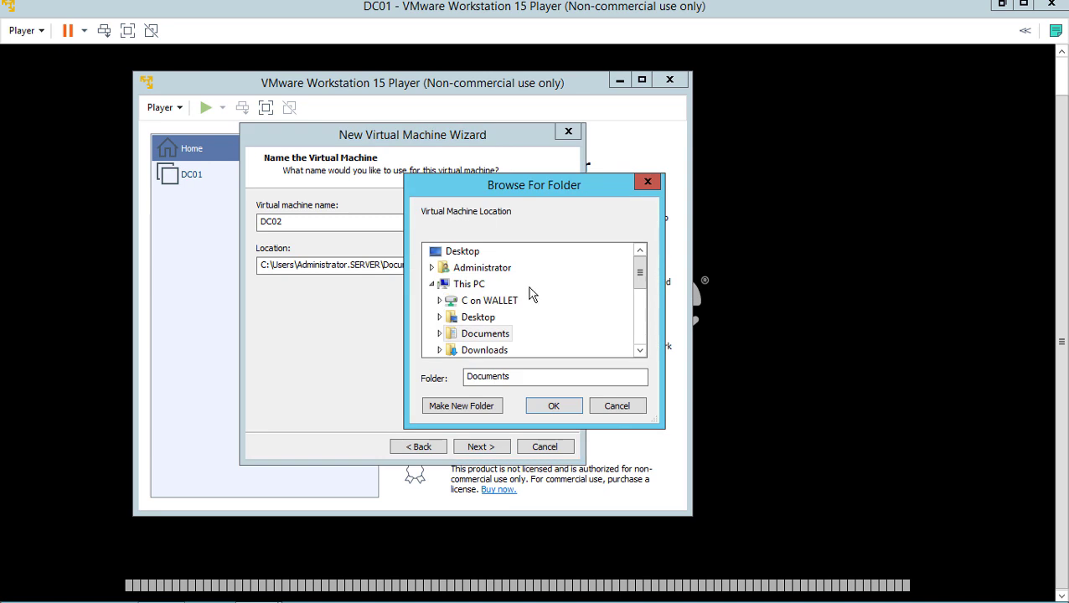
{"action": "left_click", "coordinate": [469, 284]}
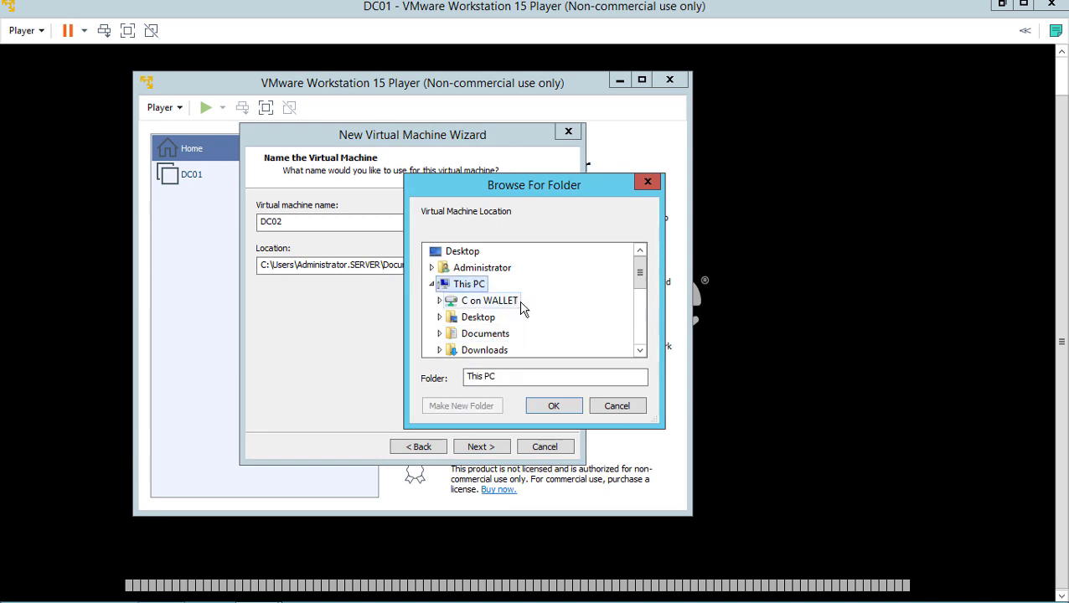
{"action": "scroll", "coordinate": [494, 315], "scroll_direction": "down", "scroll_amount": 3}
{"action": "scroll", "coordinate": [497, 292], "scroll_direction": "up", "scroll_amount": 1}
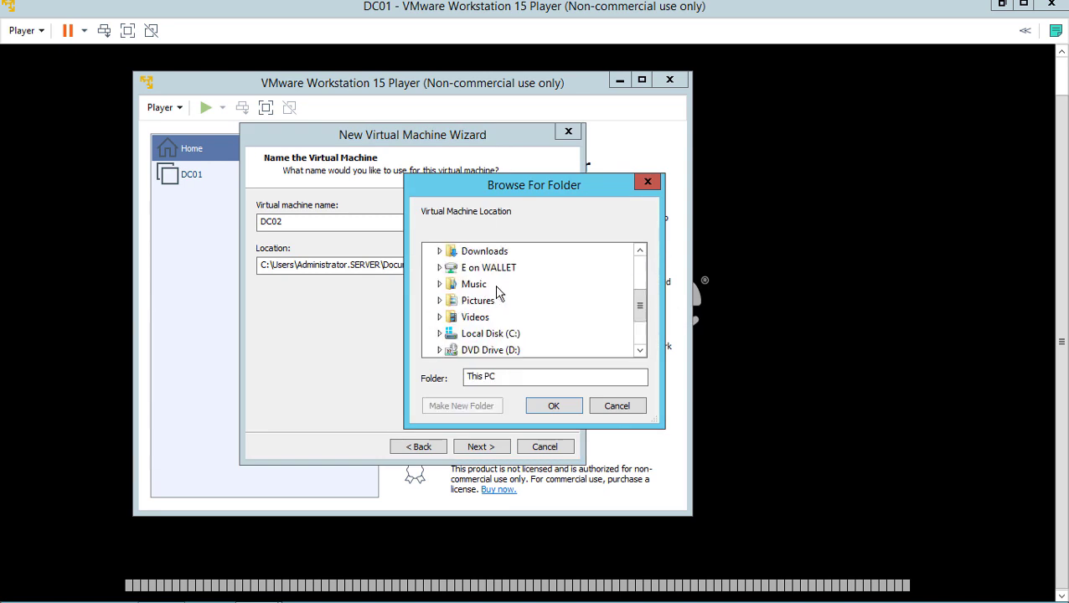
{"action": "scroll", "coordinate": [496, 285], "scroll_direction": "down", "scroll_amount": 3}
{"action": "left_click", "coordinate": [496, 286]}
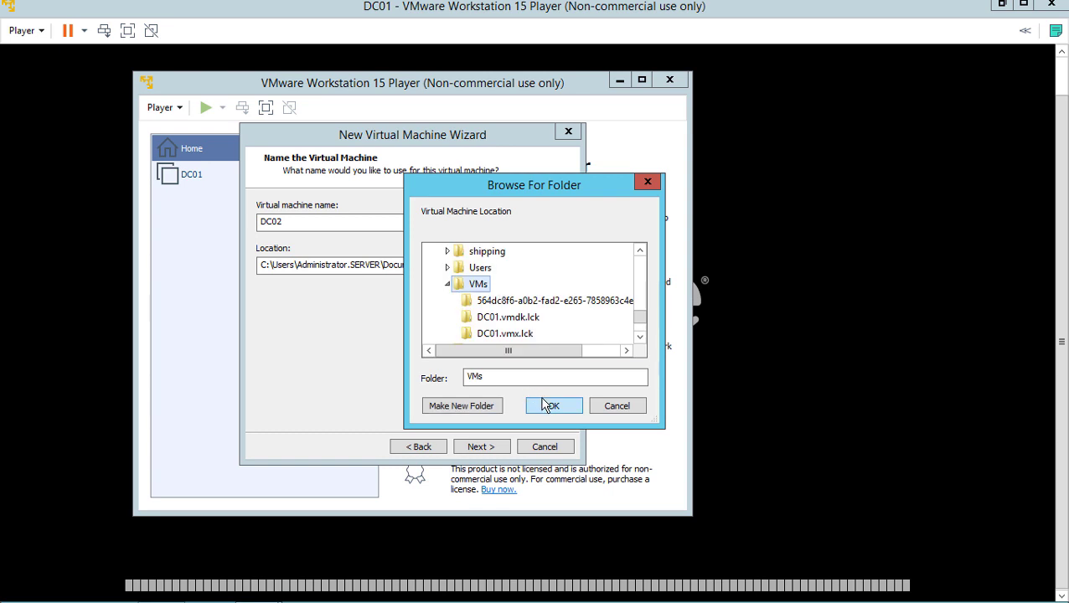
{"action": "left_click", "coordinate": [553, 405]}
{"action": "left_click", "coordinate": [482, 447]}
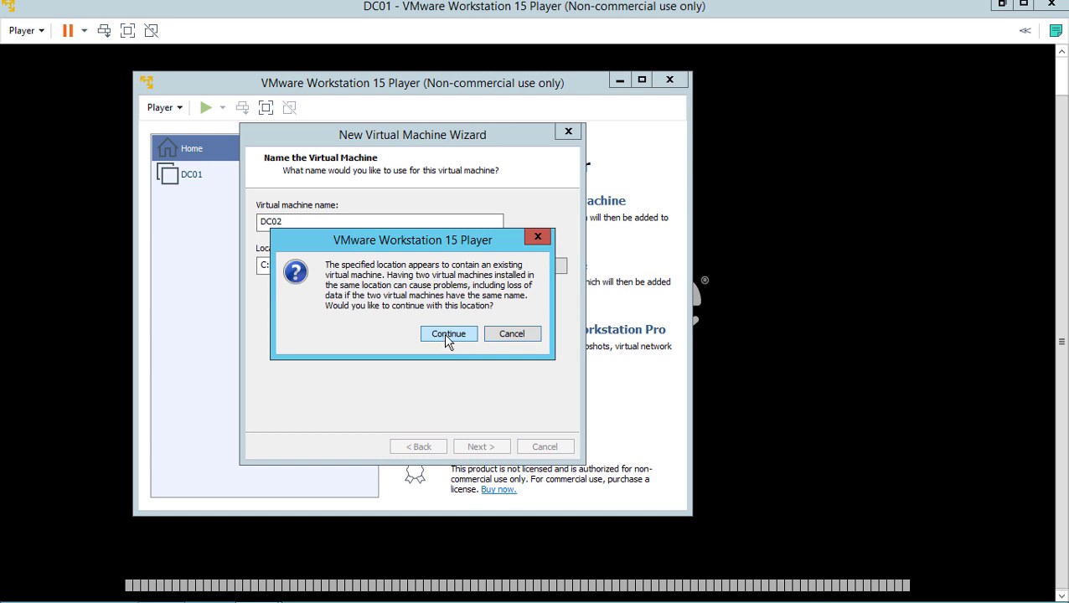
{"action": "left_click", "coordinate": [446, 335]}
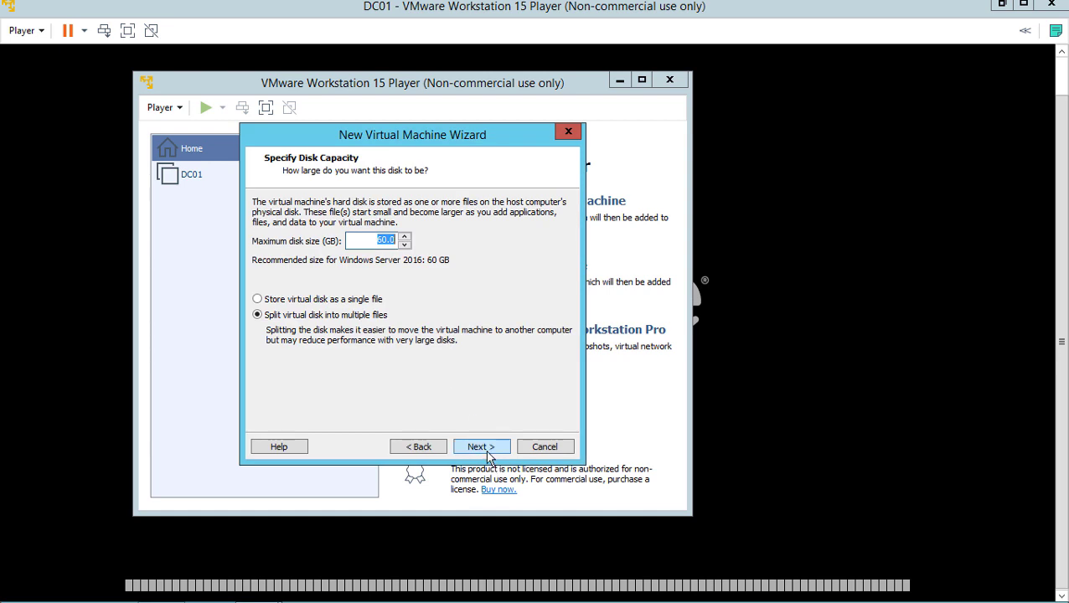
Keep the 60 GB disk, finish creating DC02, and dismiss the Easy Install notice
{"action": "left_click", "coordinate": [346, 300]}
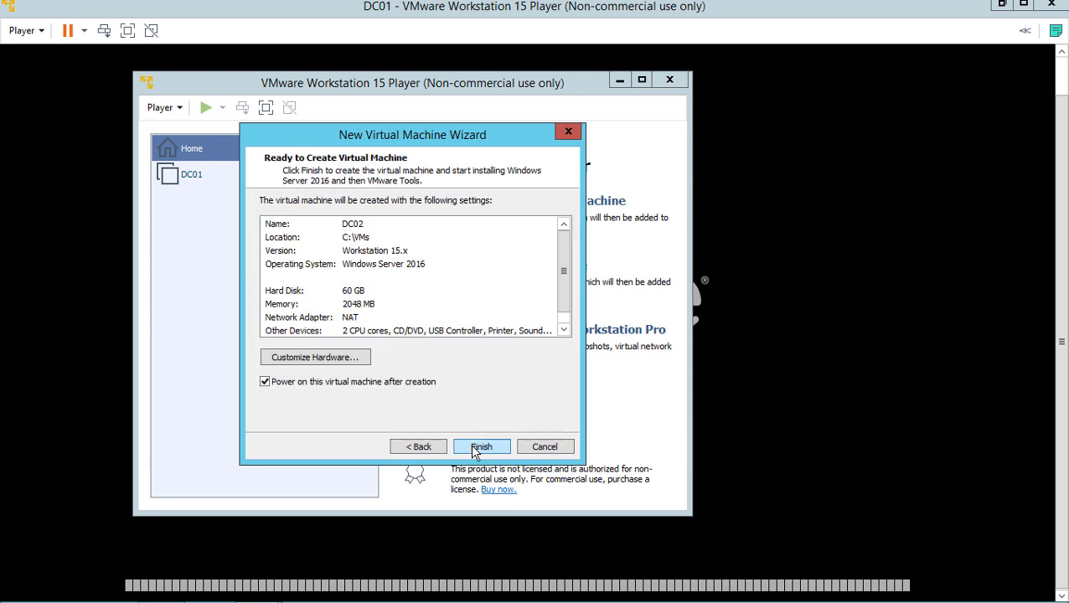
{"action": "left_click", "coordinate": [479, 448]}
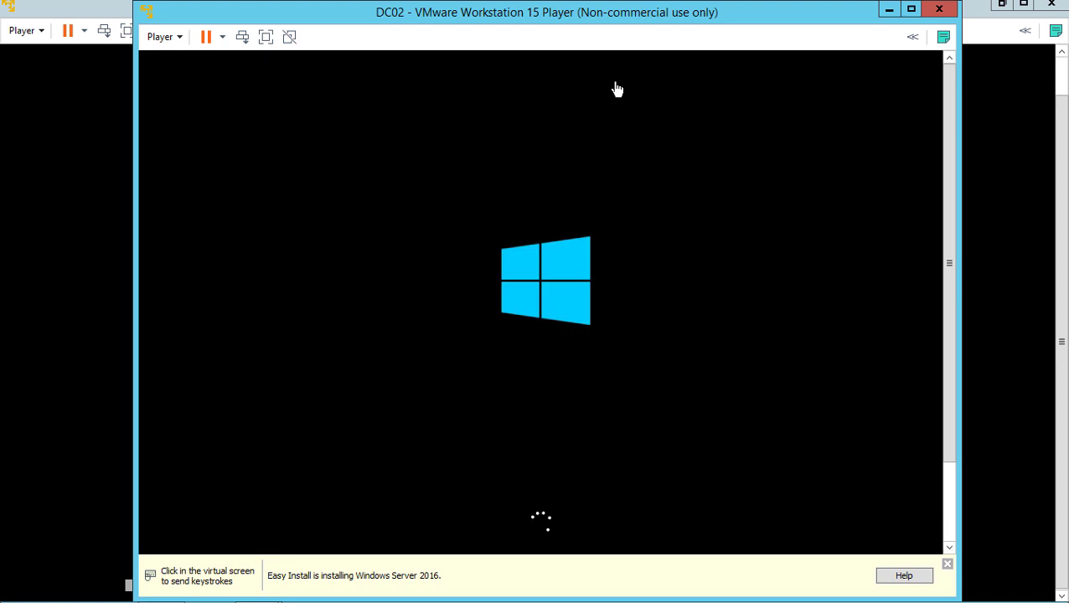
{"action": "left_click", "coordinate": [948, 566]}
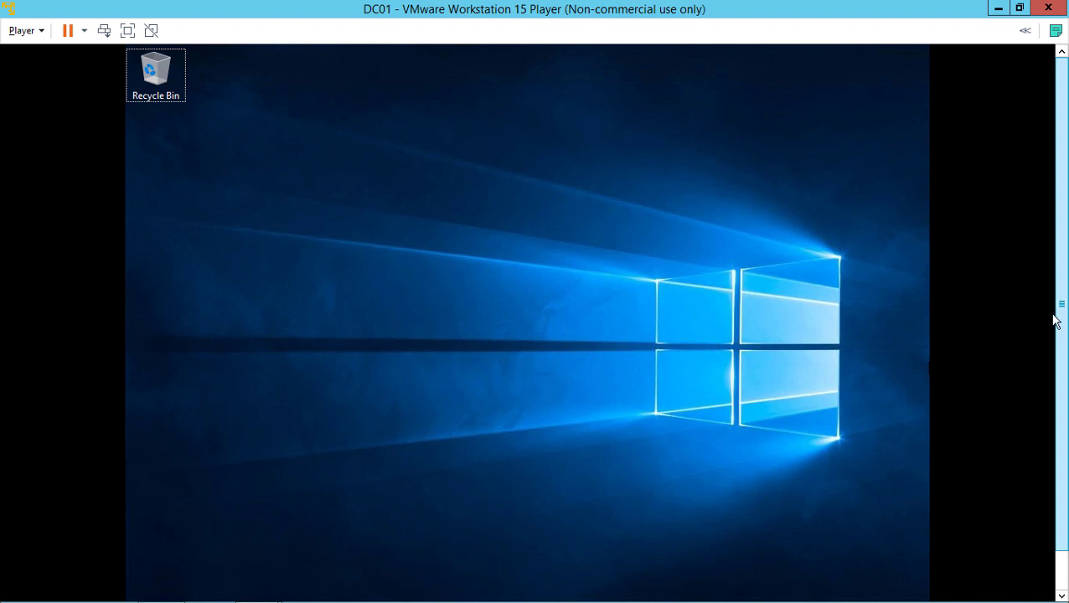
Switch from the DC01 console back to DC02's Windows Setup window
{"action": "left_click_drag", "start_coordinate": [1062, 308], "coordinate": [1067, 377]}
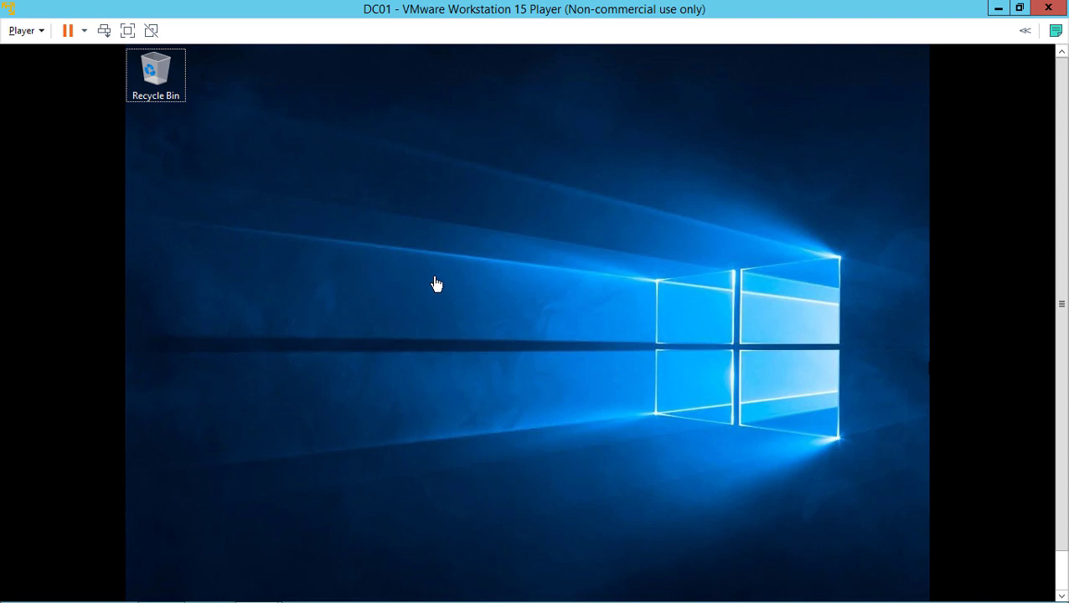
{"action": "key", "text": "alt+Tab"}
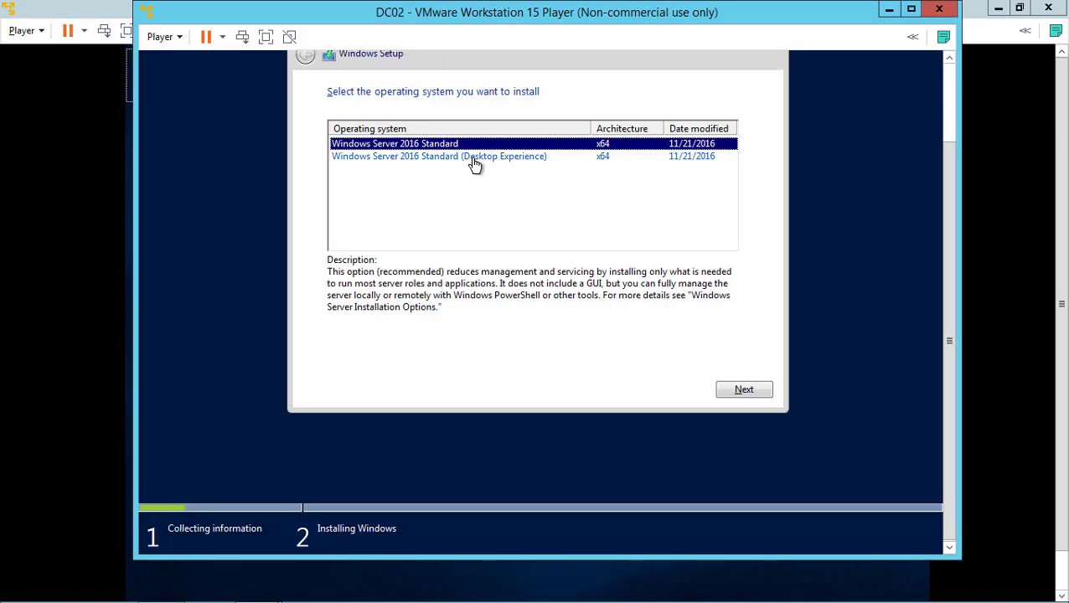
Install Windows Server 2016 Standard (Desktop Experience) on DC02, then relaunch VMware Workstation 15 Player
{"action": "left_click", "coordinate": [474, 161]}
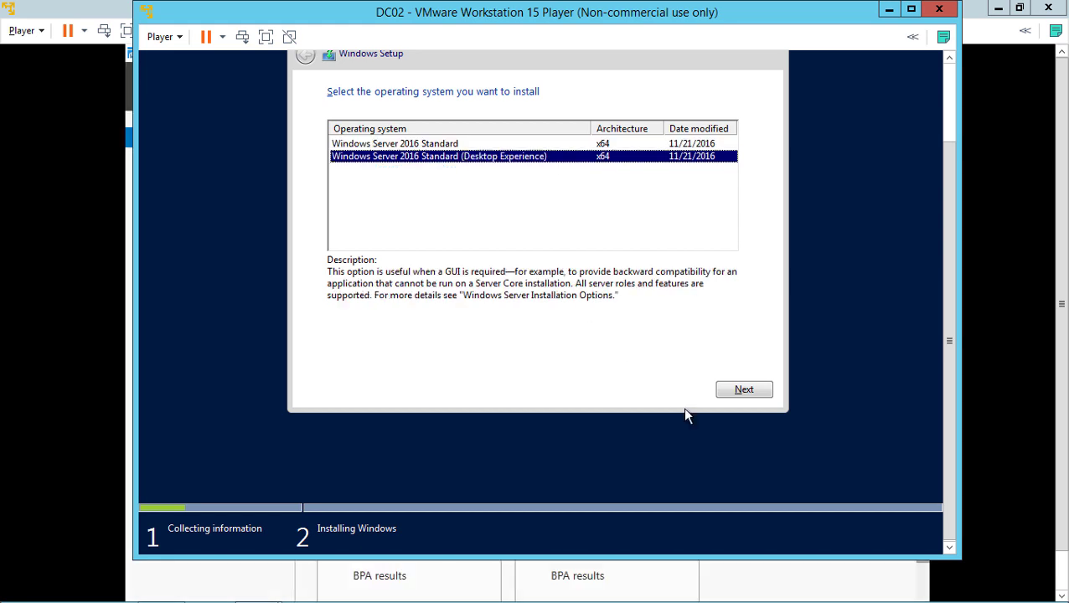
{"action": "left_click", "coordinate": [739, 390]}
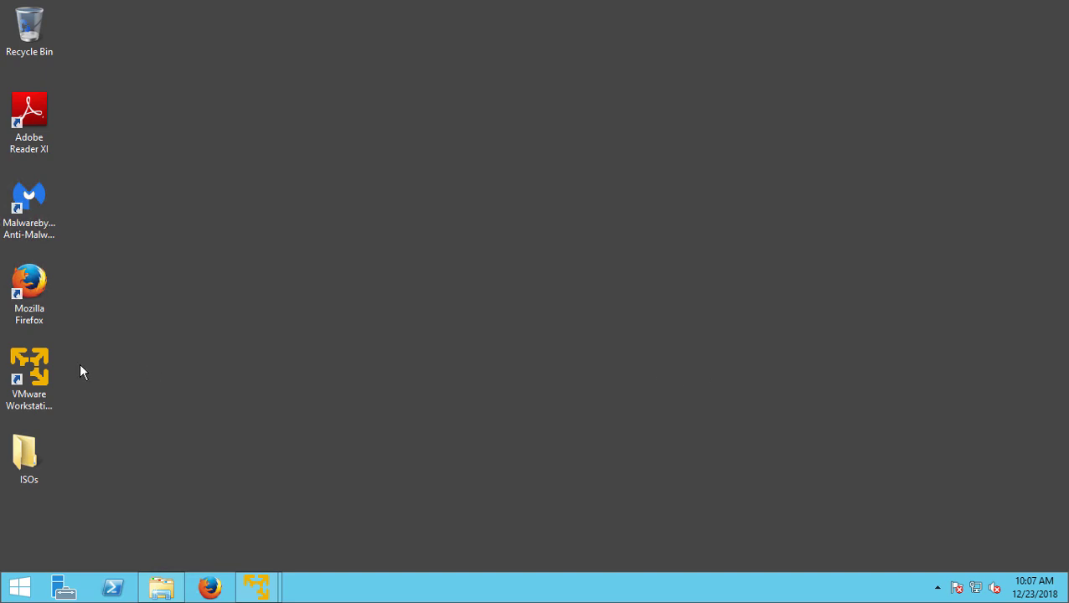
{"action": "double_click", "coordinate": [31, 369]}
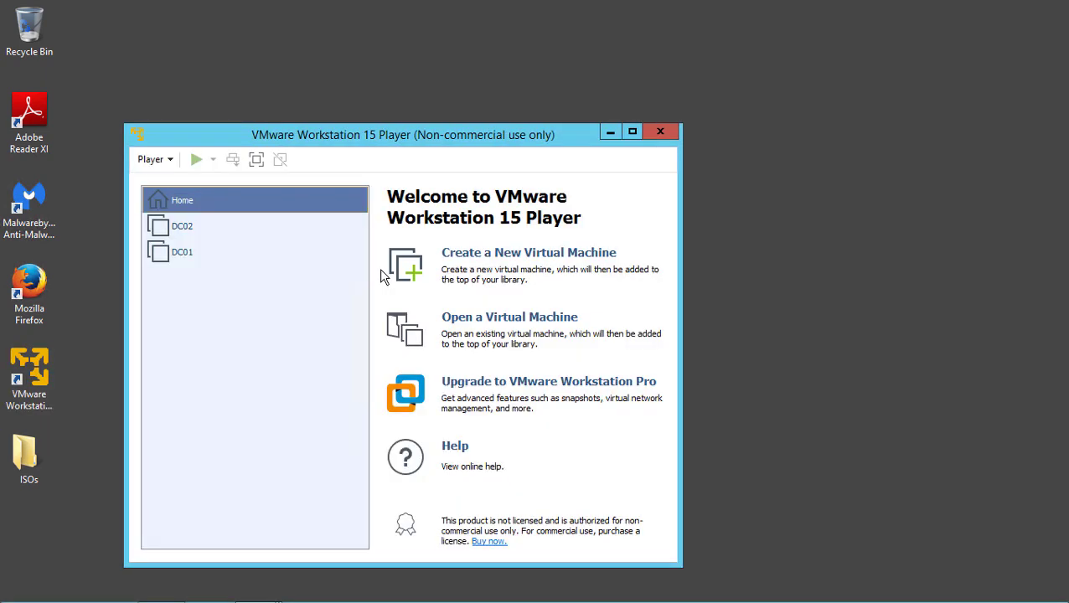
Start a new virtual machine from the Windows 10 x64 ISO image in the ISOs folder
{"action": "left_click_drag", "start_coordinate": [468, 138], "coordinate": [553, 33]}
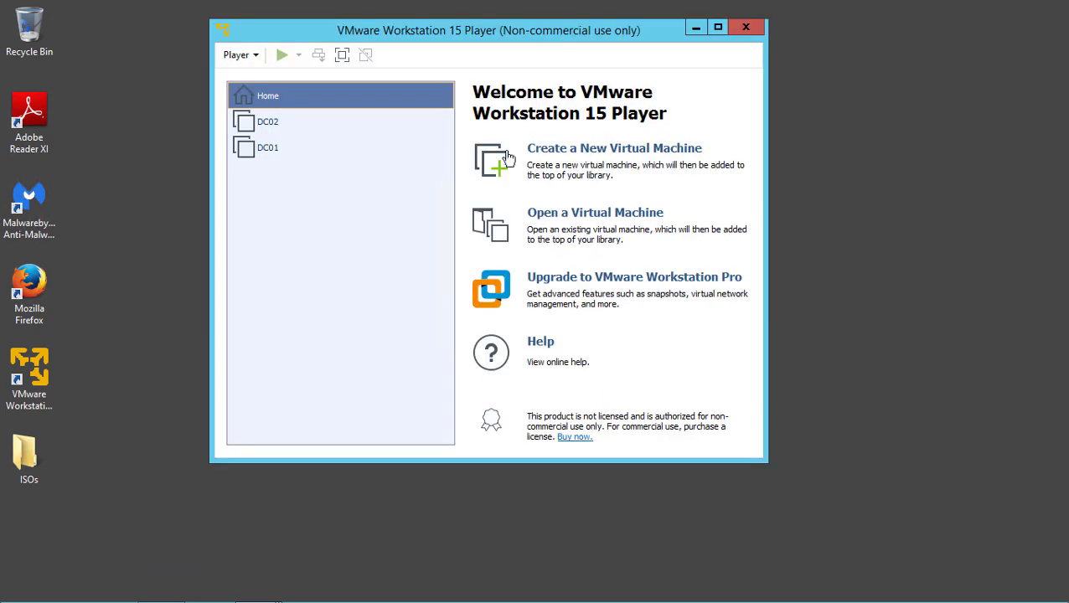
{"action": "left_click", "coordinate": [591, 151]}
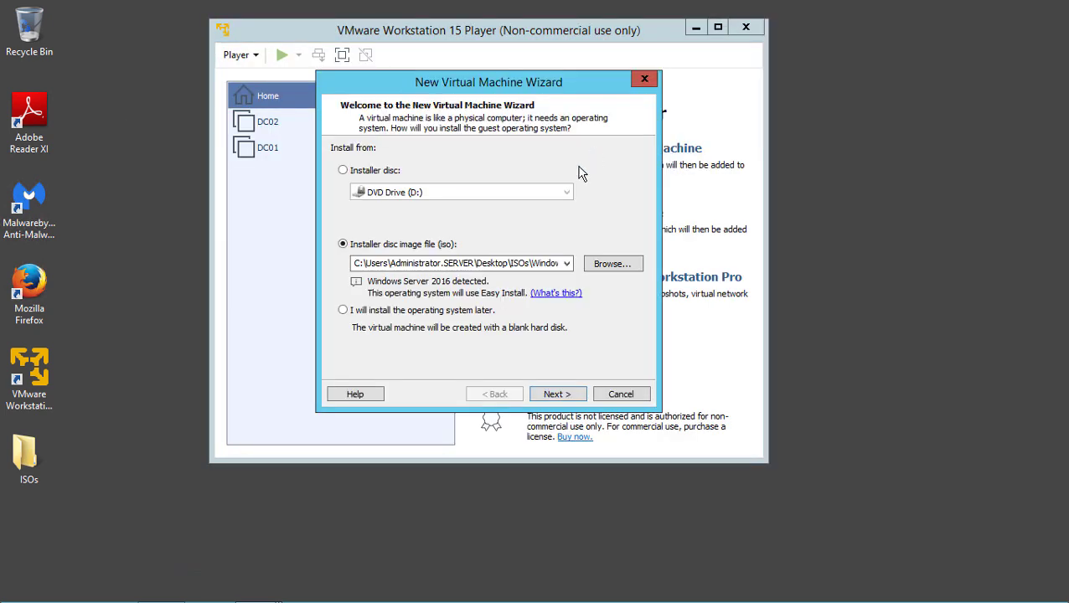
{"action": "left_click", "coordinate": [610, 265]}
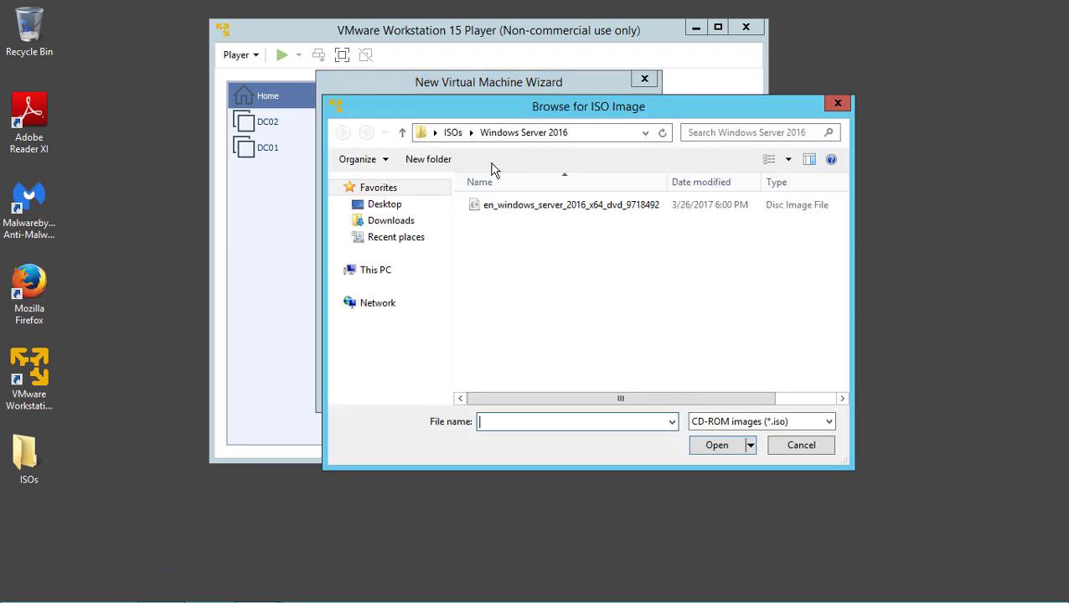
{"action": "left_click", "coordinate": [454, 132]}
{"action": "double_click", "coordinate": [512, 206]}
{"action": "double_click", "coordinate": [513, 206]}
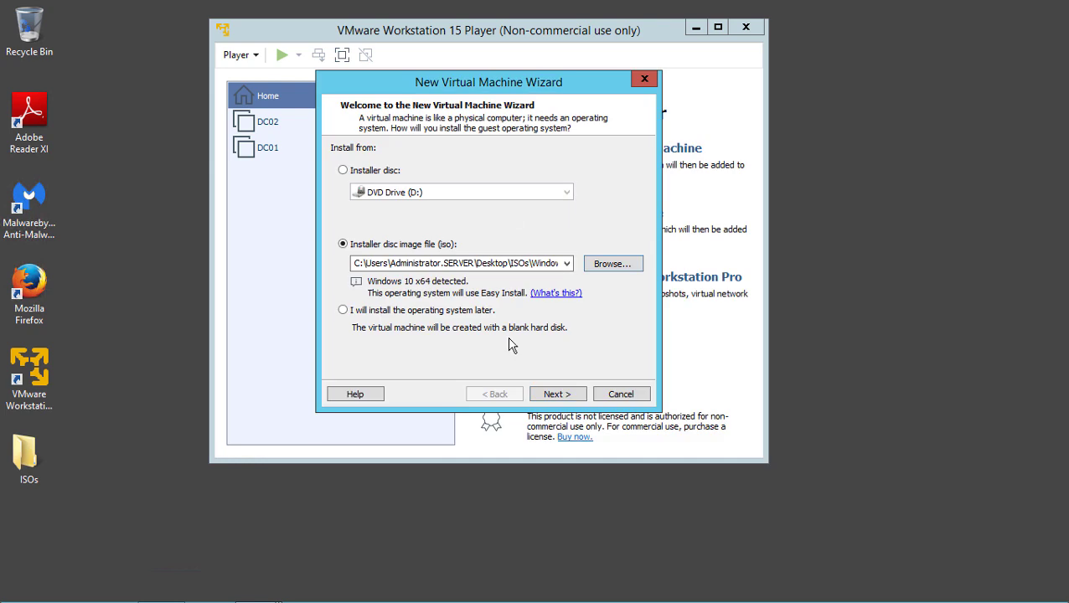
{"action": "left_click", "coordinate": [551, 394]}
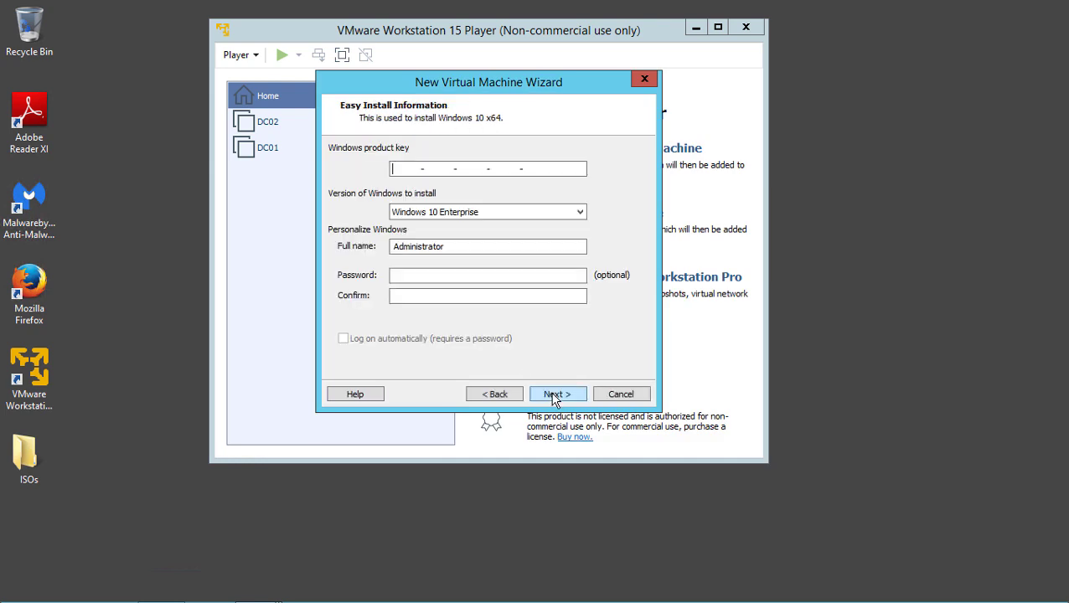
Enter and confirm the Administrator password, skip the product key, and select the suggested machine name
{"action": "key", "text": "Tab"}
{"action": "key", "text": "Tab"}
{"action": "key", "text": "Tab"}
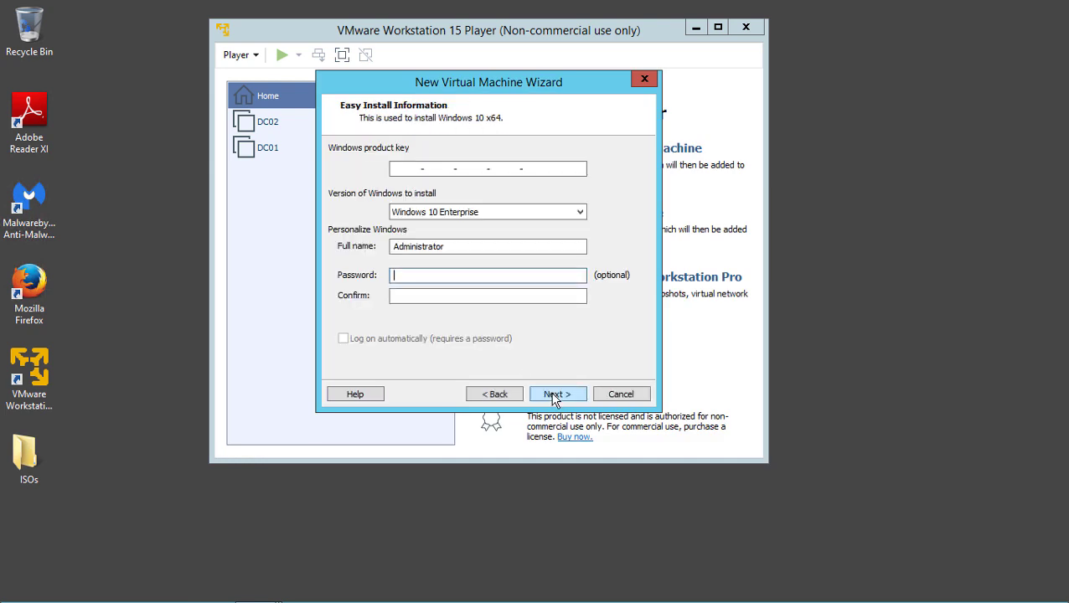
{"action": "type", "text": "P@ssw0rd"}
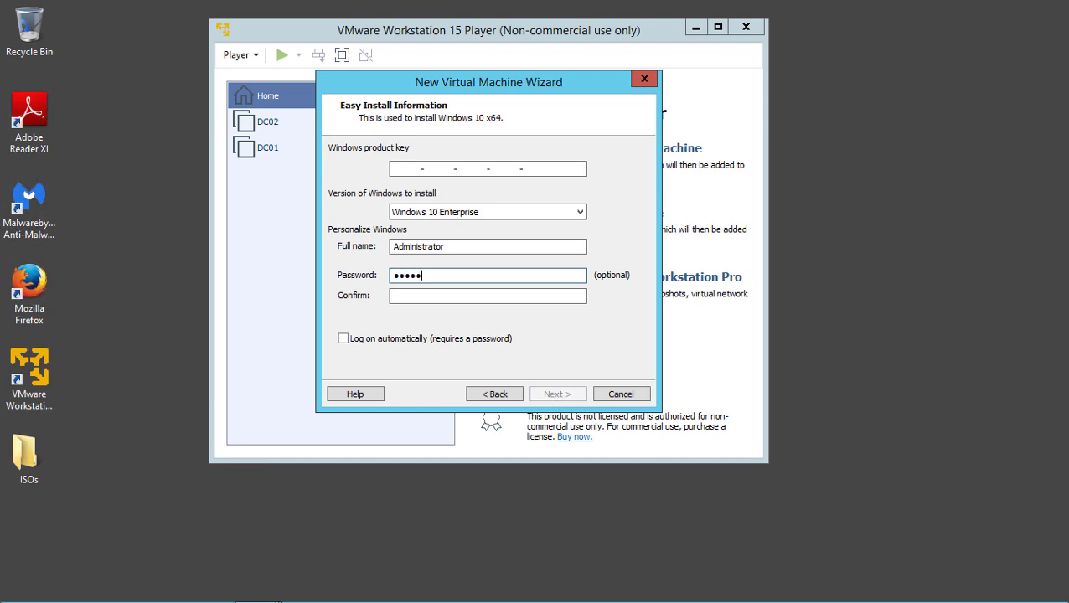
{"action": "key", "text": "Tab"}
{"action": "type", "text": "P@ssw0rd"}
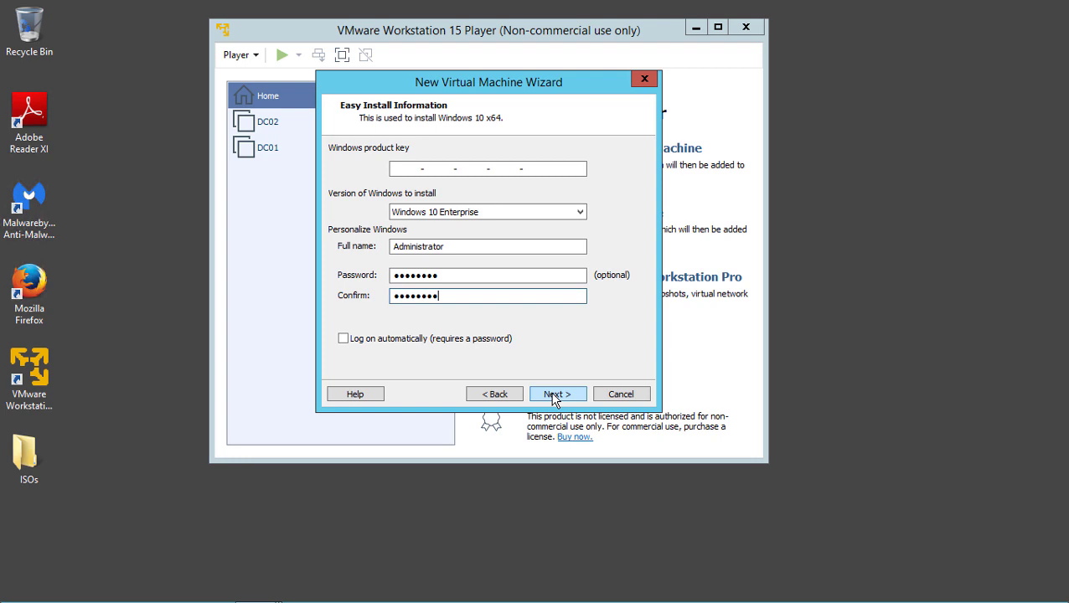
{"action": "left_click", "coordinate": [409, 170]}
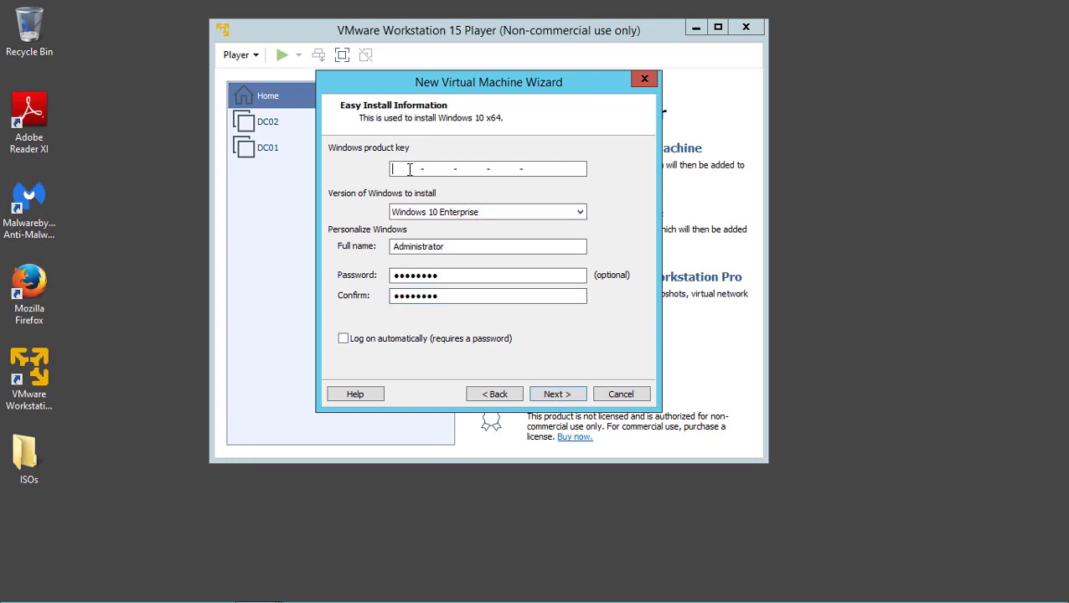
{"action": "key", "text": "Return"}
{"action": "left_click", "coordinate": [411, 169]}
{"action": "left_click_drag", "start_coordinate": [411, 169], "coordinate": [189, 184]}
Name the machine Client01 and store it in C:\VMs\Client01
{"action": "type", "text": "Cli"}
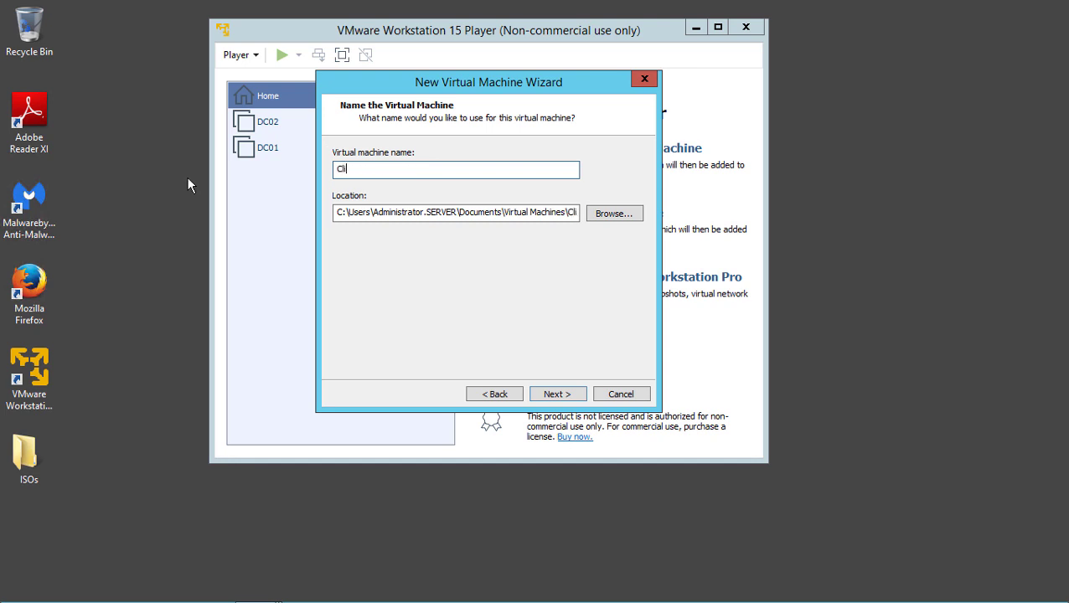
{"action": "type", "text": "ent01"}
{"action": "left_click", "coordinate": [615, 213]}
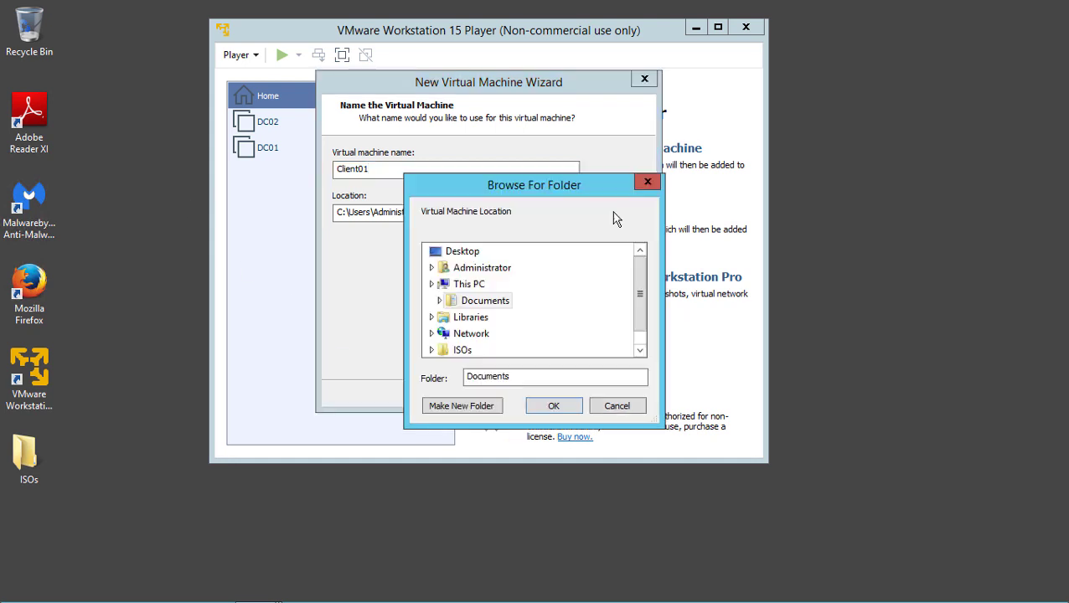
{"action": "left_click", "coordinate": [479, 285]}
{"action": "scroll", "coordinate": [530, 317], "scroll_direction": "down", "scroll_amount": 3}
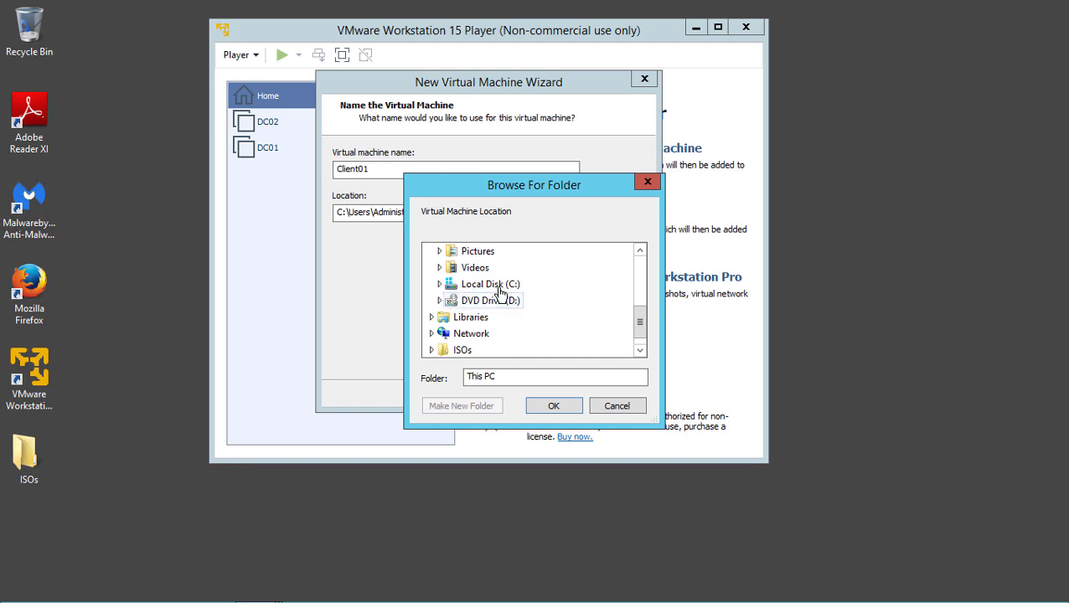
{"action": "left_click", "coordinate": [500, 286]}
{"action": "scroll", "coordinate": [520, 320], "scroll_direction": "down", "scroll_amount": 2}
{"action": "scroll", "coordinate": [518, 323], "scroll_direction": "down", "scroll_amount": 3}
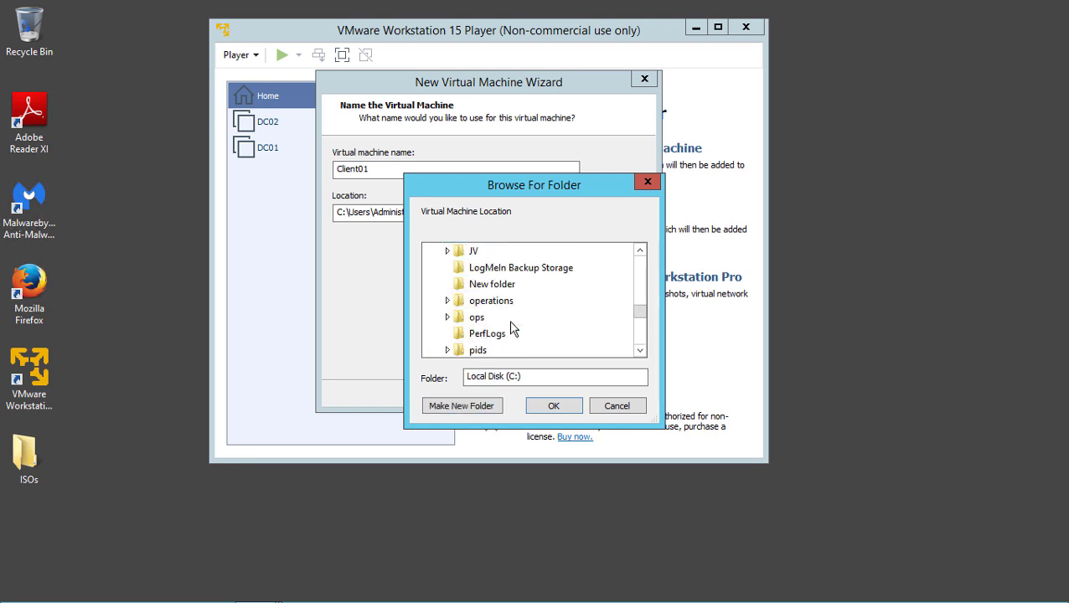
{"action": "scroll", "coordinate": [513, 328], "scroll_direction": "down", "scroll_amount": 3}
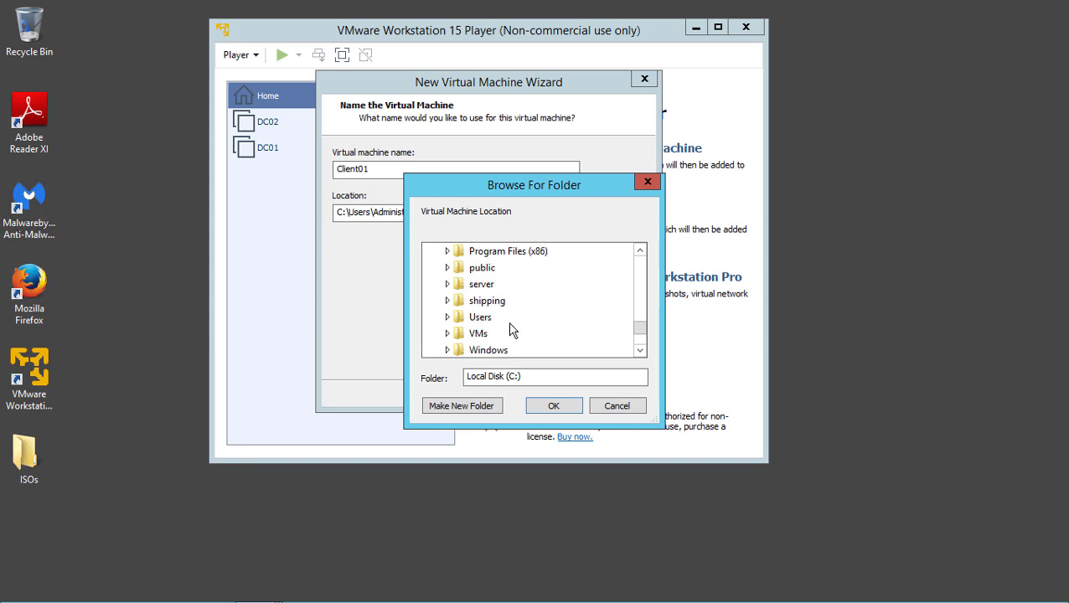
{"action": "double_click", "coordinate": [505, 335]}
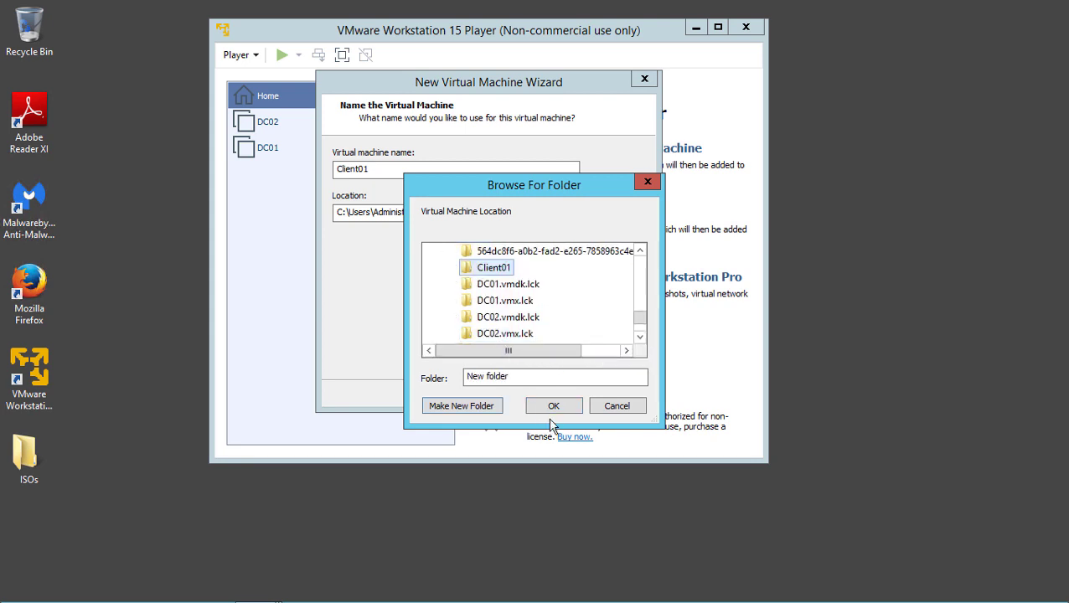
{"action": "left_click", "coordinate": [553, 407]}
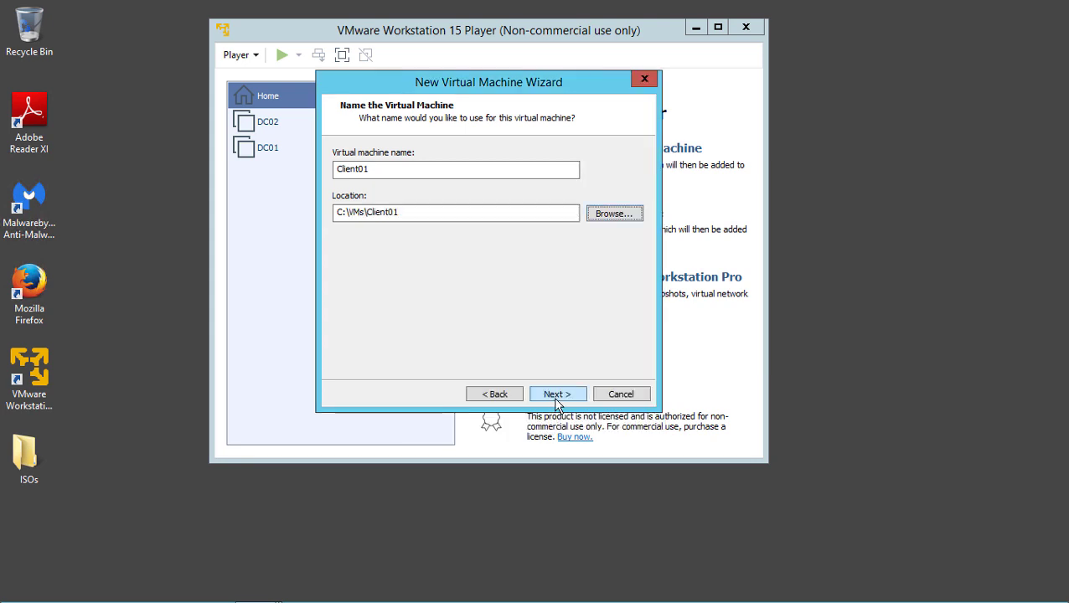
Store the 60 GB virtual disk as a single file and finish creating Client01
{"action": "left_click", "coordinate": [557, 394]}
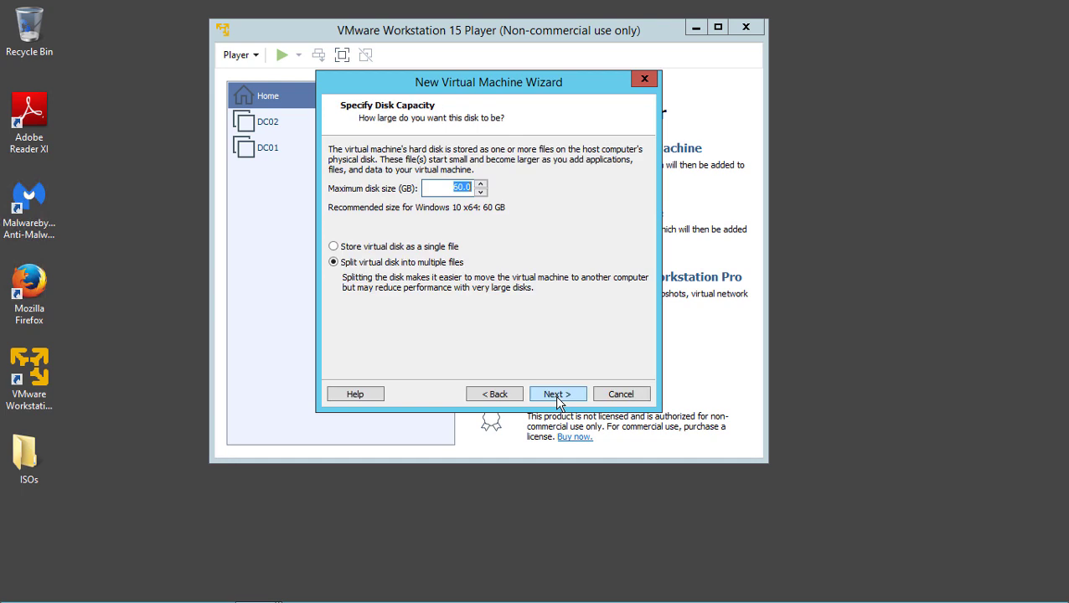
{"action": "left_click", "coordinate": [437, 248]}
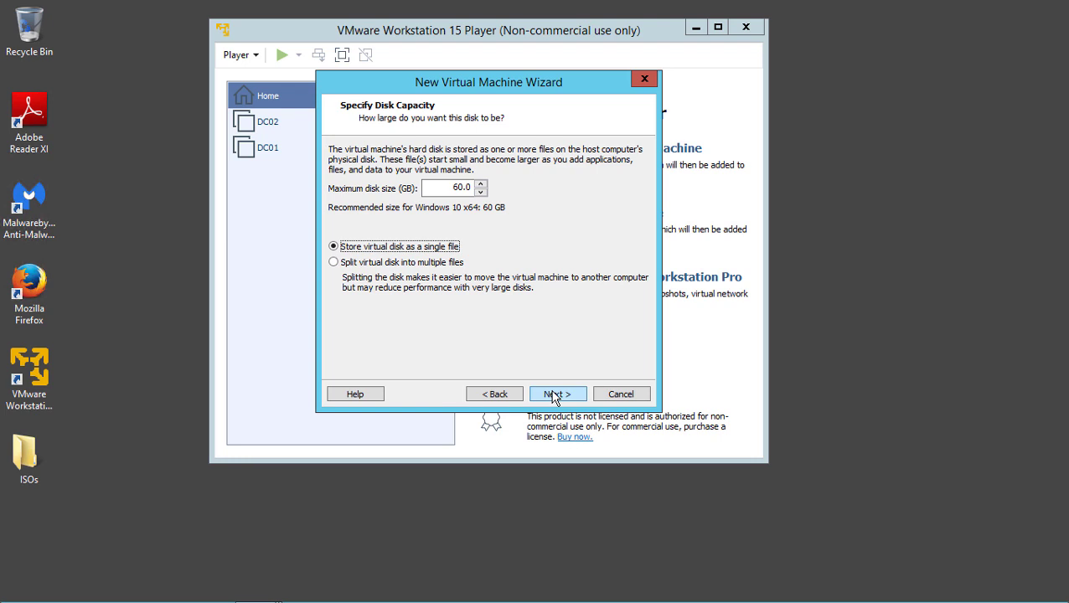
{"action": "left_click", "coordinate": [556, 395]}
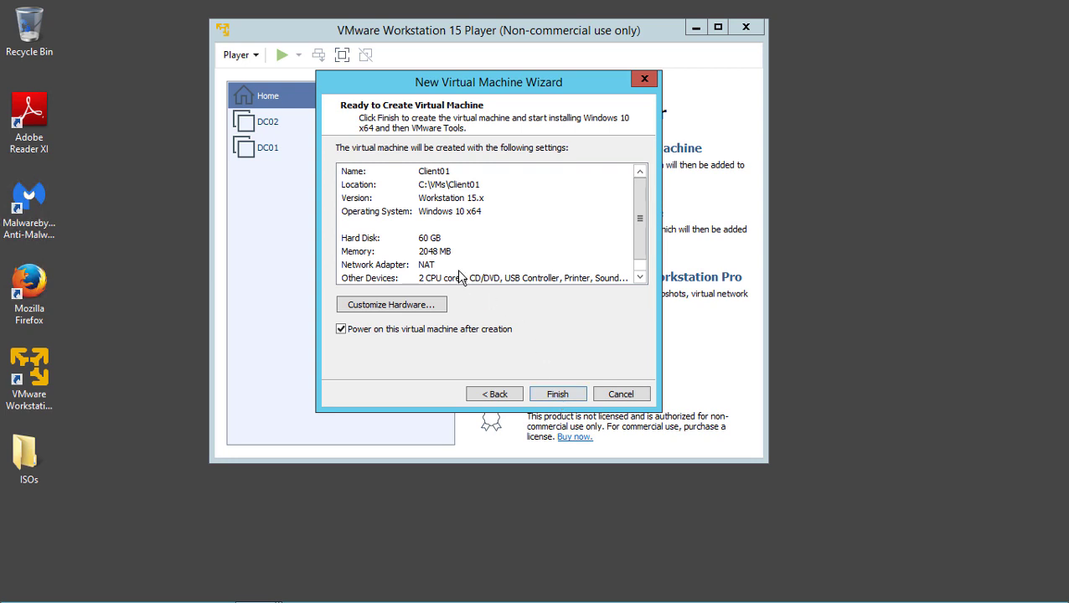
{"action": "left_click", "coordinate": [543, 394]}
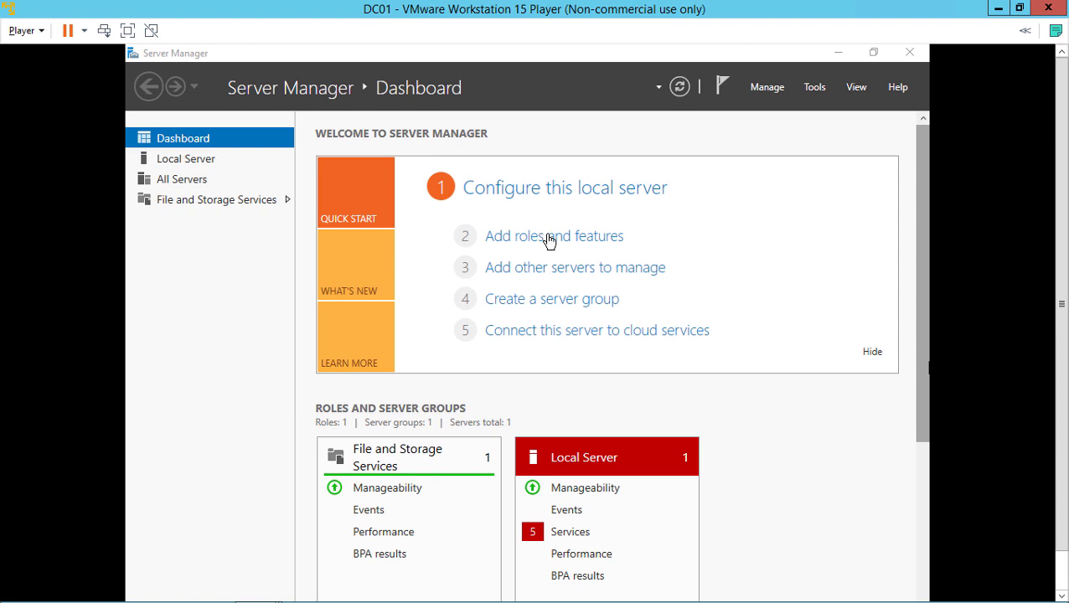
Start DC01's Add Roles and Features wizard, advance past role-based installation, then cancel it
{"action": "left_click", "coordinate": [550, 243]}
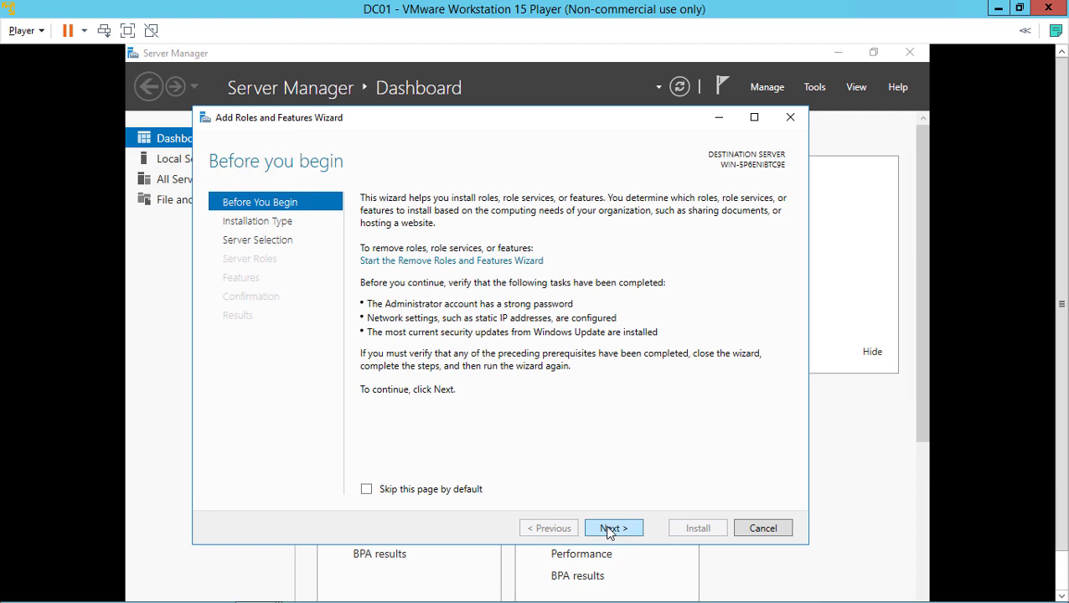
{"action": "left_click", "coordinate": [612, 528]}
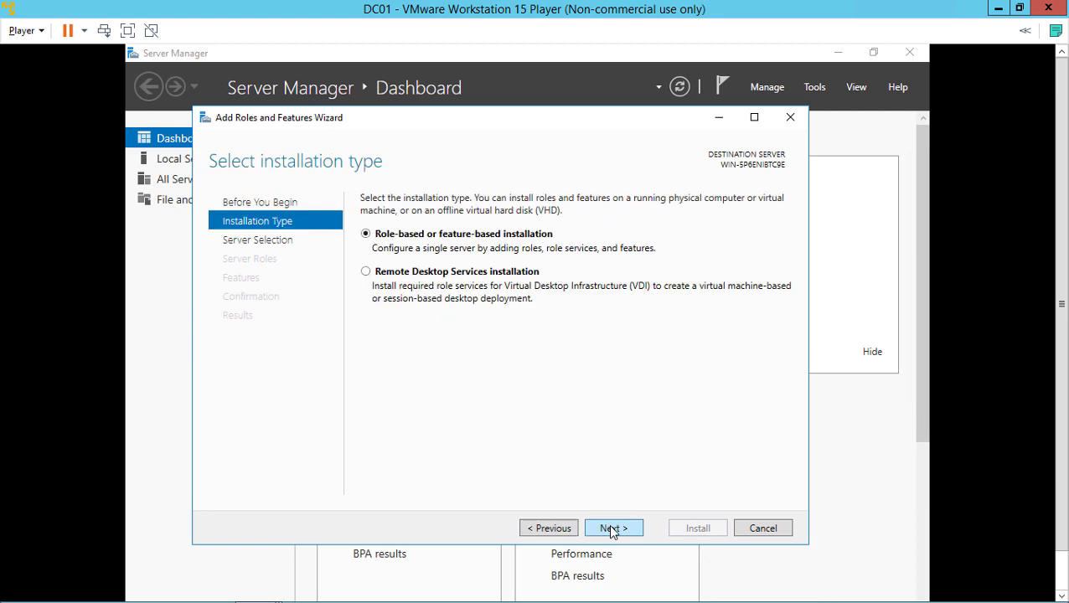
{"action": "left_click", "coordinate": [611, 528]}
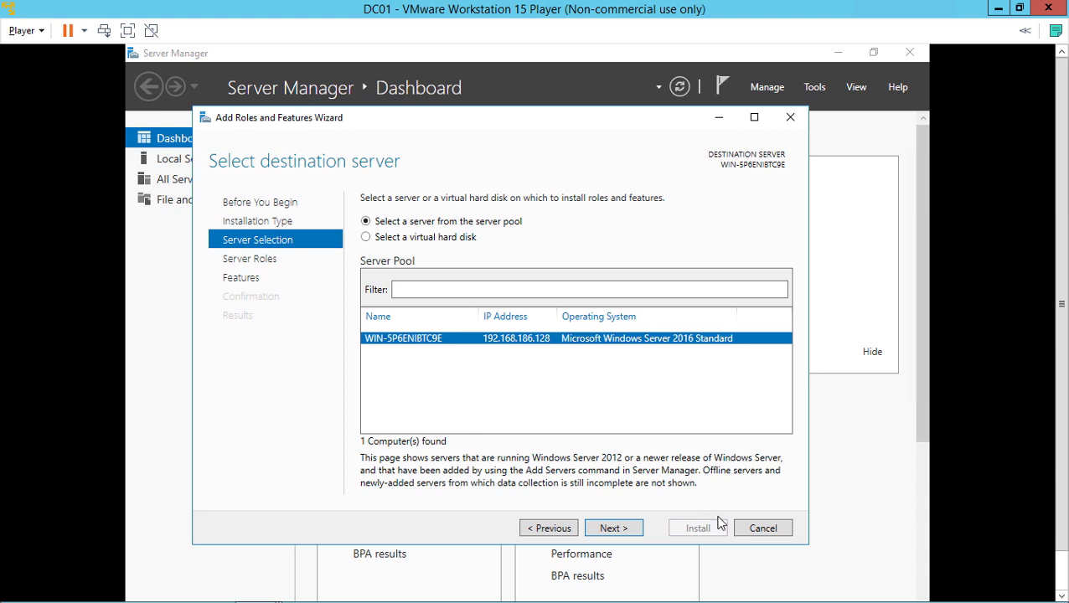
{"action": "left_click", "coordinate": [763, 528]}
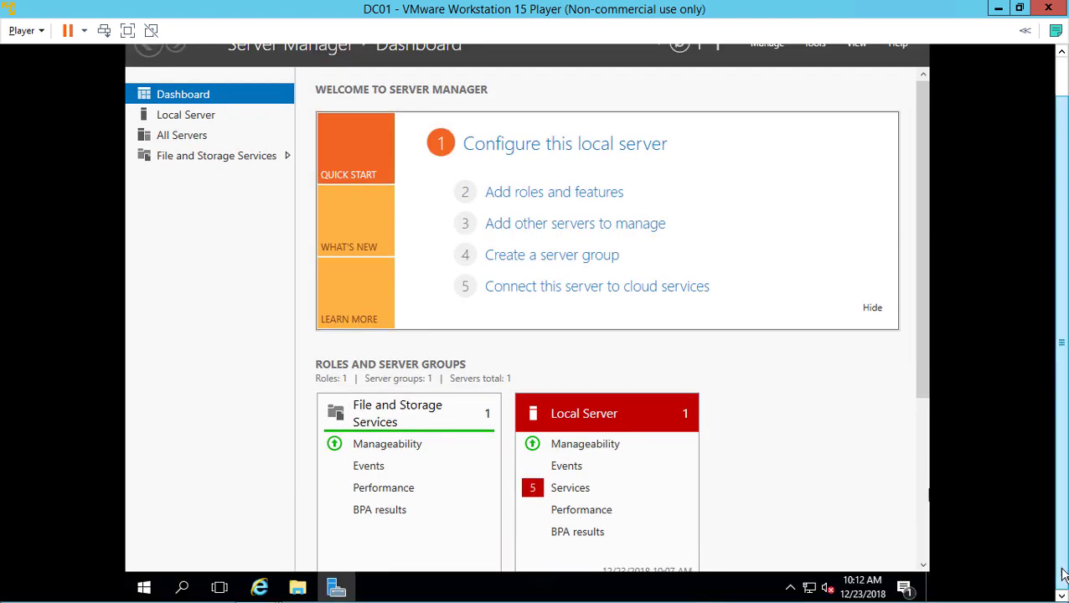
Open the Ethernet0 adapter's properties from the Network and Sharing Center
{"action": "right_click", "coordinate": [807, 591]}
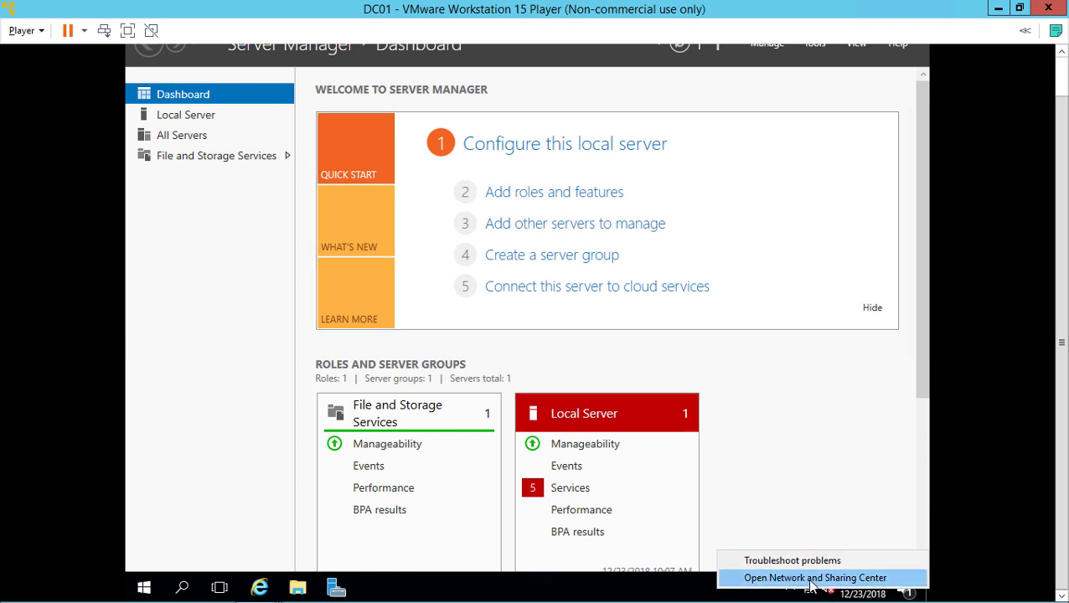
{"action": "left_click", "coordinate": [811, 578]}
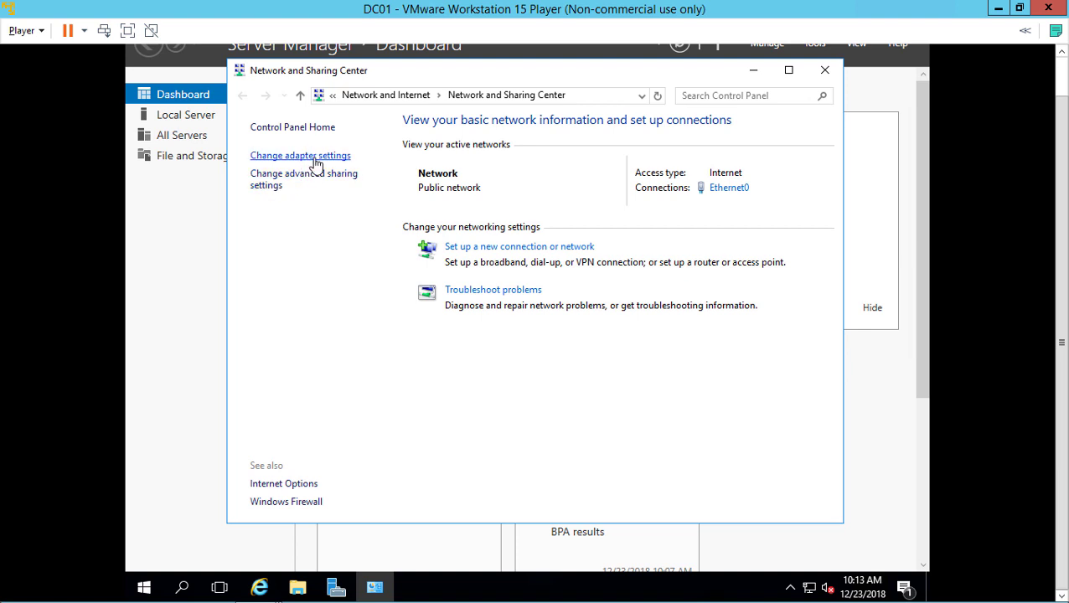
{"action": "left_click", "coordinate": [316, 165]}
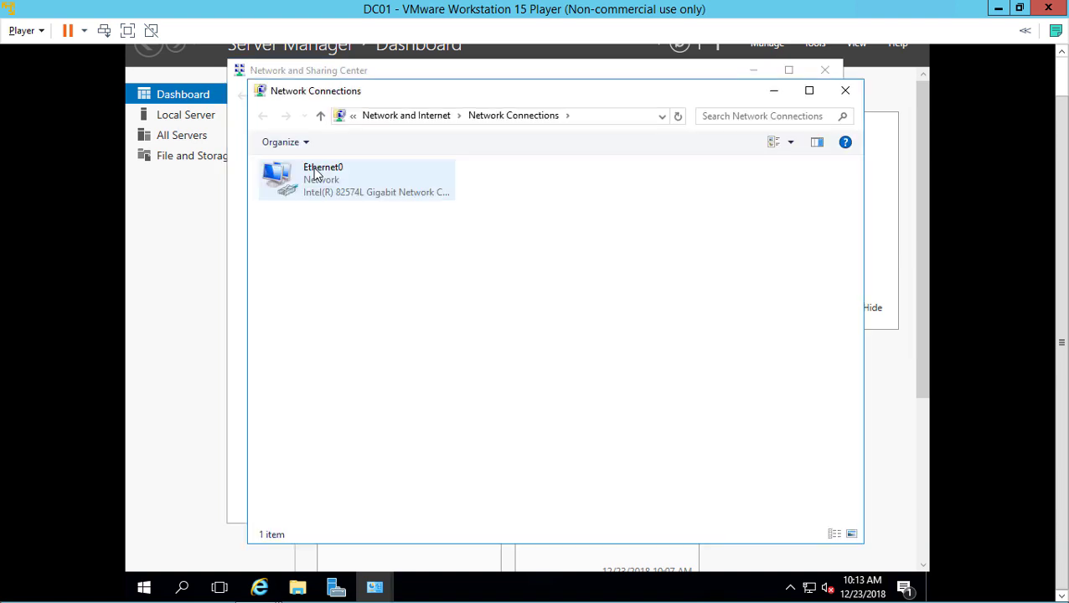
{"action": "left_click", "coordinate": [316, 174]}
{"action": "right_click", "coordinate": [316, 174]}
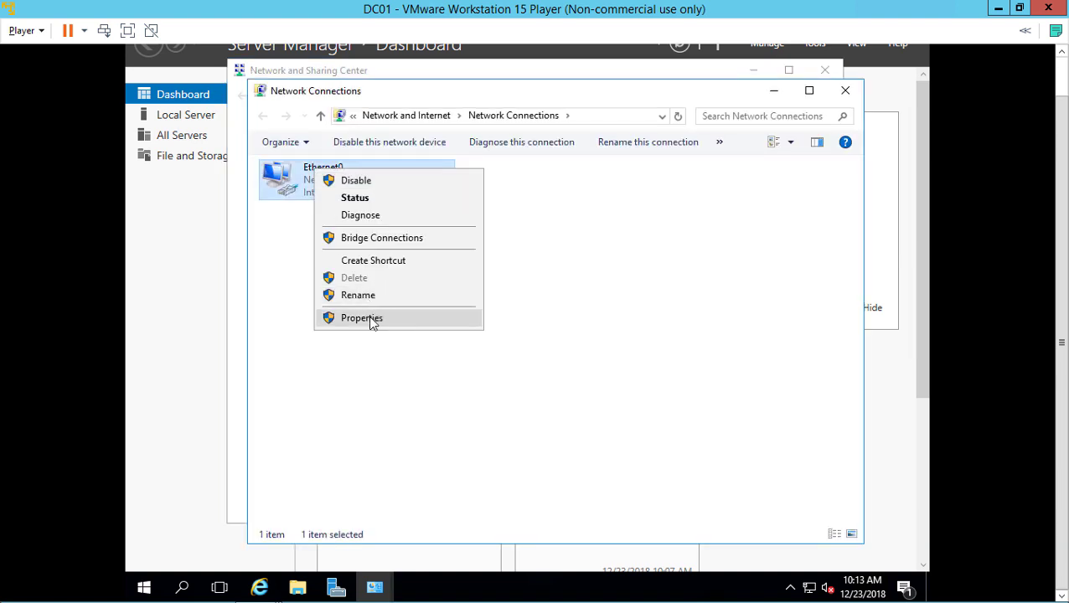
{"action": "left_click", "coordinate": [370, 317]}
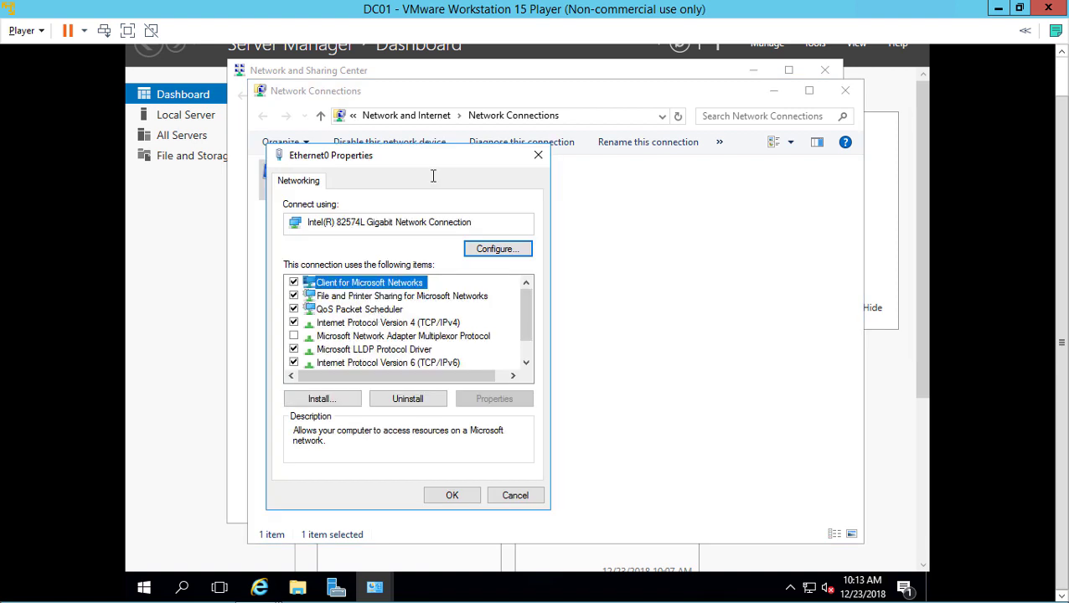
{"action": "left_click_drag", "start_coordinate": [445, 157], "coordinate": [541, 130]}
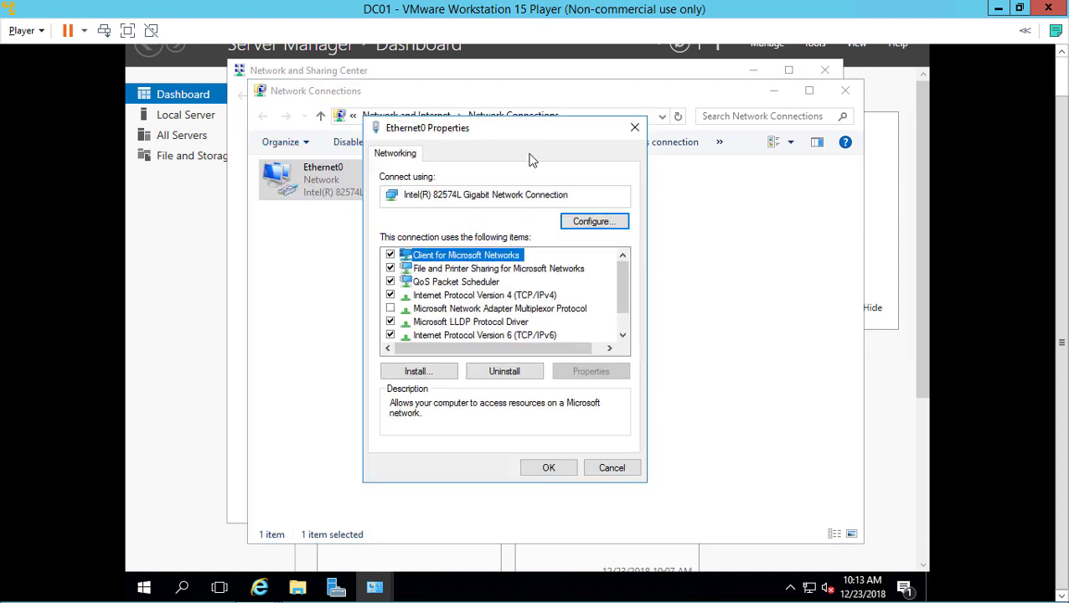
Set Ethernet0's IPv4 to static 192.168.0.1, mask 255.255.255.0, preferred DNS 192.168.0.1
{"action": "double_click", "coordinate": [511, 298]}
{"action": "left_click", "coordinate": [517, 301]}
{"action": "left_click", "coordinate": [576, 320]}
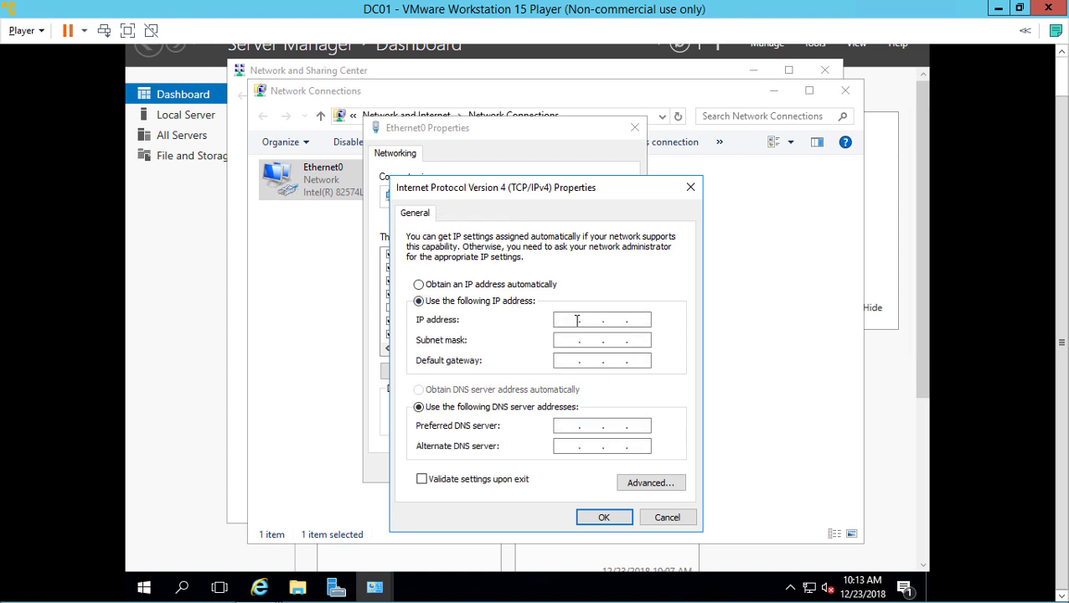
{"action": "left_click", "coordinate": [565, 319]}
{"action": "type", "text": "192.168."}
{"action": "key", "text": "Tab"}
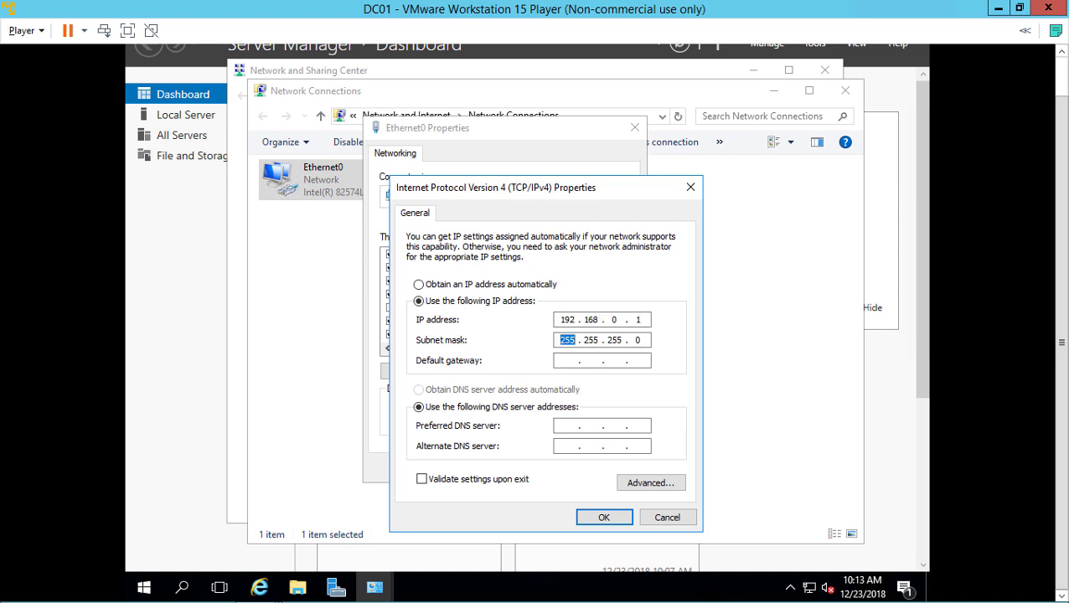
{"action": "left_click", "coordinate": [562, 427]}
{"action": "type", "text": "192"}
{"action": "type", "text": "0.1"}
{"action": "left_click", "coordinate": [599, 517]}
{"action": "left_click", "coordinate": [549, 469]}
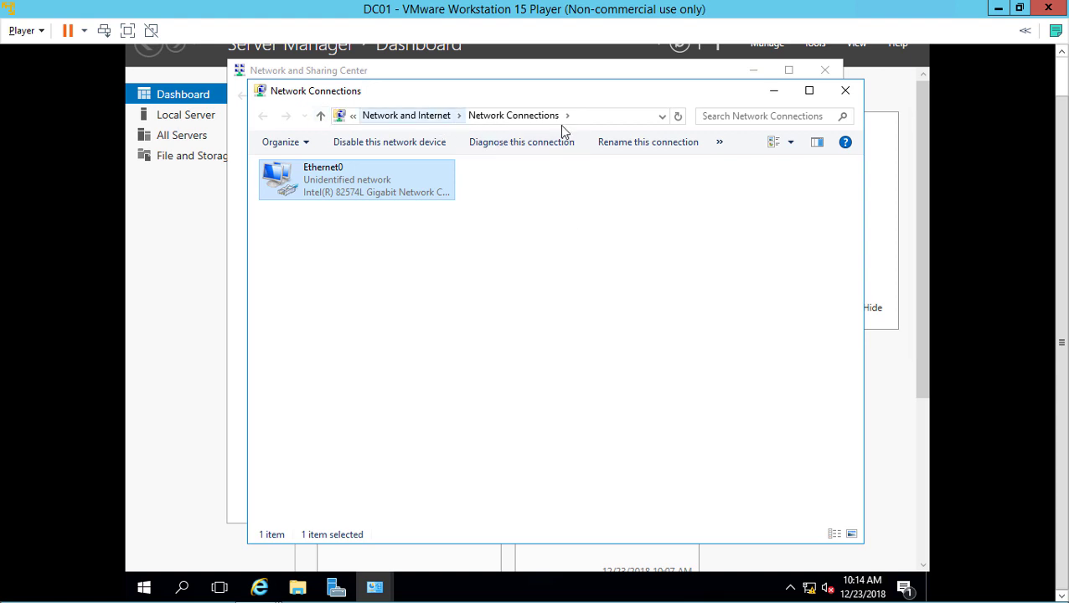
Go to the Control Panel, list items as large icons, and open System
{"action": "left_click", "coordinate": [619, 115]}
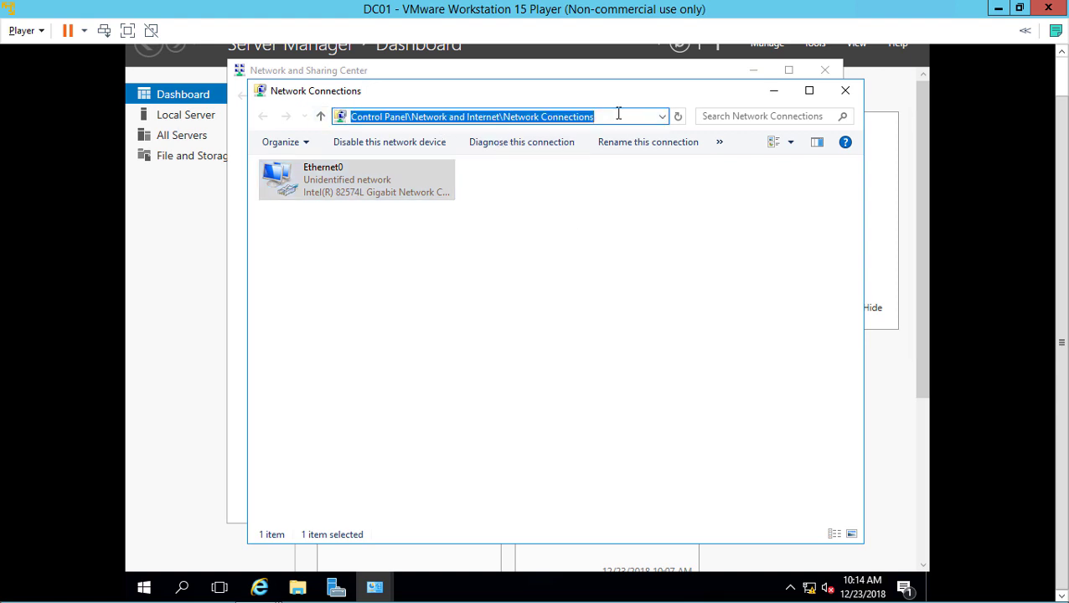
{"action": "type", "text": "control panel"}
{"action": "key", "text": "Return"}
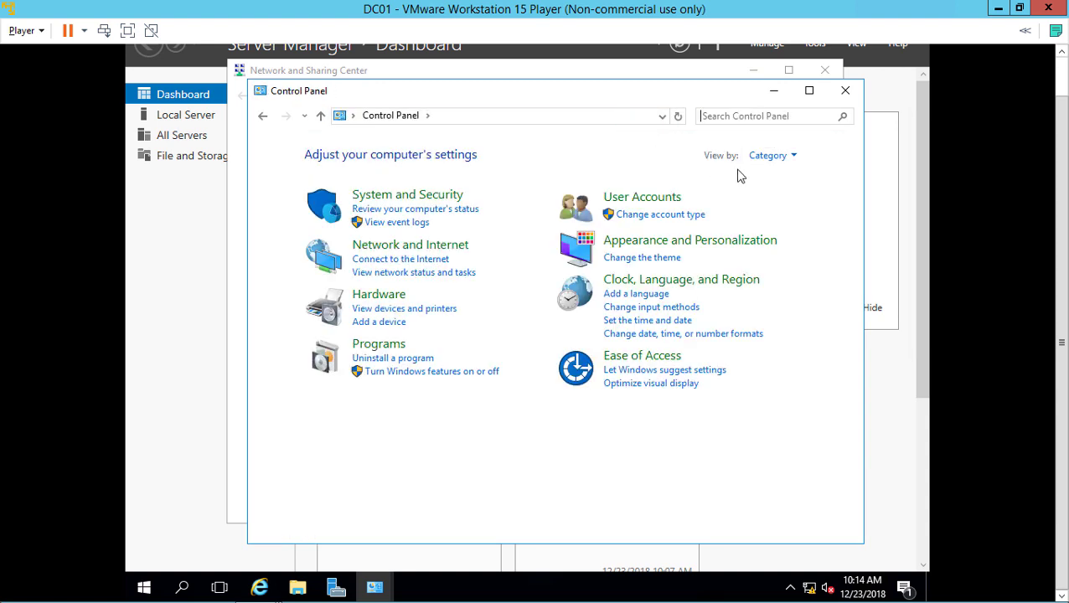
{"action": "left_click", "coordinate": [759, 159]}
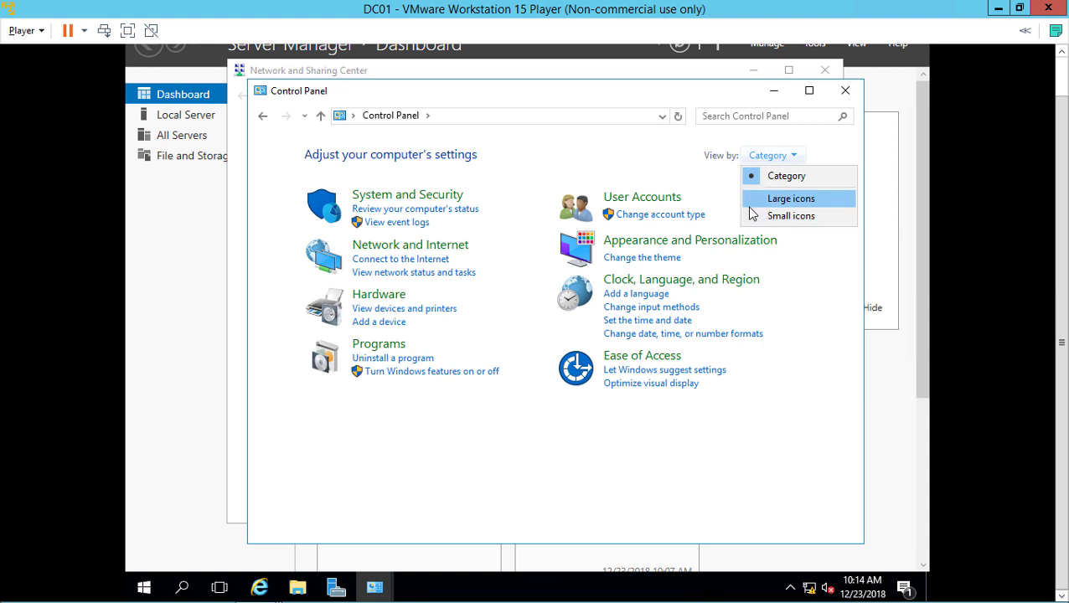
{"action": "left_click", "coordinate": [754, 201]}
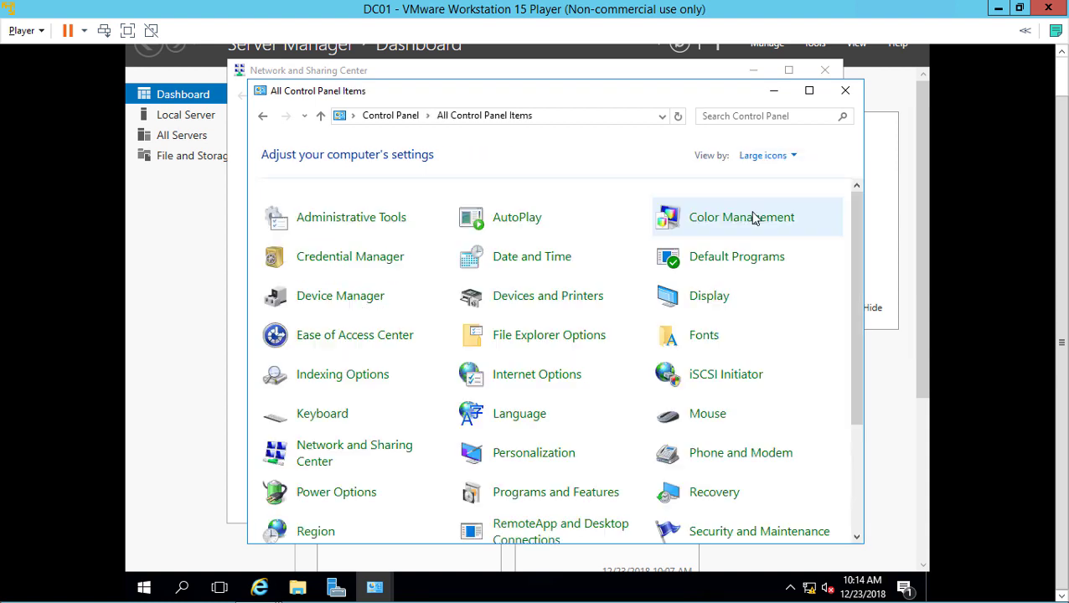
{"action": "left_click", "coordinate": [857, 437]}
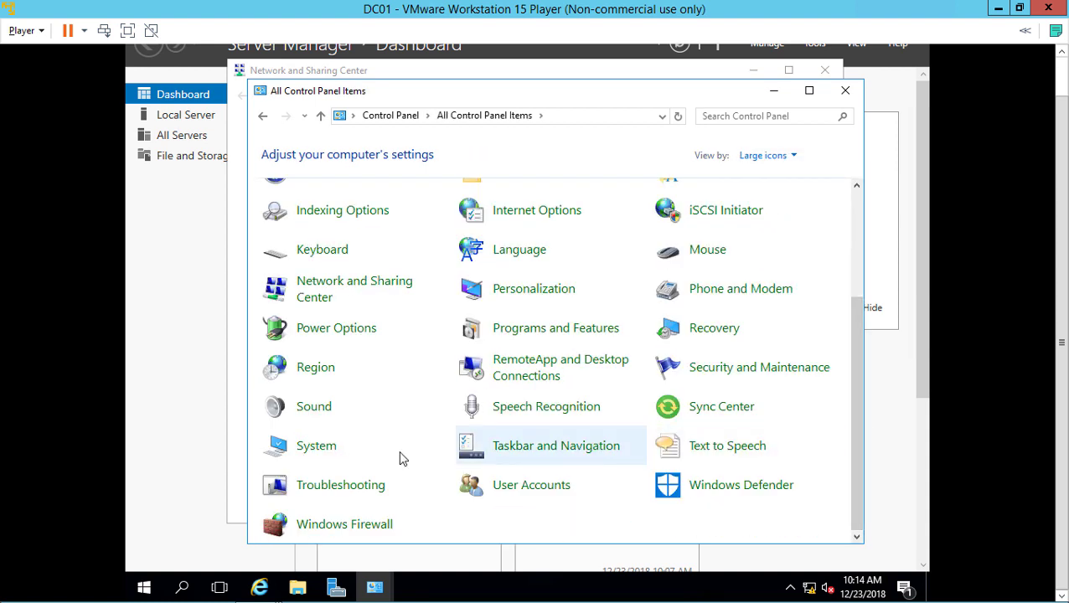
{"action": "left_click", "coordinate": [328, 451]}
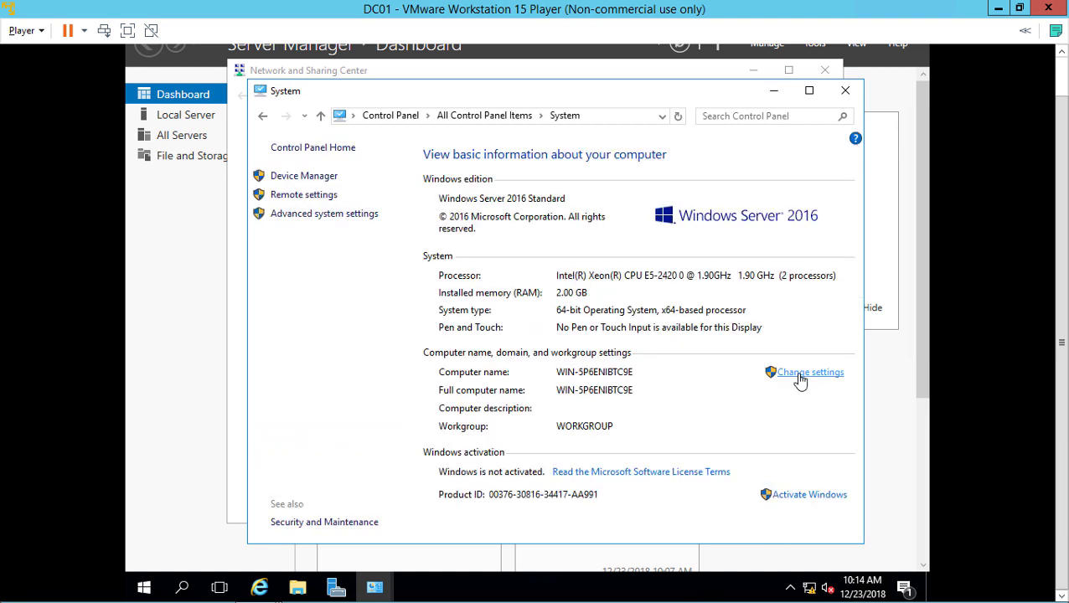
Change the computer name to DC01 and choose to restart later
{"action": "left_click", "coordinate": [802, 375]}
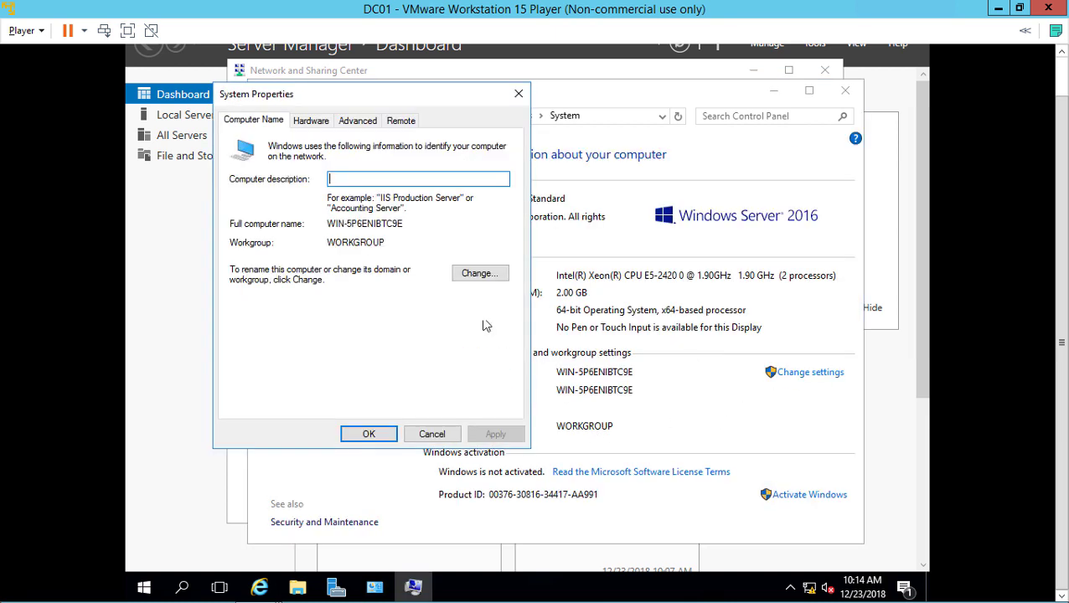
{"action": "left_click", "coordinate": [465, 276]}
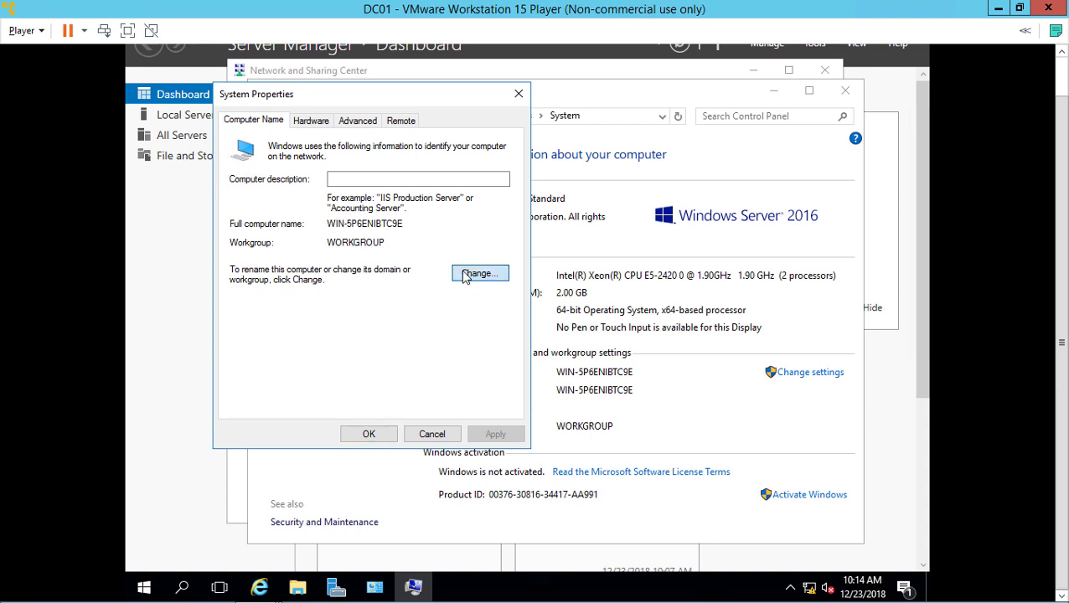
{"action": "type", "text": "DC01"}
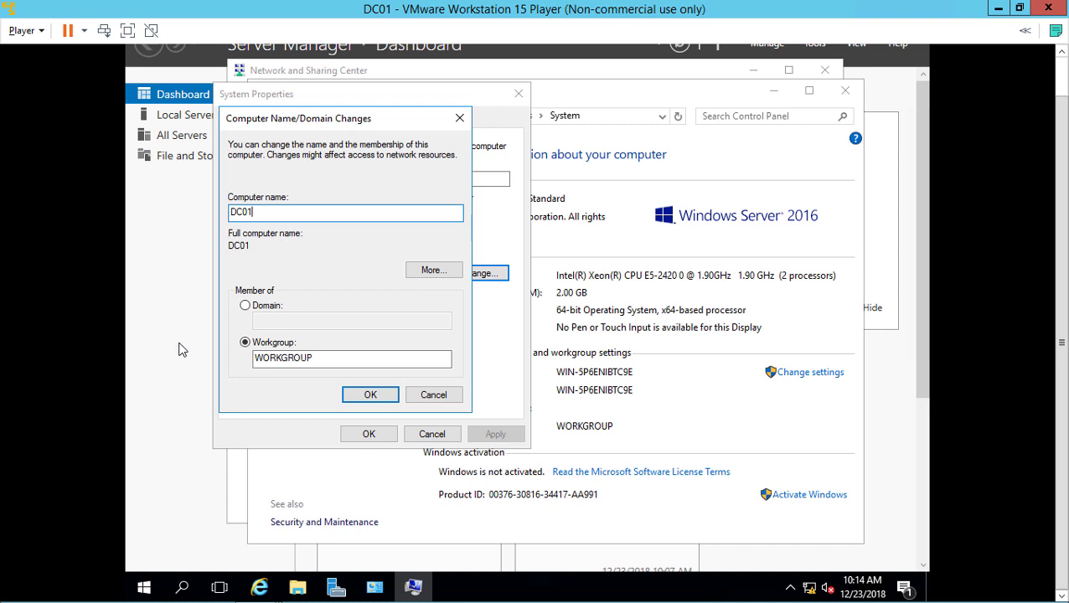
{"action": "left_click", "coordinate": [355, 398]}
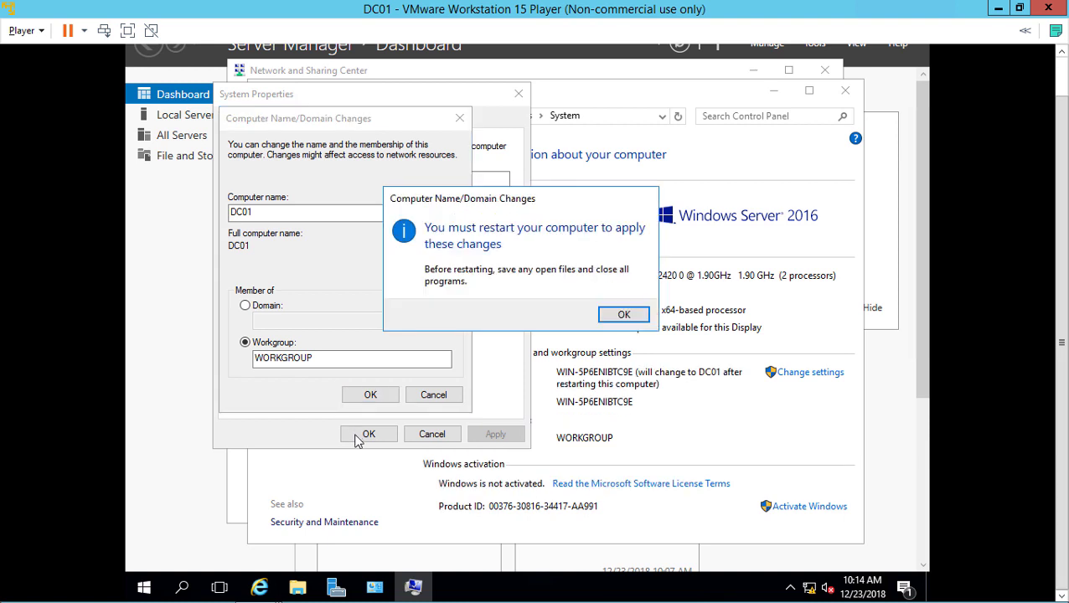
{"action": "left_click", "coordinate": [624, 315]}
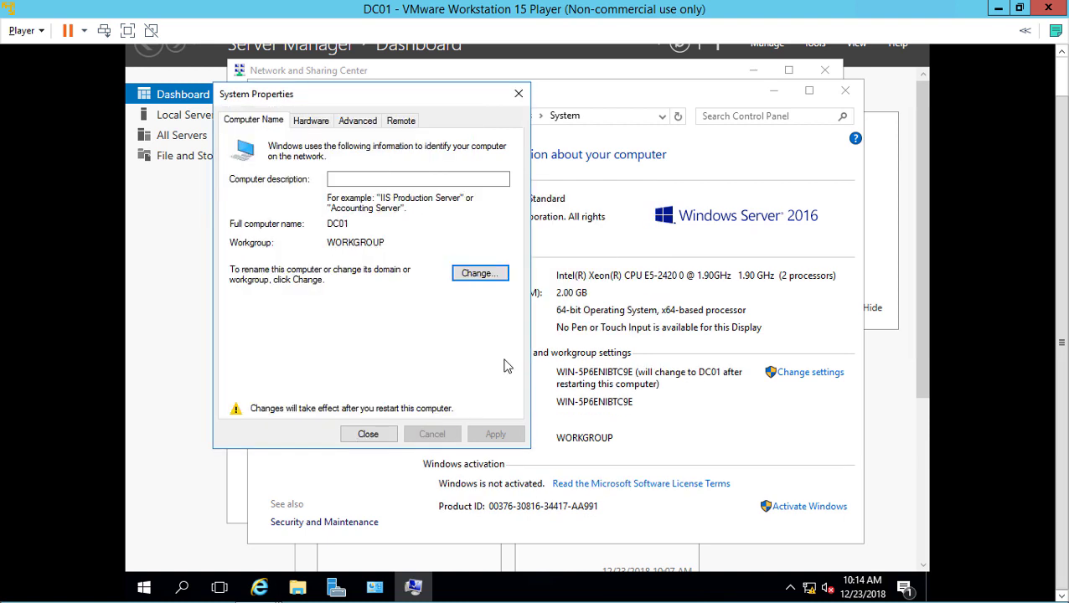
{"action": "left_click", "coordinate": [369, 434]}
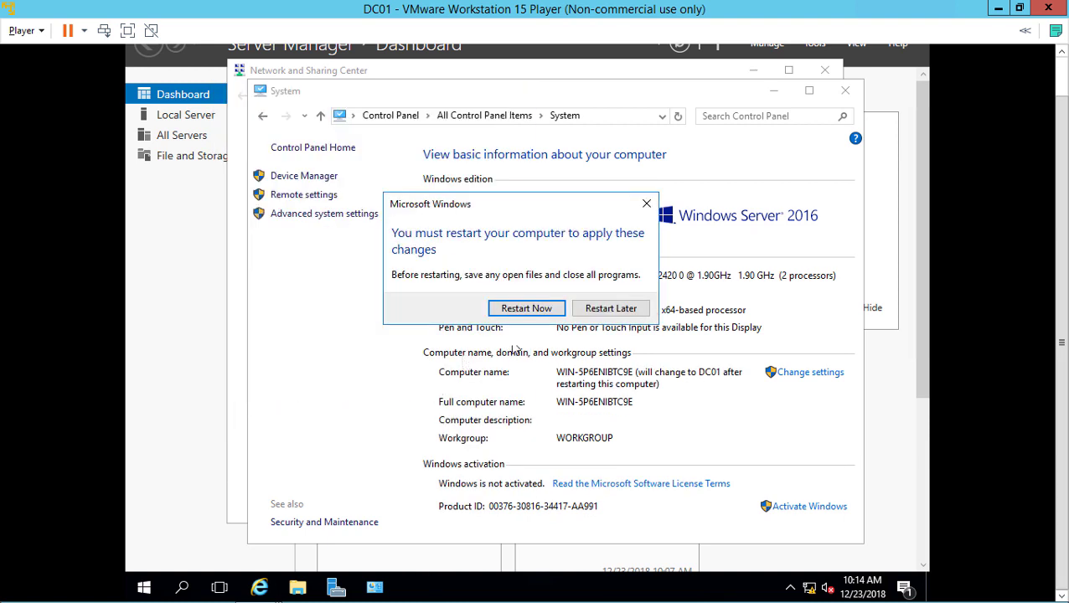
{"action": "left_click", "coordinate": [604, 312]}
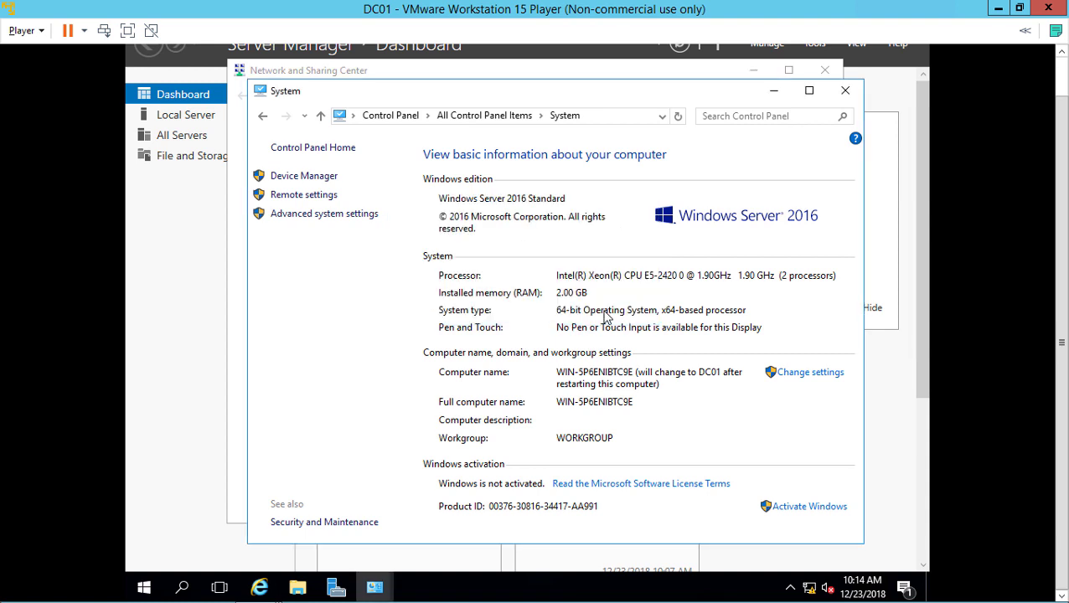
Shut down DC01 from the Win+X menu, then maximize Player and select DC01 in the library
{"action": "left_click", "coordinate": [140, 591]}
{"action": "right_click", "coordinate": [139, 591]}
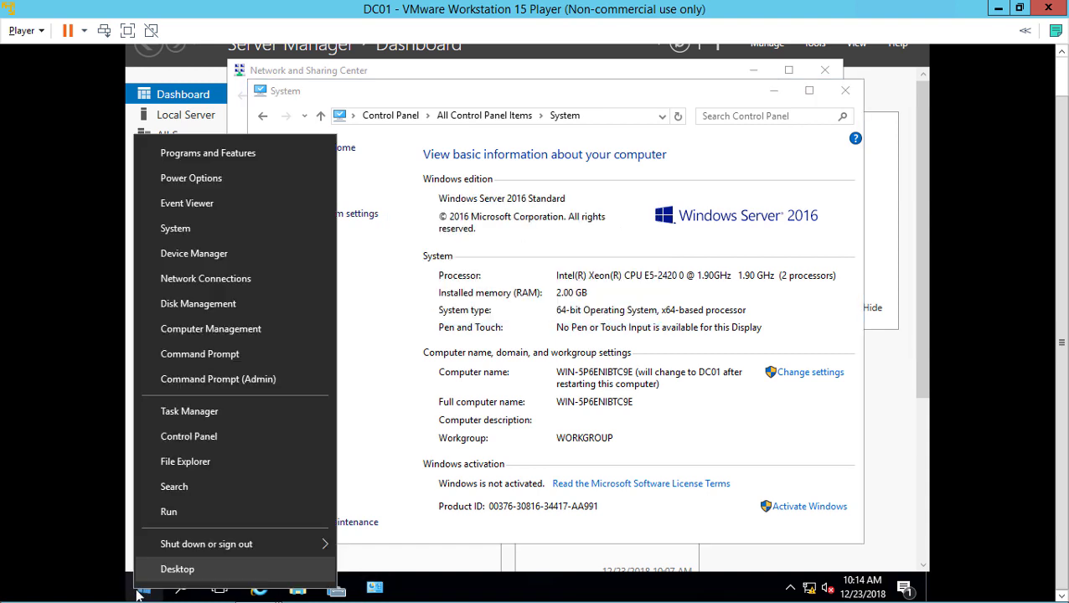
{"action": "mouse_move", "coordinate": [232, 544]}
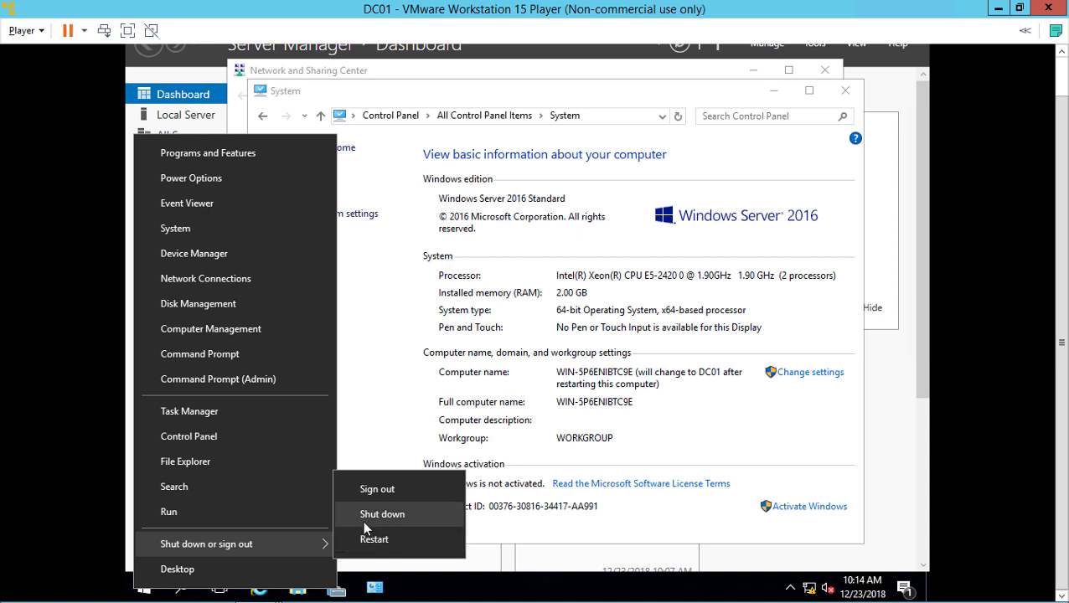
{"action": "left_click", "coordinate": [362, 523]}
{"action": "left_click", "coordinate": [382, 560]}
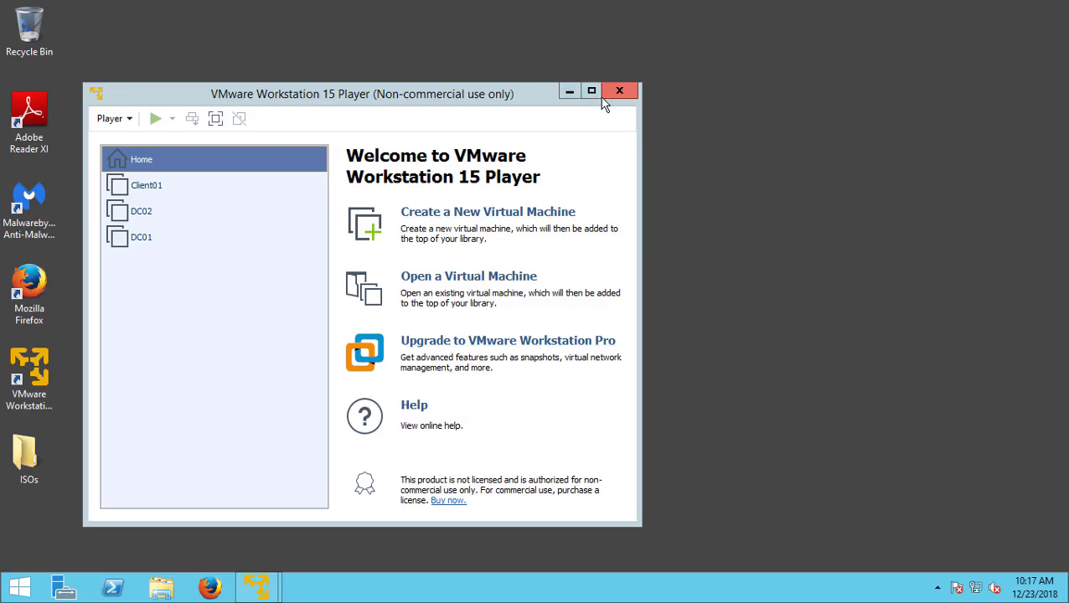
{"action": "left_click", "coordinate": [595, 96]}
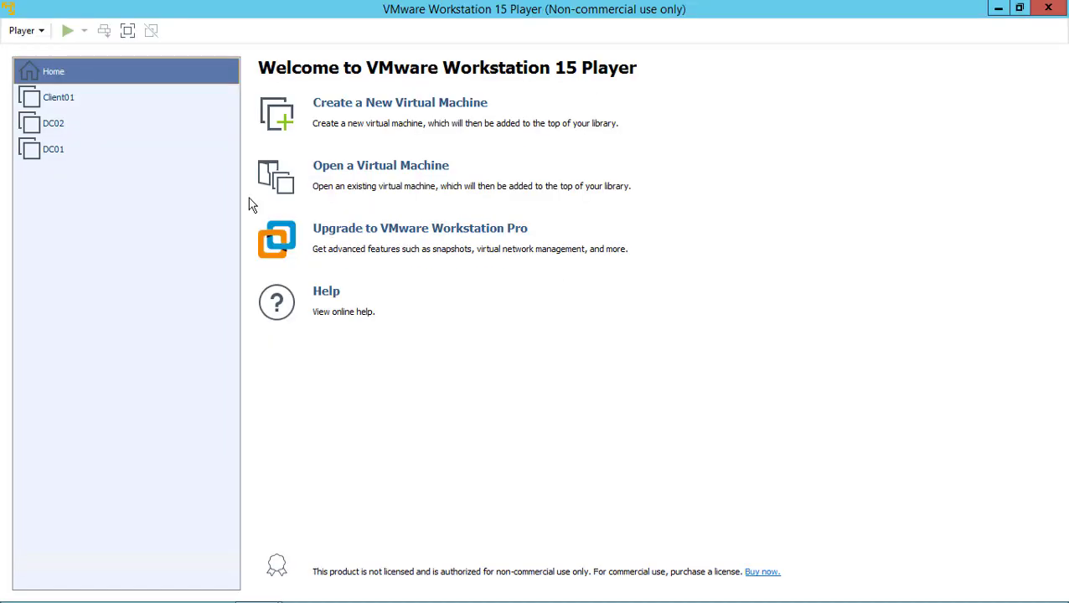
{"action": "left_click", "coordinate": [99, 157]}
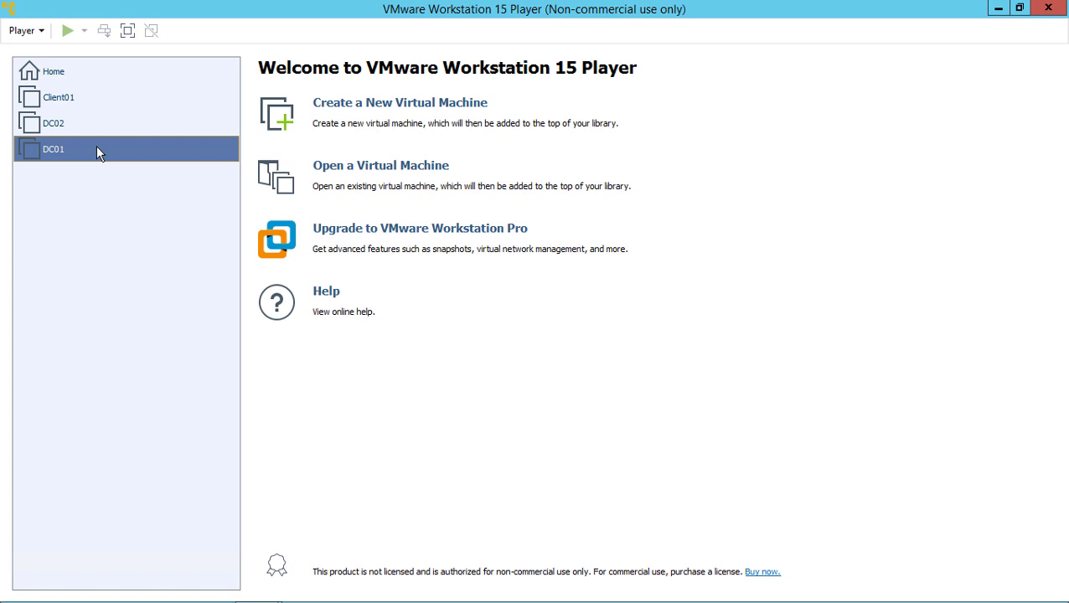
Open DC01's settings, then check the host's CPU cores and memory in Task Manager's Performance tab
{"action": "right_click", "coordinate": [96, 147]}
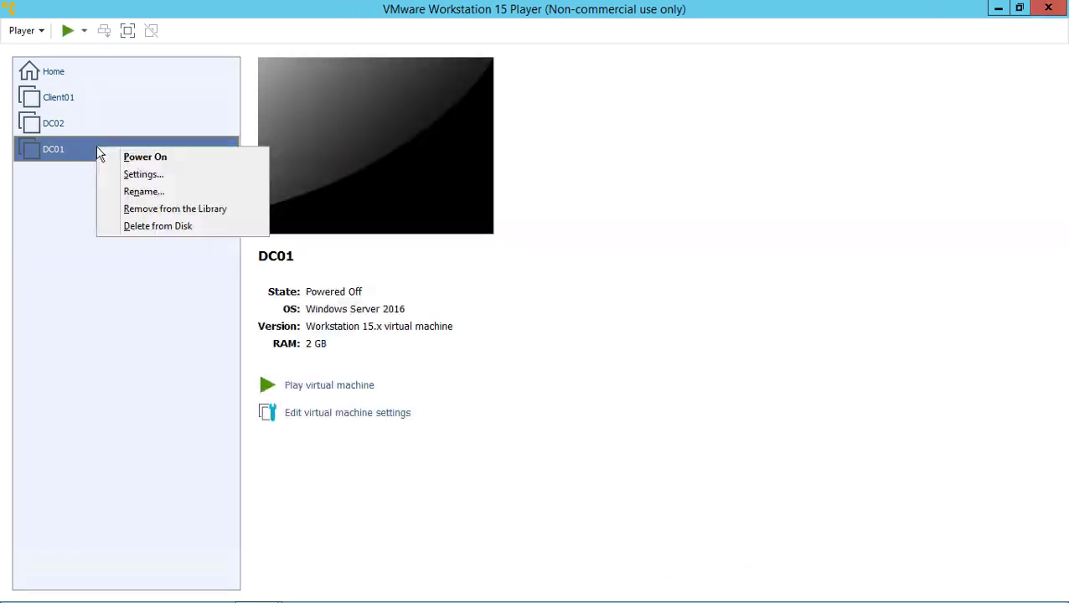
{"action": "left_click", "coordinate": [140, 176]}
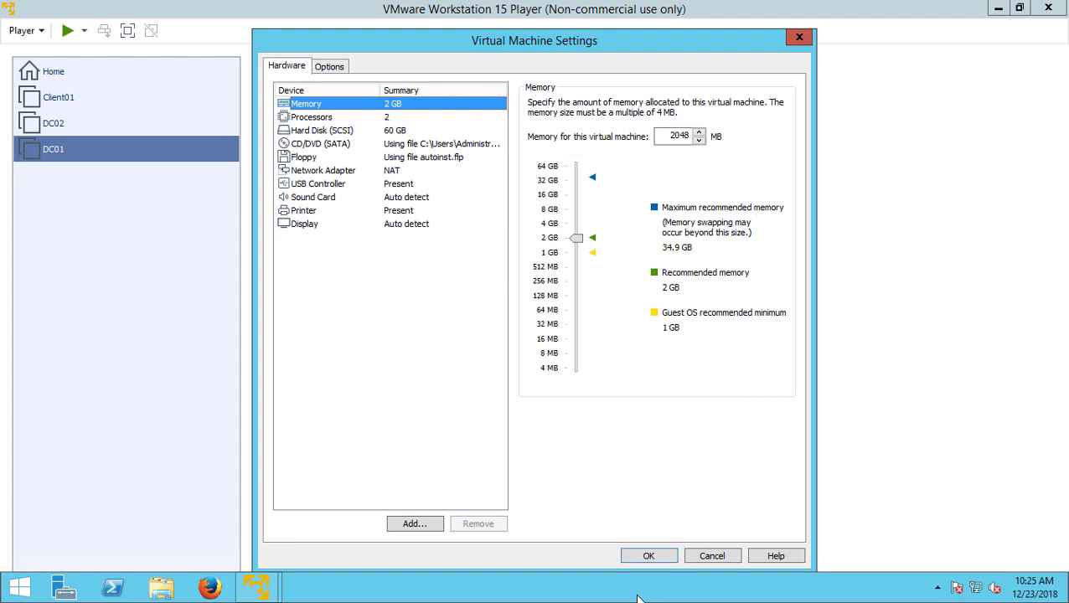
{"action": "right_click", "coordinate": [638, 598]}
{"action": "left_click", "coordinate": [670, 544]}
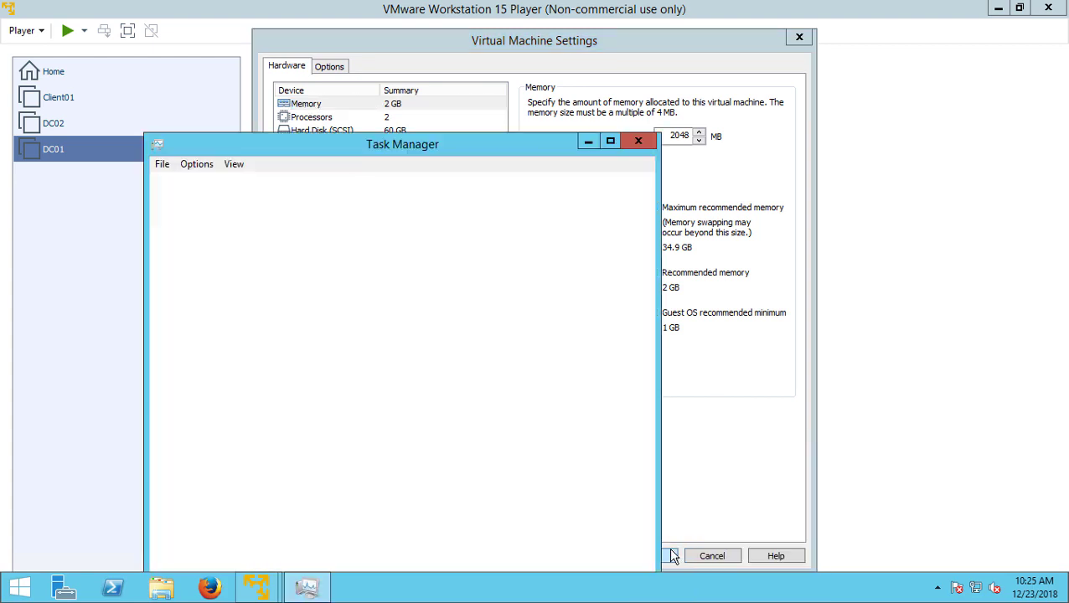
{"action": "left_click_drag", "start_coordinate": [399, 144], "coordinate": [457, 102]}
{"action": "left_click", "coordinate": [278, 144]}
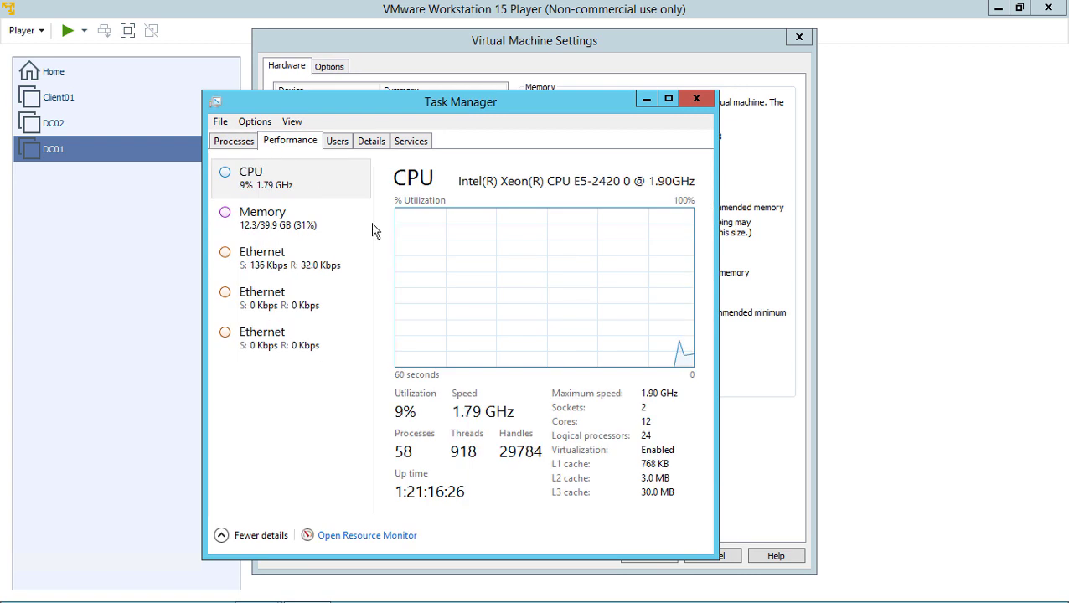
{"action": "left_click", "coordinate": [331, 194]}
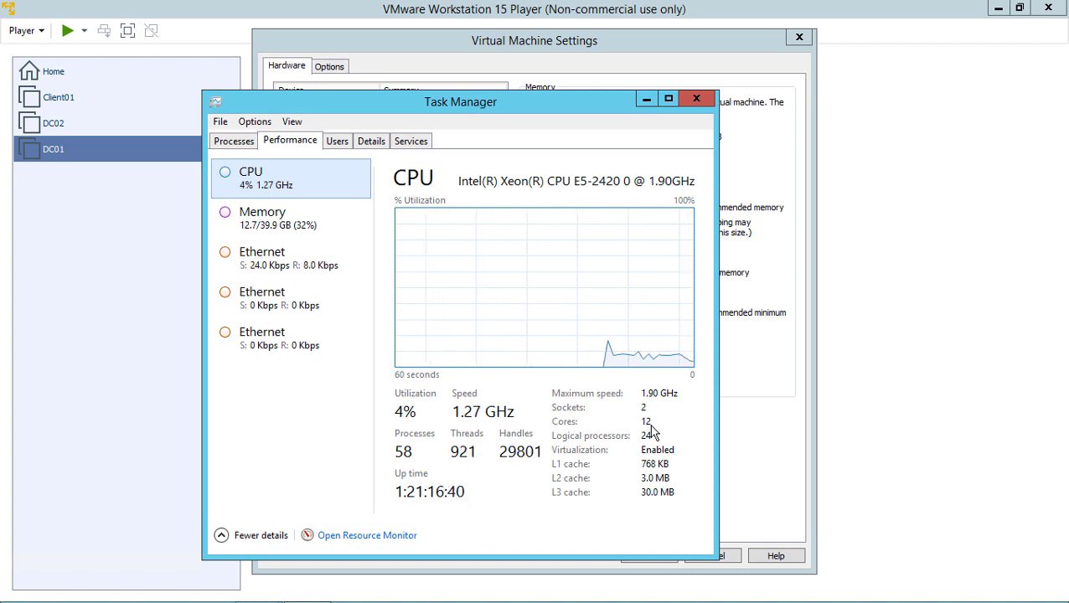
{"action": "left_click", "coordinate": [284, 224]}
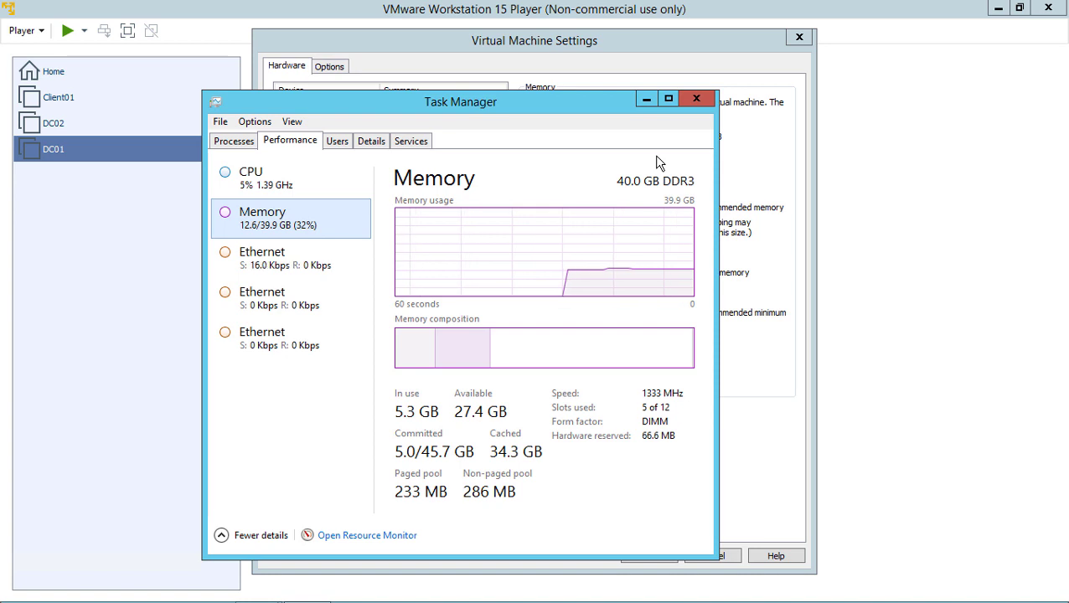
{"action": "left_click", "coordinate": [692, 104]}
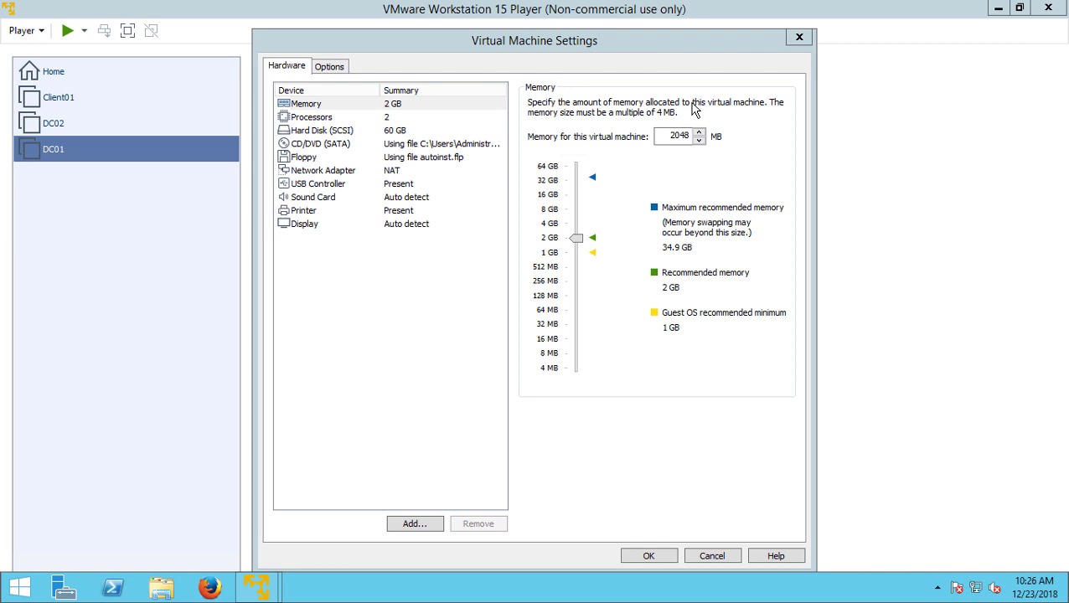
Change DC01's memory from 2048 MB to 6000 MB and its processors to 4 cores, then save
{"action": "left_click", "coordinate": [360, 109]}
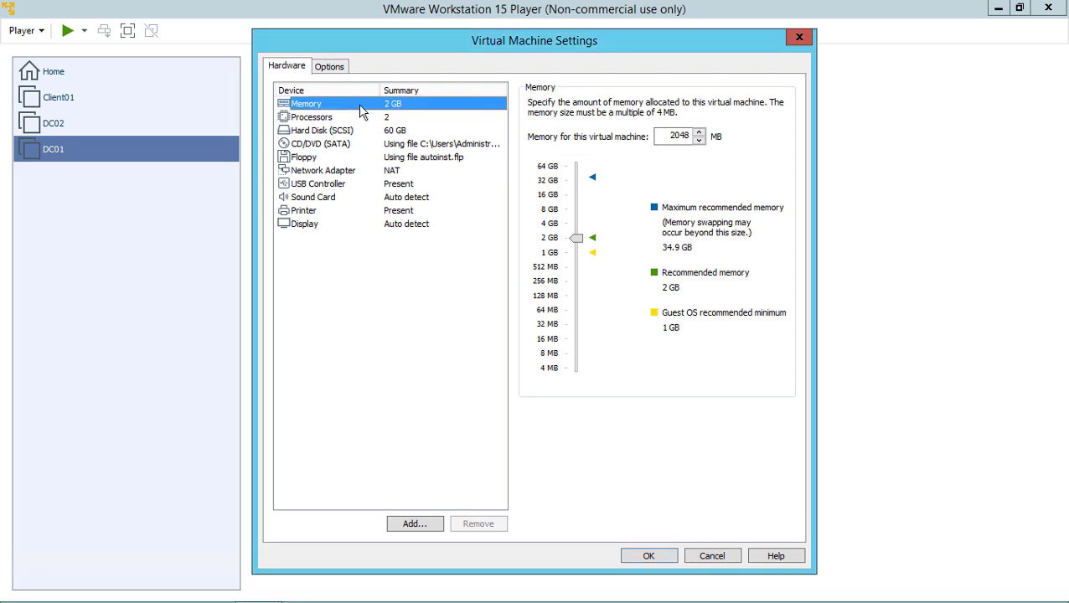
{"action": "double_click", "coordinate": [667, 138]}
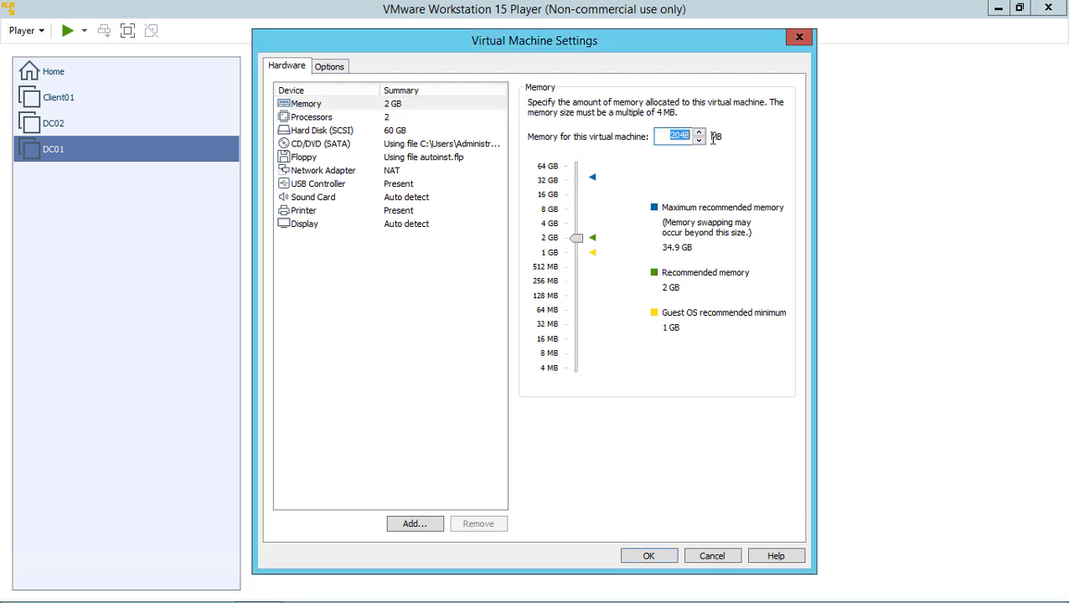
{"action": "key", "text": "Right"}
{"action": "key", "text": "BackSpace"}
{"action": "key", "text": "BackSpace"}
{"action": "key", "text": "BackSpace"}
{"action": "left_click", "coordinate": [359, 118]}
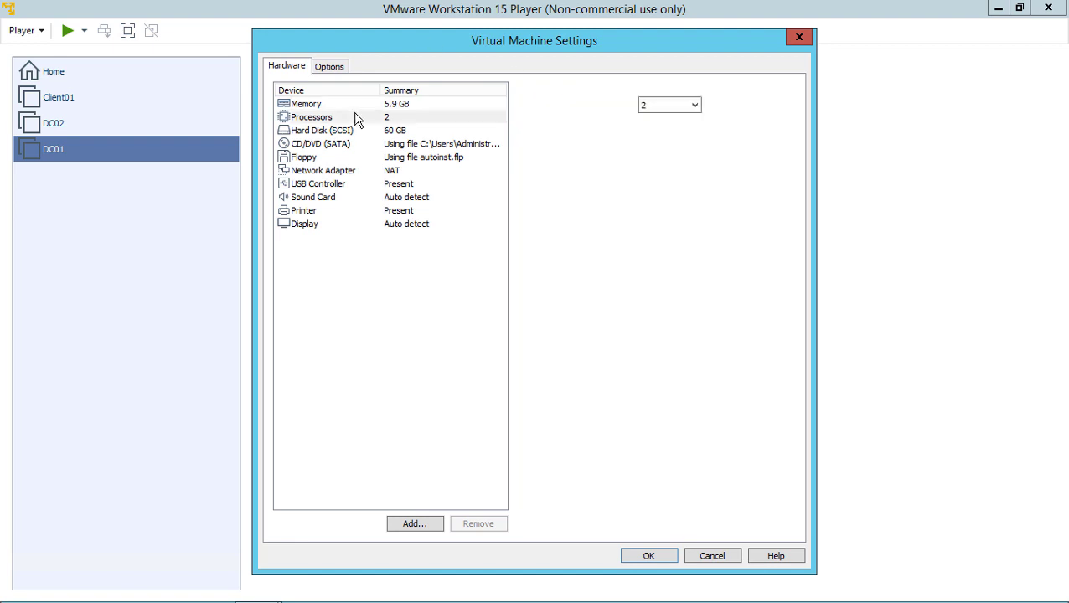
{"action": "left_click", "coordinate": [693, 106]}
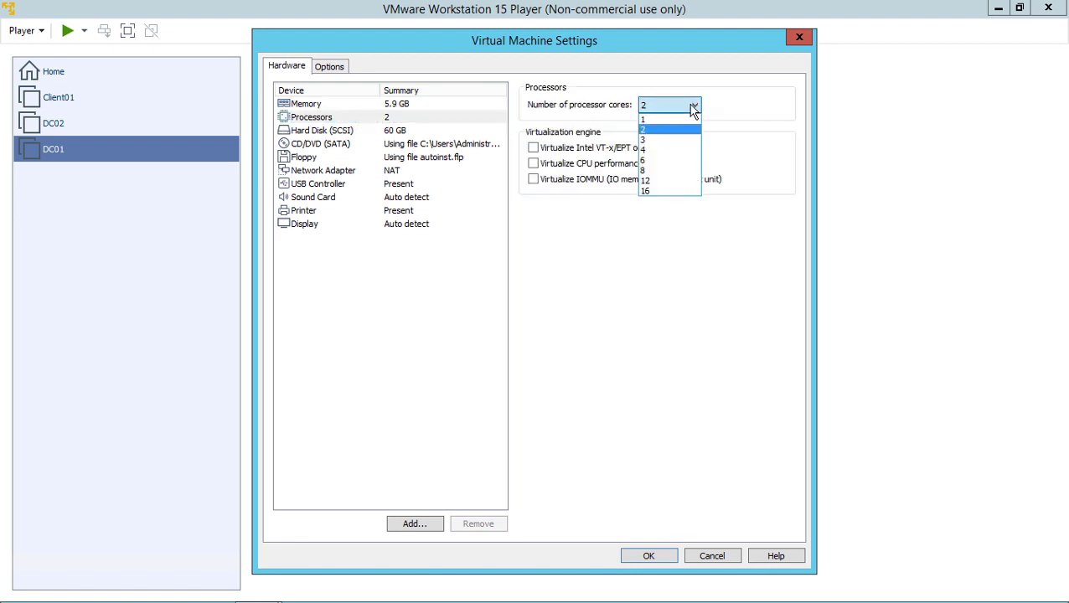
{"action": "left_click", "coordinate": [673, 150]}
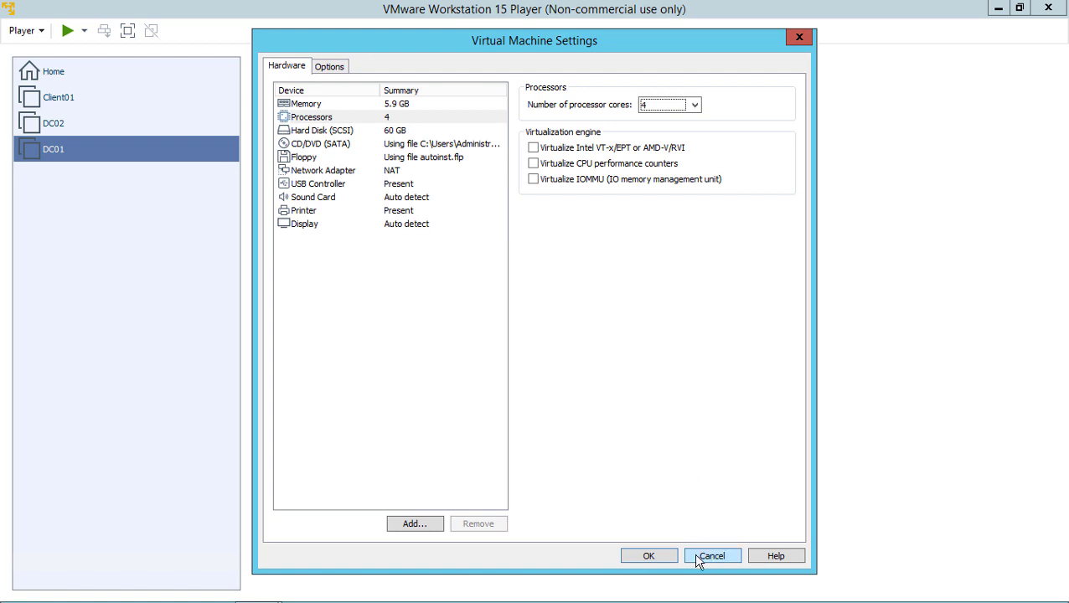
{"action": "left_click", "coordinate": [651, 563]}
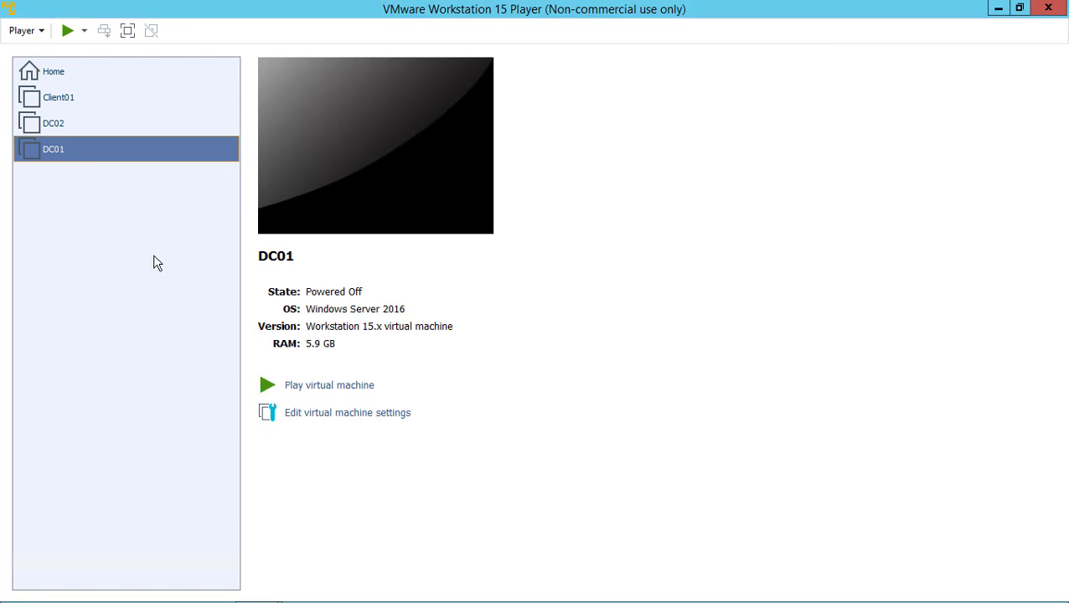
Power on DC01 and sign in as Administrator with the account password
{"action": "left_click", "coordinate": [67, 32]}
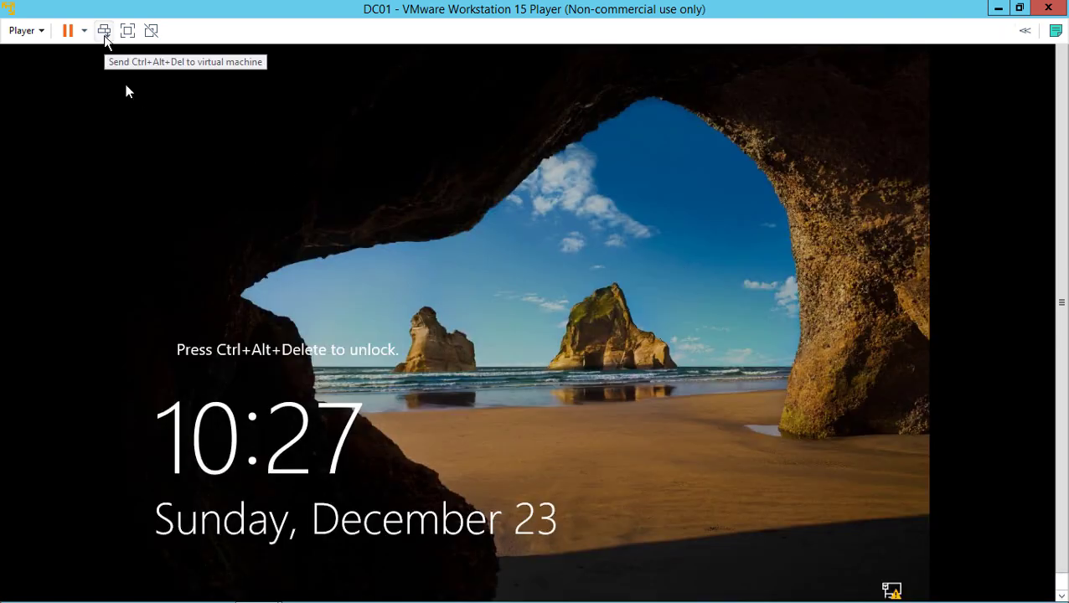
{"action": "left_click", "coordinate": [104, 34]}
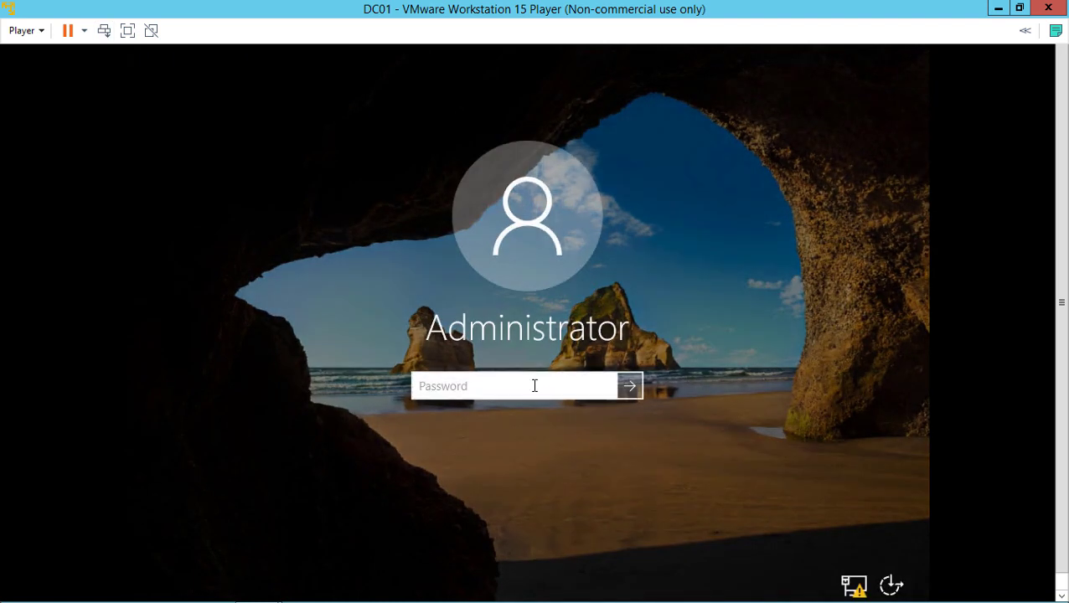
{"action": "type", "text": "P@ssw0rd"}
{"action": "key", "text": "Return"}
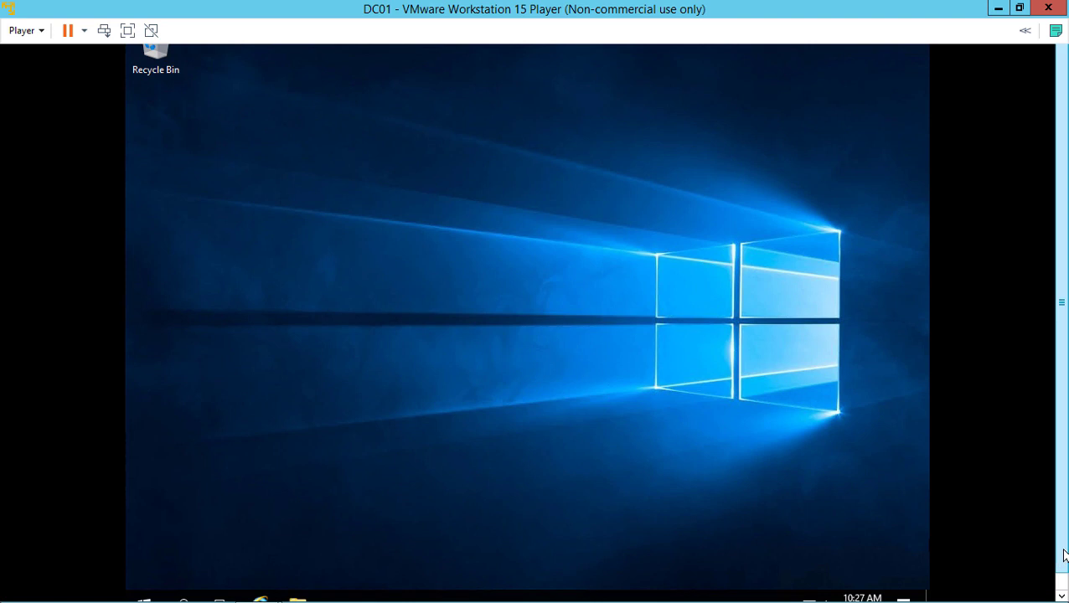
{"action": "left_click_drag", "start_coordinate": [1062, 552], "coordinate": [1065, 576]}
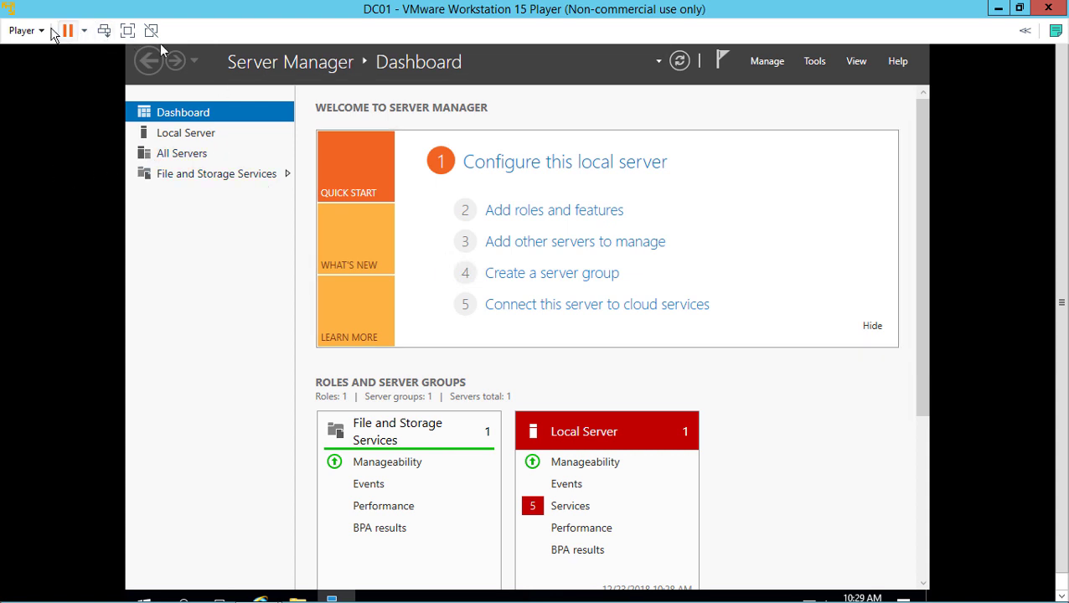
In DC01's VM settings Options, set VMware Tools to Update automatically and apply
{"action": "left_click", "coordinate": [40, 31]}
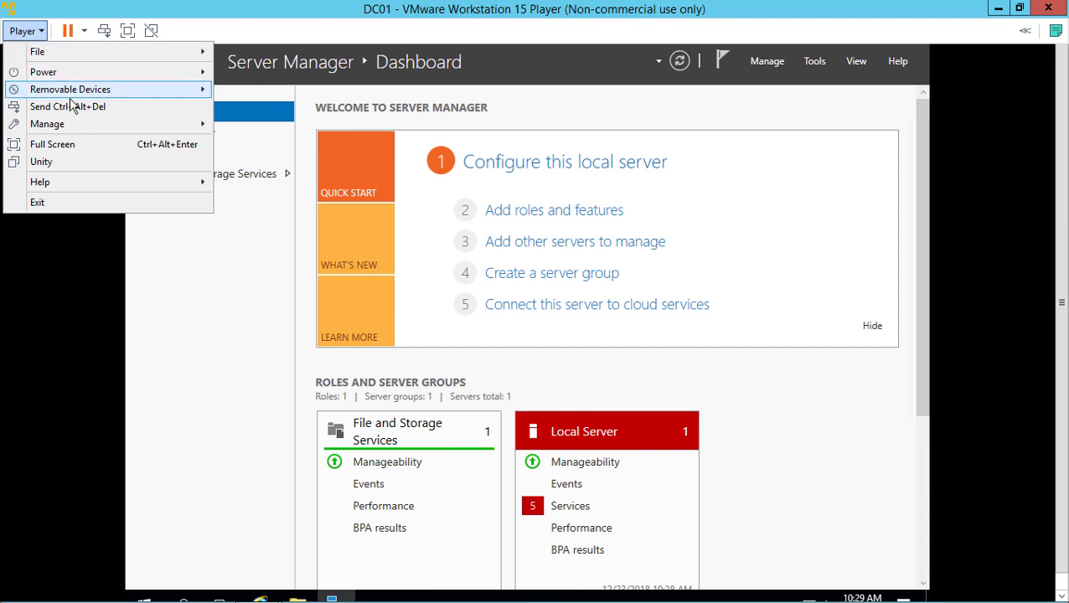
{"action": "mouse_move", "coordinate": [82, 124]}
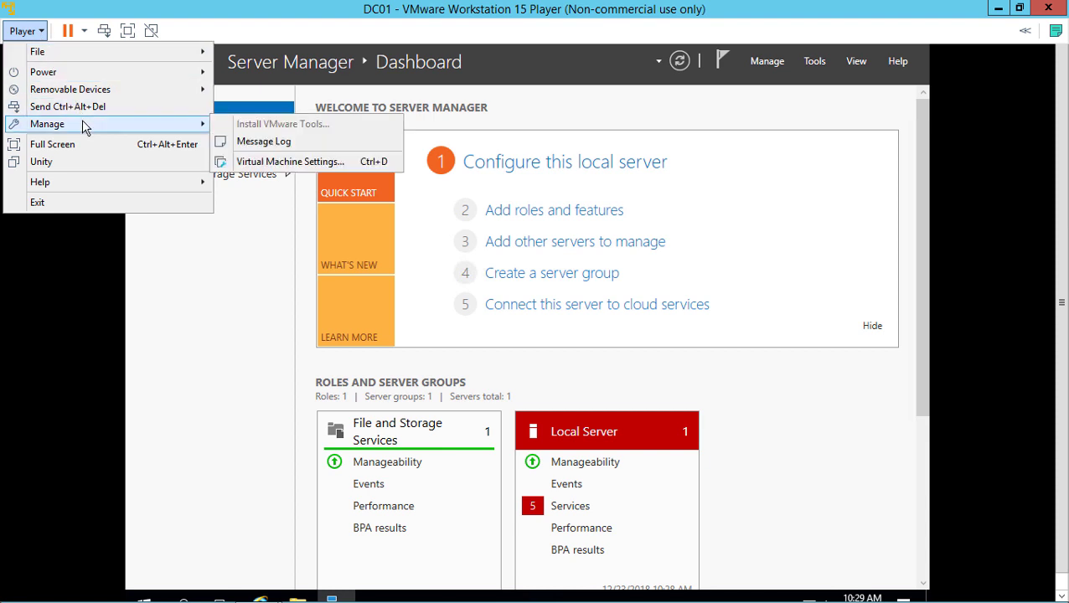
{"action": "left_click", "coordinate": [284, 167]}
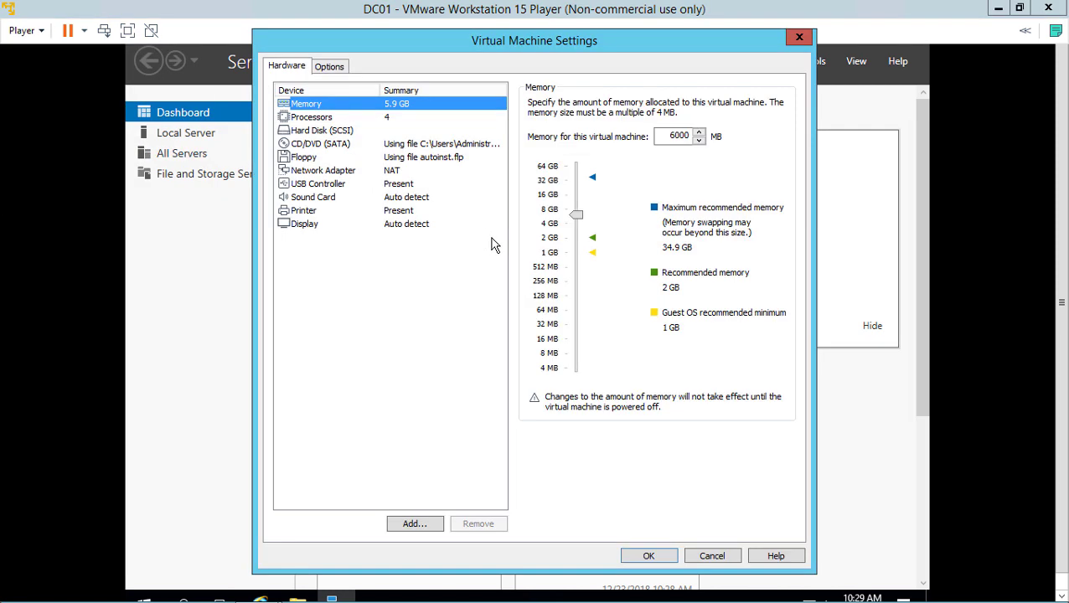
{"action": "left_click", "coordinate": [332, 71]}
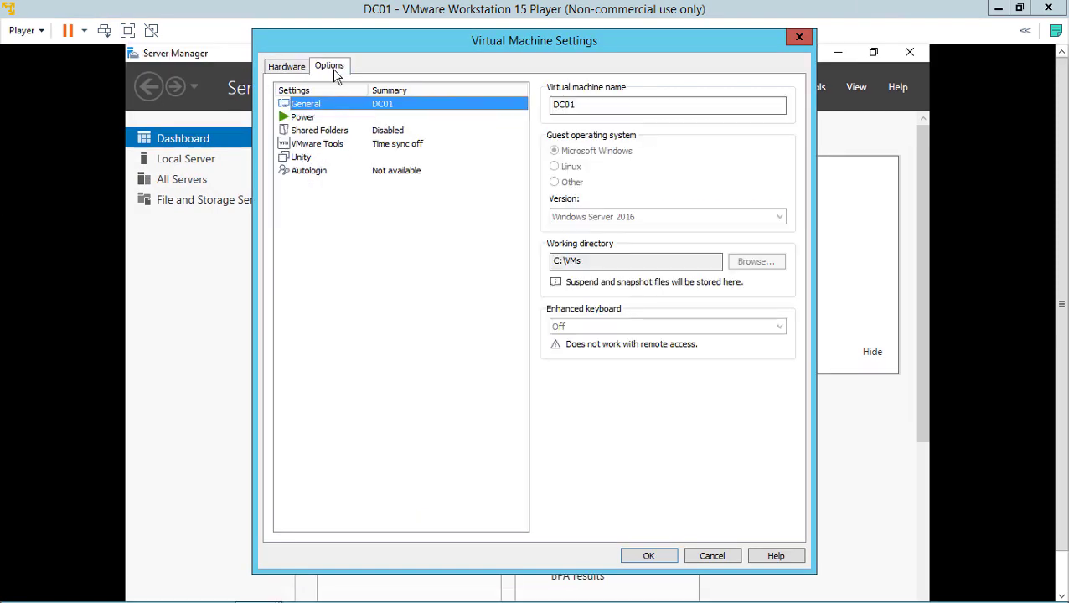
{"action": "left_click", "coordinate": [354, 147]}
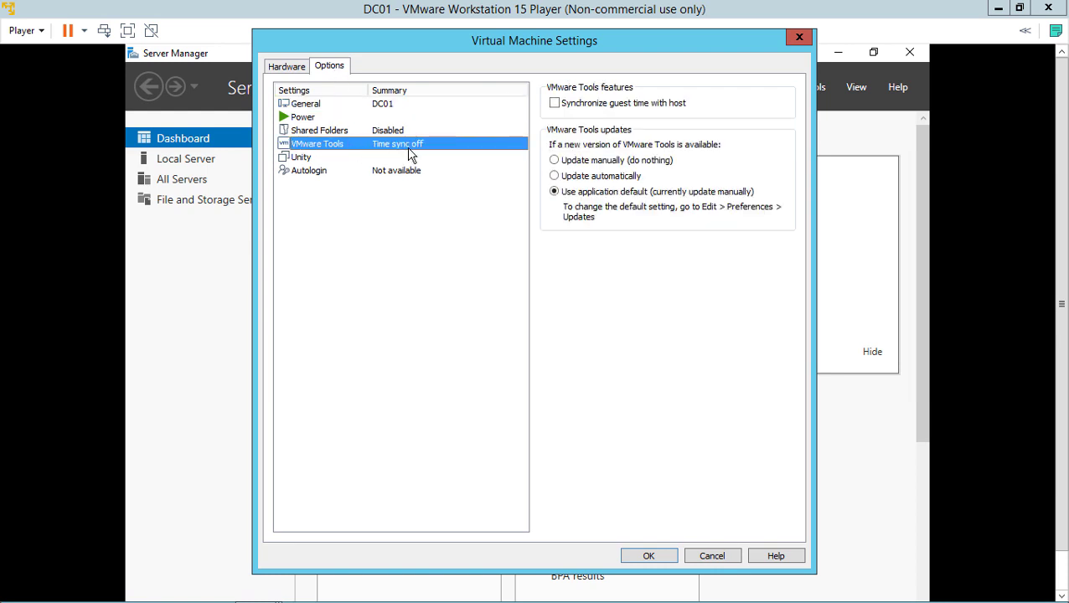
{"action": "left_click", "coordinate": [576, 184]}
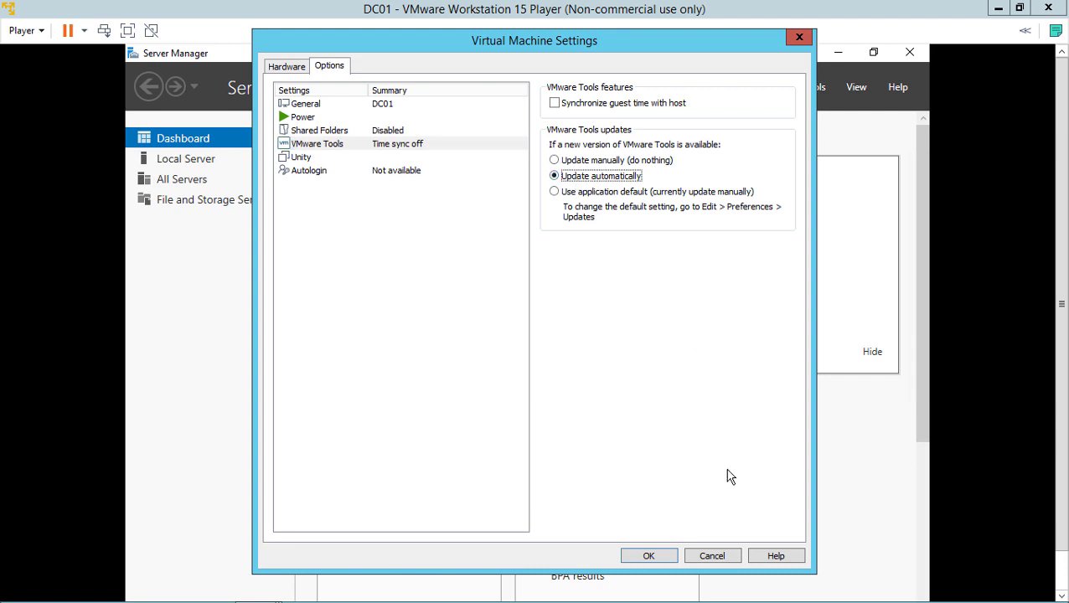
{"action": "left_click", "coordinate": [666, 558]}
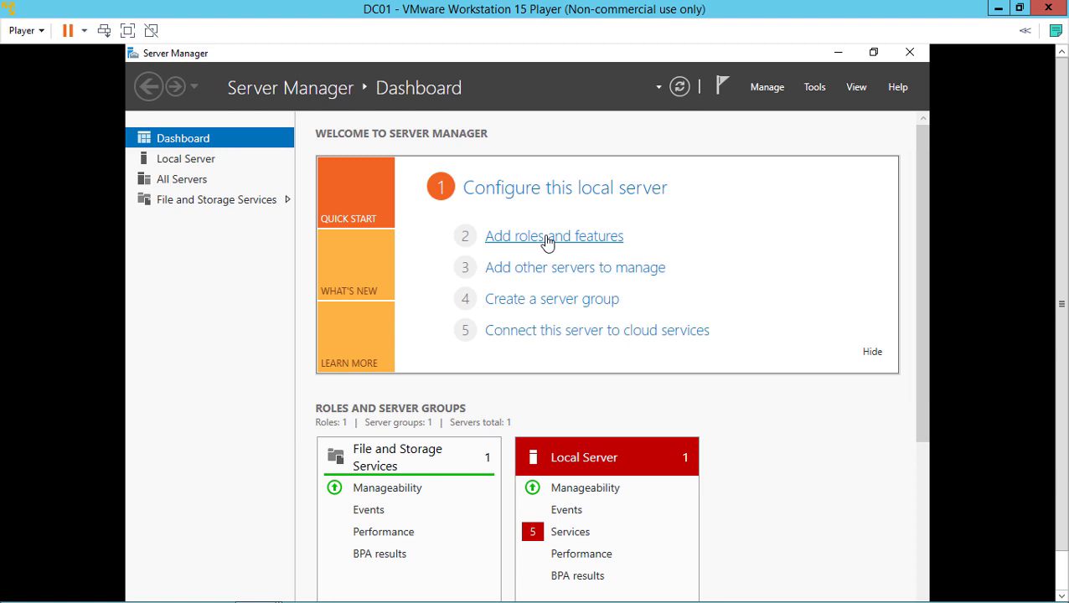
Start a role-based Add Roles and Features installation with DC01 as the destination server
{"action": "left_click", "coordinate": [546, 240]}
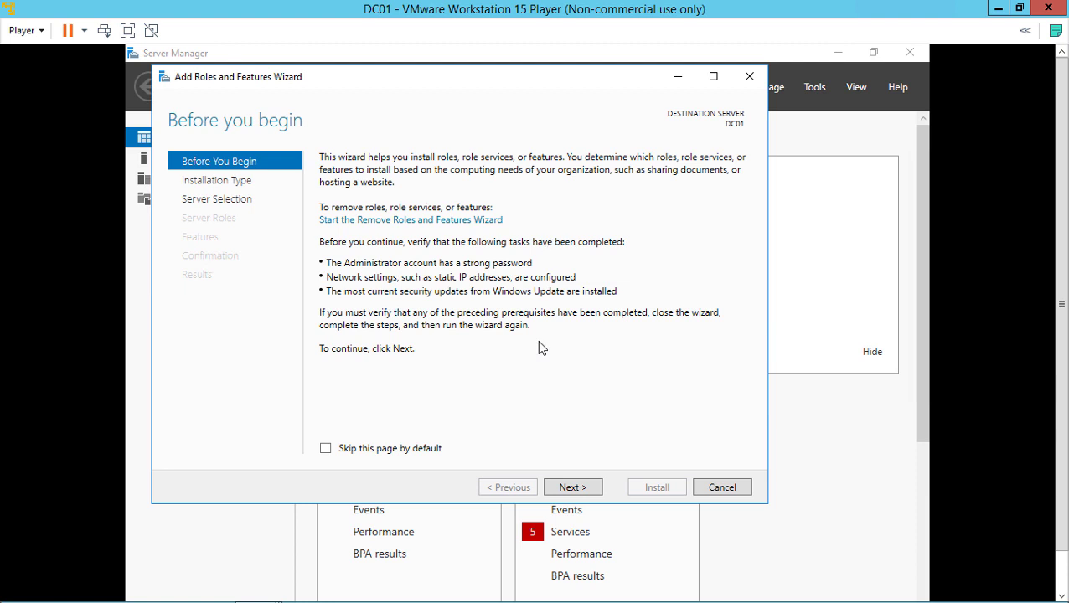
{"action": "left_click", "coordinate": [712, 77]}
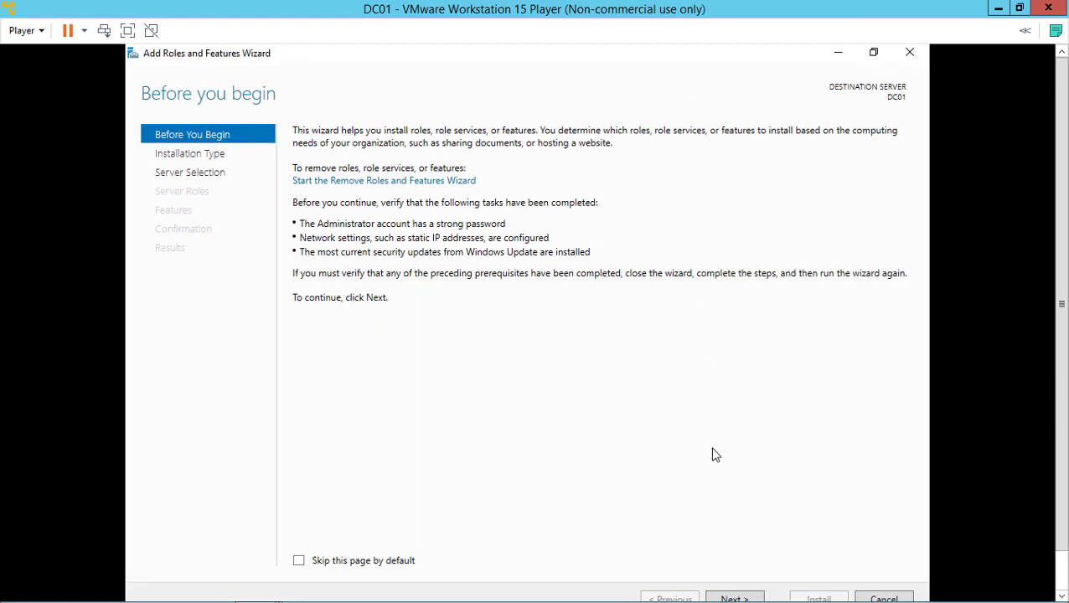
{"action": "left_click", "coordinate": [733, 597]}
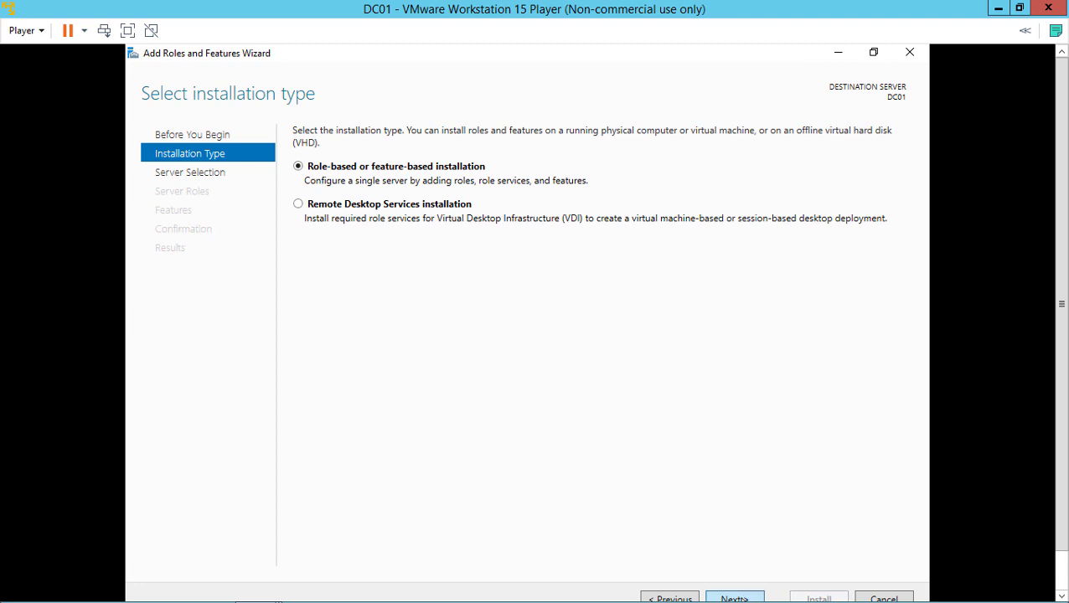
{"action": "left_click", "coordinate": [734, 598]}
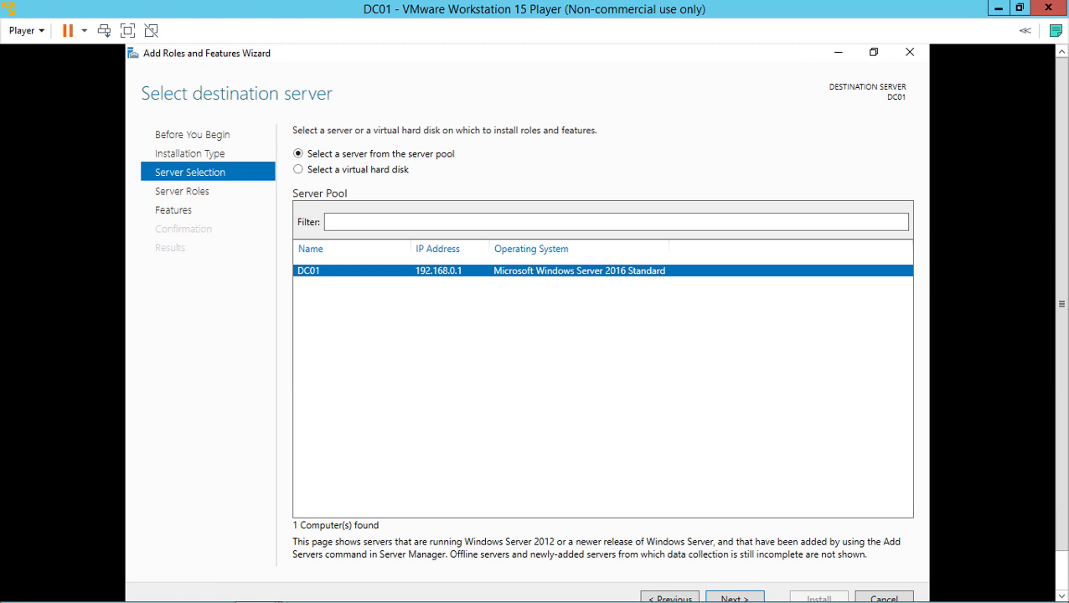
{"action": "left_click", "coordinate": [724, 598]}
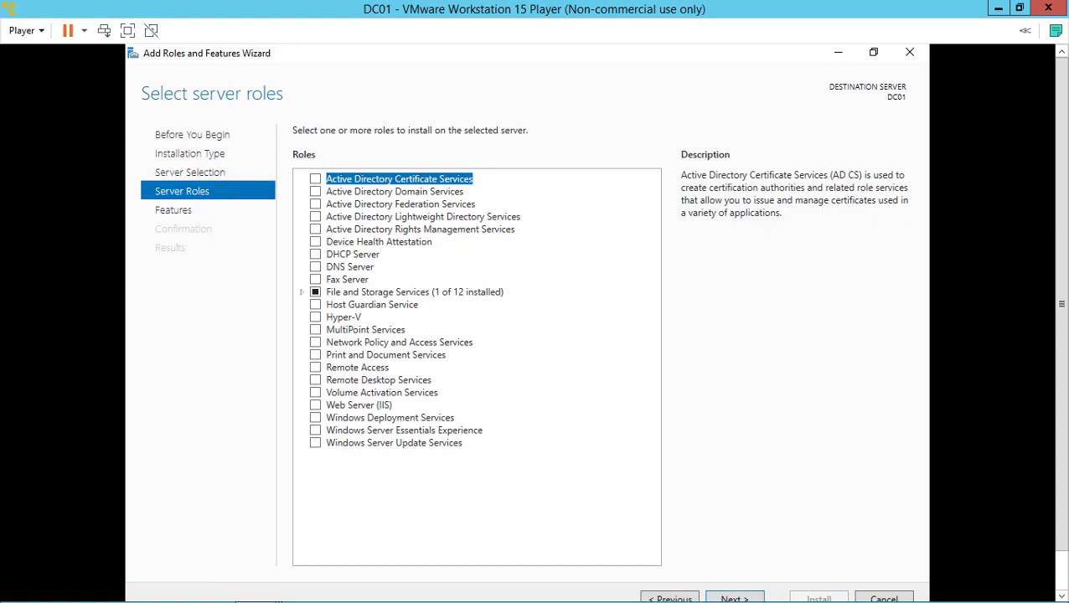
Select Active Directory Domain Services with its management features, install it, and close the wizard
{"action": "left_click", "coordinate": [316, 192]}
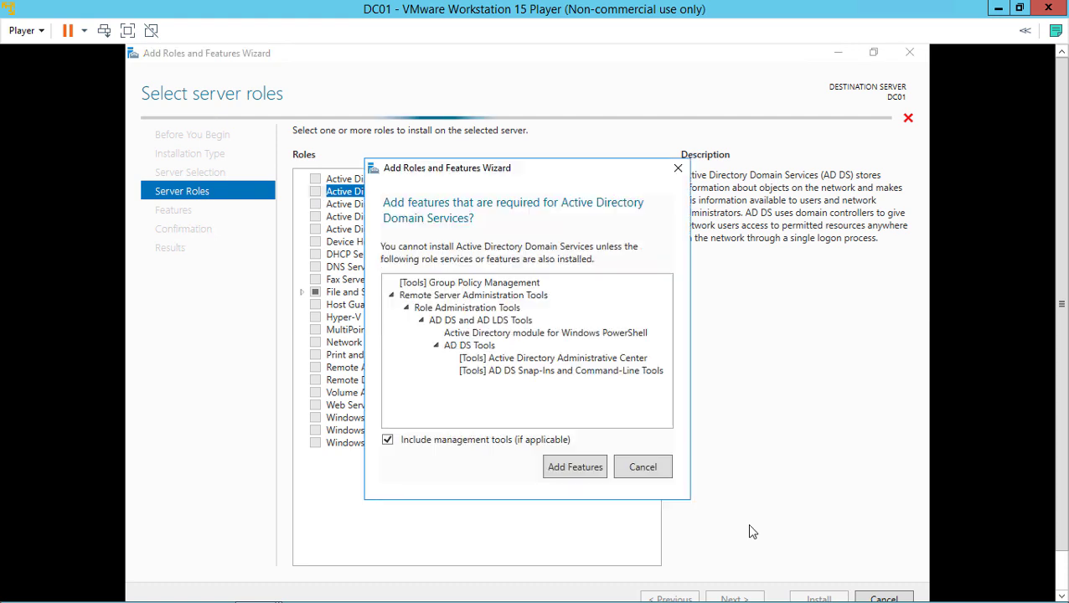
{"action": "left_click", "coordinate": [575, 466]}
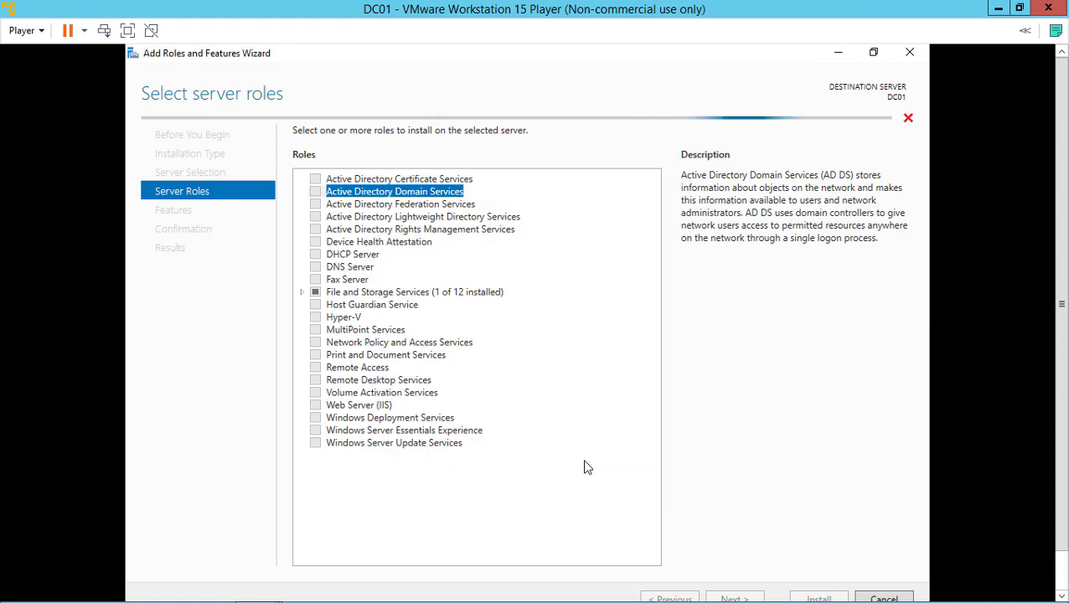
{"action": "left_click", "coordinate": [750, 598]}
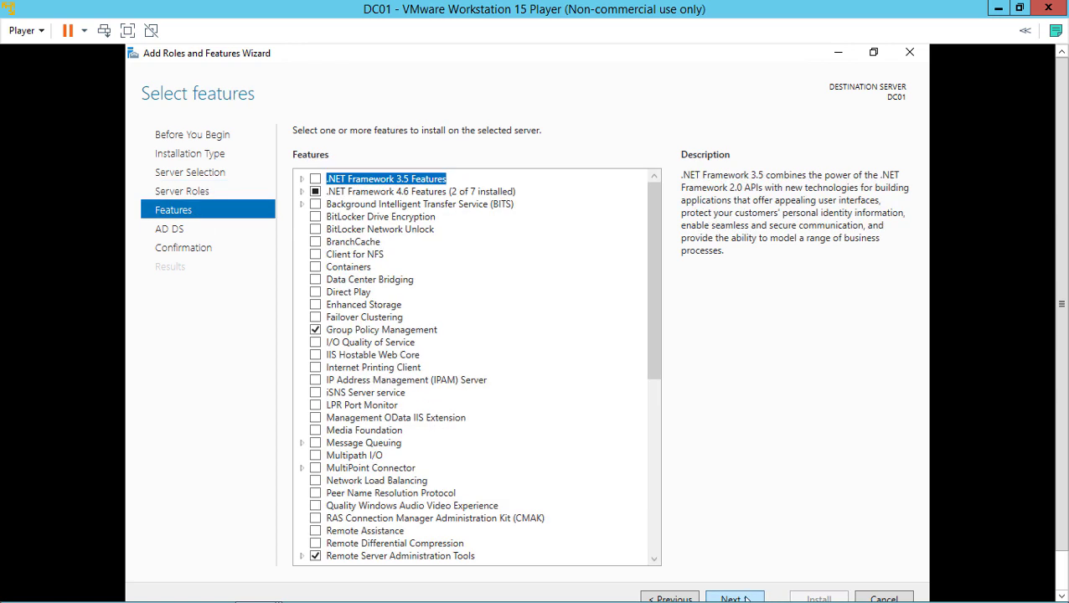
{"action": "left_click", "coordinate": [746, 599]}
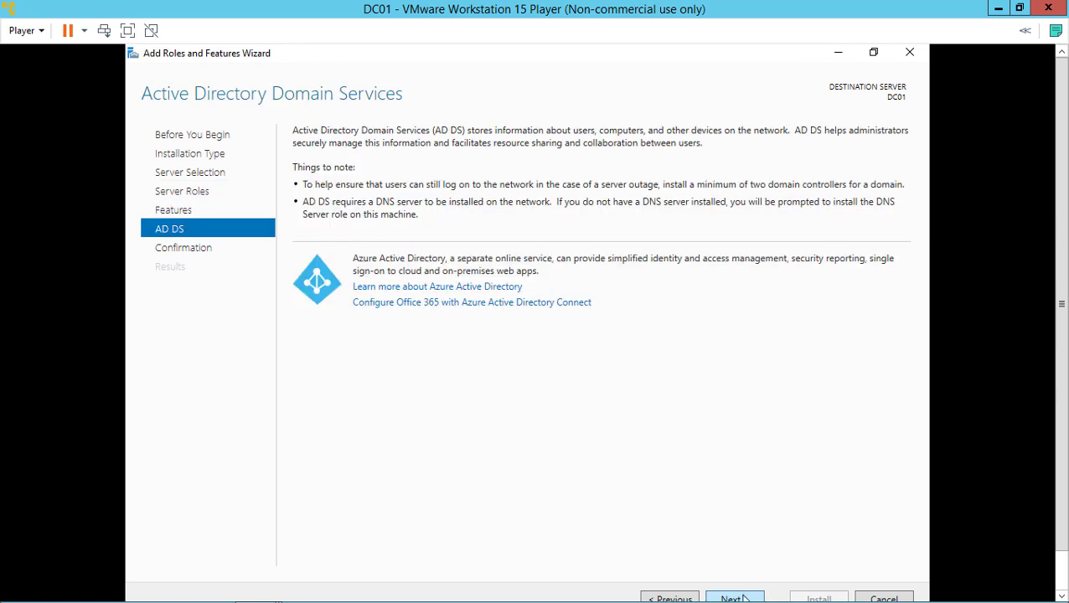
{"action": "left_click", "coordinate": [744, 598]}
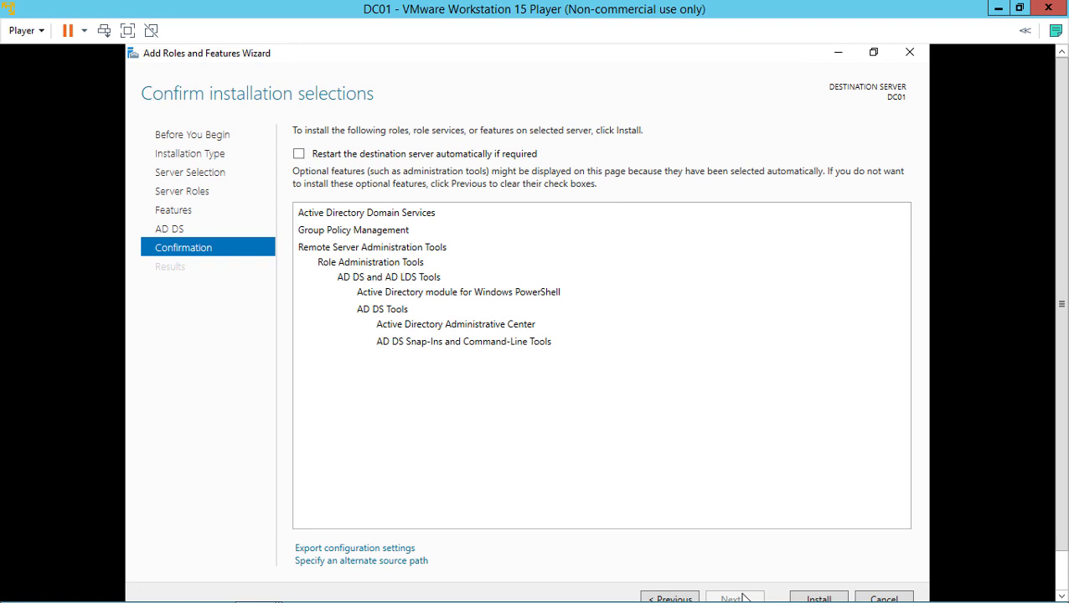
{"action": "left_click", "coordinate": [816, 598]}
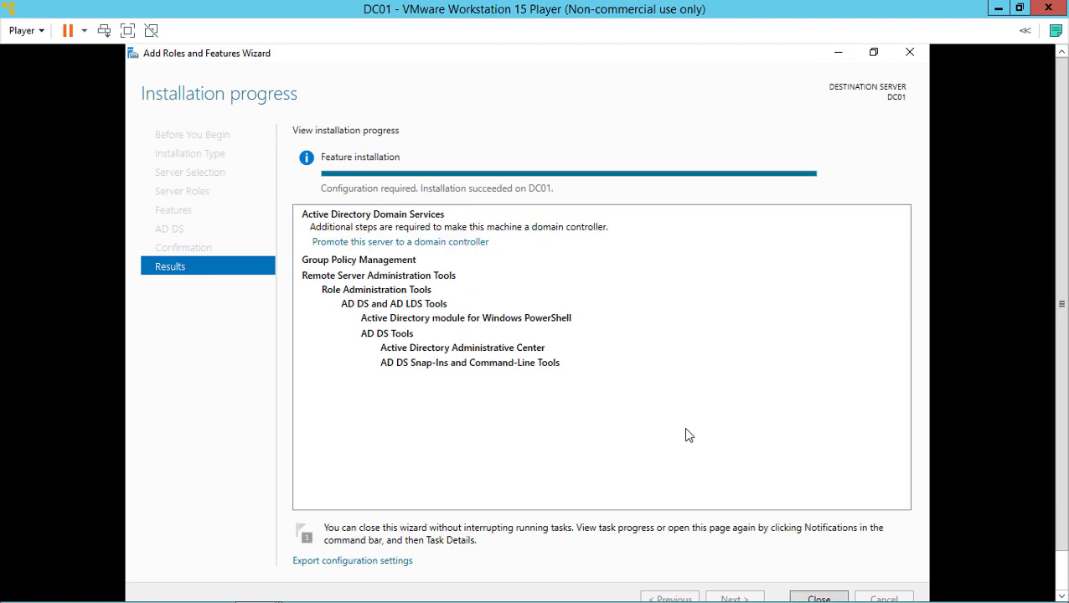
{"action": "left_click", "coordinate": [811, 597]}
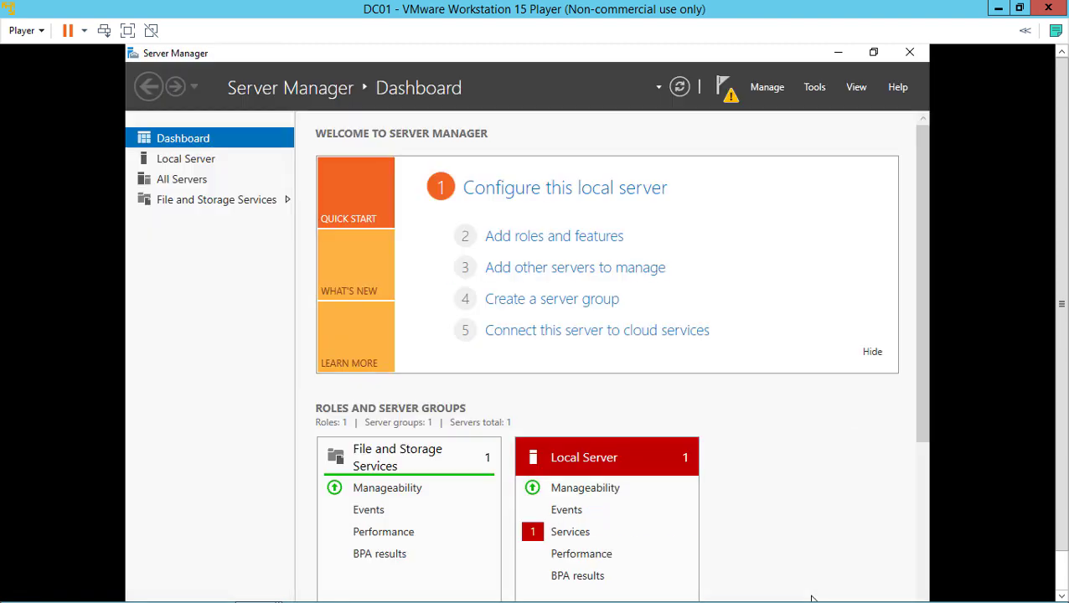
Launch domain controller promotion and add a new forest with root domain WidgetLLC.Internal
{"action": "left_click", "coordinate": [727, 96]}
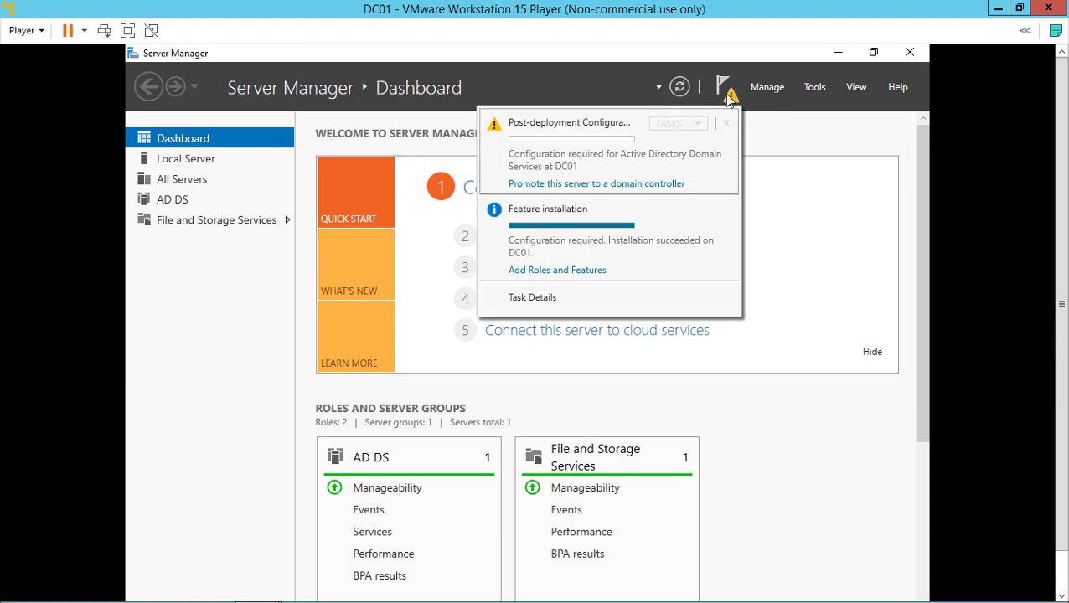
{"action": "left_click", "coordinate": [645, 184]}
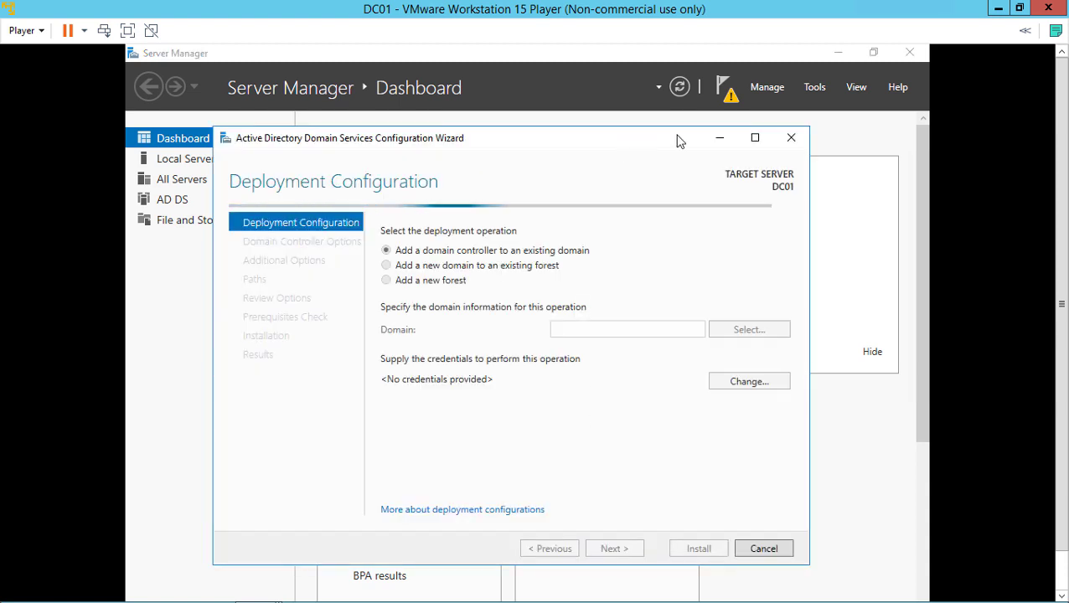
{"action": "left_click", "coordinate": [756, 139]}
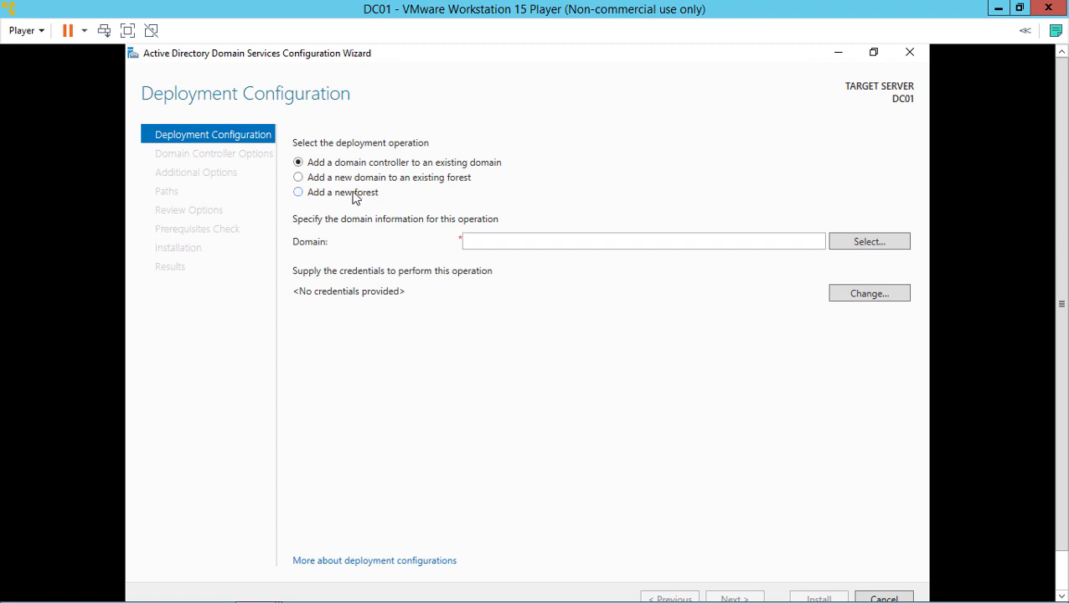
{"action": "left_click", "coordinate": [354, 197]}
{"action": "left_click", "coordinate": [491, 240]}
{"action": "type", "text": "Widget"}
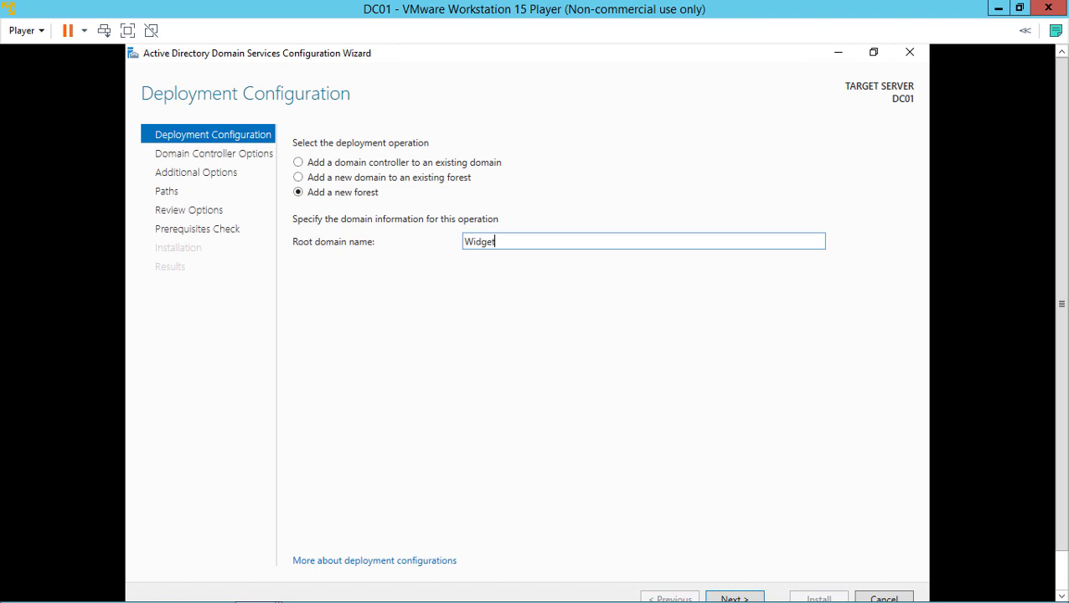
{"action": "type", "text": "LLC"}
{"action": "mouse_move", "coordinate": [744, 583]}
Set and confirm the Directory Services Restore Mode password in Domain Controller Options
{"action": "left_click", "coordinate": [733, 598]}
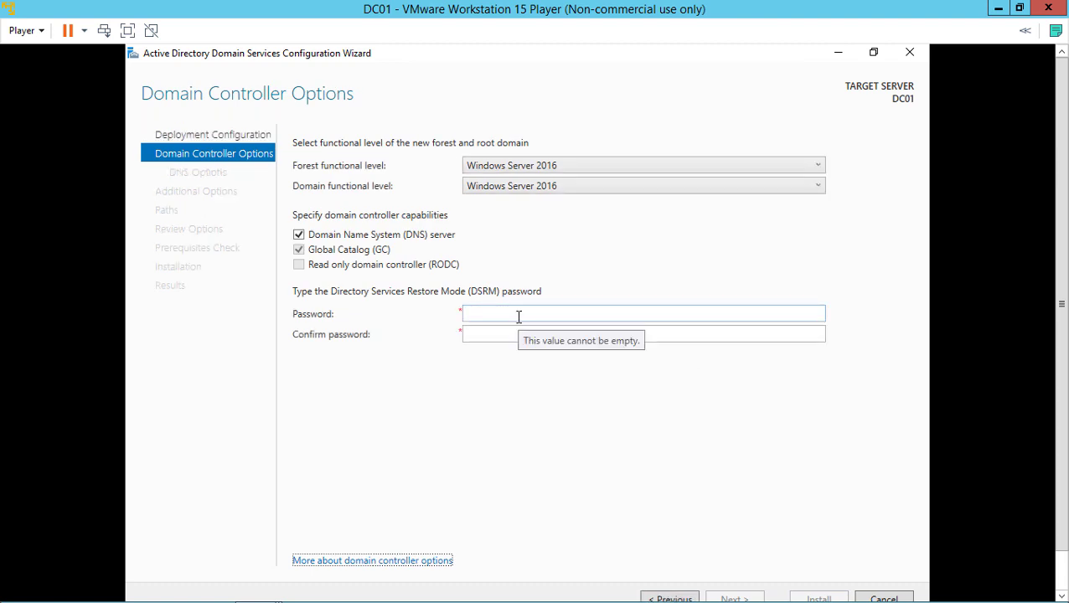
{"action": "left_click", "coordinate": [519, 316]}
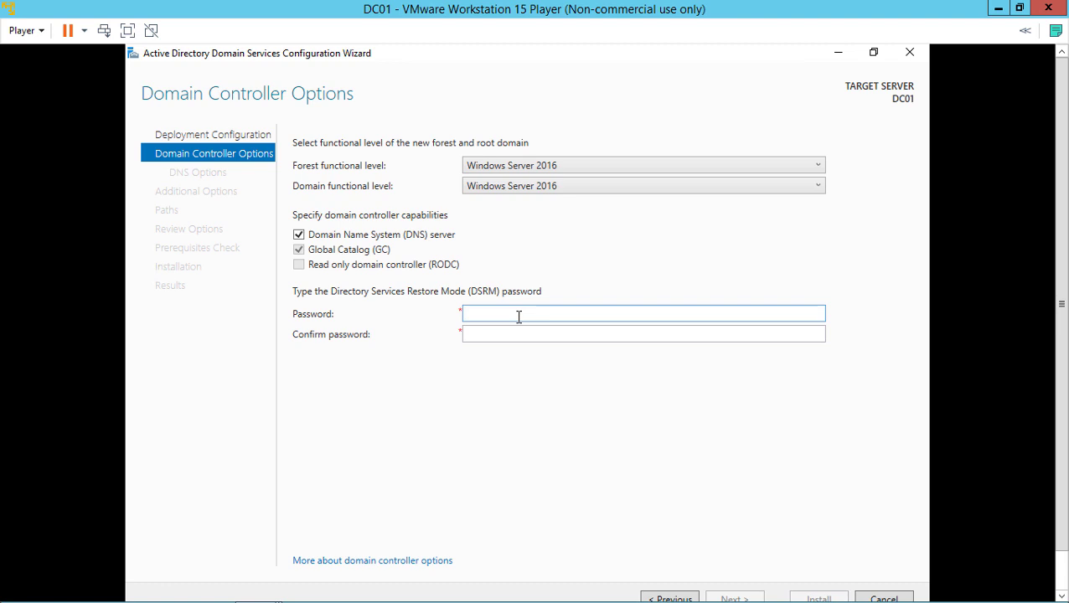
{"action": "type", "text": "•••••••"}
{"action": "key", "text": "Tab"}
{"action": "type", "text": "••••••••"}
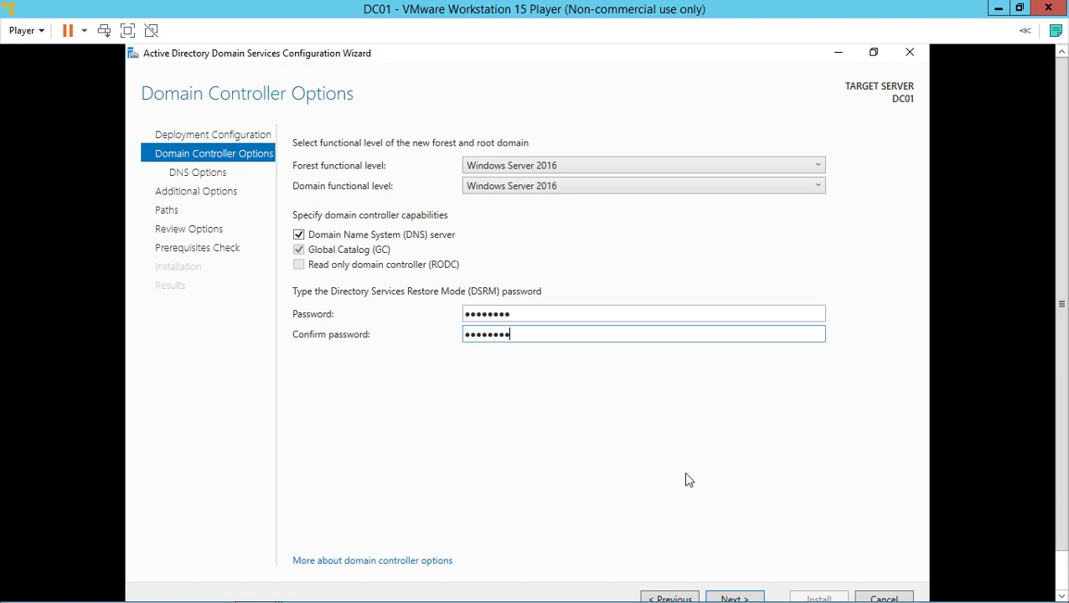
Keep default DNS, NetBIOS name WIDGETLLC and paths, then install once prerequisites pass
{"action": "left_click", "coordinate": [724, 599]}
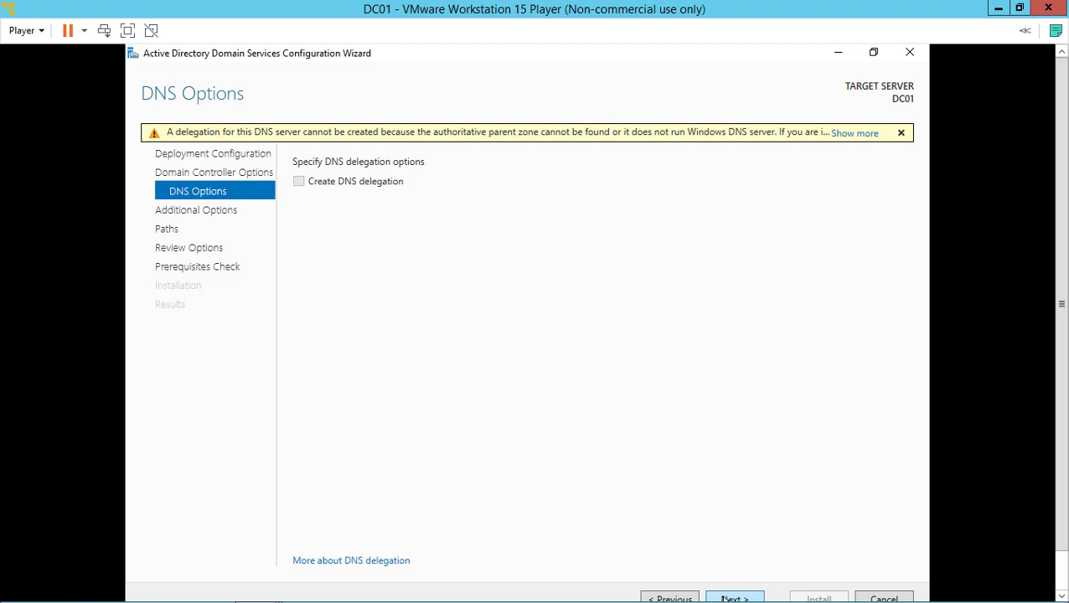
{"action": "left_click", "coordinate": [724, 599]}
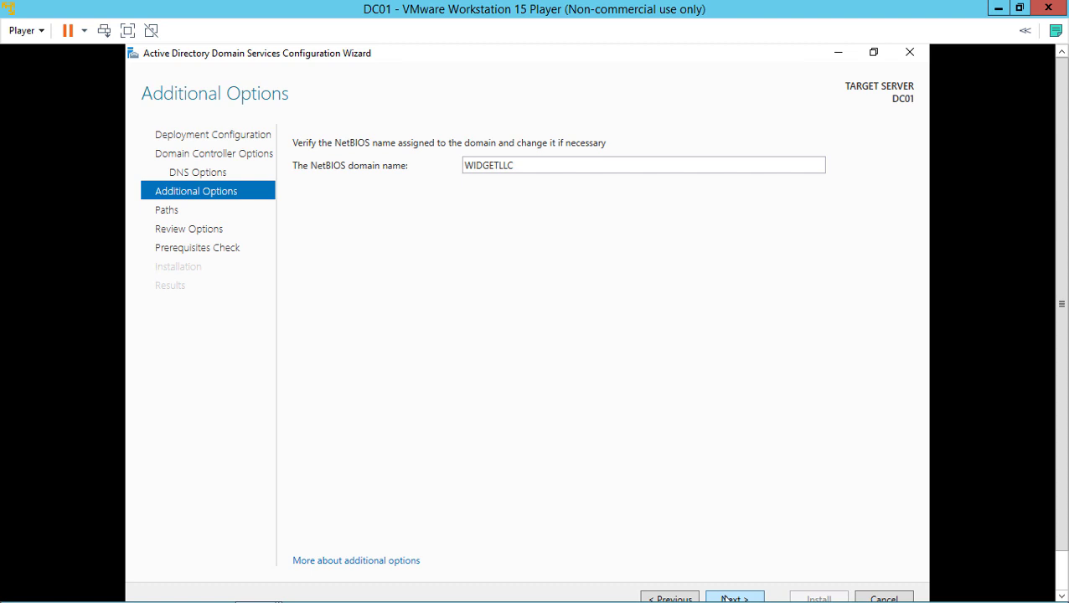
{"action": "left_click", "coordinate": [729, 597]}
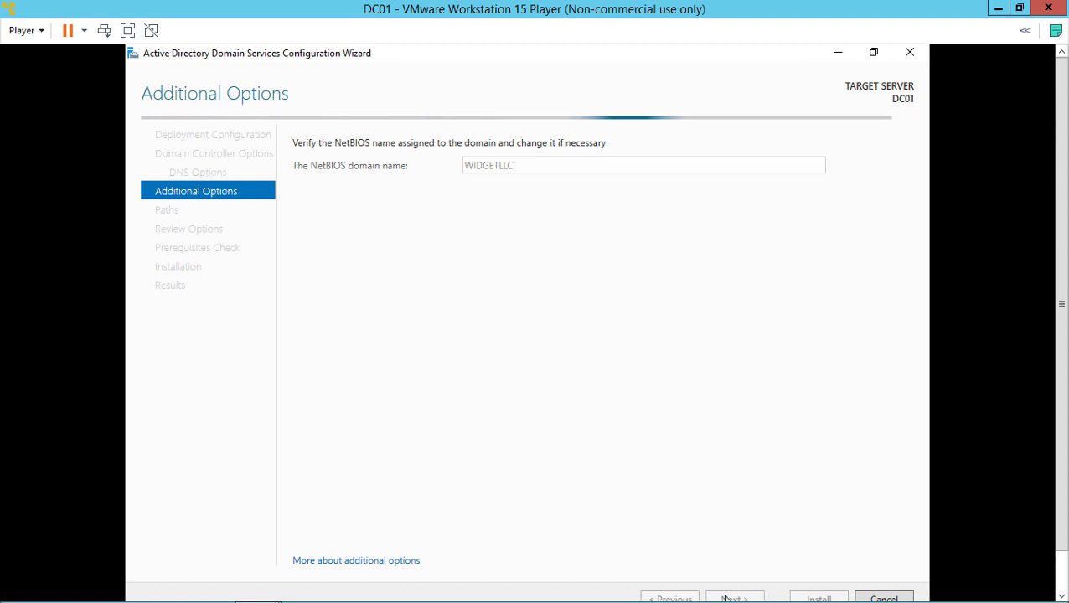
{"action": "left_click", "coordinate": [725, 598]}
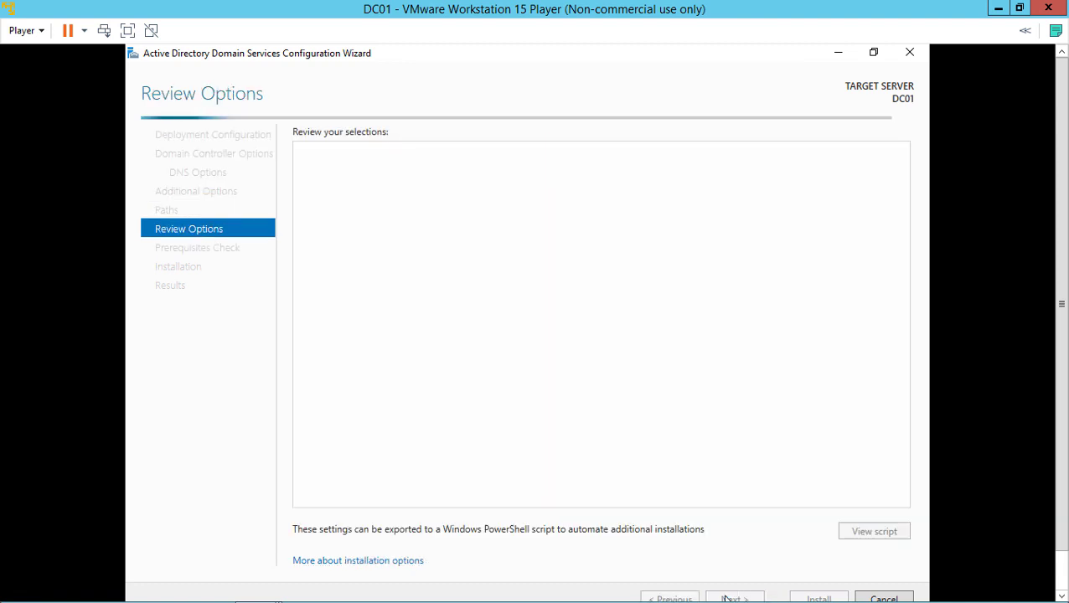
{"action": "left_click", "coordinate": [726, 598]}
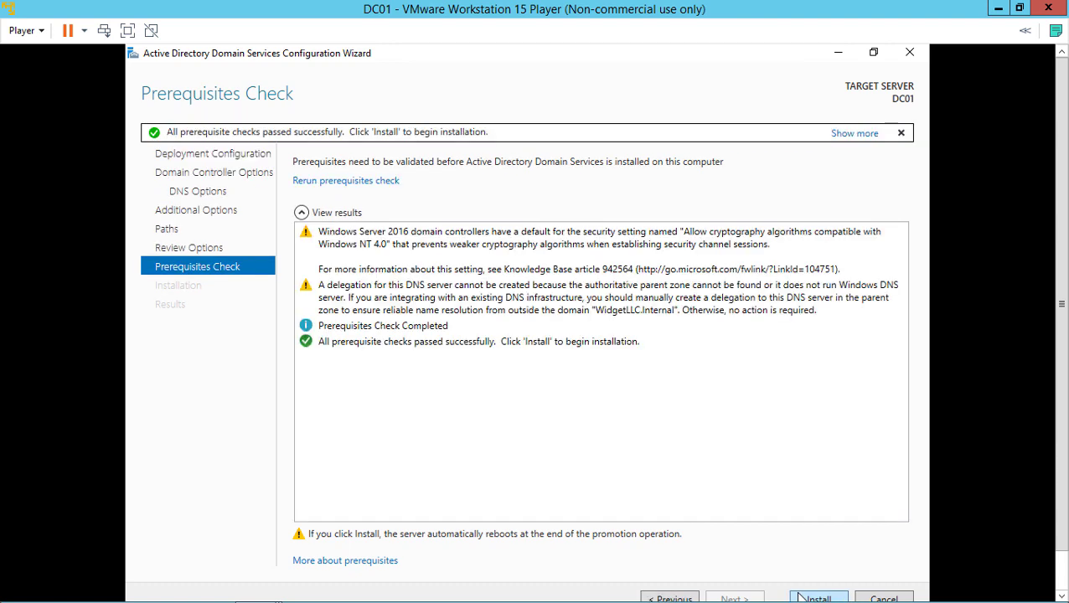
{"action": "left_click", "coordinate": [802, 598]}
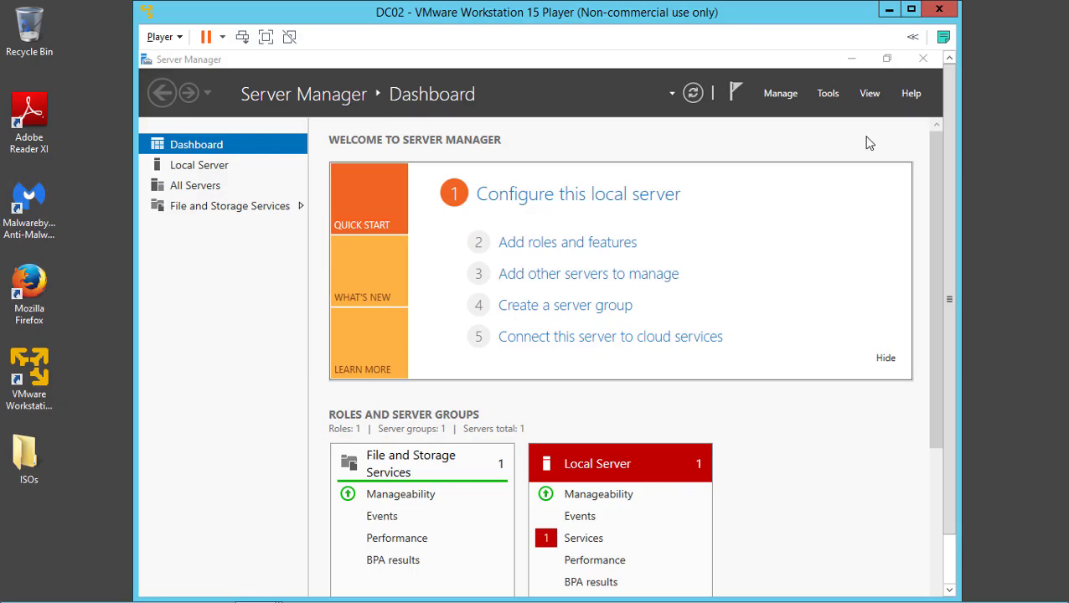
Maximize DC02 and open Ethernet0's properties from the Network and Sharing Center
{"action": "left_click", "coordinate": [911, 10]}
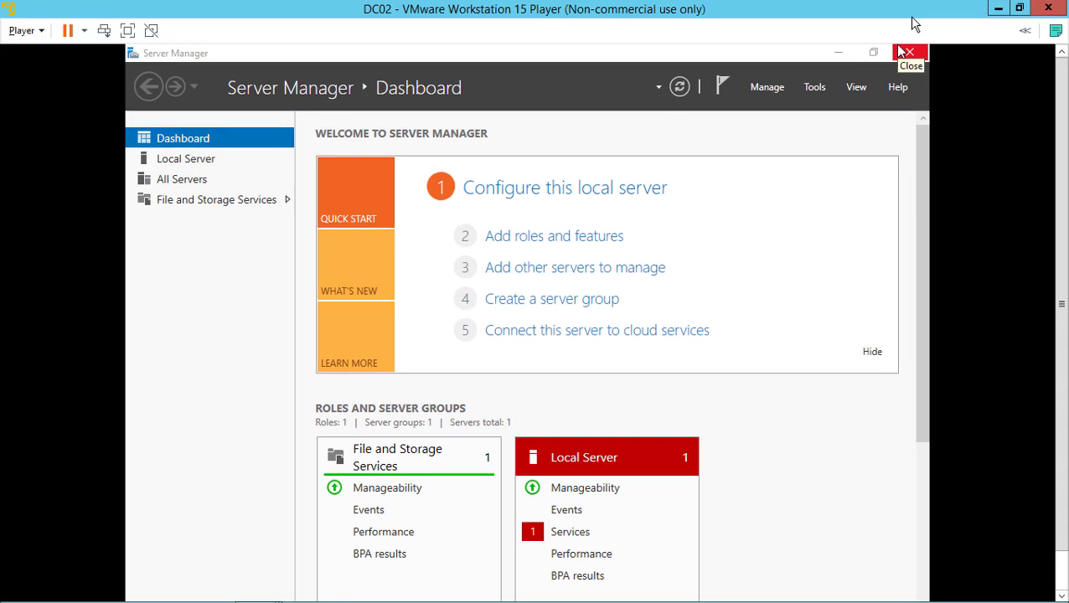
{"action": "left_click", "coordinate": [1064, 567]}
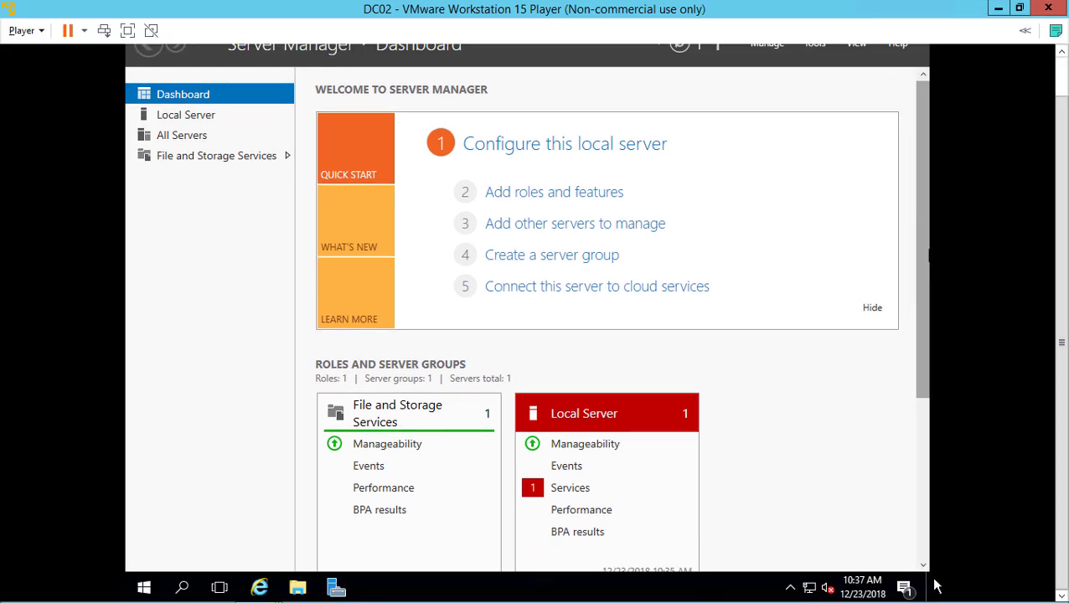
{"action": "right_click", "coordinate": [816, 587]}
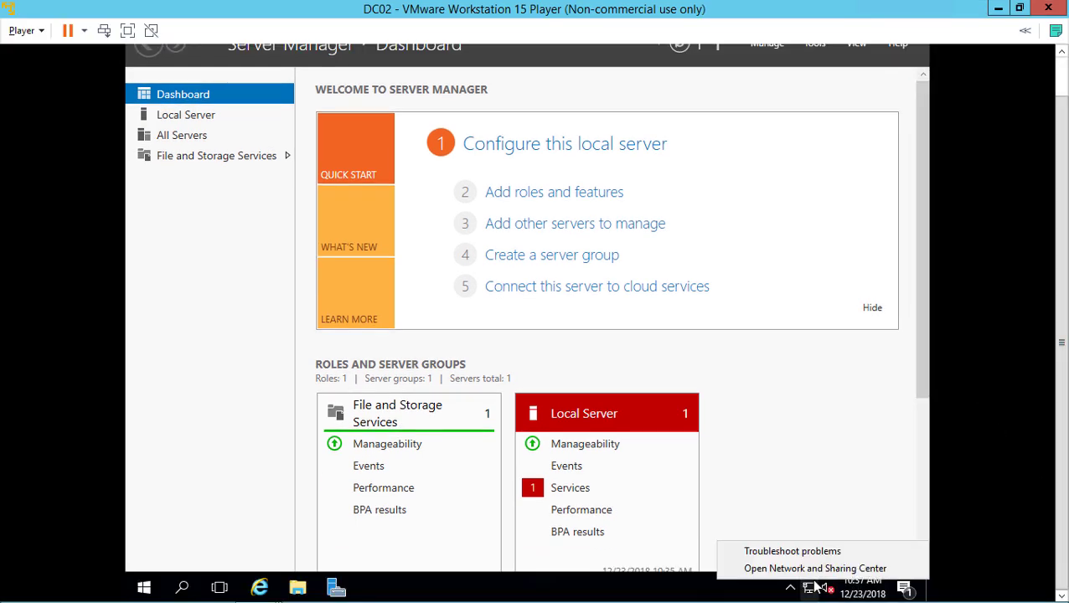
{"action": "left_click", "coordinate": [809, 568]}
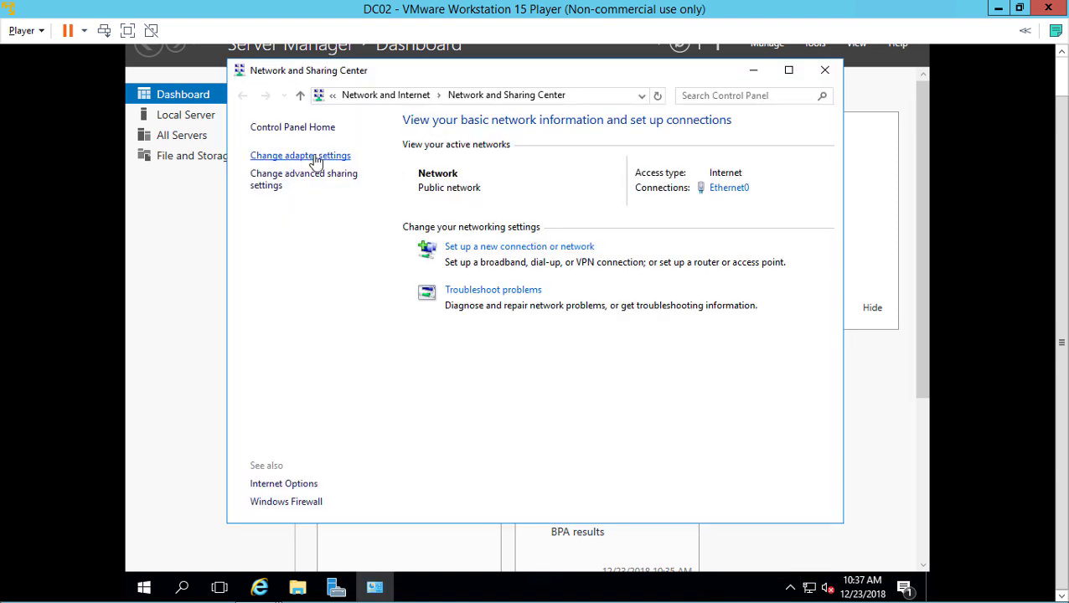
{"action": "left_click", "coordinate": [305, 155]}
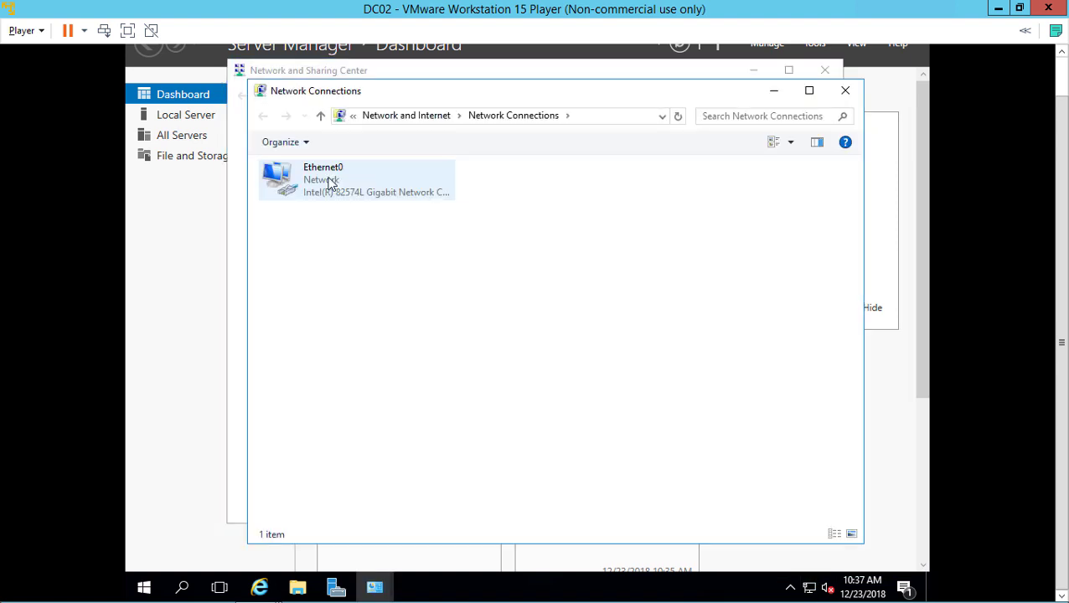
{"action": "left_click", "coordinate": [329, 184]}
{"action": "right_click", "coordinate": [328, 178]}
{"action": "left_click", "coordinate": [374, 328]}
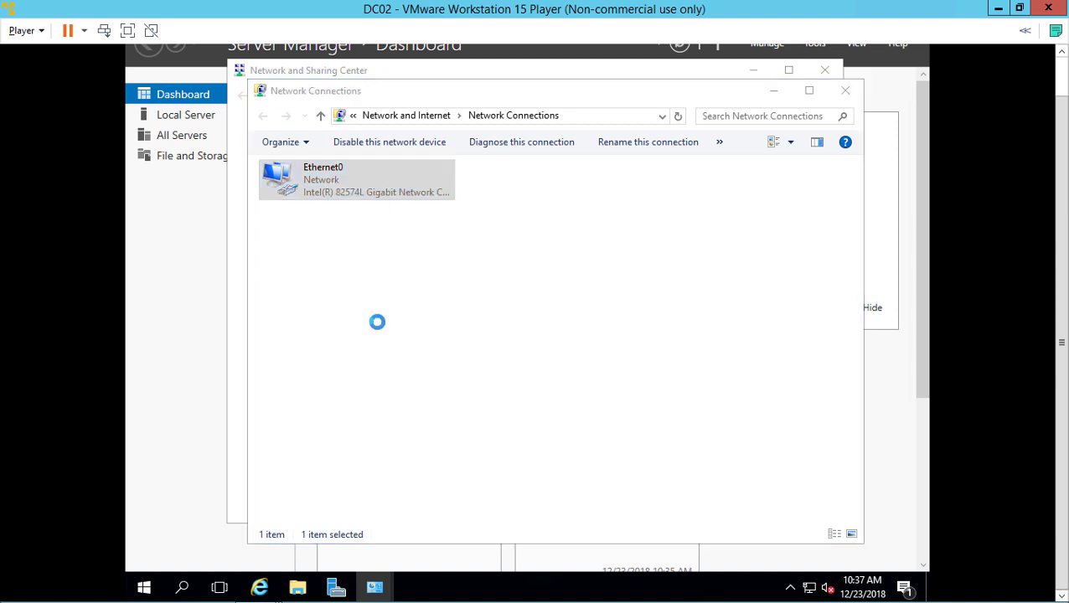
Give Ethernet0 static IPv4 192.168.0.2, mask 255.255.255.0, preferred DNS 192.168.0.1
{"action": "double_click", "coordinate": [403, 323]}
{"action": "left_click", "coordinate": [403, 329]}
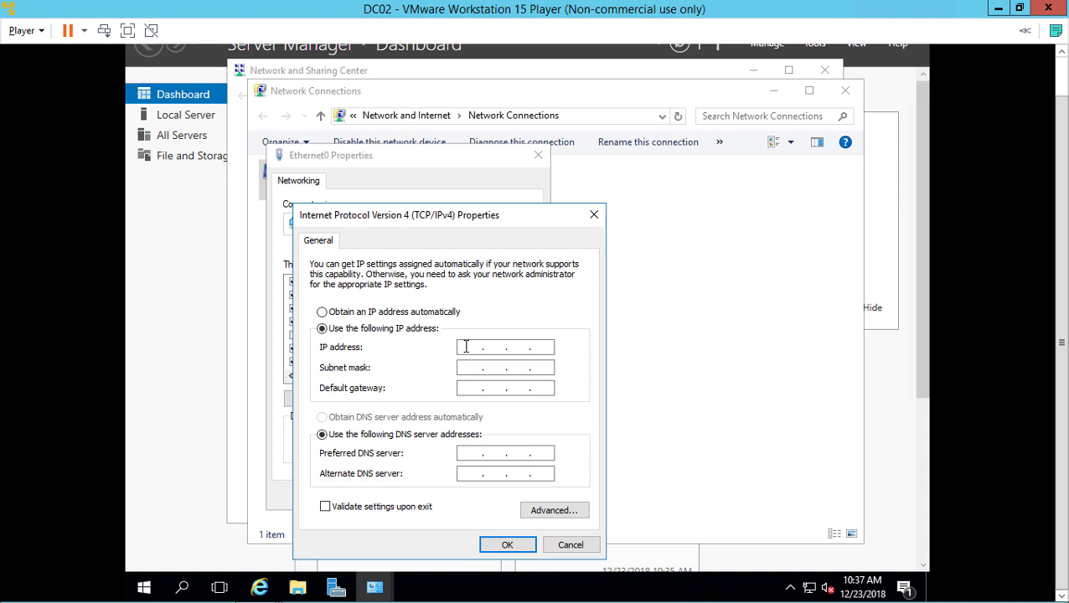
{"action": "type", "text": "92 . 168 . 0 . 2"}
{"action": "left_click", "coordinate": [476, 370]}
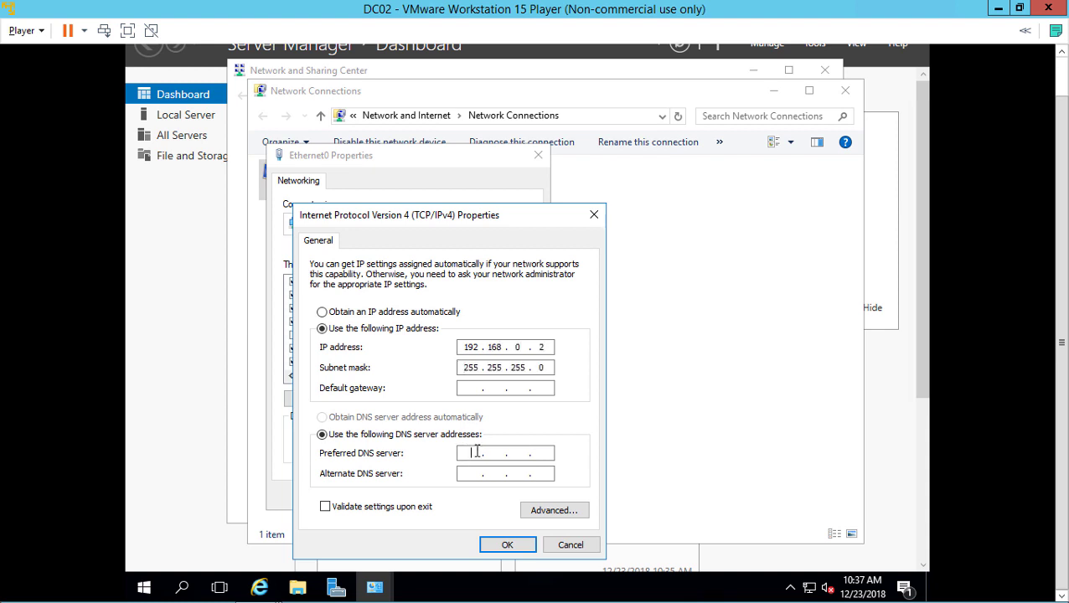
{"action": "type", "text": "192 . 168 . 0 . 1"}
{"action": "left_click", "coordinate": [496, 553]}
{"action": "left_click", "coordinate": [453, 495]}
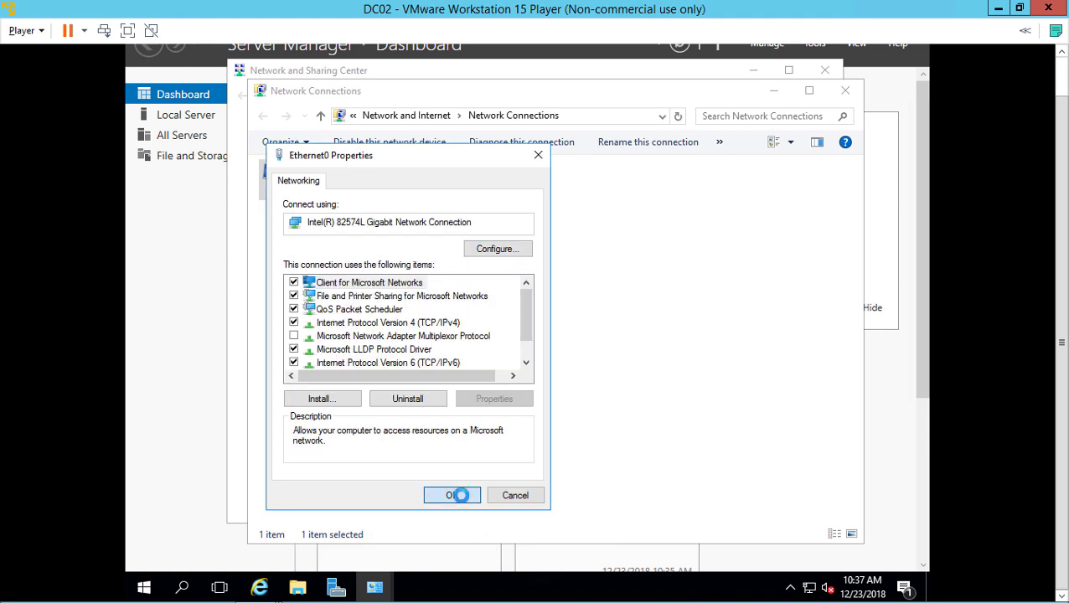
{"action": "left_click", "coordinate": [845, 91]}
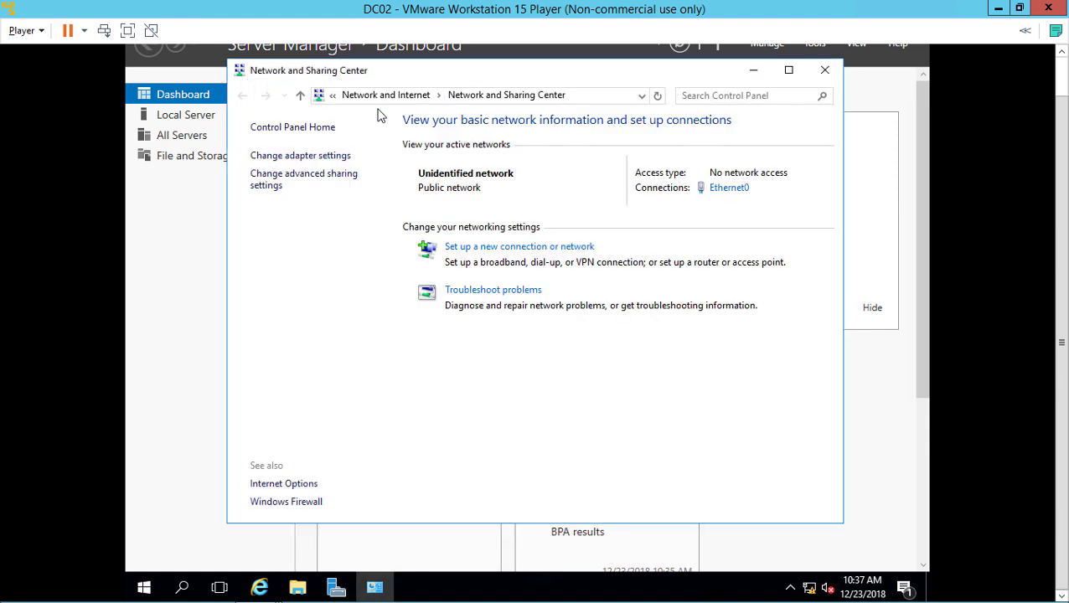
Open the System page from Control Panel shown as large icons
{"action": "left_click", "coordinate": [584, 97]}
{"action": "type", "text": "control panel"}
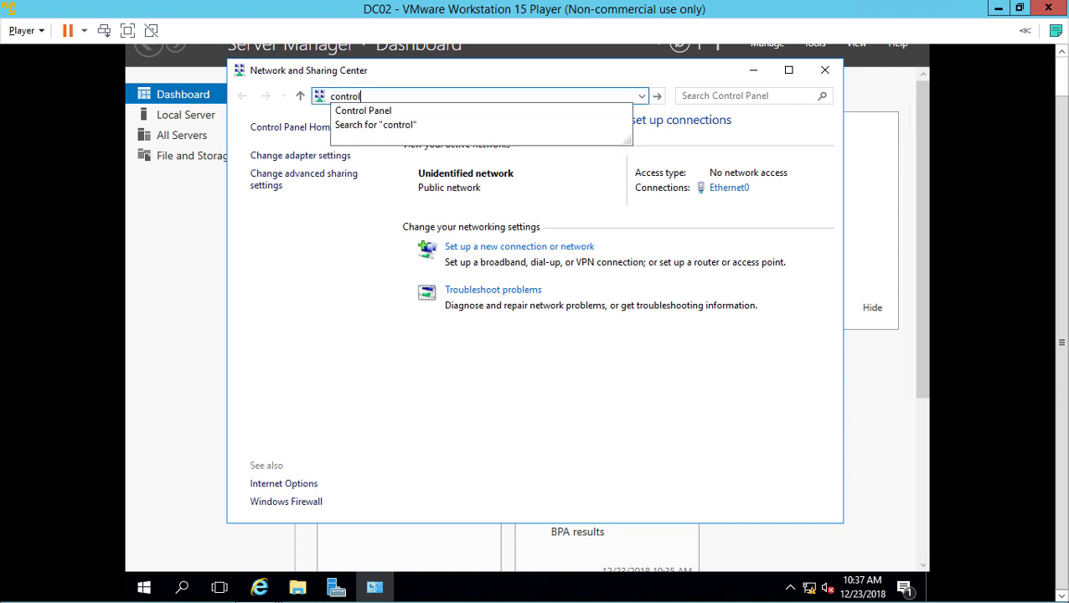
{"action": "key", "text": "Return"}
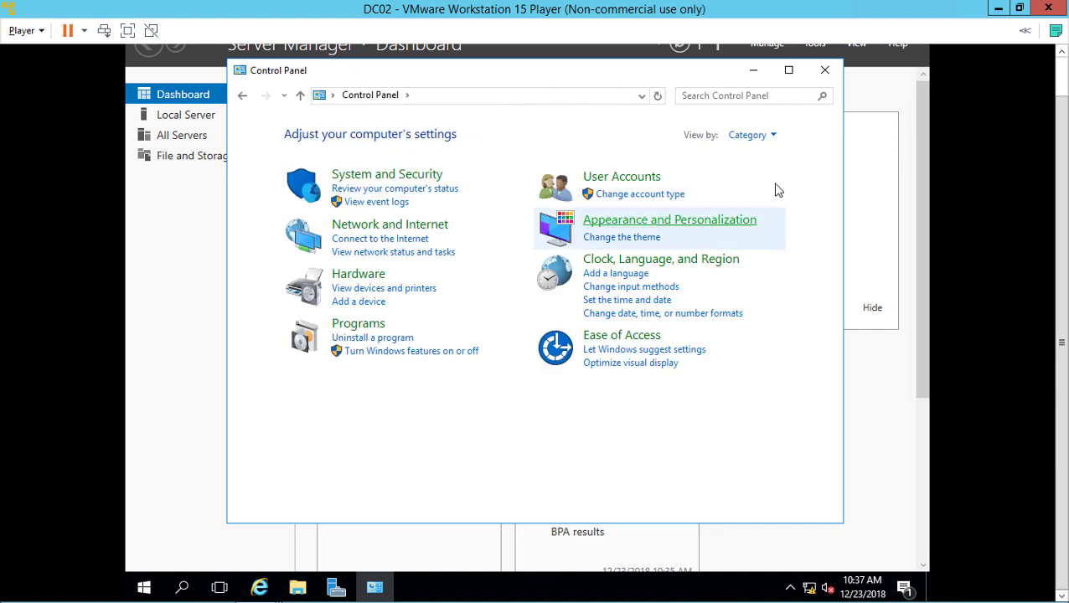
{"action": "left_click", "coordinate": [765, 139]}
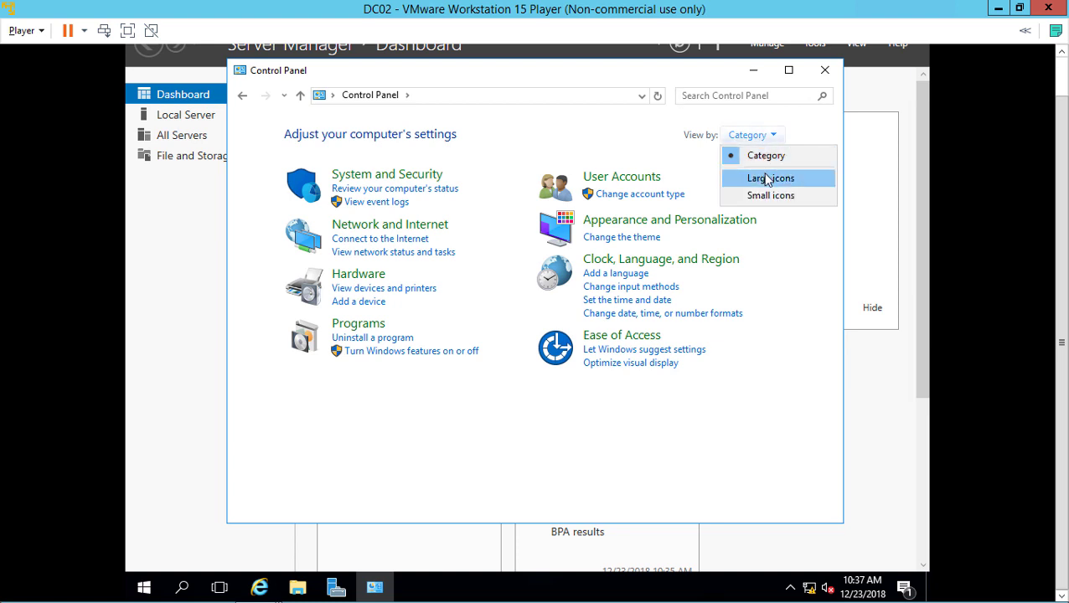
{"action": "left_click", "coordinate": [766, 177]}
{"action": "scroll", "coordinate": [708, 393], "scroll_direction": "down", "scroll_amount": 3}
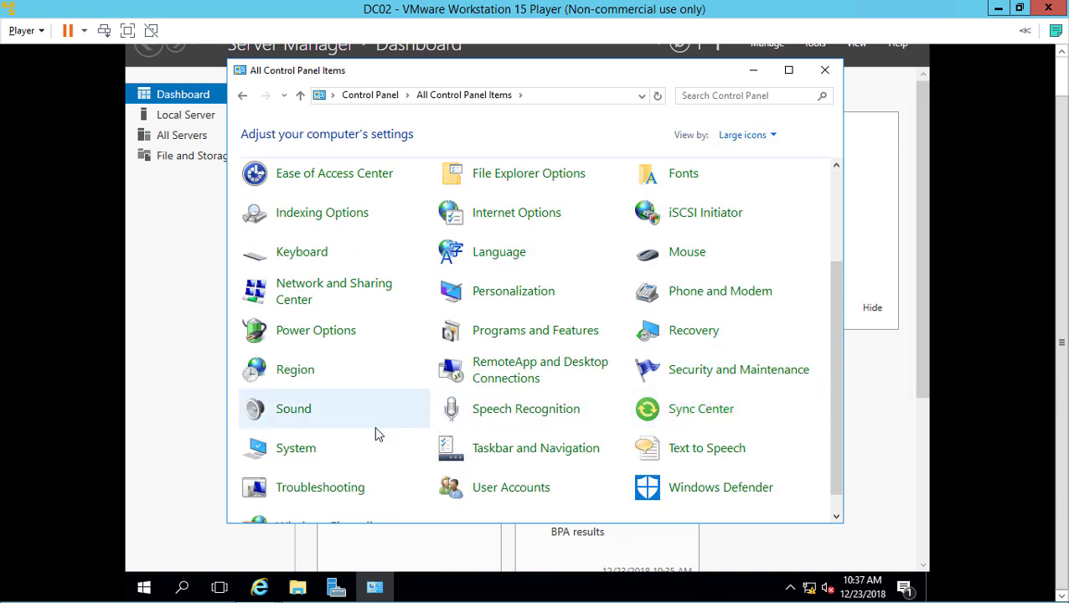
{"action": "left_click", "coordinate": [304, 452]}
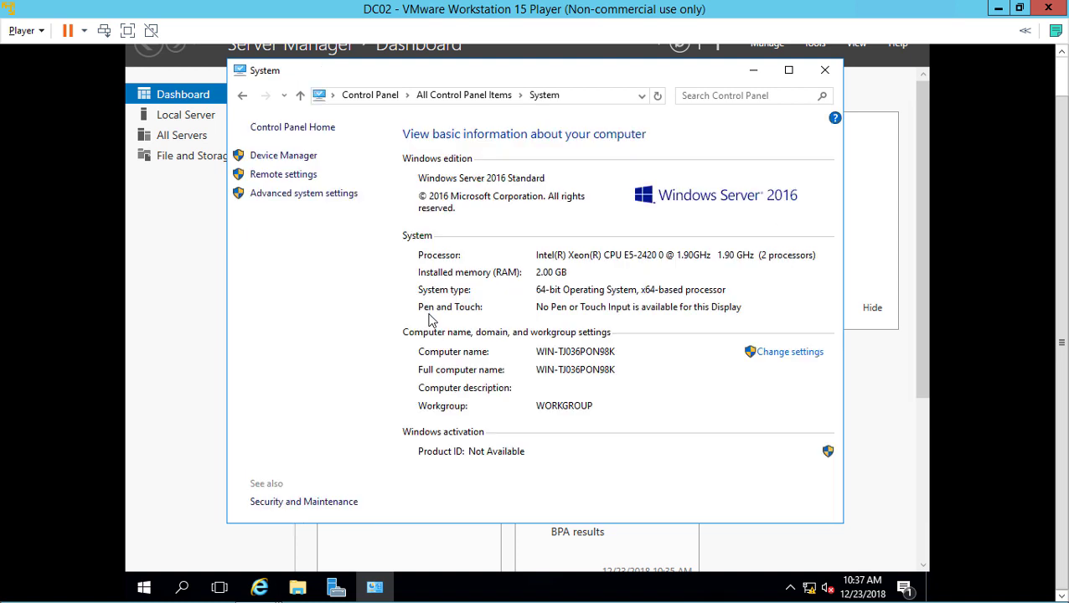
Change the computer name to DC02 and choose Restart Later
{"action": "left_click", "coordinate": [782, 355]}
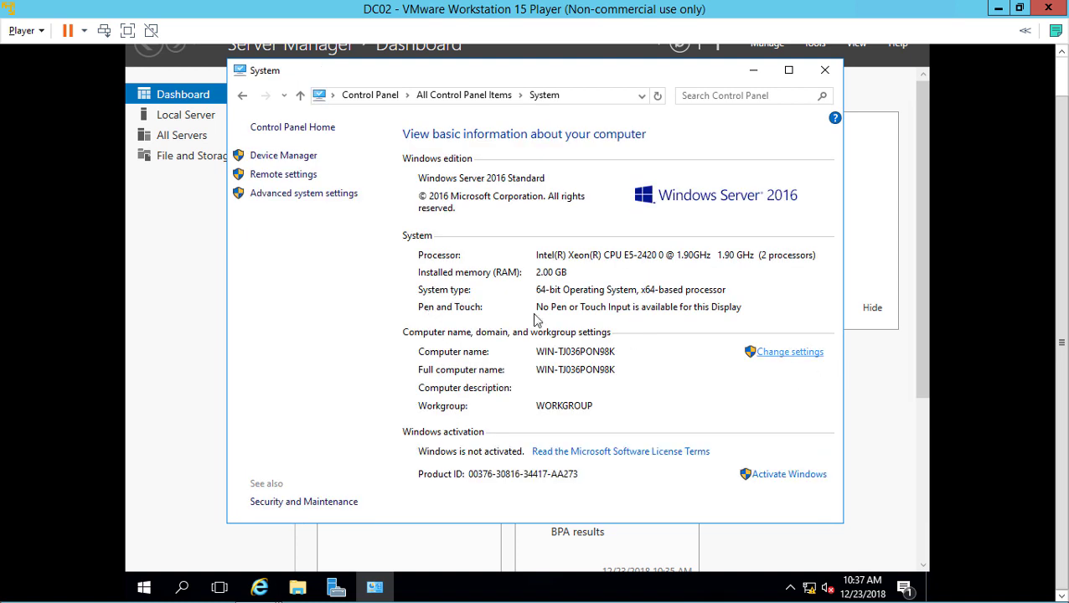
{"action": "left_click", "coordinate": [431, 235]}
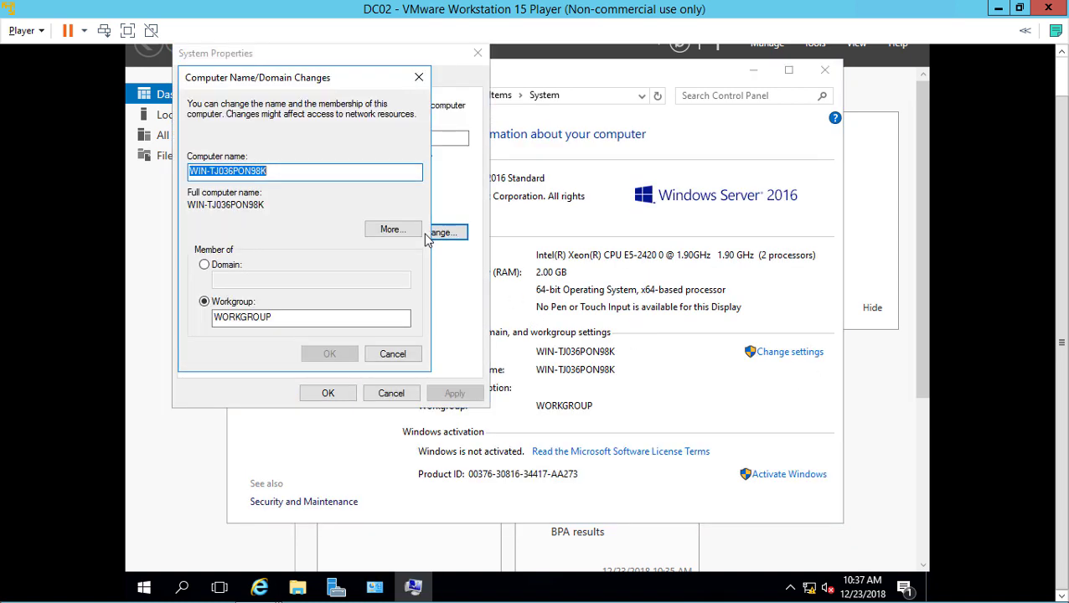
{"action": "type", "text": "DC02"}
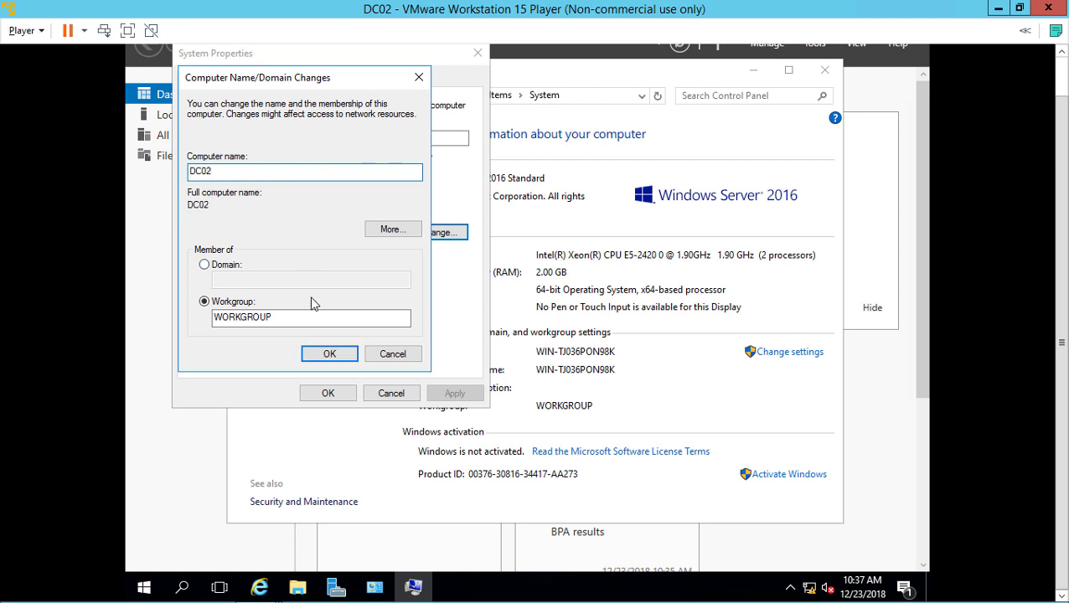
{"action": "left_click", "coordinate": [319, 355]}
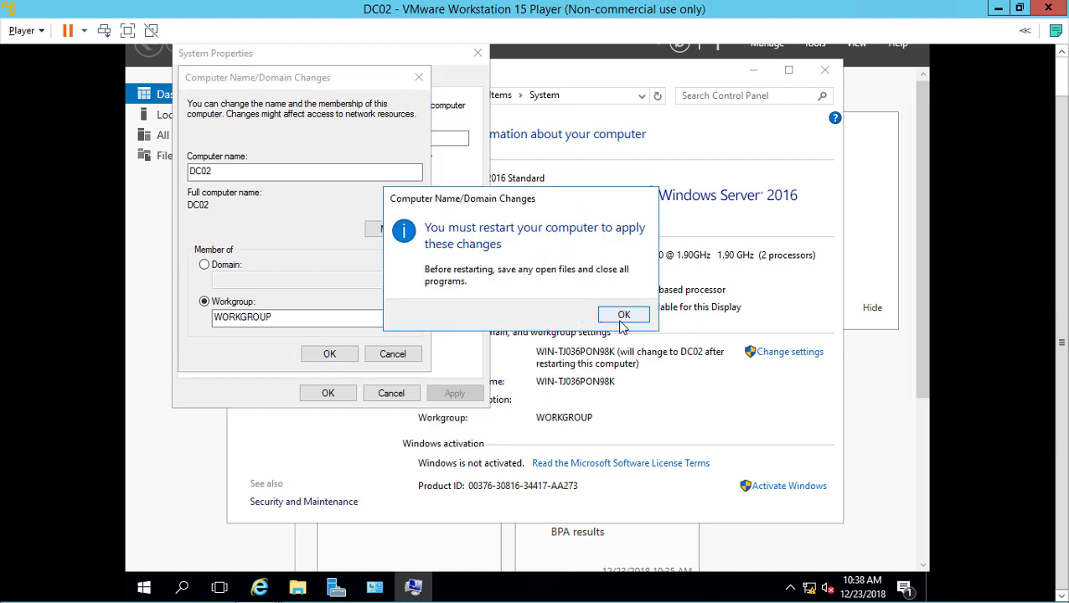
{"action": "left_click", "coordinate": [620, 316]}
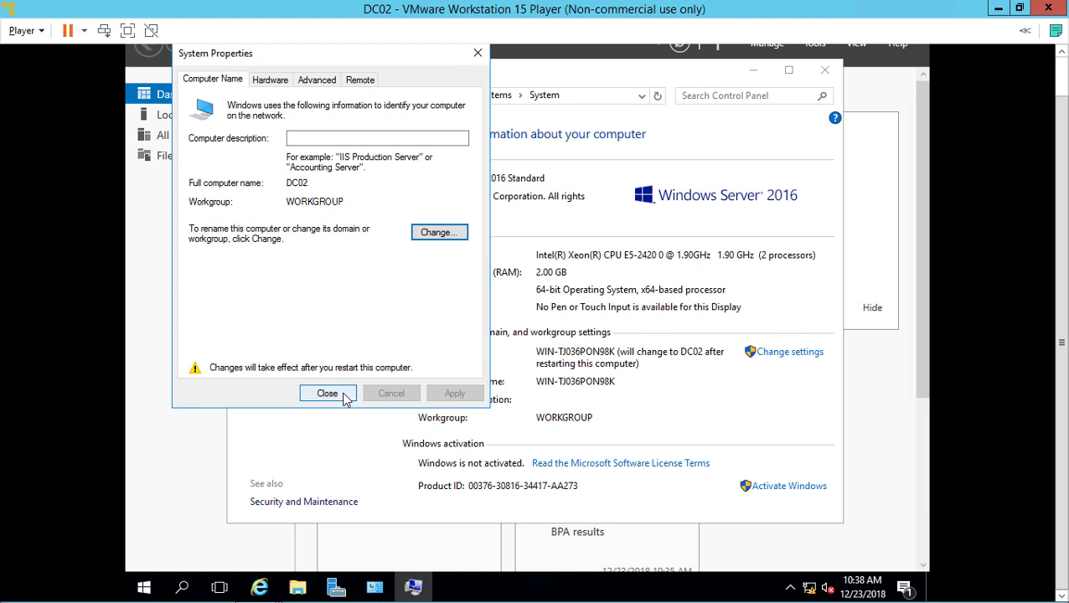
{"action": "left_click", "coordinate": [343, 396]}
{"action": "left_click", "coordinate": [610, 309]}
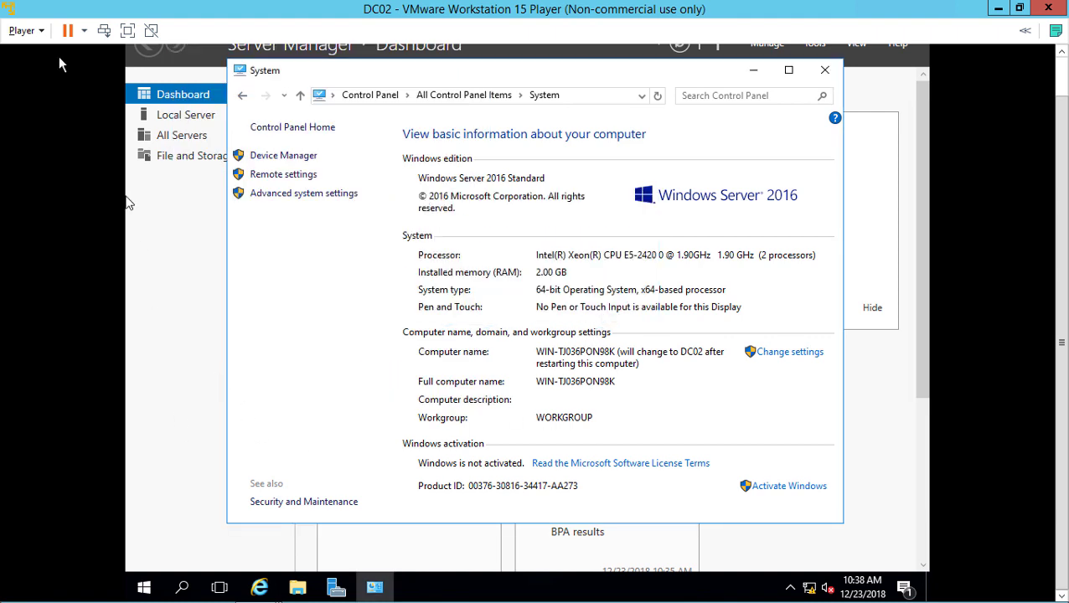
Set DC02's VMware Tools option to update automatically in Virtual Machine Settings
{"action": "left_click", "coordinate": [37, 32]}
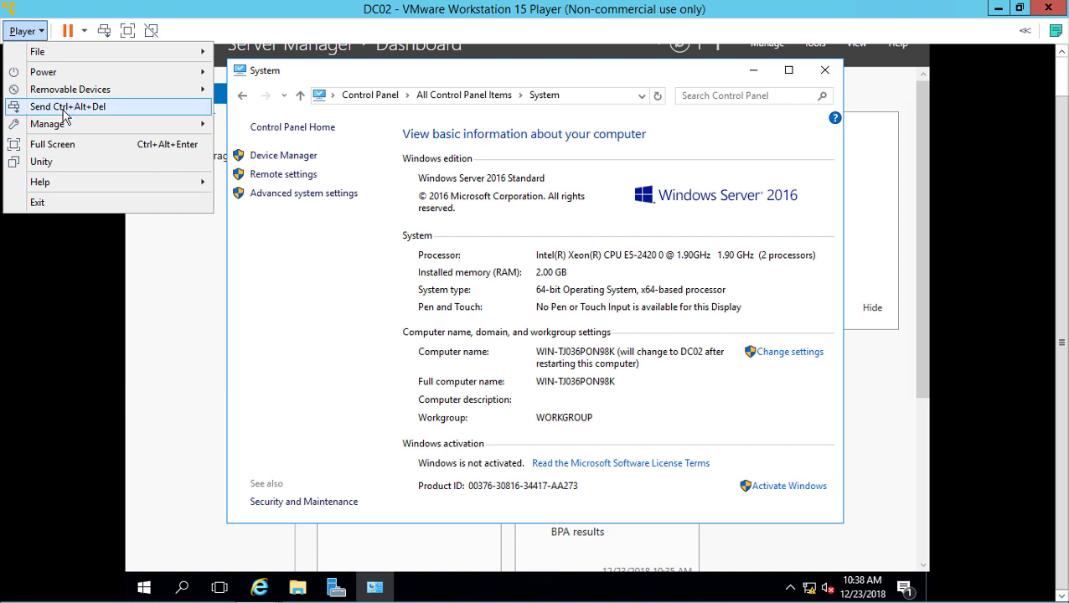
{"action": "mouse_move", "coordinate": [175, 127]}
{"action": "left_click", "coordinate": [306, 161]}
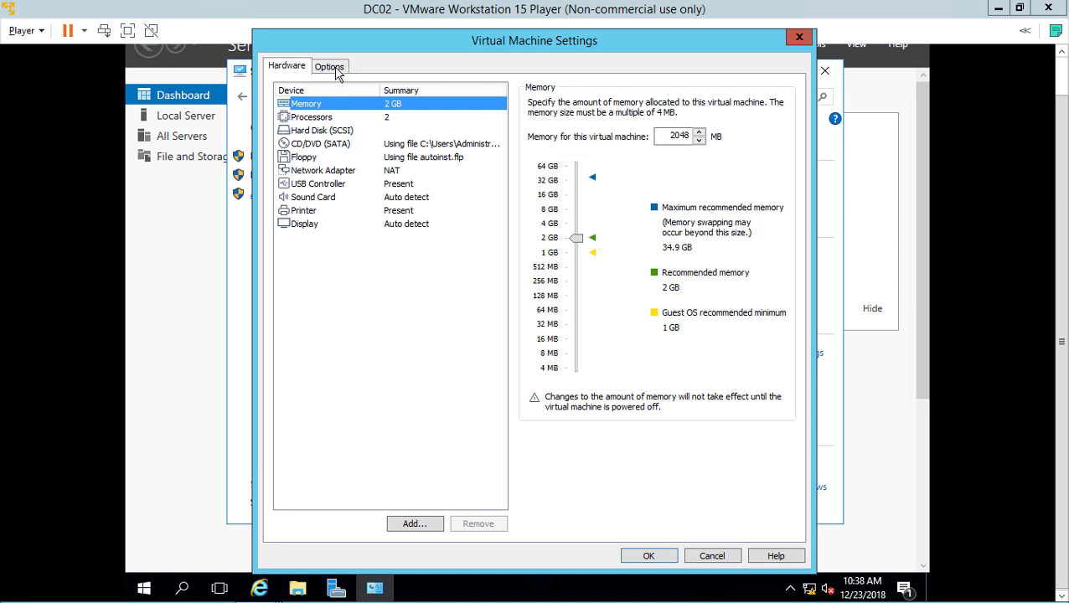
{"action": "left_click", "coordinate": [334, 70]}
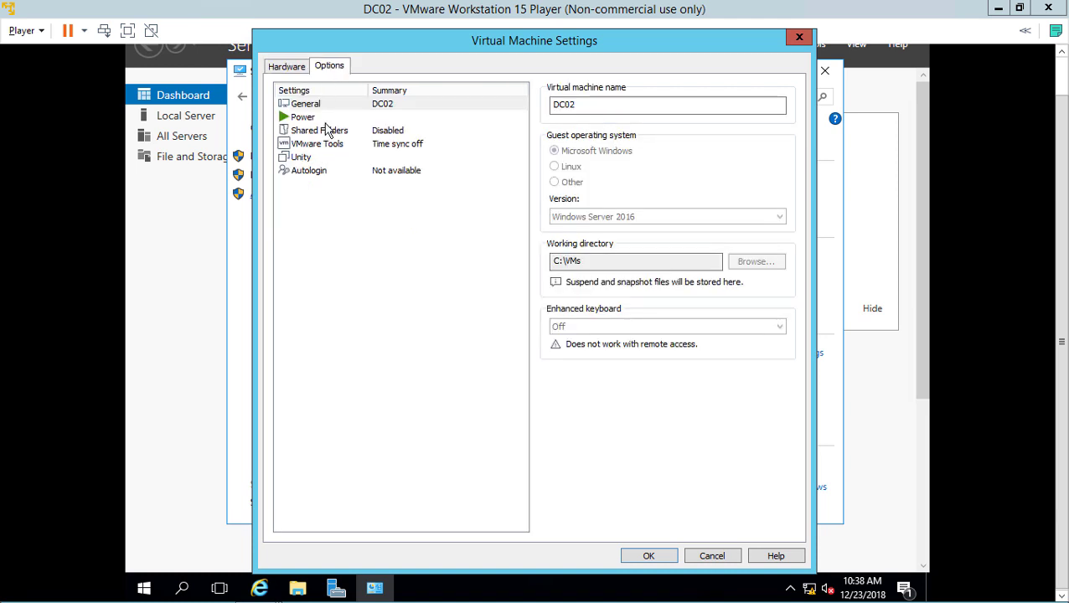
{"action": "left_click", "coordinate": [327, 144]}
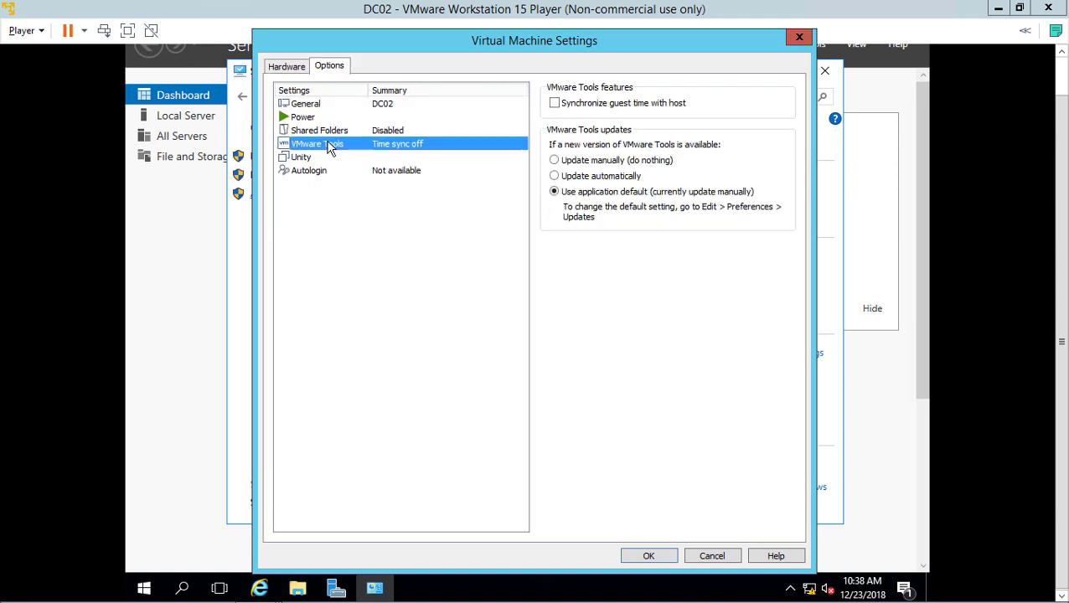
{"action": "left_click", "coordinate": [581, 177]}
{"action": "left_click", "coordinate": [649, 556]}
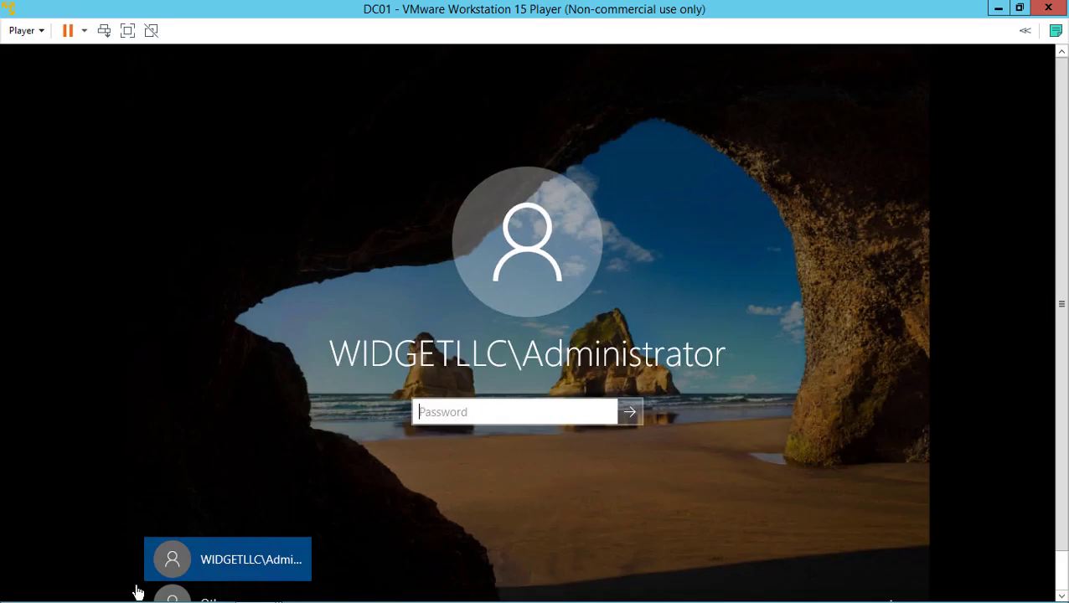
Sign in to DC01 with the WIDGETLLC domain Administrator password
{"action": "left_click", "coordinate": [447, 414]}
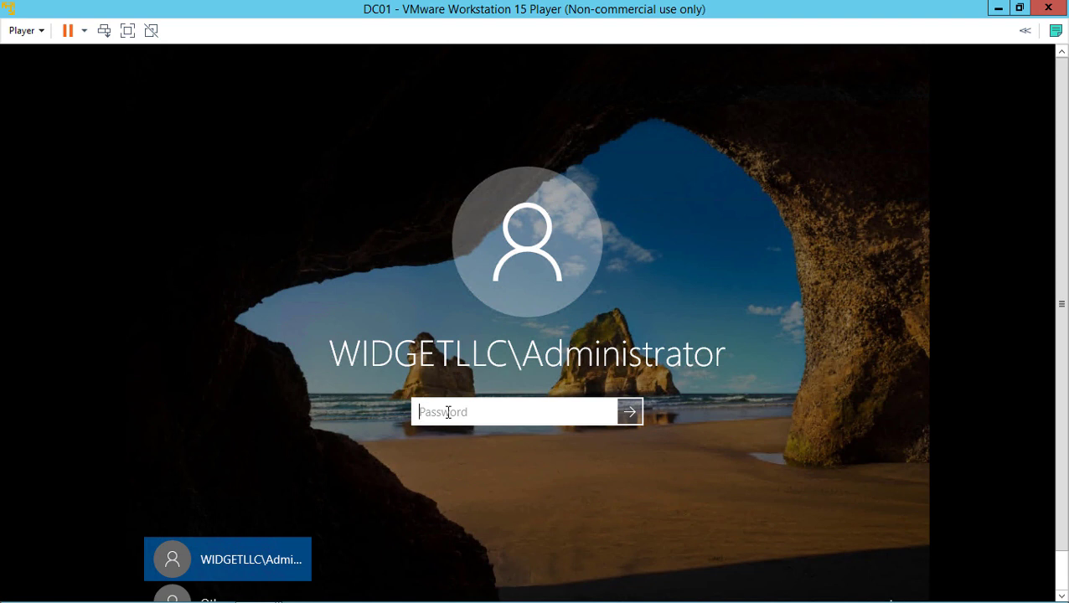
{"action": "type", "text": "********"}
{"action": "key", "text": "Return"}
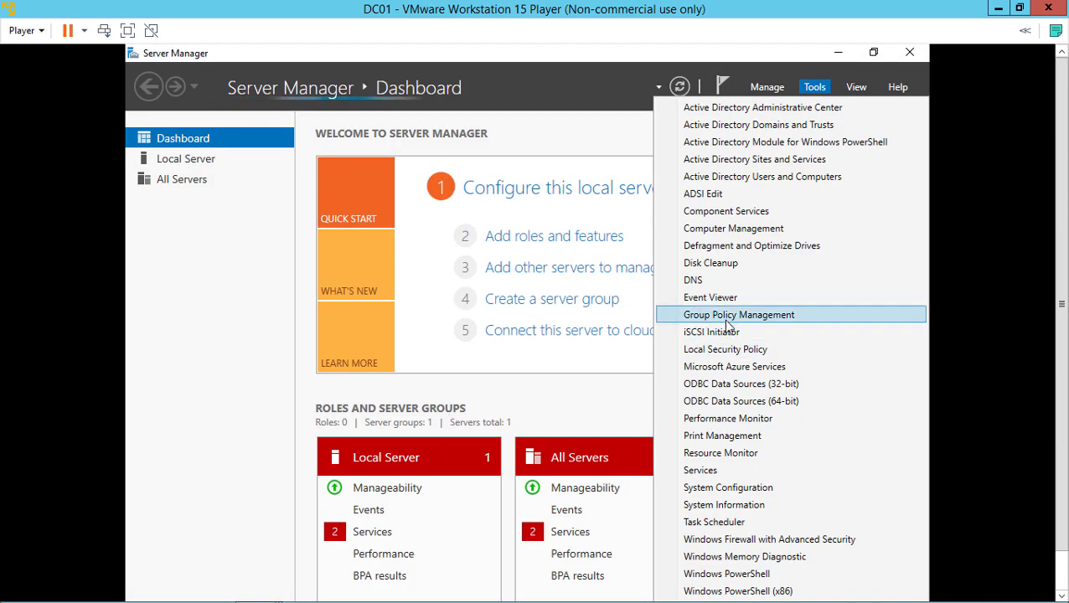
Open Active Directory Users and Computers, stretch its window, and expand WidgetLLC.Internal
{"action": "left_click", "coordinate": [756, 176]}
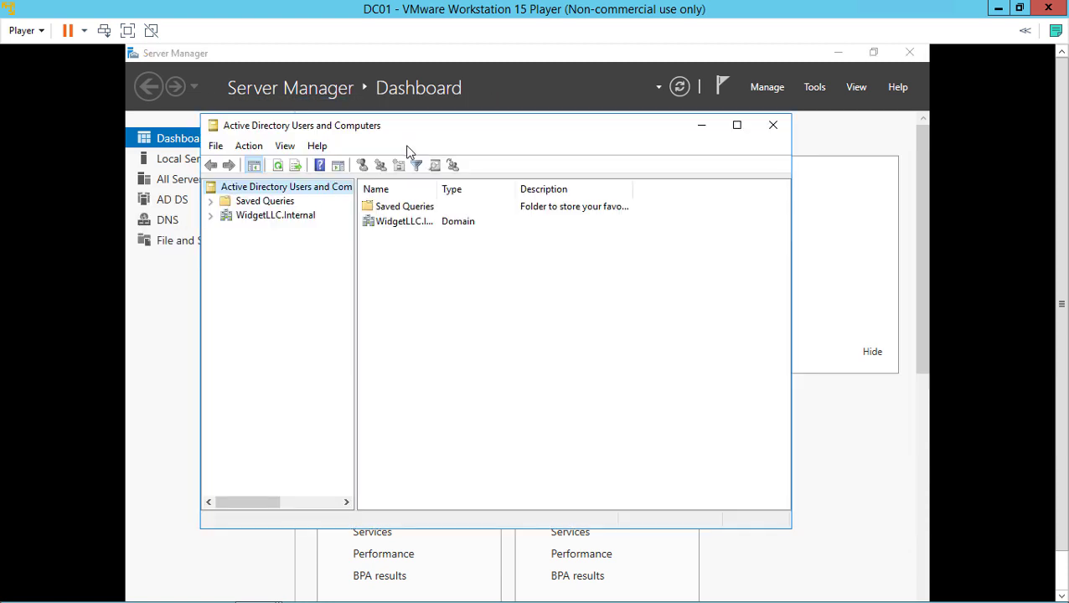
{"action": "double_click", "coordinate": [419, 116]}
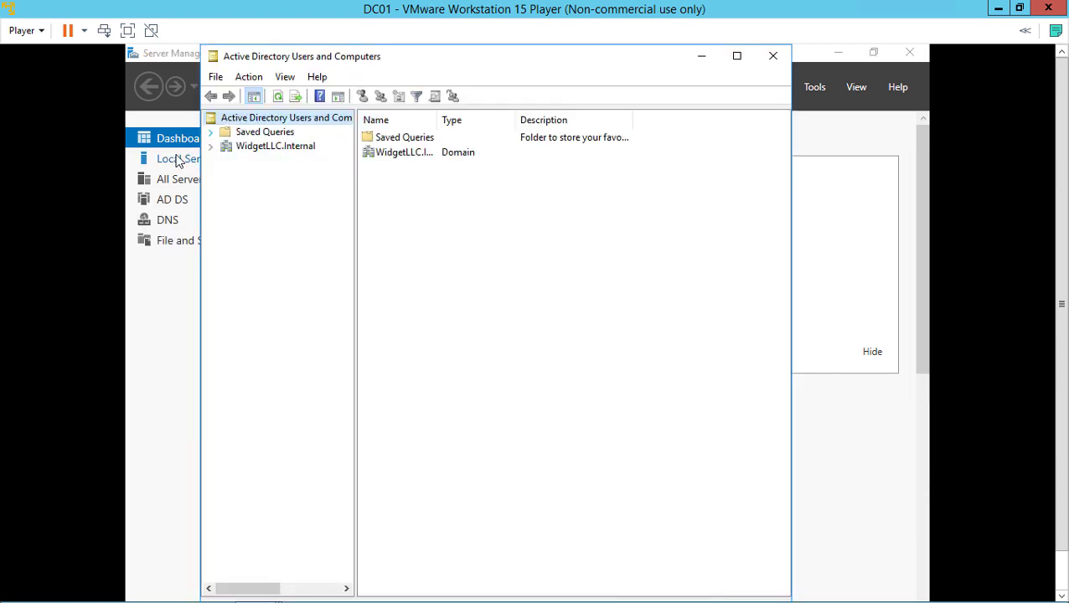
{"action": "left_click", "coordinate": [210, 146]}
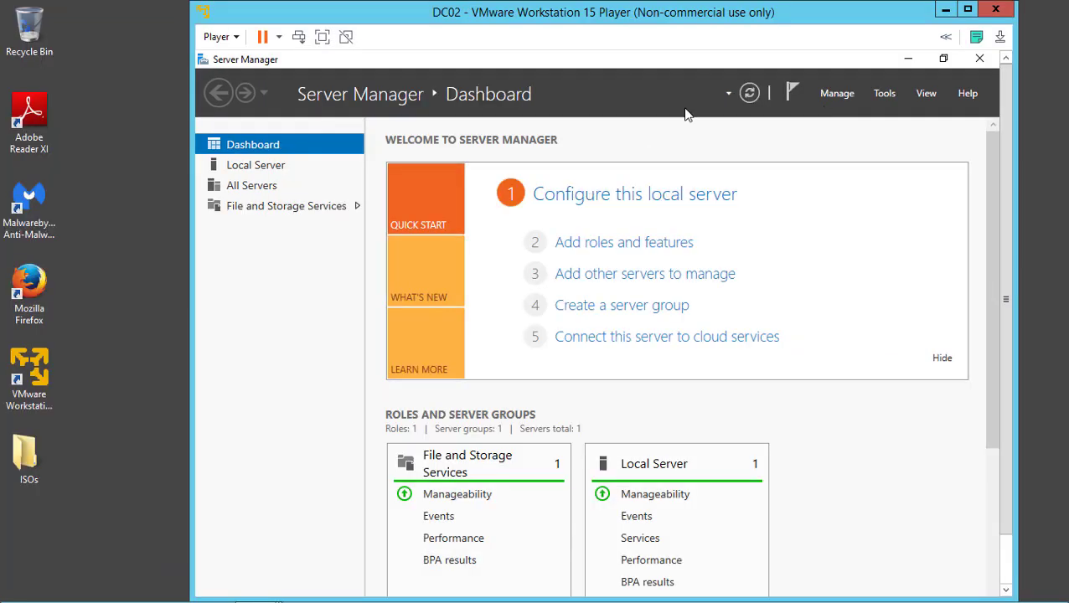
Maximize DC02 and start a role-based installation with DC02 as the destination
{"action": "left_click", "coordinate": [968, 10]}
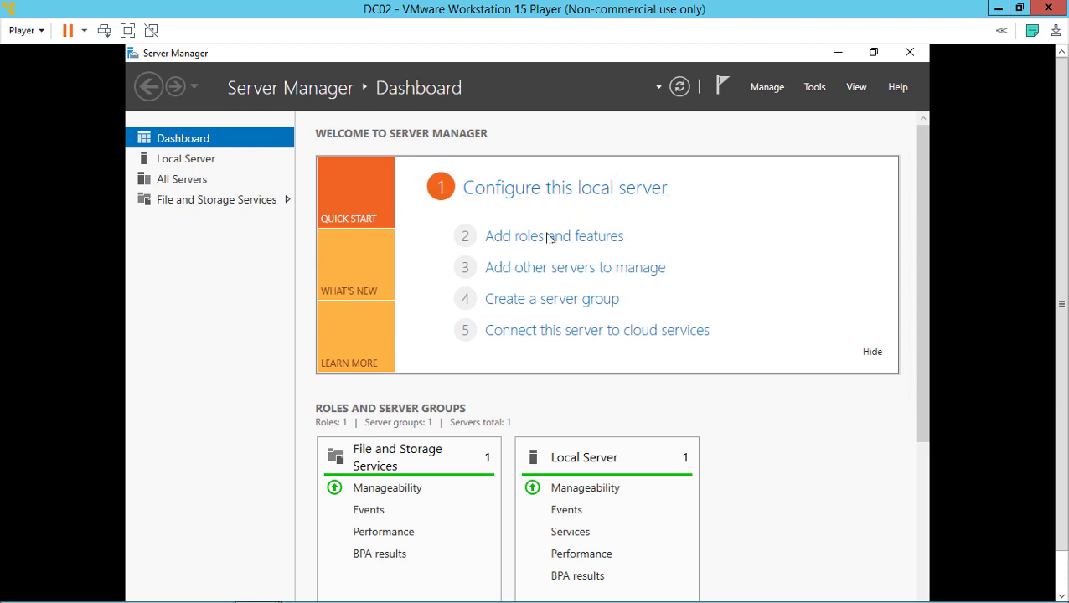
{"action": "left_click", "coordinate": [543, 243]}
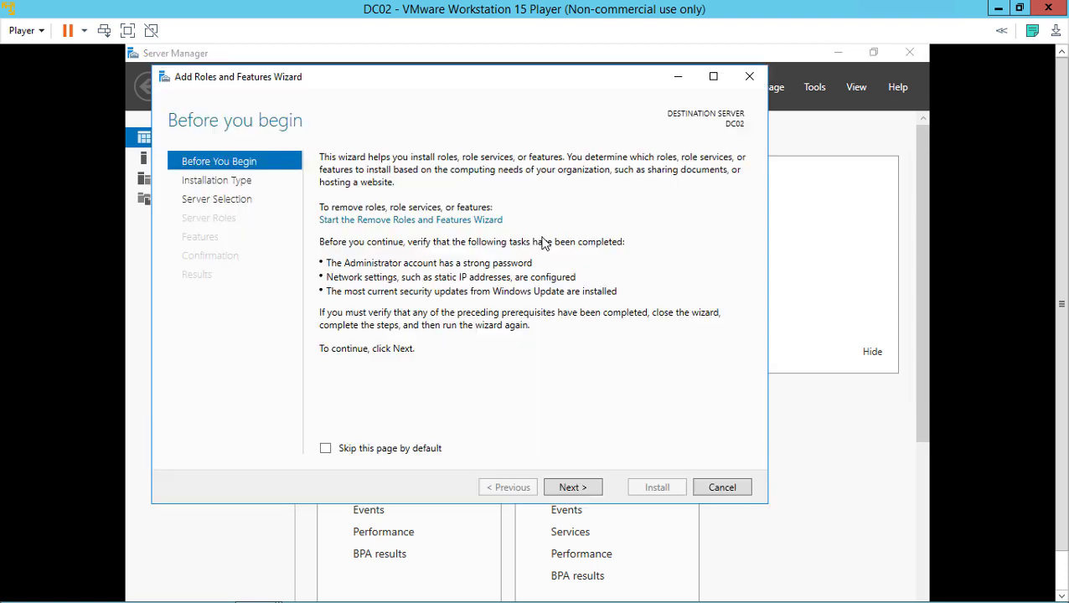
{"action": "left_click", "coordinate": [713, 76]}
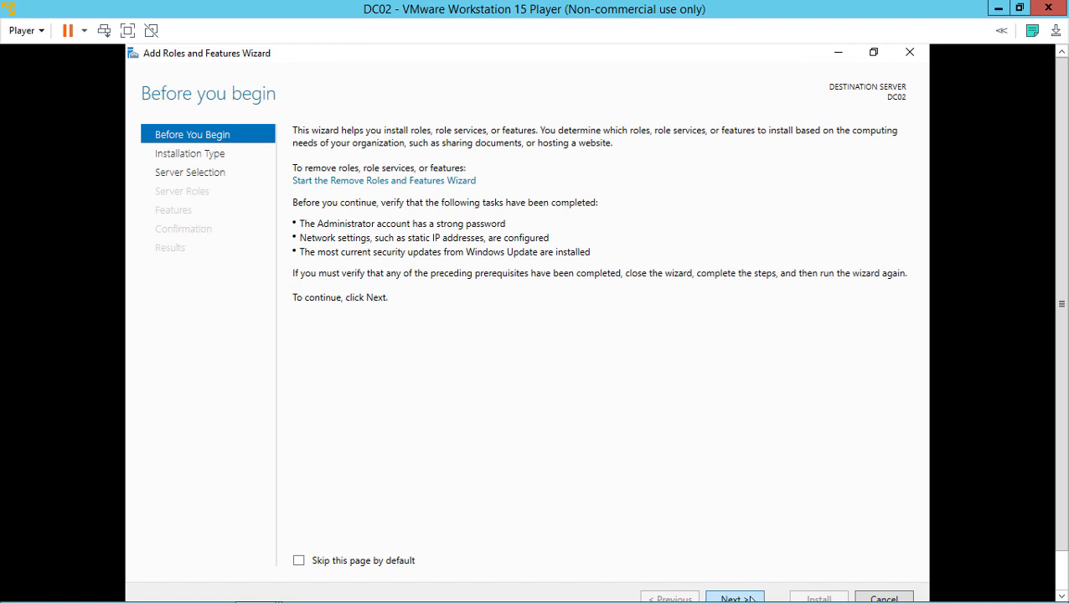
{"action": "left_click", "coordinate": [734, 598]}
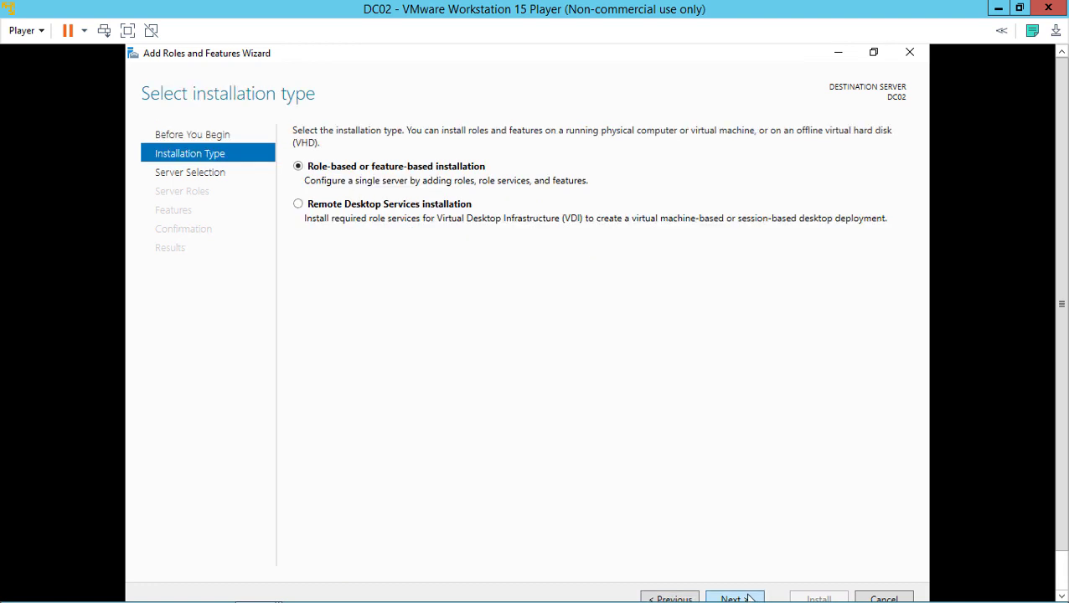
{"action": "left_click", "coordinate": [749, 598]}
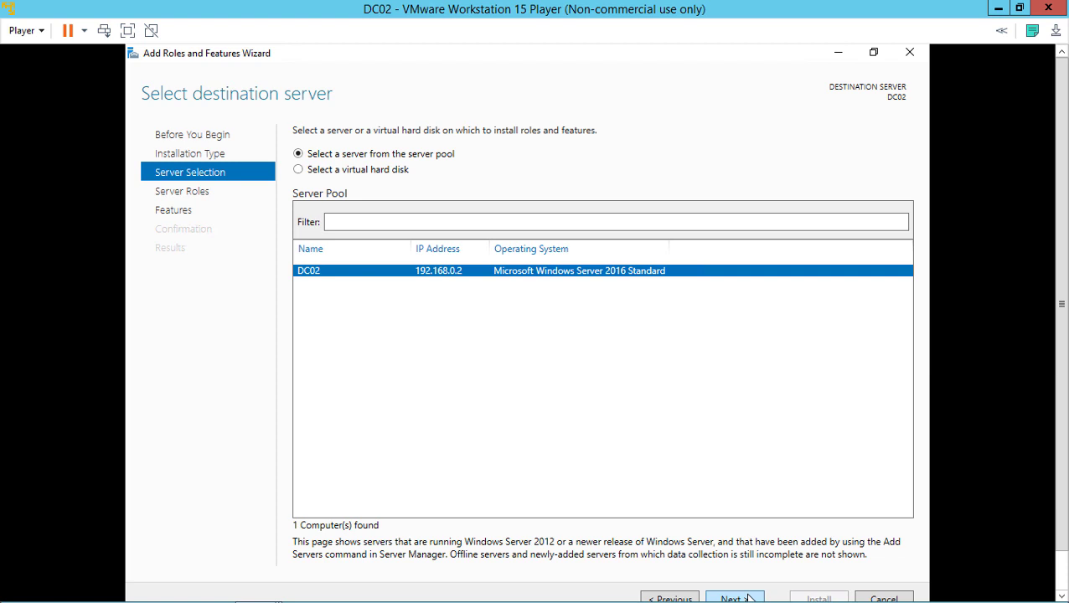
{"action": "left_click", "coordinate": [749, 598]}
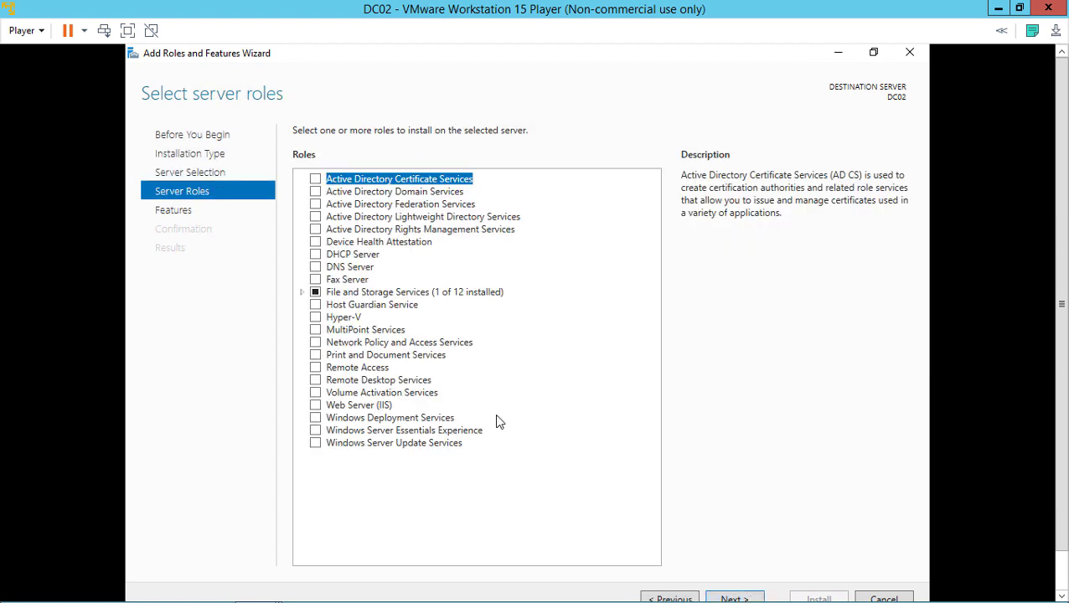
Select Active Directory Domain Services with its management features, install it, and close the wizard
{"action": "left_click", "coordinate": [315, 192]}
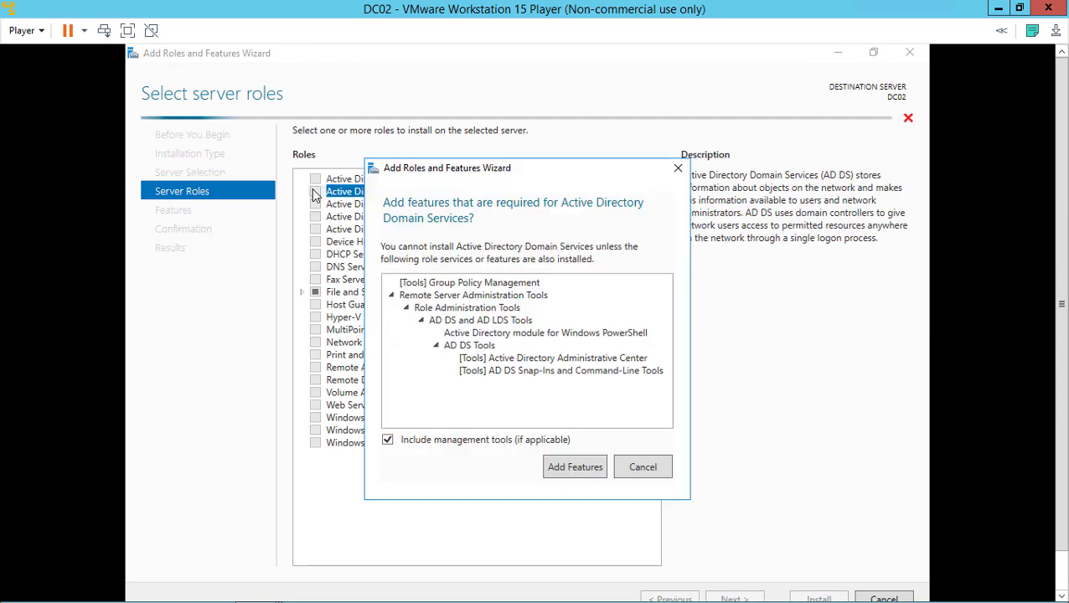
{"action": "left_click", "coordinate": [572, 466]}
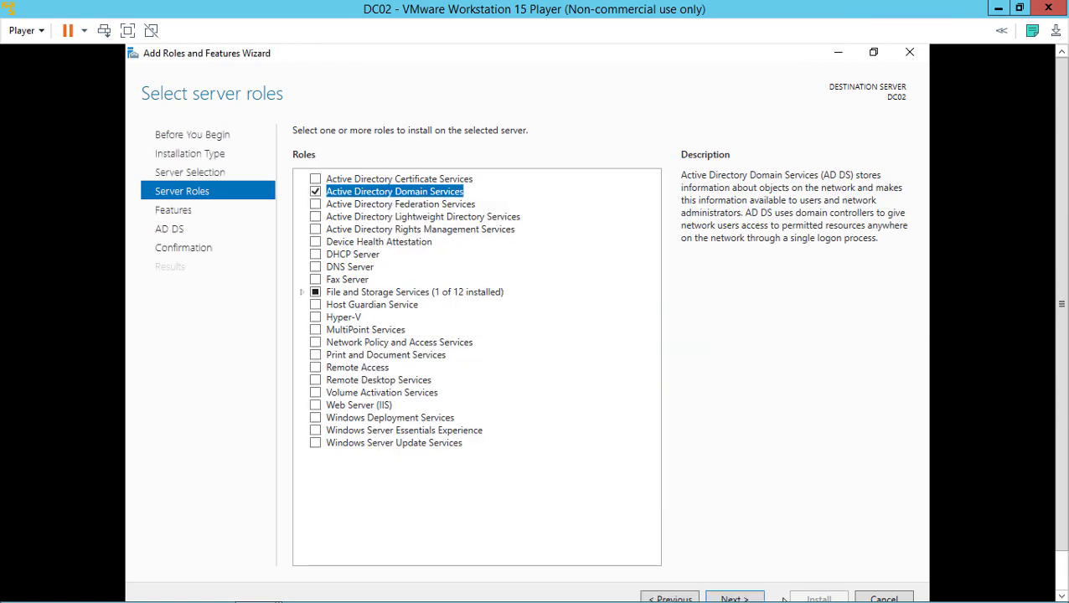
{"action": "left_click", "coordinate": [754, 598]}
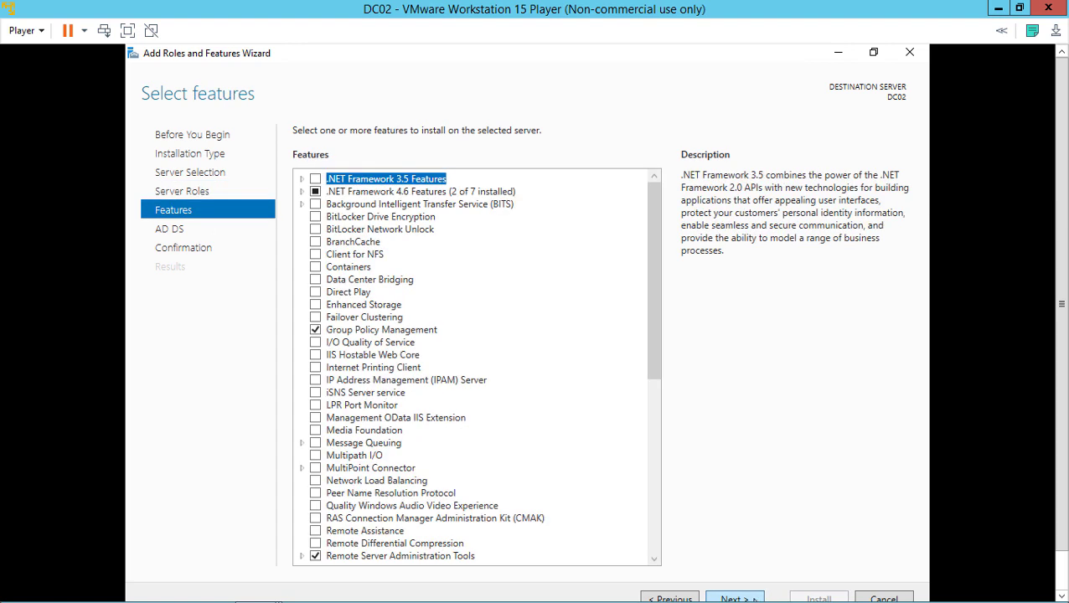
{"action": "left_click", "coordinate": [755, 600]}
{"action": "left_click", "coordinate": [754, 600]}
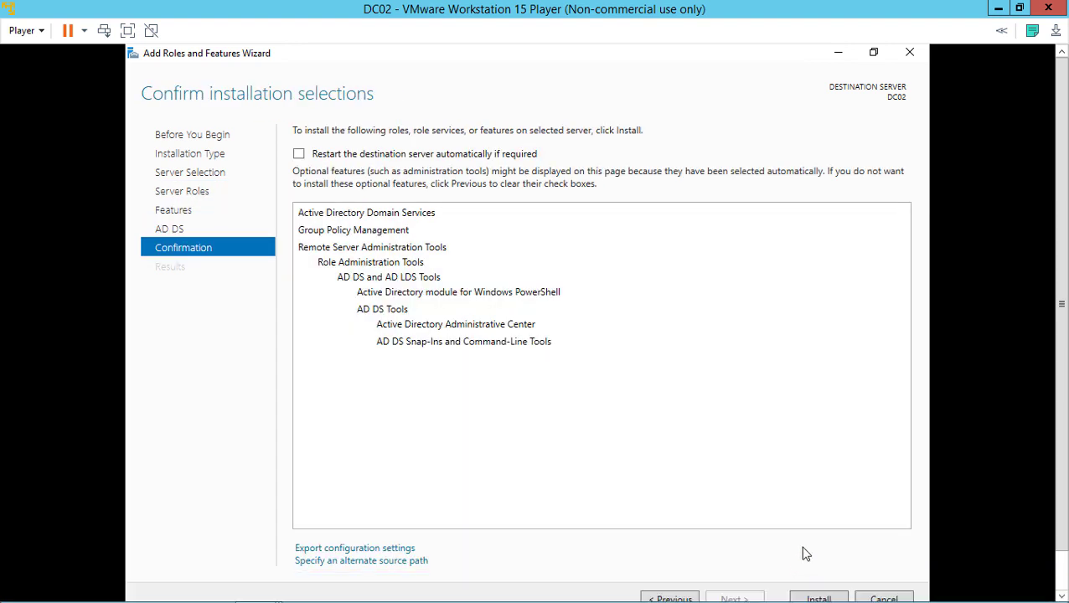
{"action": "left_click", "coordinate": [805, 599]}
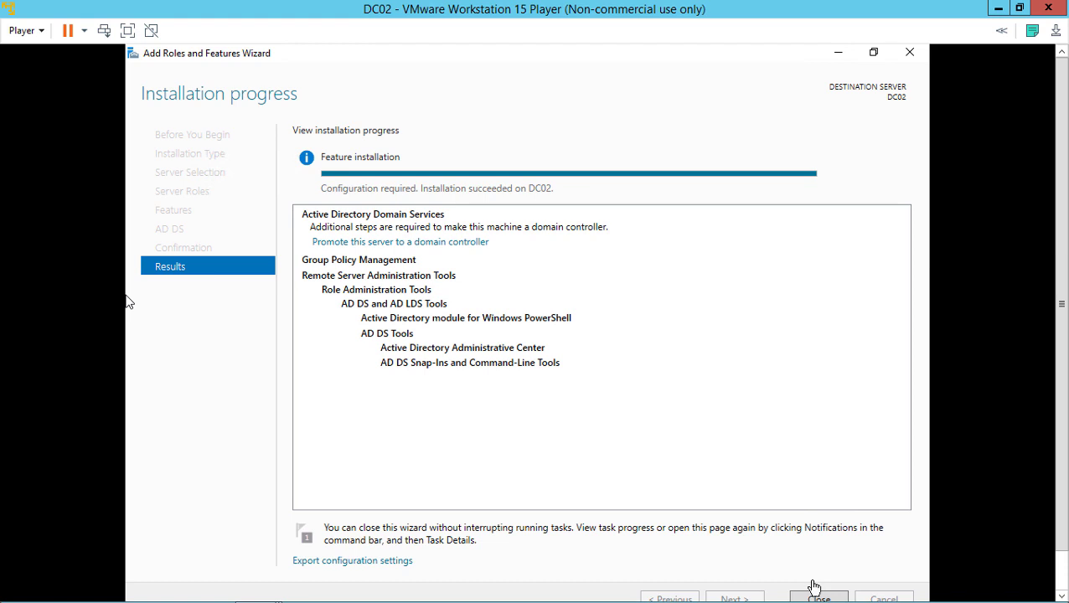
{"action": "left_click", "coordinate": [812, 598]}
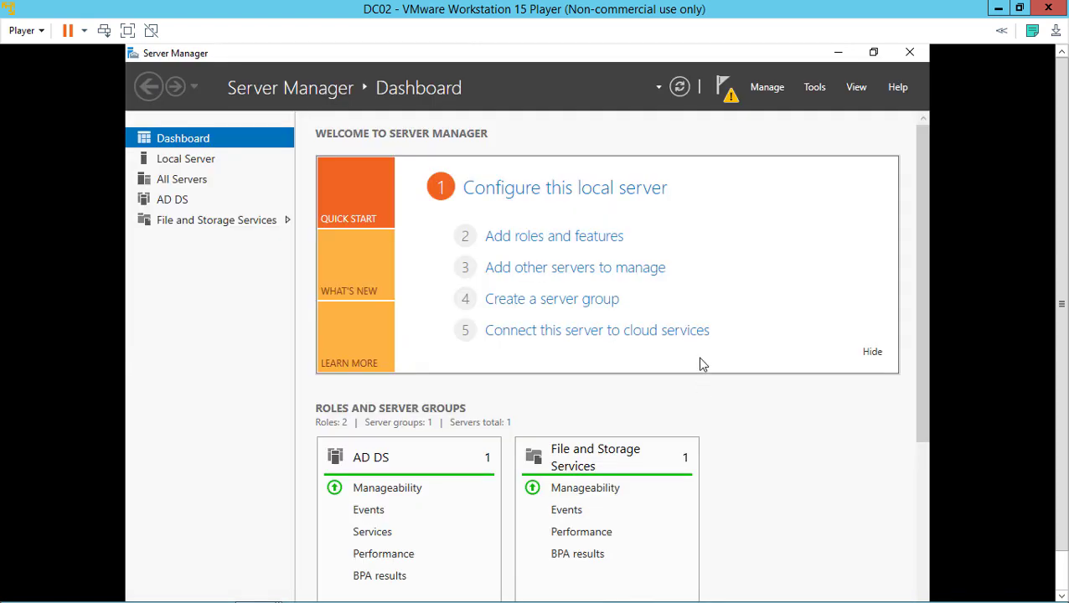
Launch DC02's domain controller promotion and browse for the existing domain
{"action": "left_click", "coordinate": [724, 92]}
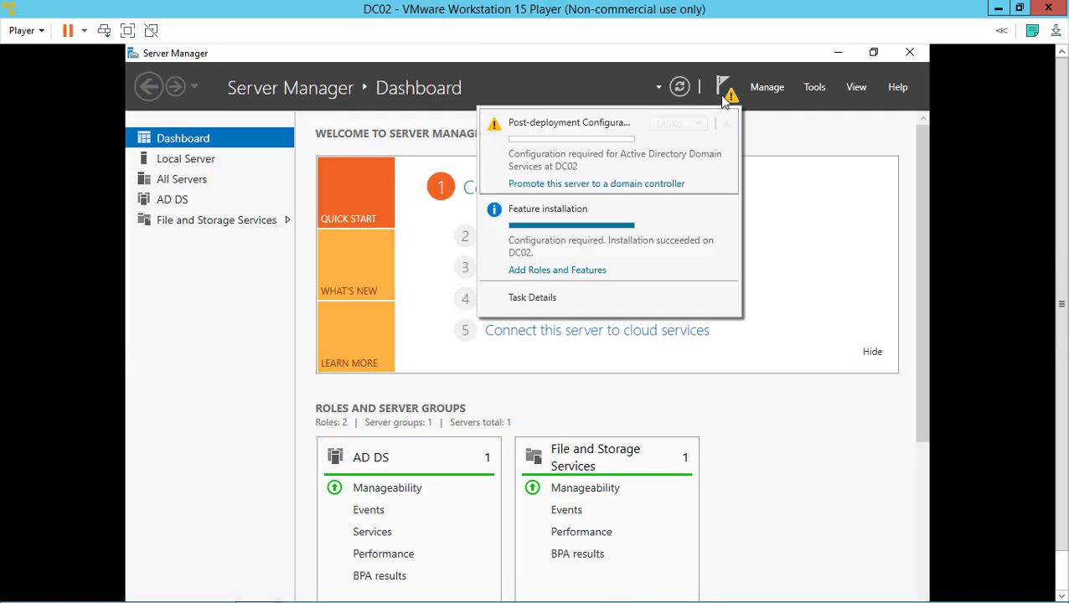
{"action": "left_click", "coordinate": [652, 186]}
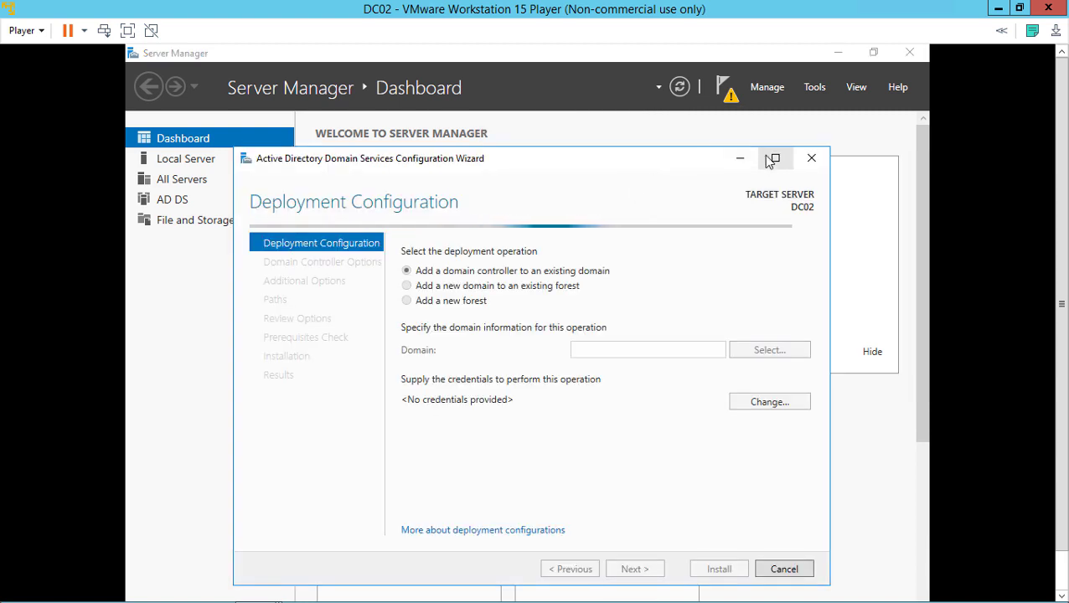
{"action": "left_click", "coordinate": [775, 157]}
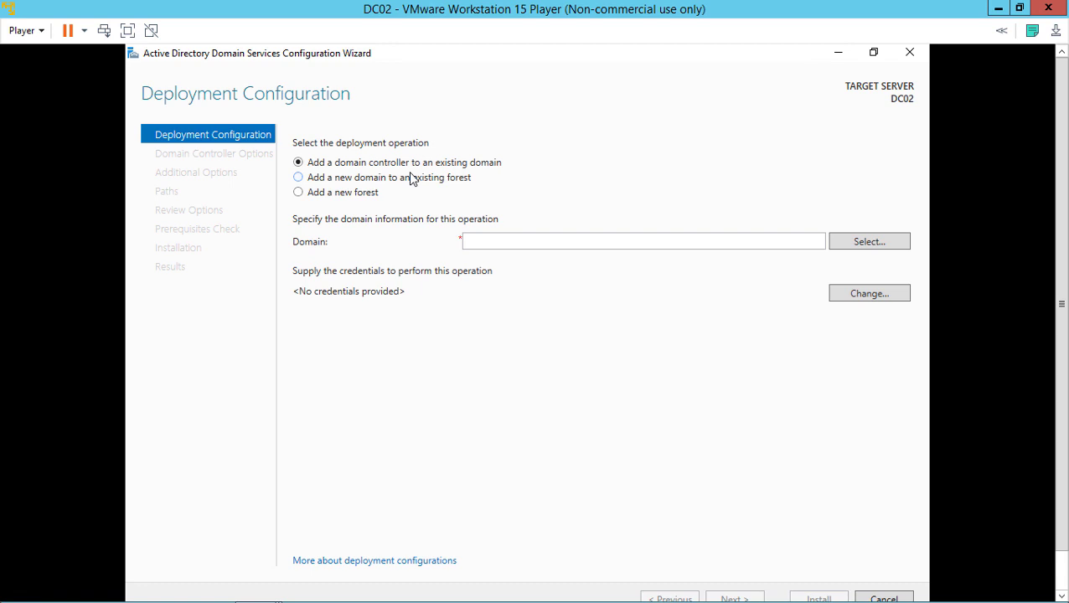
{"action": "left_click", "coordinate": [859, 244]}
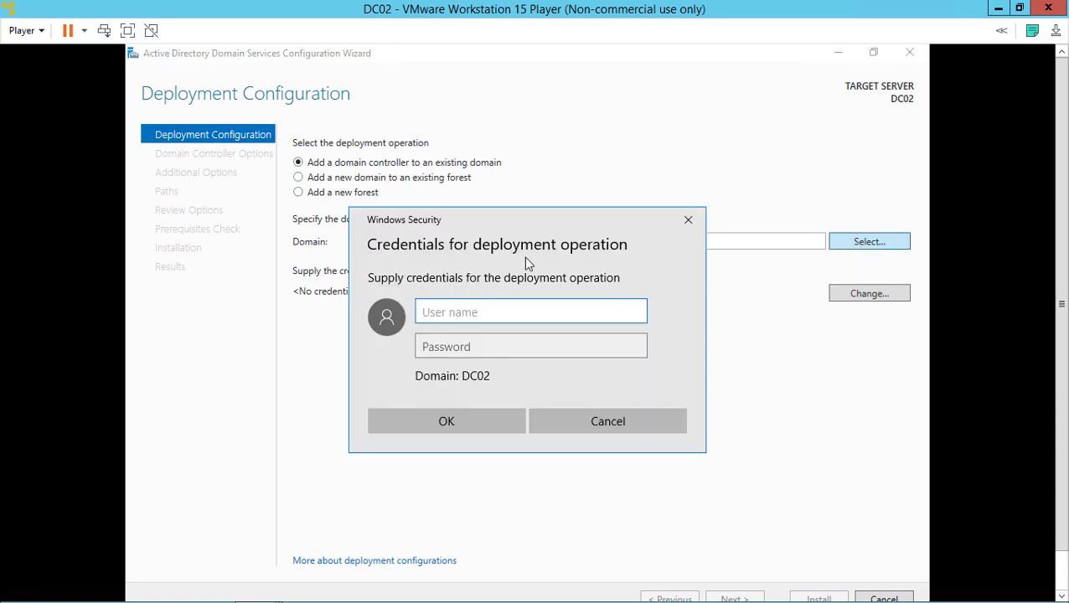
Enter the widgetllc domain administrator user name and password, then dismiss the lookup error
{"action": "type", "text": "administraor"}
{"action": "key", "text": "Tab"}
{"action": "type", "text": "P@ssw0rd"}
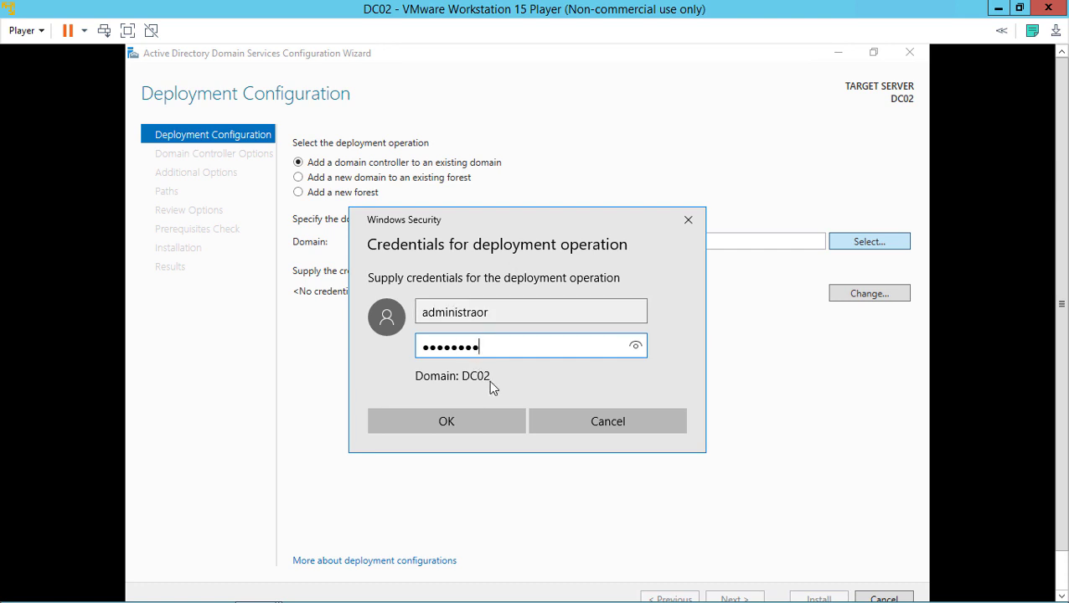
{"action": "double_click", "coordinate": [422, 314]}
{"action": "left_click", "coordinate": [423, 313]}
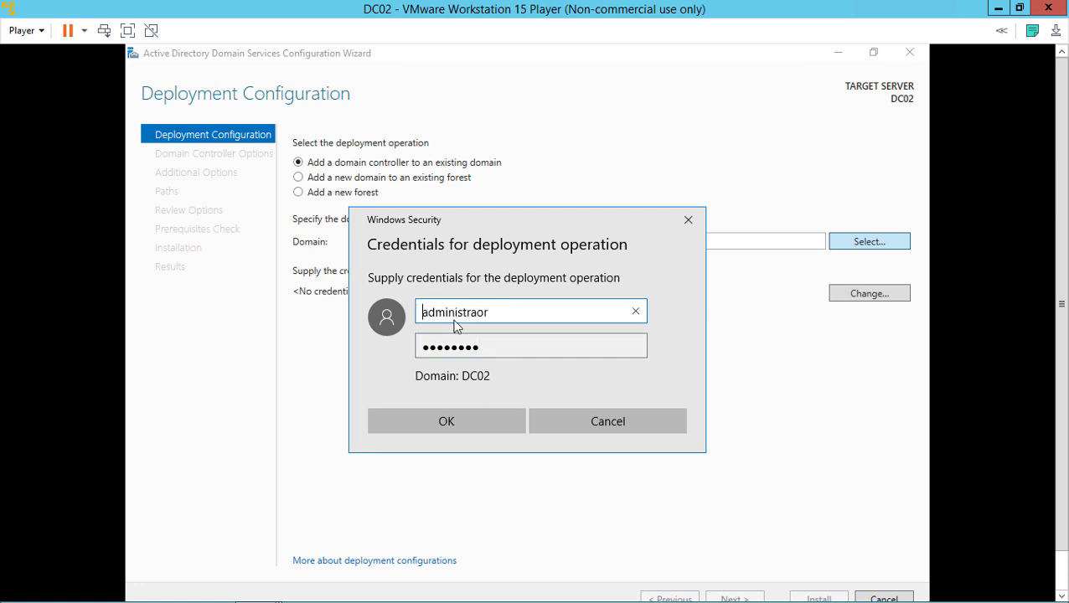
{"action": "type", "text": "widget\\"}
{"action": "type", "text": "lc\\"}
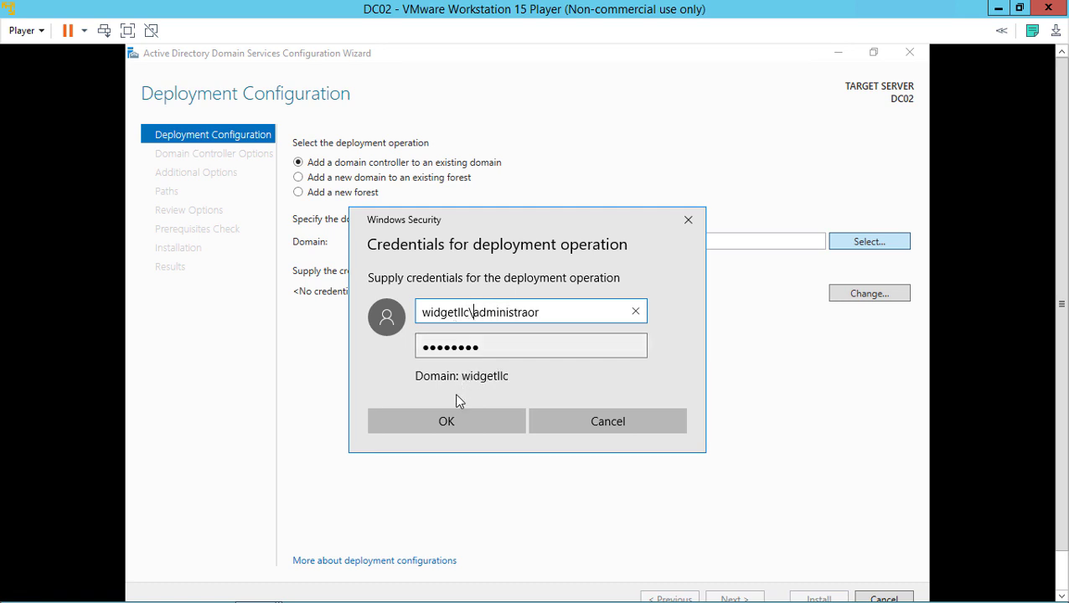
{"action": "left_click", "coordinate": [445, 418]}
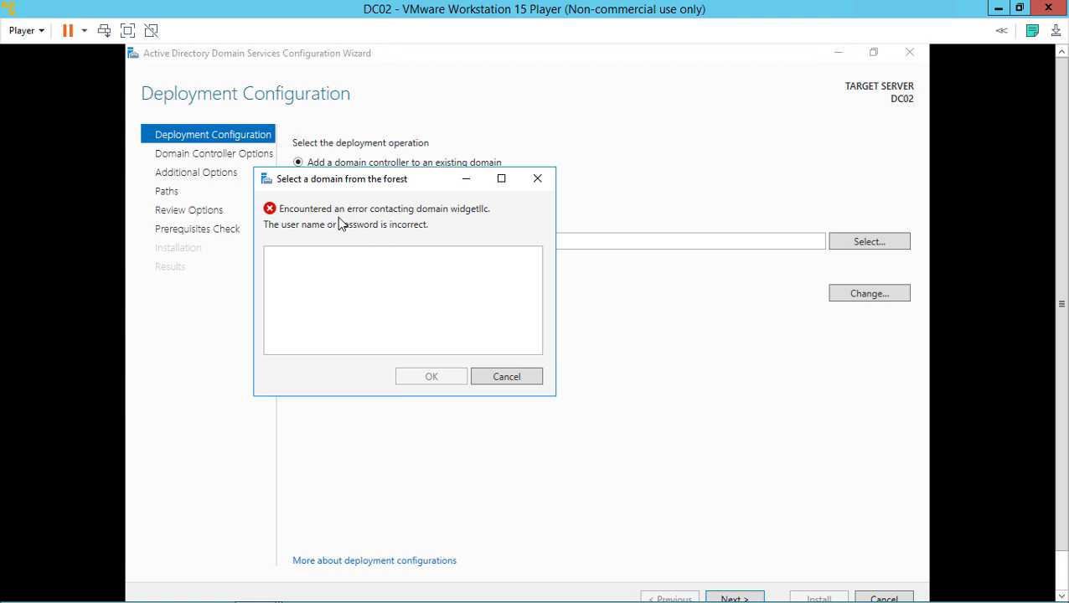
{"action": "left_click", "coordinate": [496, 377]}
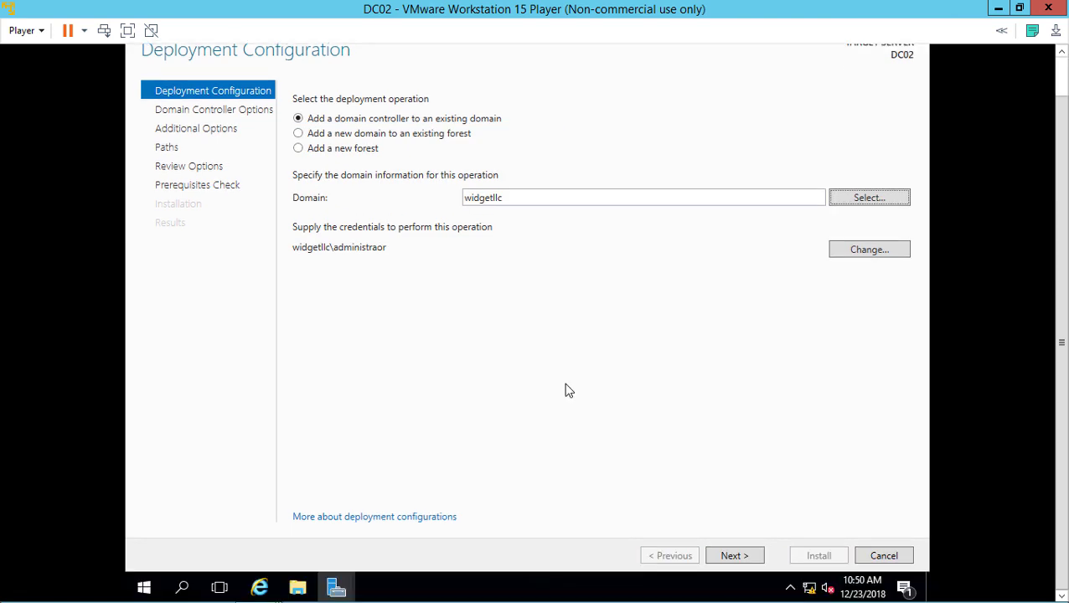
From an admin Command Prompt, ping 192.168.0.1, dc01.widgetllc.internal and widgetllc.internal, then return to the wizard
{"action": "right_click", "coordinate": [147, 588]}
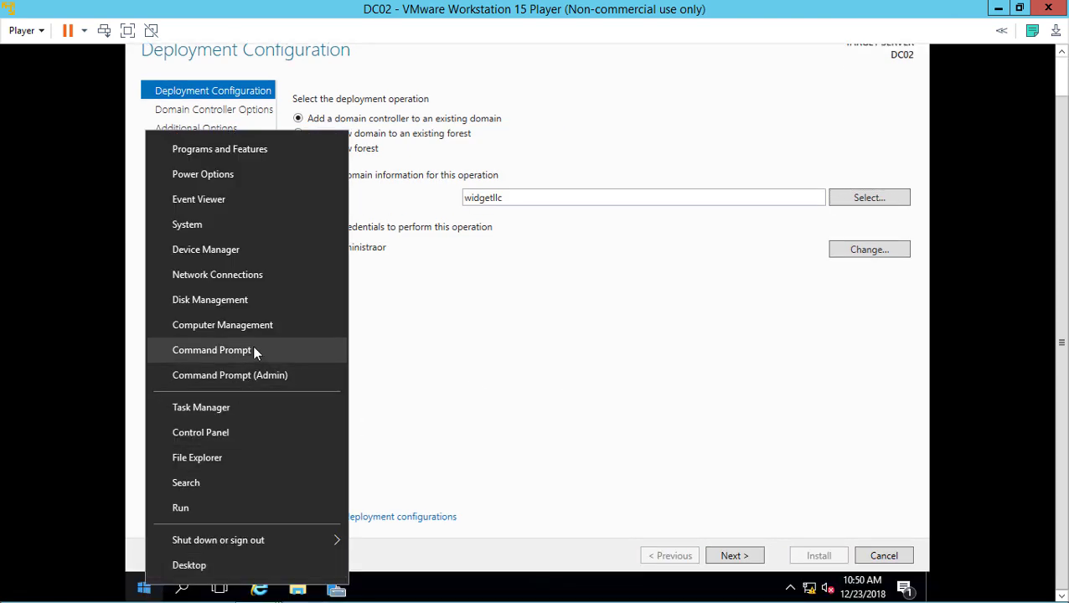
{"action": "left_click", "coordinate": [254, 350]}
{"action": "left_click", "coordinate": [561, 199]}
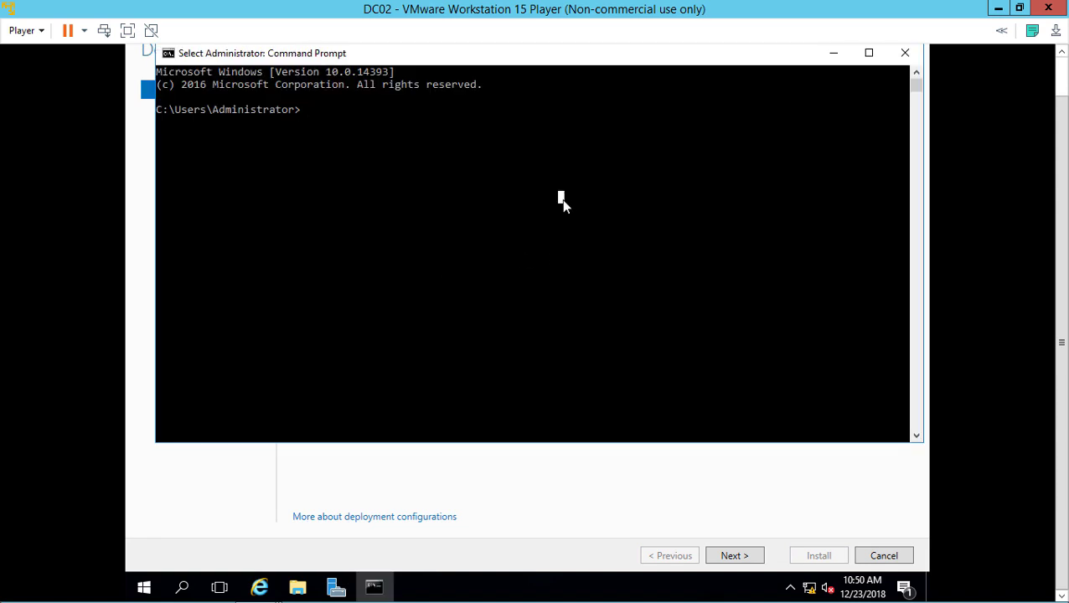
{"action": "type", "text": "pin"}
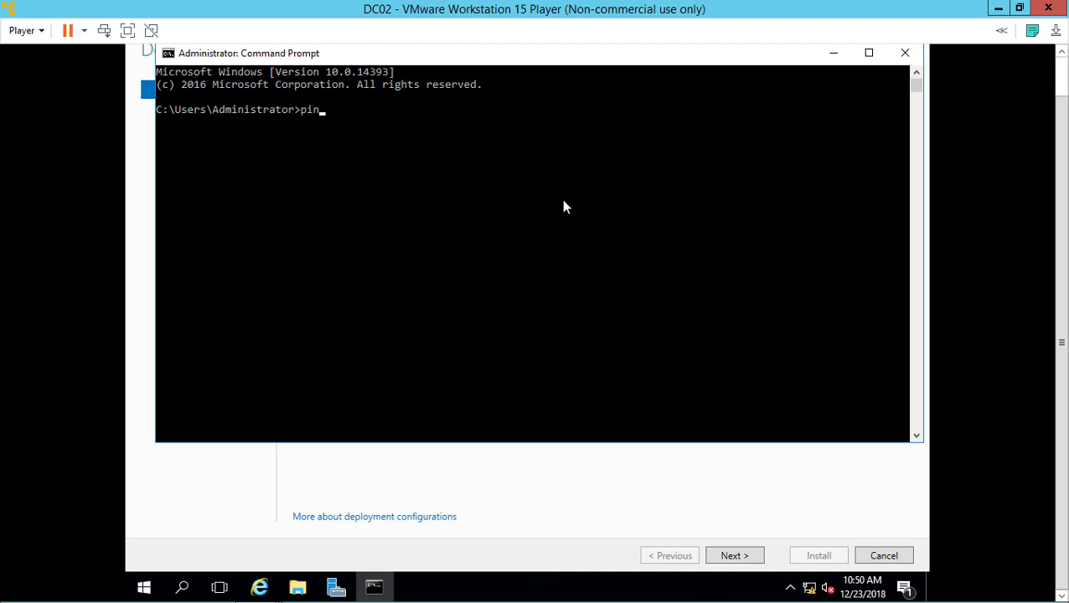
{"action": "type", "text": "g 192.168.0.1"}
{"action": "key", "text": "Return"}
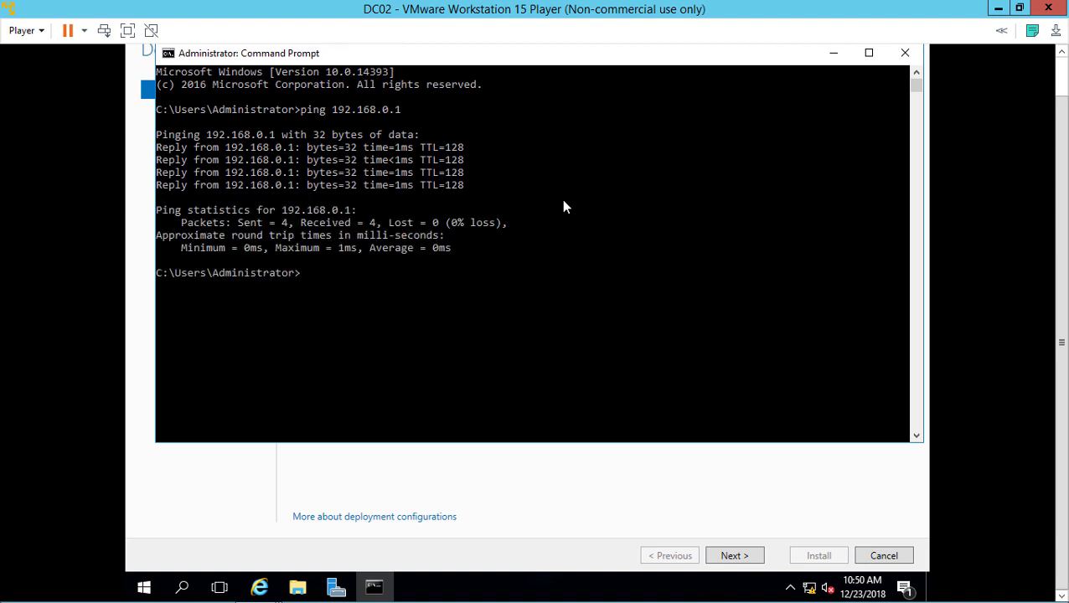
{"action": "type", "text": "ping dc01.widget"}
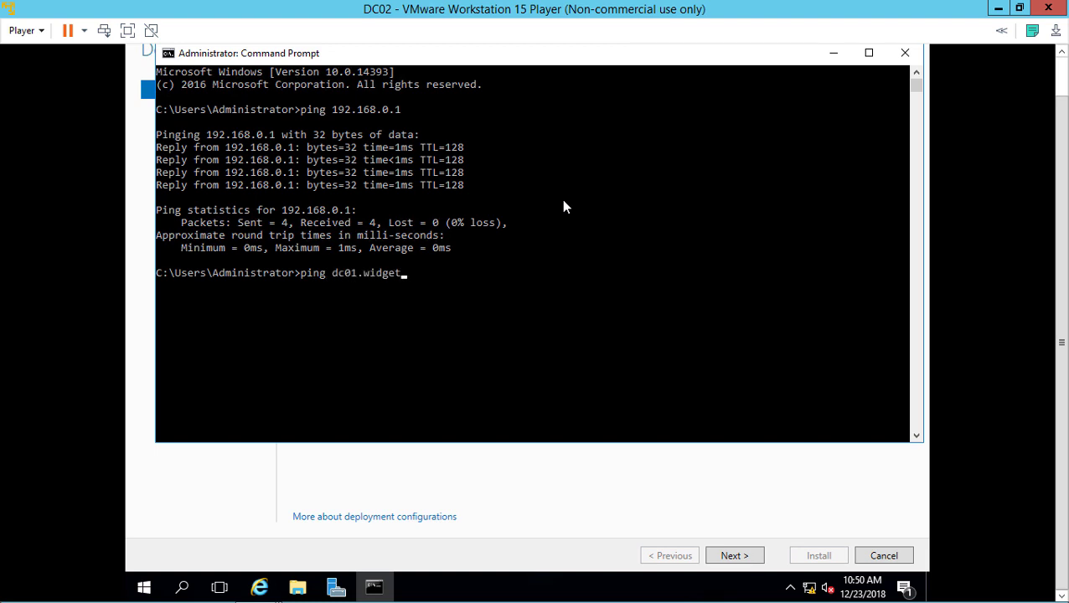
{"action": "type", "text": "llc.internal"}
{"action": "key", "text": "Return"}
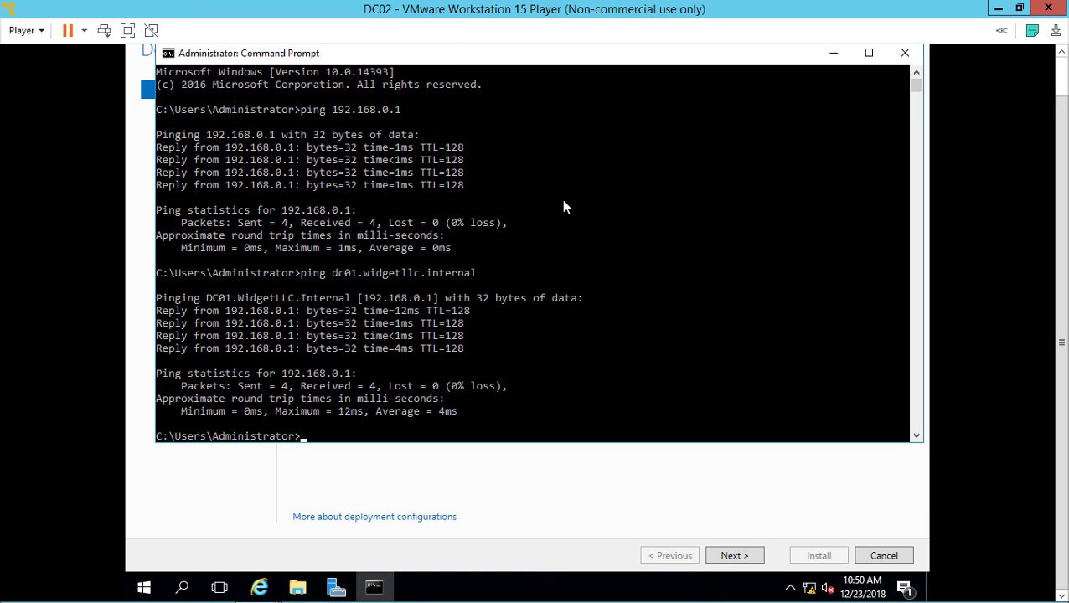
{"action": "type", "text": "ping widgetllc"}
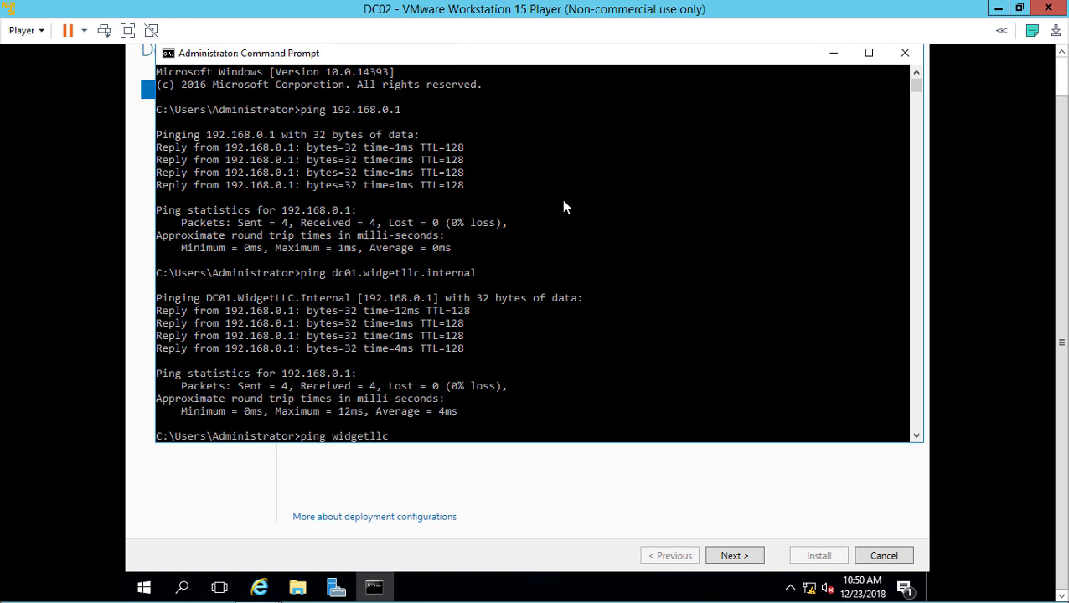
{"action": "type", "text": ".internal"}
{"action": "key", "text": "Return"}
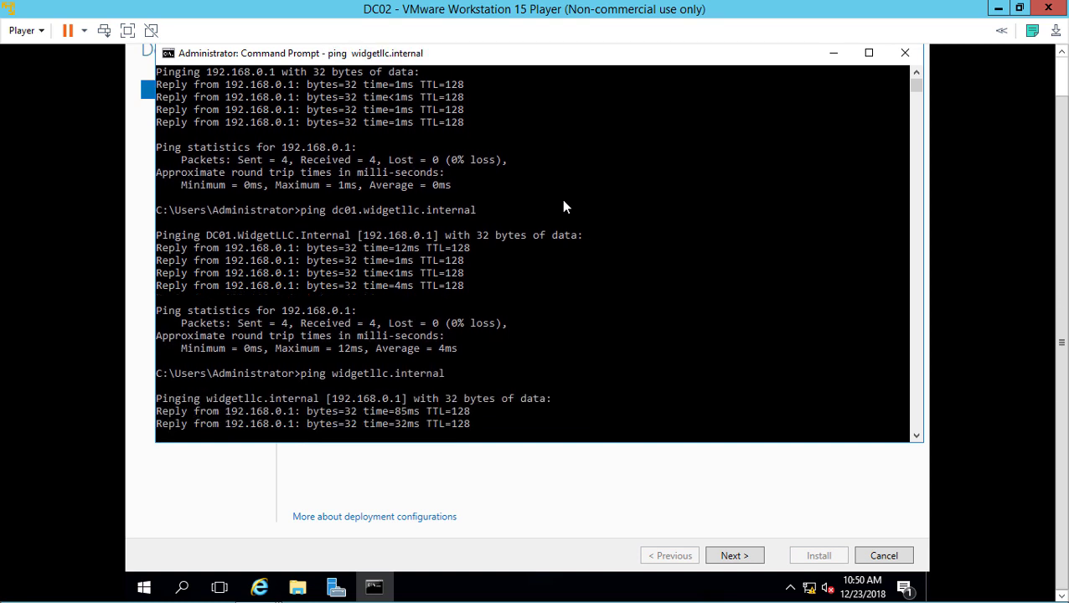
{"action": "left_click", "coordinate": [834, 53]}
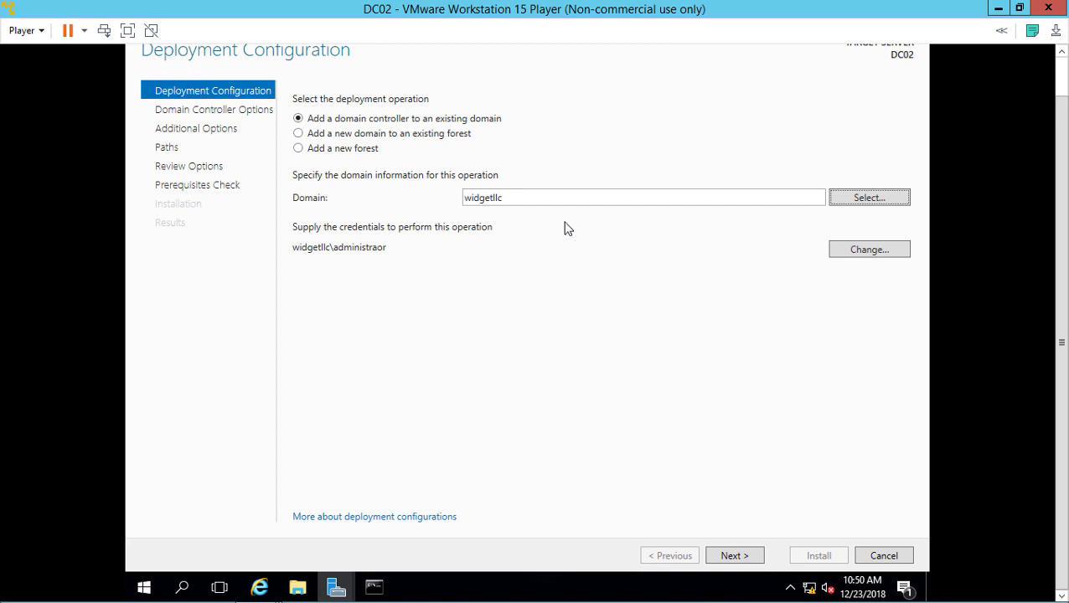
Append .internal so the domain reads widgetllc.internal, then advance to Domain Controller Options
{"action": "double_click", "coordinate": [538, 201]}
{"action": "left_click", "coordinate": [540, 199]}
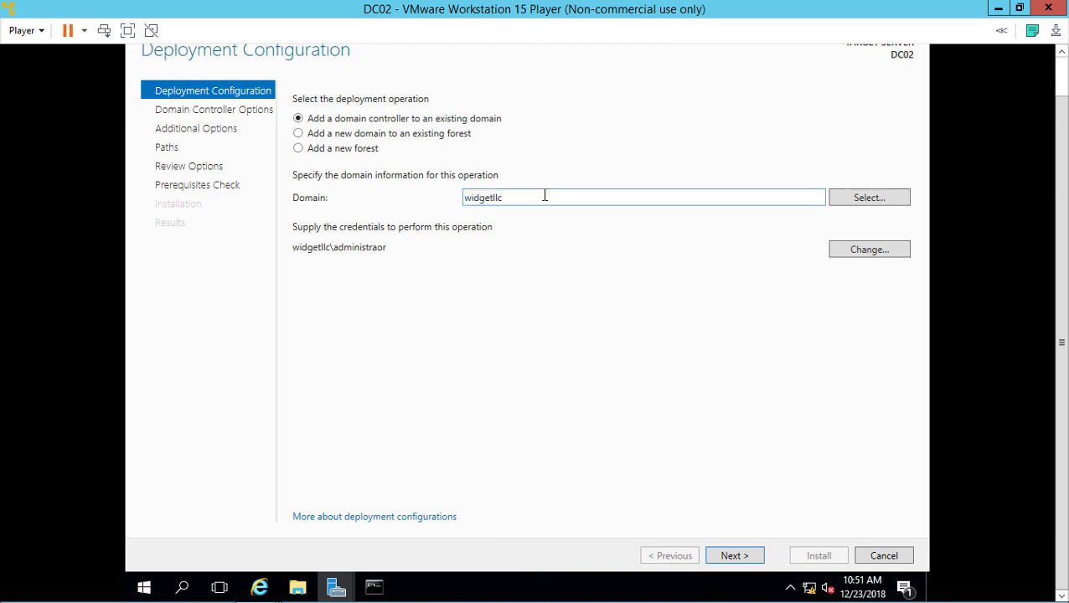
{"action": "type", "text": ".internal"}
{"action": "left_click", "coordinate": [732, 557]}
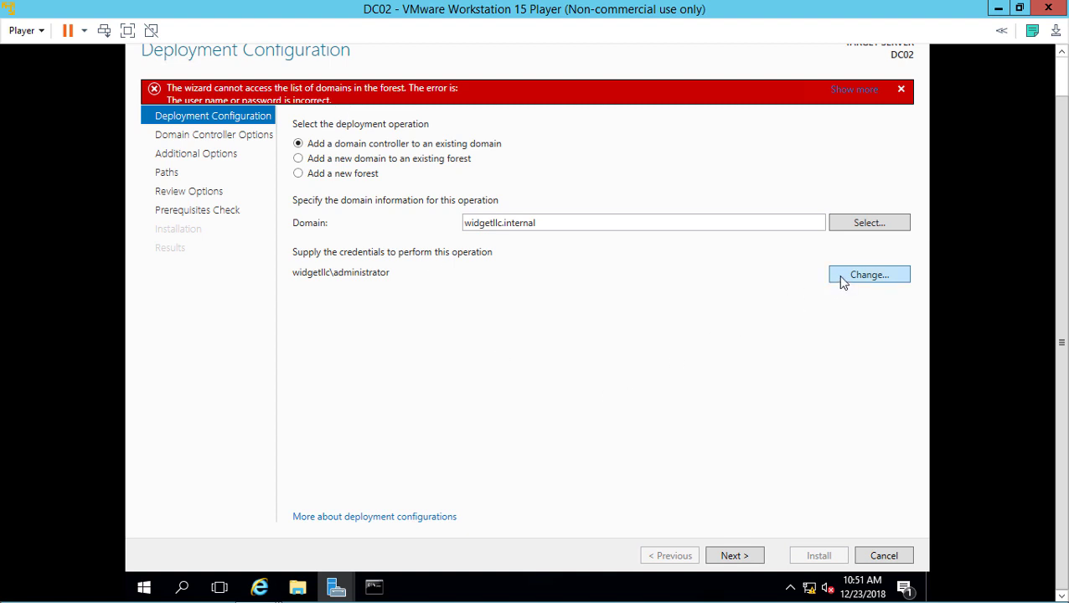
{"action": "left_click", "coordinate": [738, 555]}
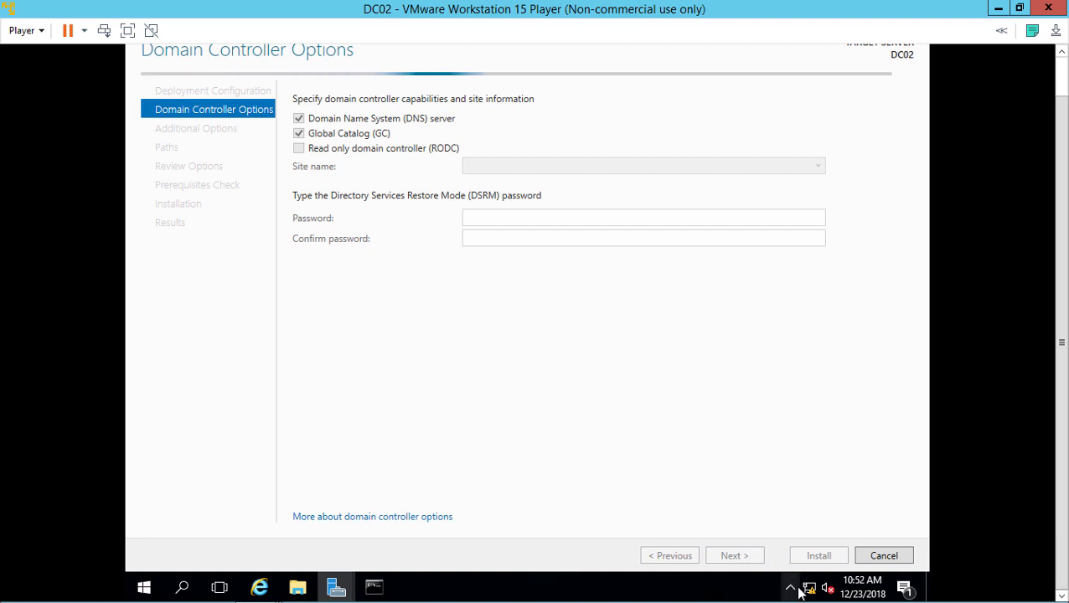
Uncheck Internet Protocol Version 6 (TCP/IPv6) in the Ethernet0 adapter properties
{"action": "mouse_move", "coordinate": [804, 589]}
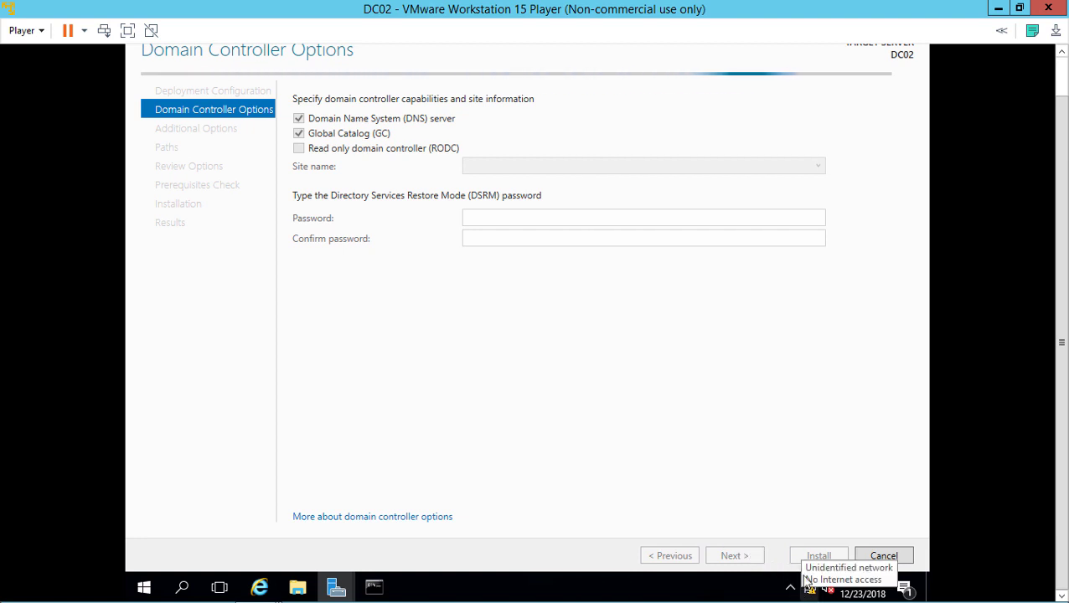
{"action": "right_click", "coordinate": [809, 589]}
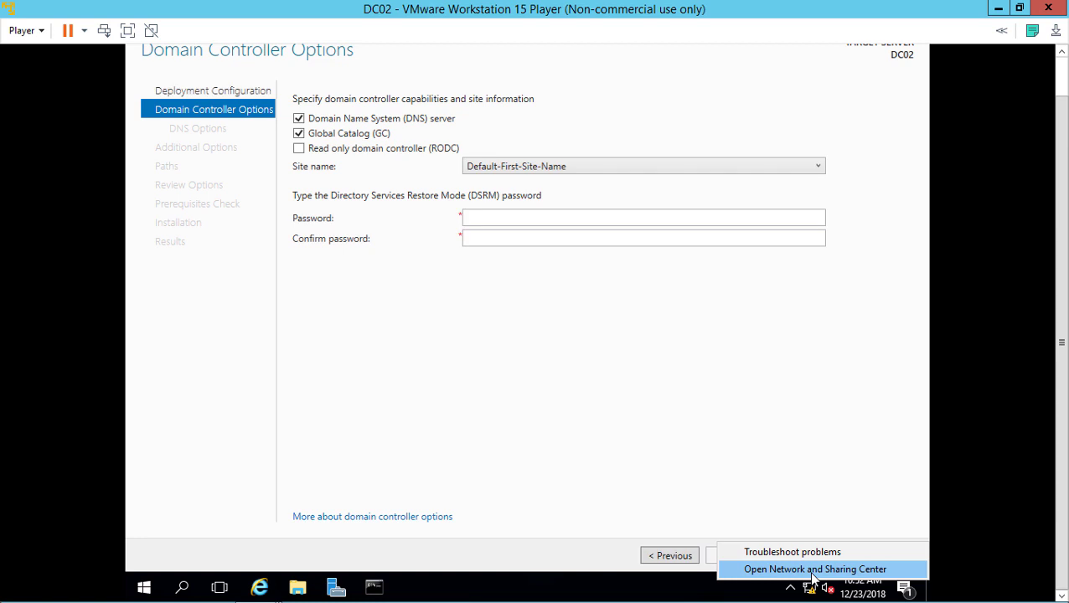
{"action": "left_click", "coordinate": [812, 574]}
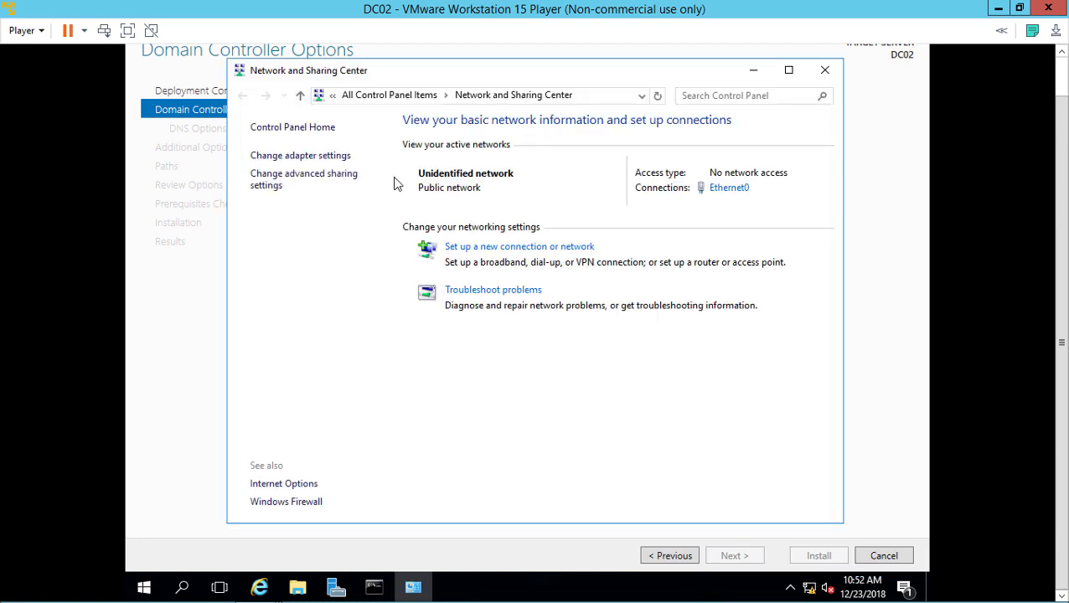
{"action": "left_click", "coordinate": [339, 156]}
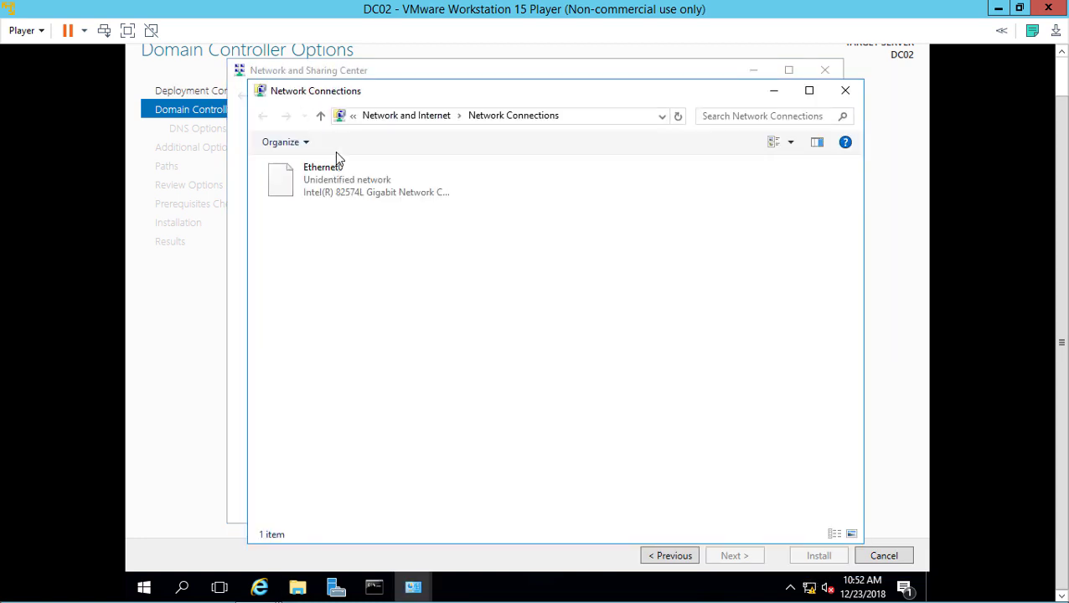
{"action": "left_click", "coordinate": [341, 184]}
{"action": "right_click", "coordinate": [342, 183]}
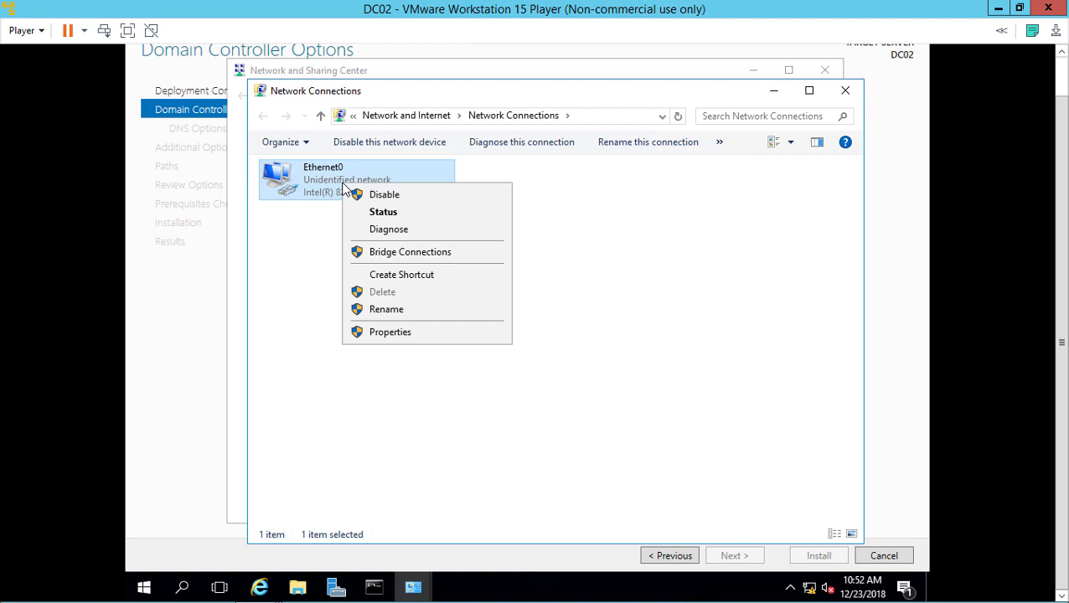
{"action": "left_click", "coordinate": [434, 334]}
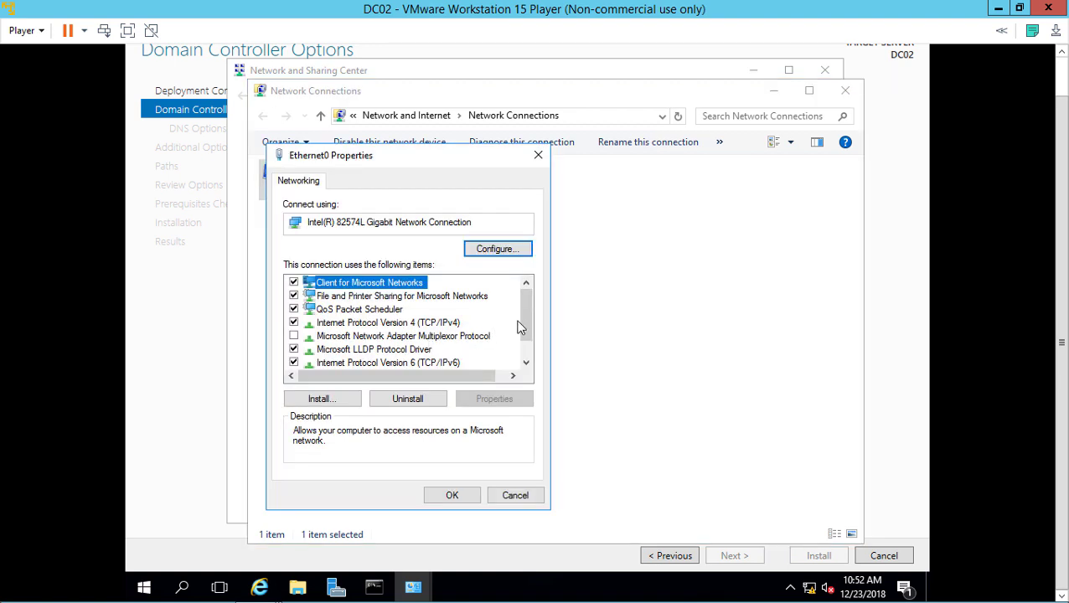
{"action": "left_click_drag", "start_coordinate": [521, 316], "coordinate": [519, 333]}
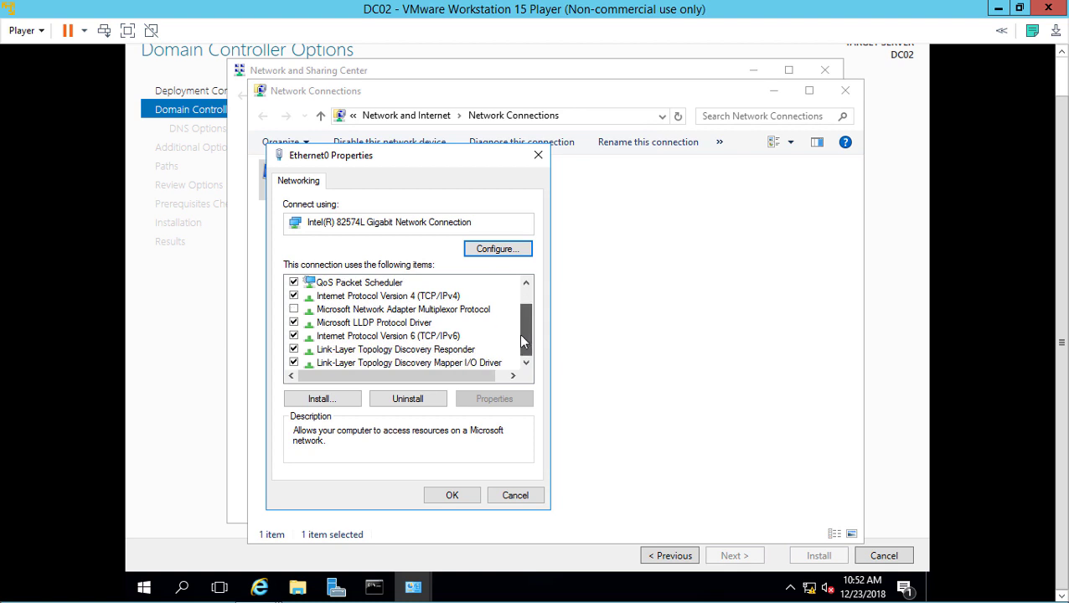
{"action": "left_click", "coordinate": [293, 336]}
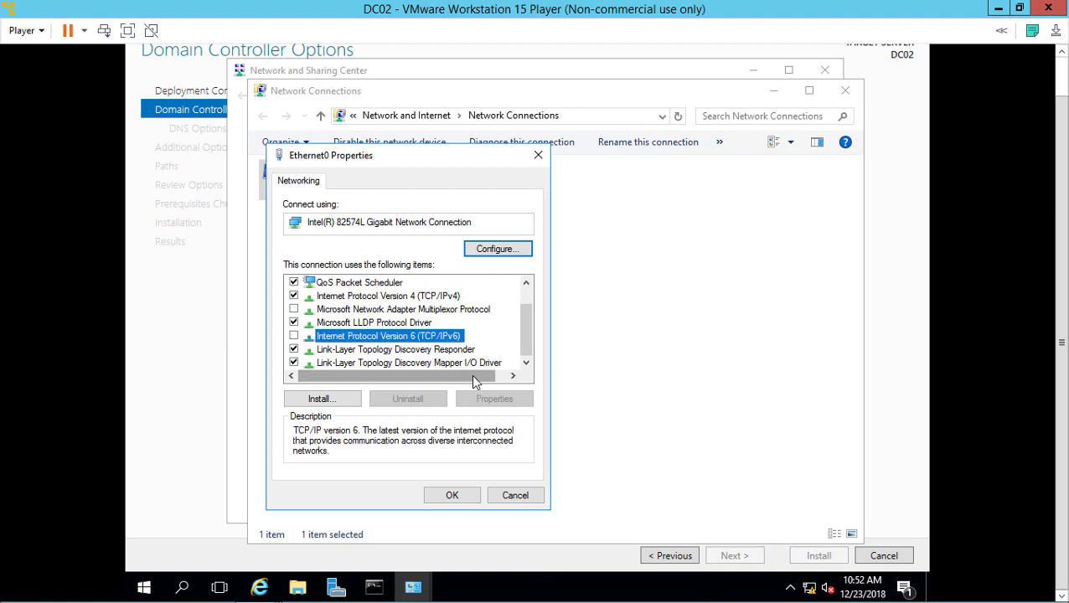
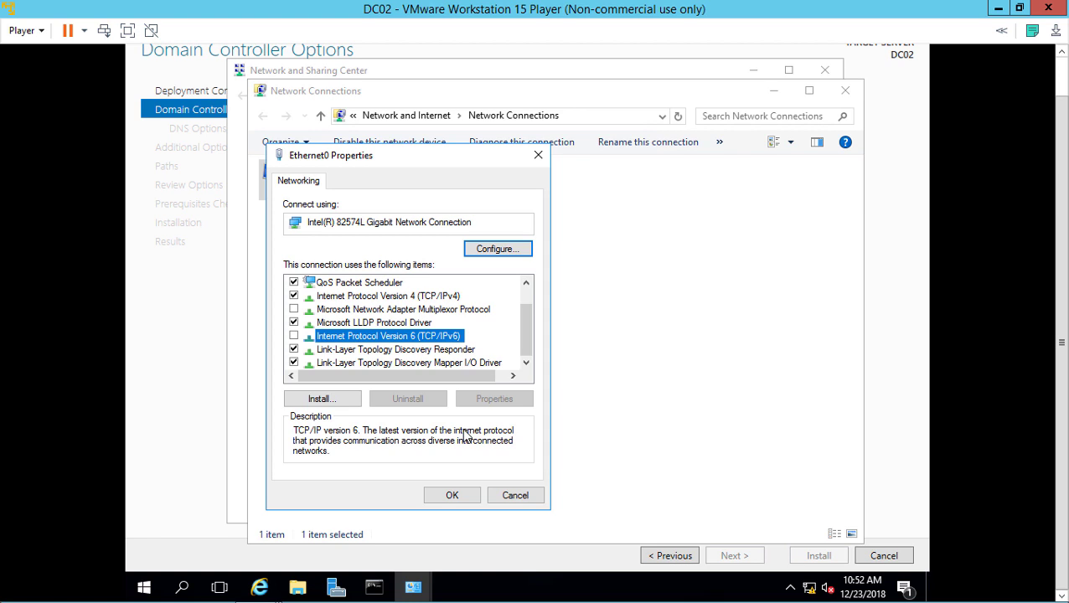
Close DC02's Ethernet0 Properties without changes, then close the Network Connections window
{"action": "left_click", "coordinate": [515, 496]}
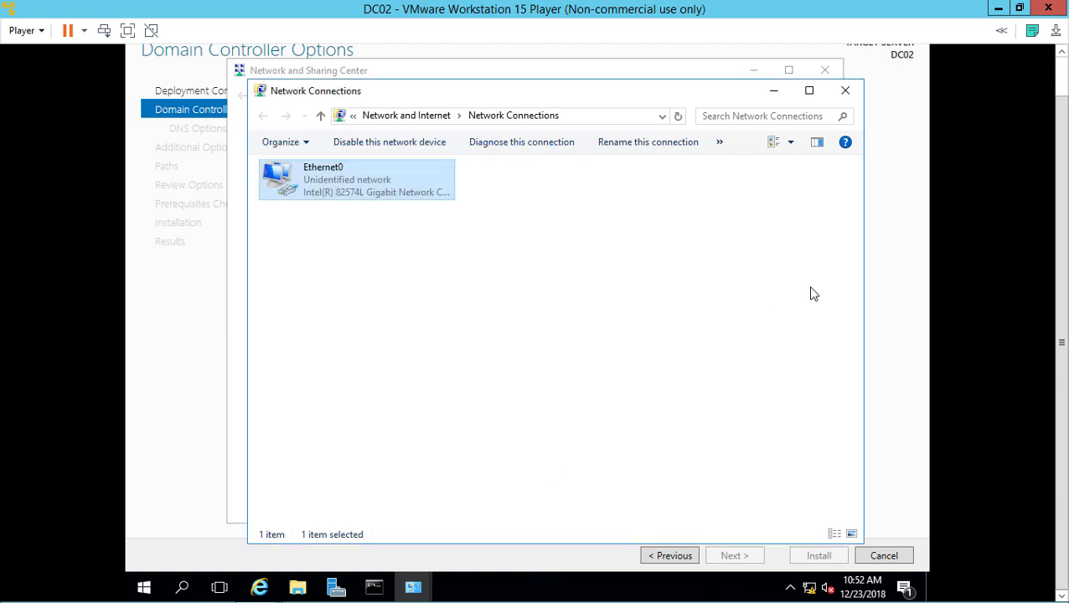
{"action": "left_click", "coordinate": [846, 92]}
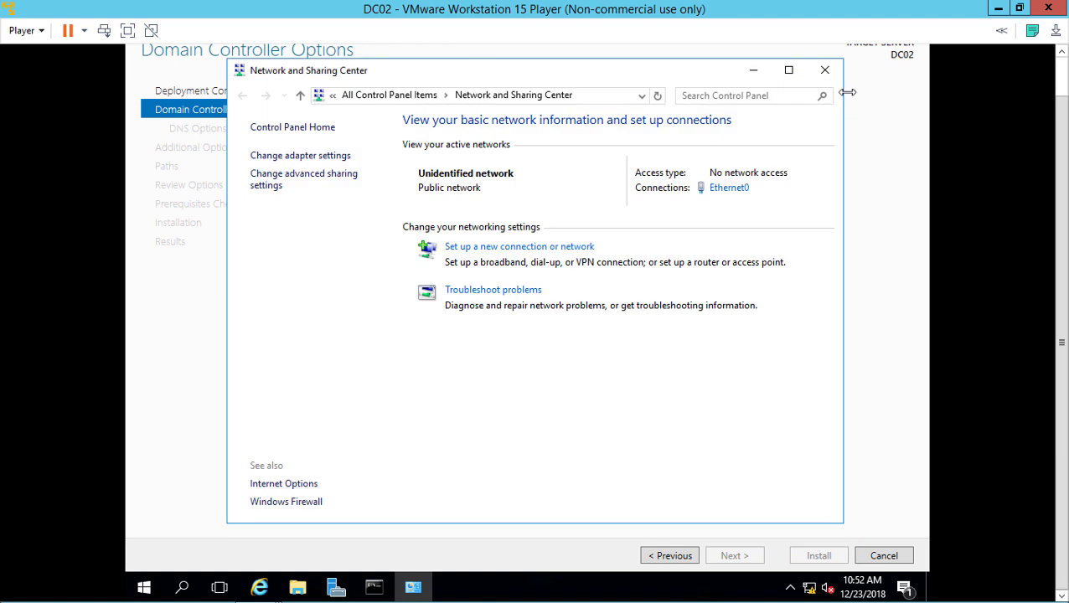
Close Network and Sharing Center and enter the DSRM password in both password fields
{"action": "left_click", "coordinate": [825, 72]}
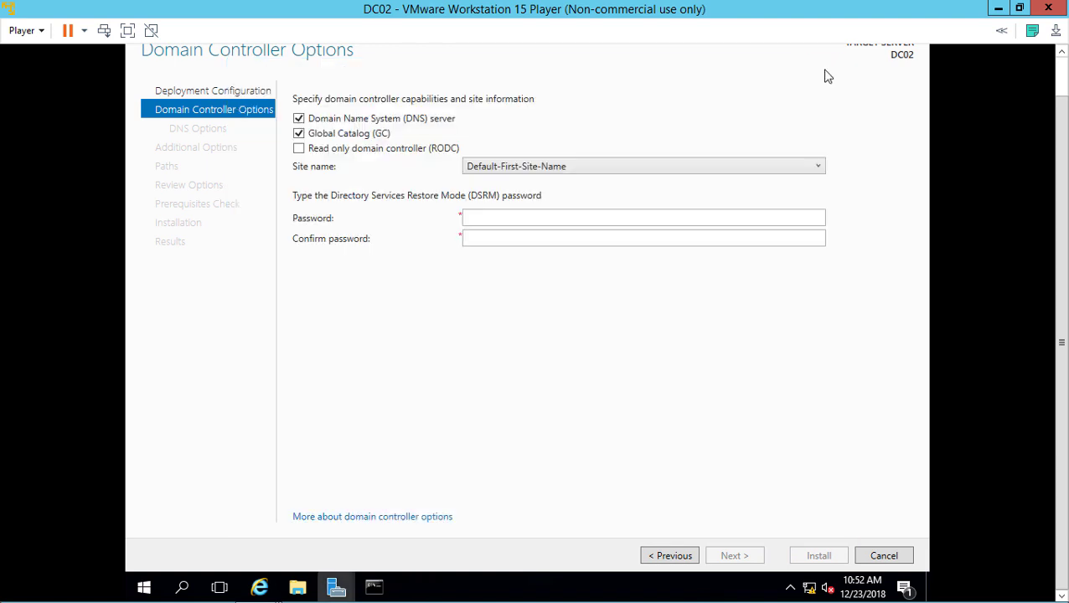
{"action": "left_click", "coordinate": [544, 216]}
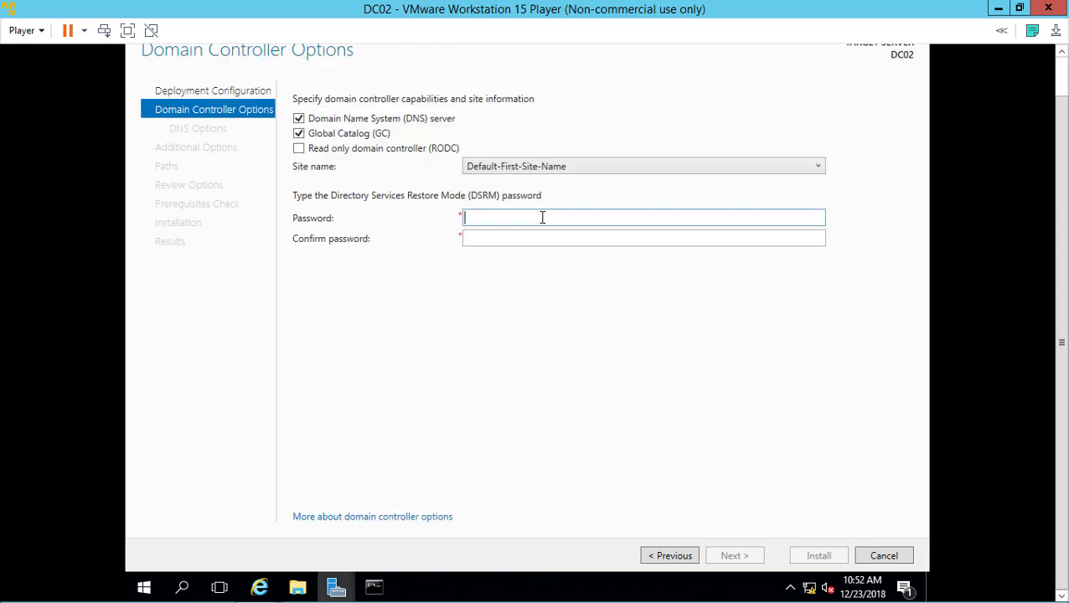
{"action": "type", "text": "Pa$$w0rd"}
{"action": "key", "text": "Tab"}
{"action": "type", "text": "Pa$$w0rd"}
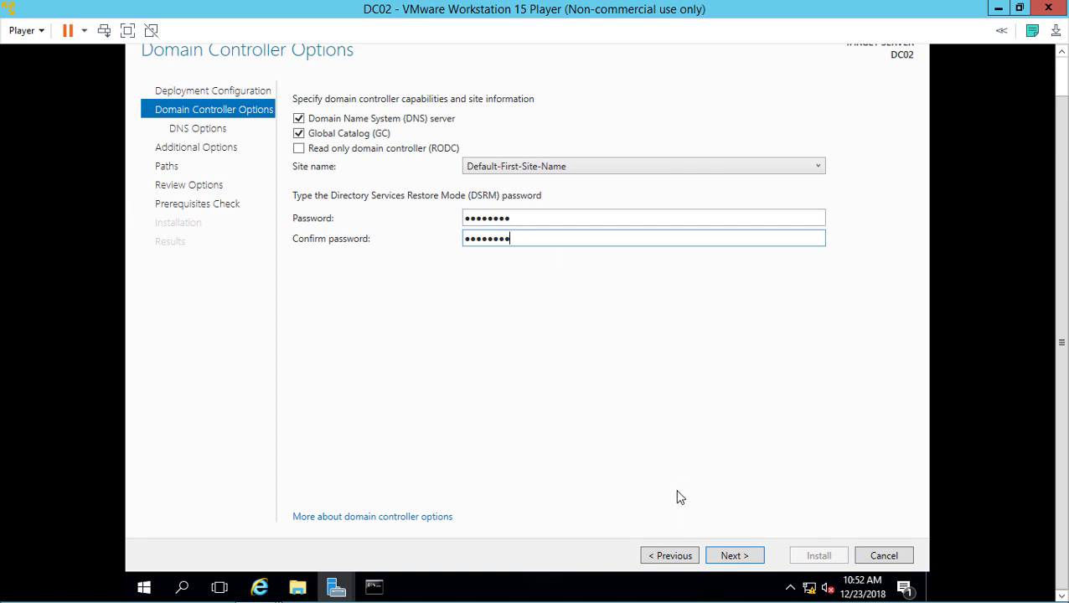
Keep defaults through DNS Options, Additional Options, Paths and Review Options to reach prerequisites
{"action": "left_click", "coordinate": [731, 557]}
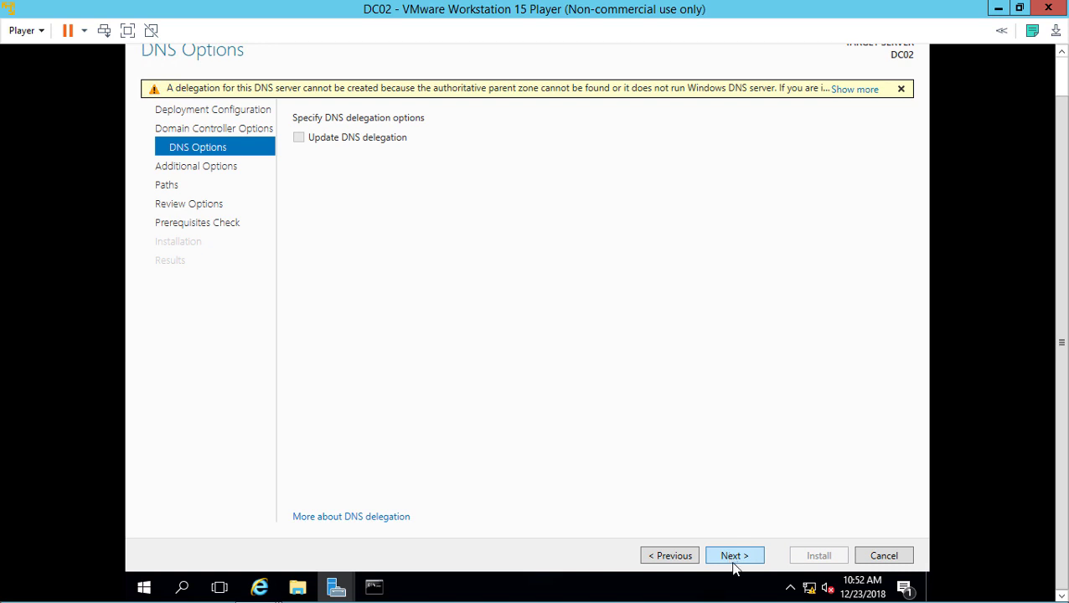
{"action": "left_click", "coordinate": [733, 560]}
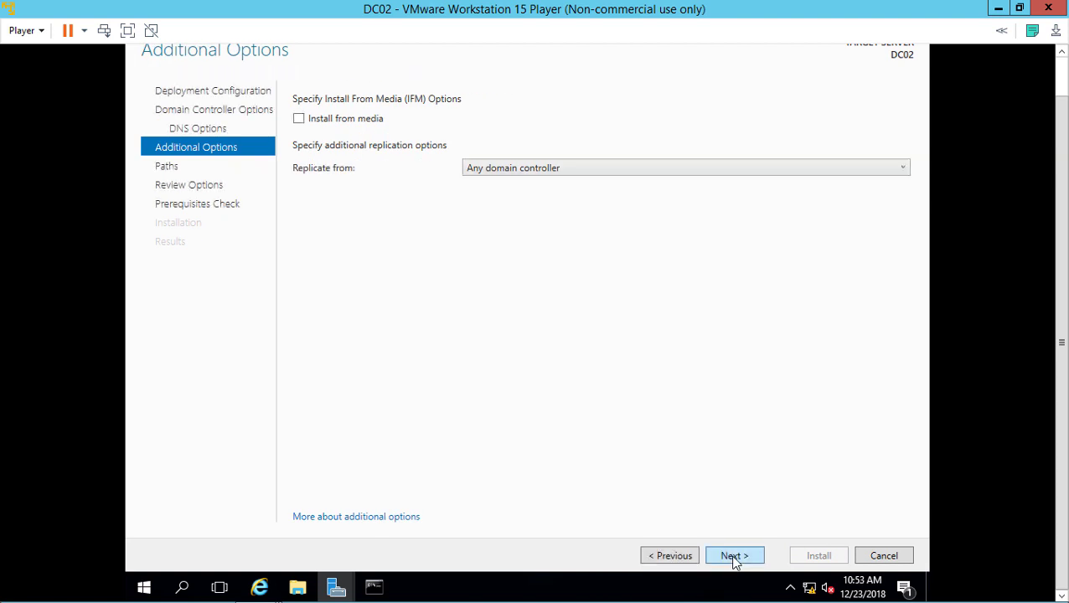
{"action": "left_click", "coordinate": [733, 560]}
{"action": "left_click", "coordinate": [734, 559]}
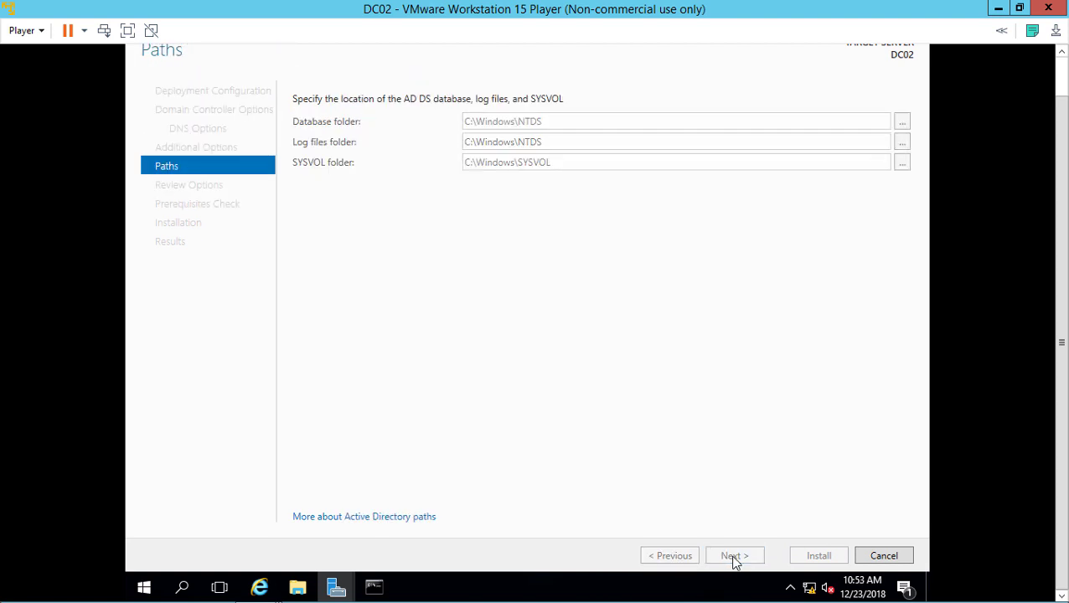
{"action": "left_click", "coordinate": [734, 559]}
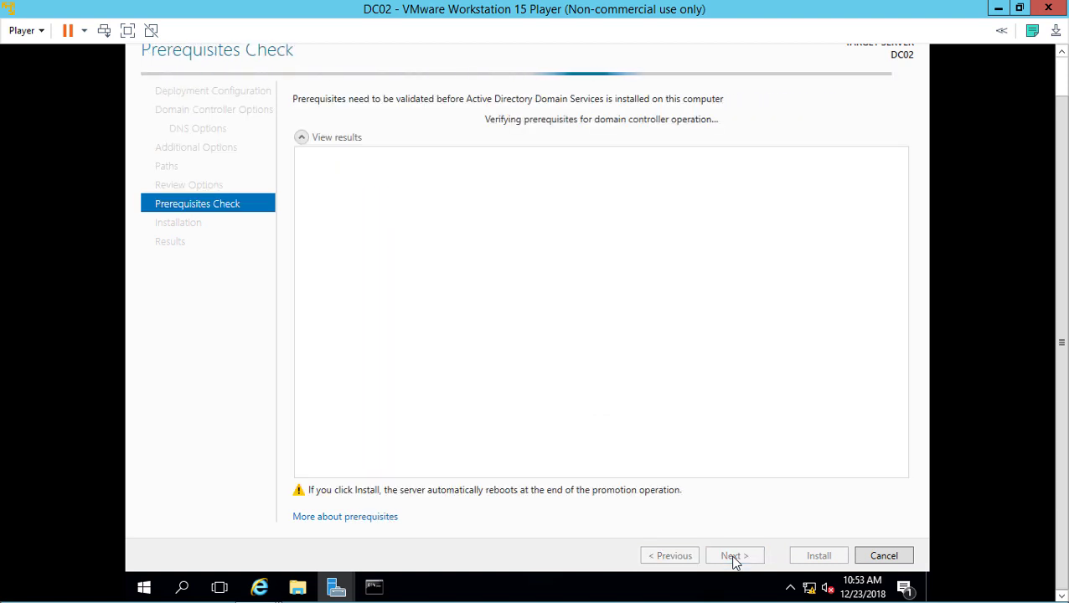
Start the domain controller installation on DC02 and minimize the DC02 player window
{"action": "left_click", "coordinate": [817, 556]}
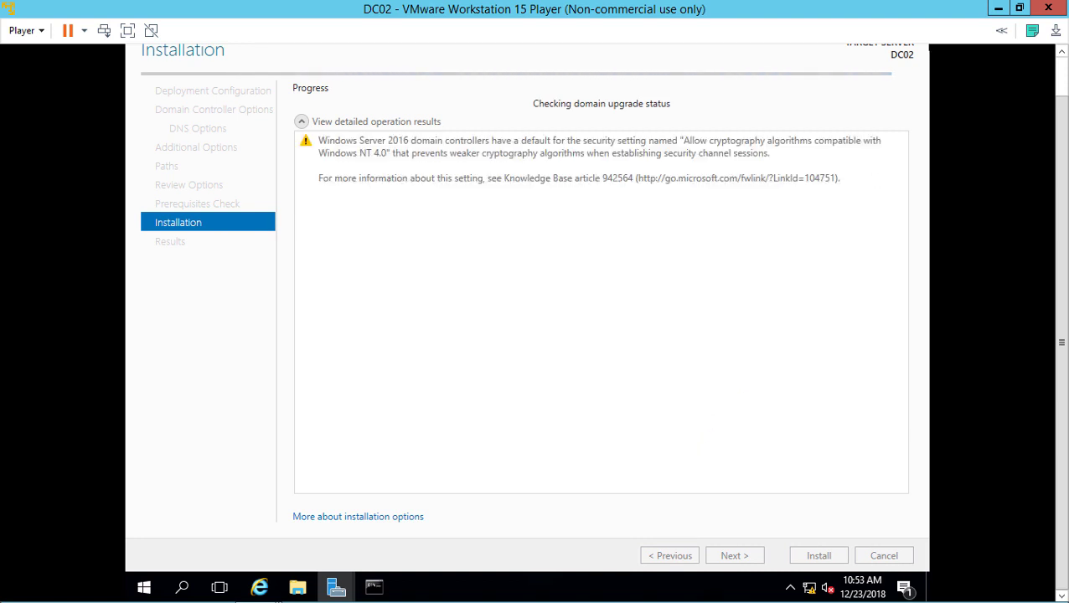
{"action": "left_click", "coordinate": [998, 9]}
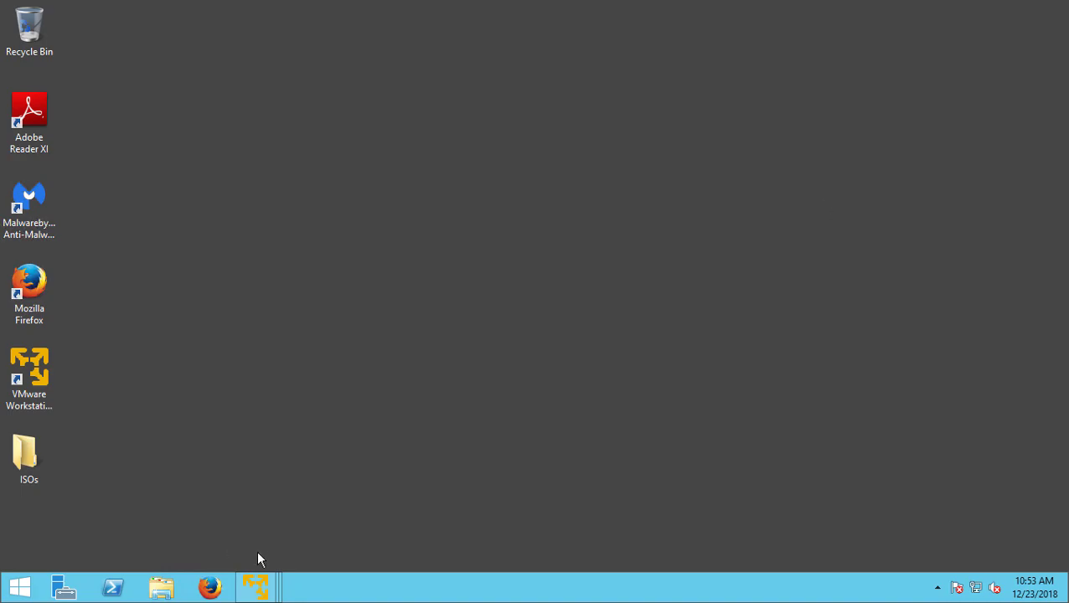
Set Client01's VMware Tools to update automatically, review processors and memory, and save the settings
{"action": "left_click", "coordinate": [261, 557]}
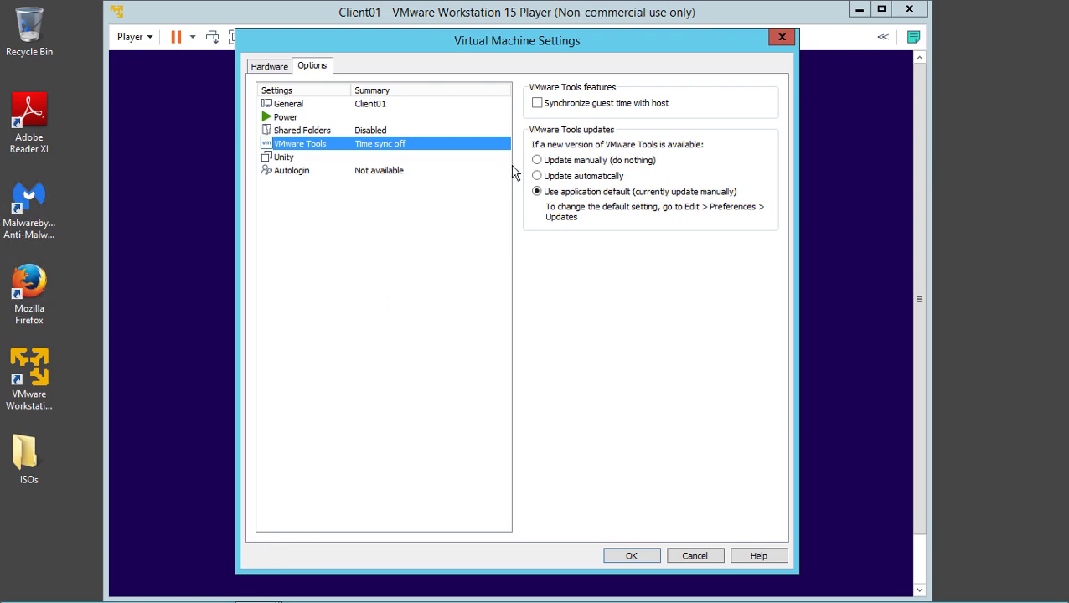
{"action": "left_click", "coordinate": [562, 182]}
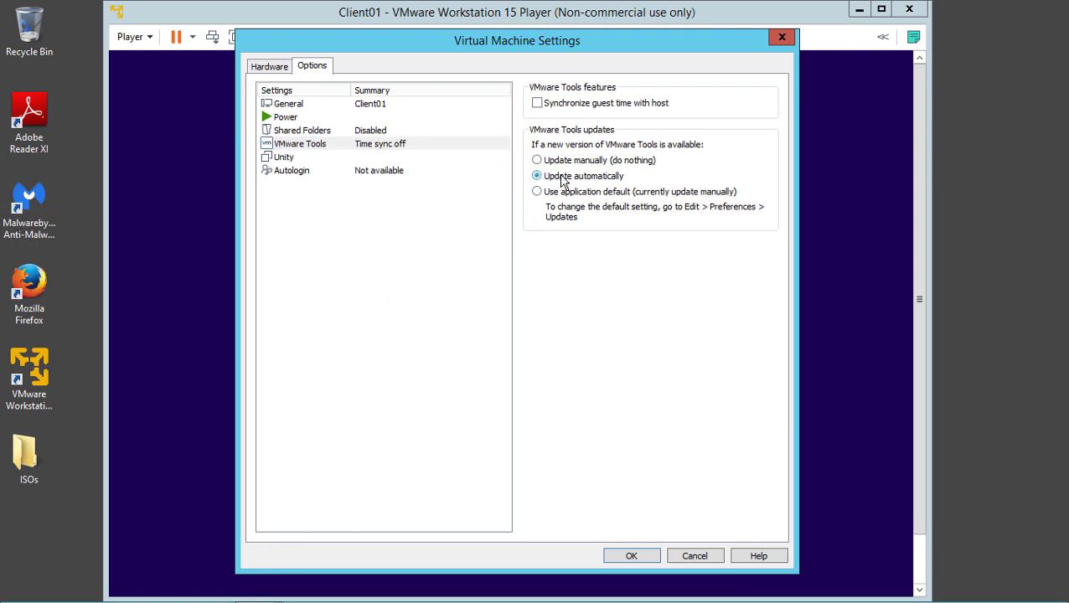
{"action": "left_click", "coordinate": [274, 71]}
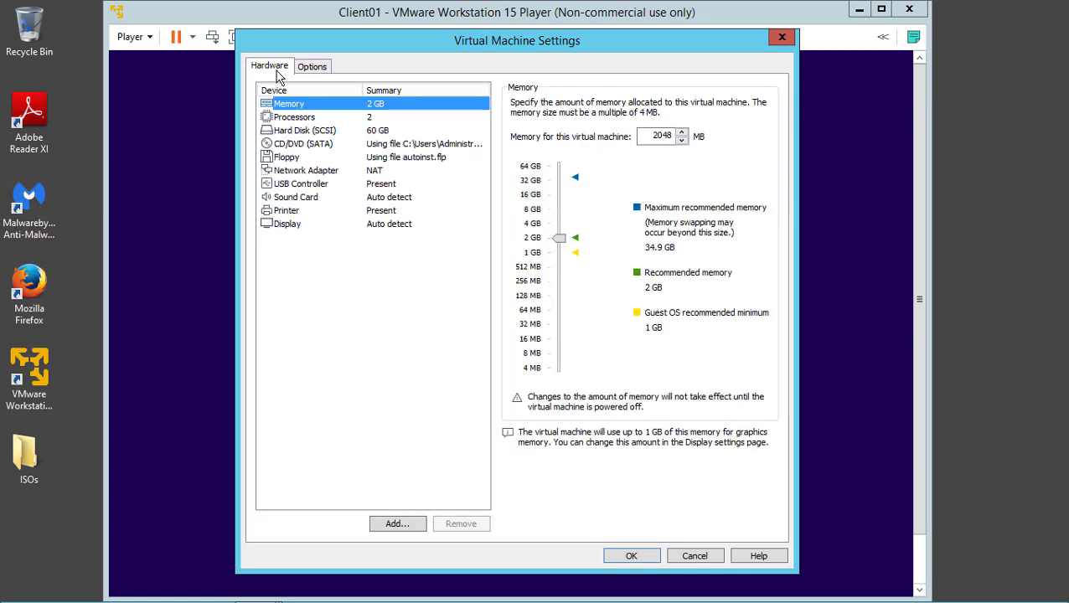
{"action": "left_click", "coordinate": [286, 123]}
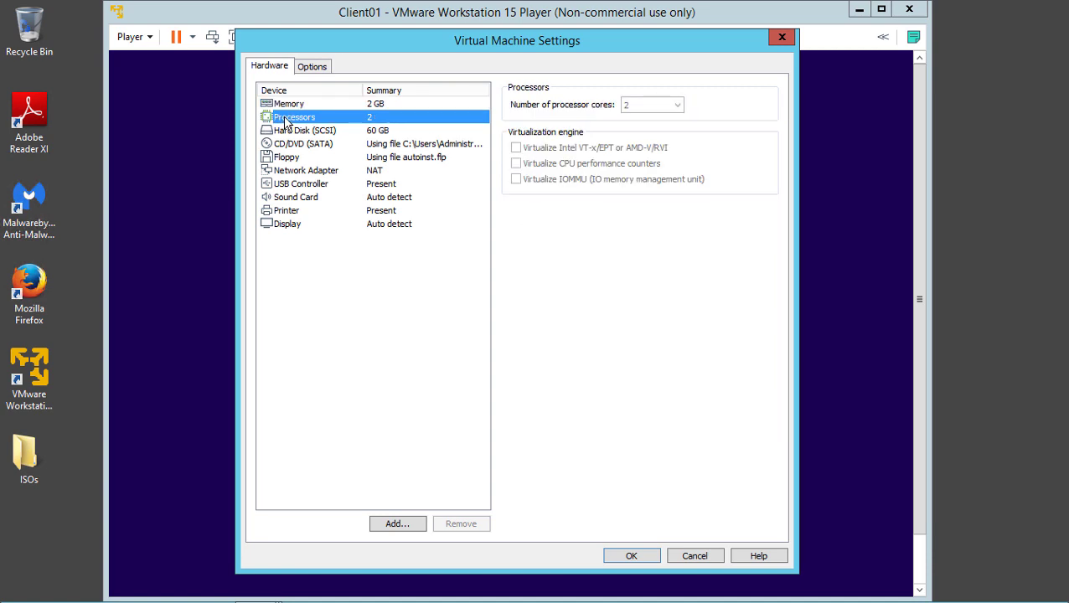
{"action": "left_click", "coordinate": [293, 105]}
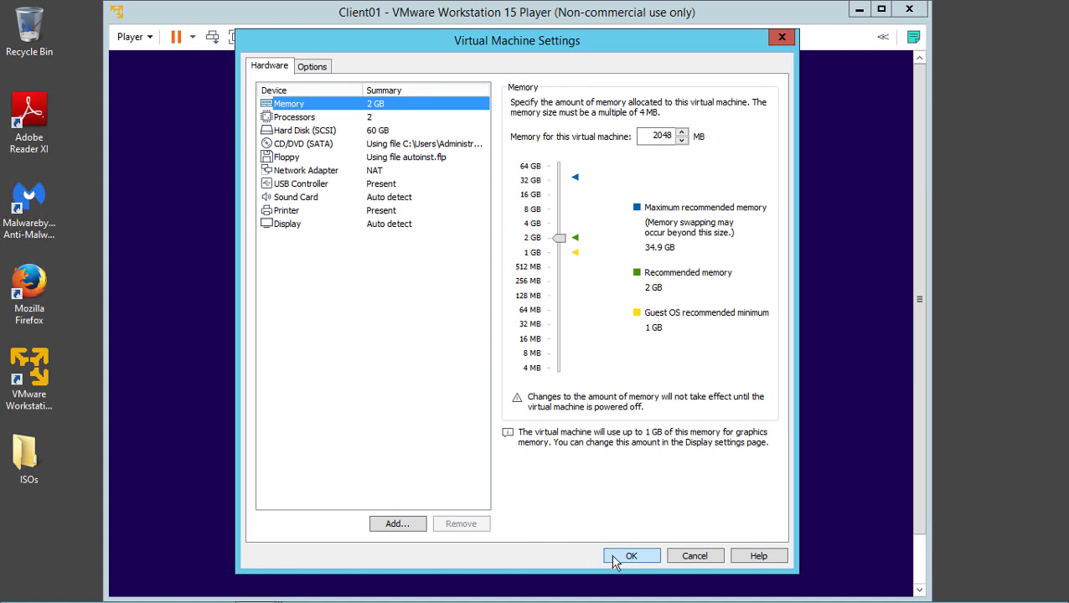
{"action": "left_click", "coordinate": [625, 559]}
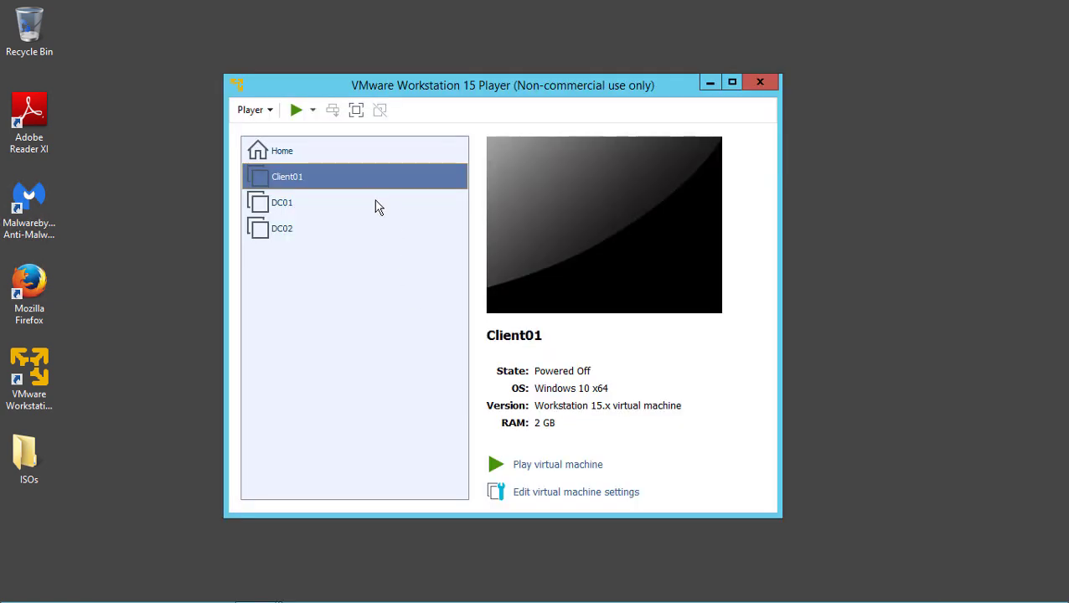
Set Client01's memory to 4000 MB, keep 2 processor cores, save, and power it on
{"action": "right_click", "coordinate": [372, 179]}
{"action": "left_click", "coordinate": [398, 207]}
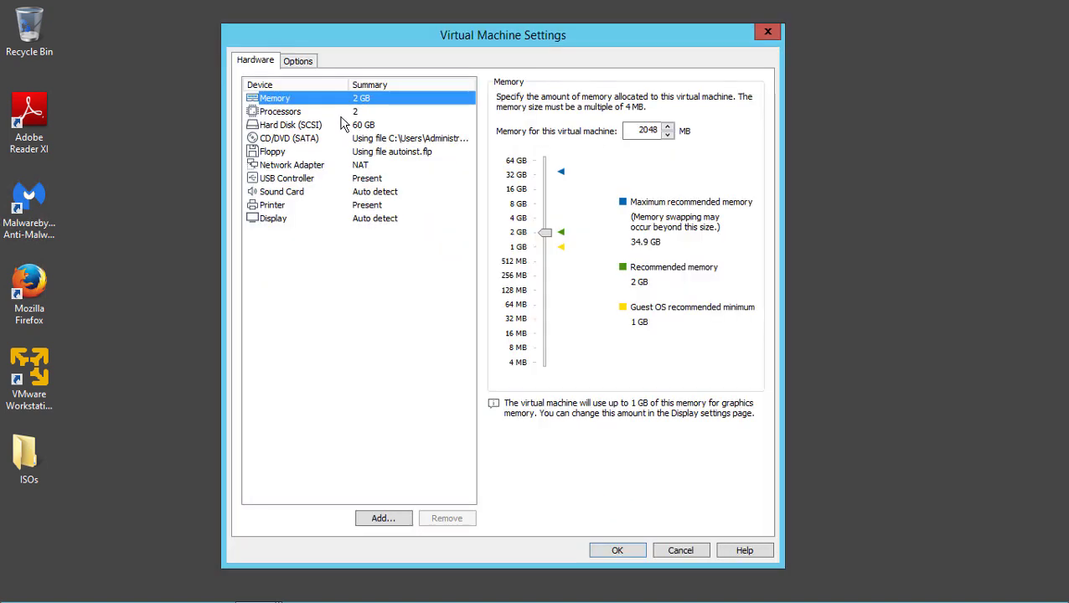
{"action": "double_click", "coordinate": [640, 132]}
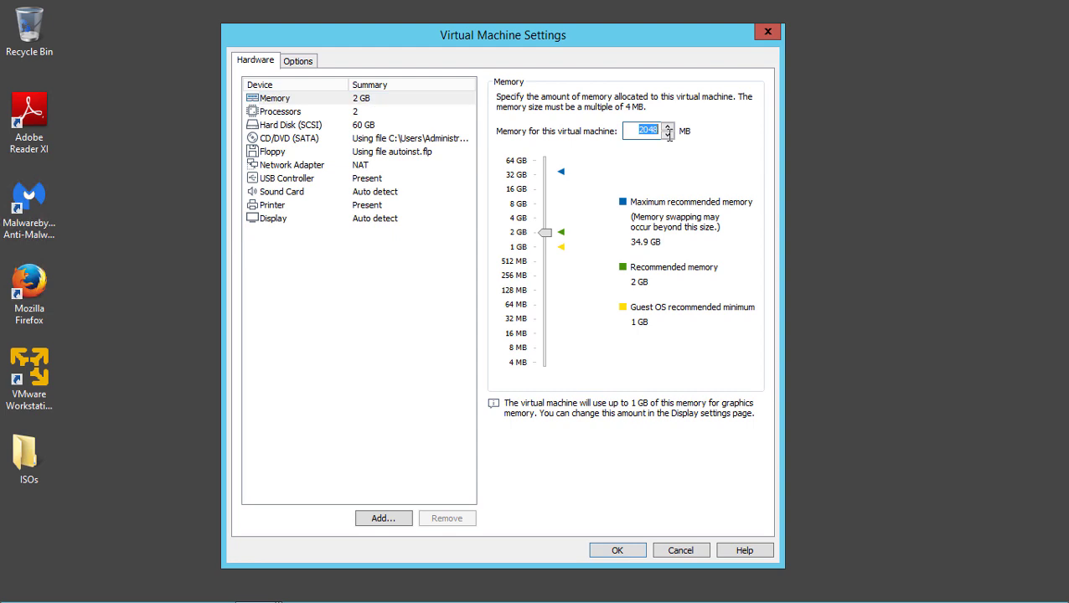
{"action": "type", "text": "4000"}
{"action": "left_click", "coordinate": [381, 116]}
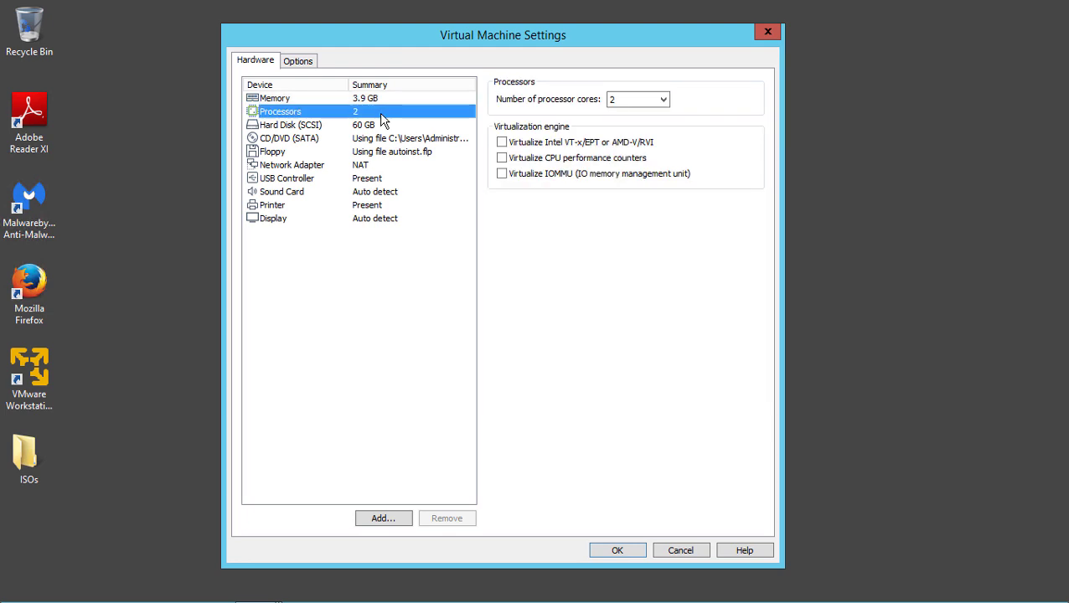
{"action": "left_click", "coordinate": [666, 102]}
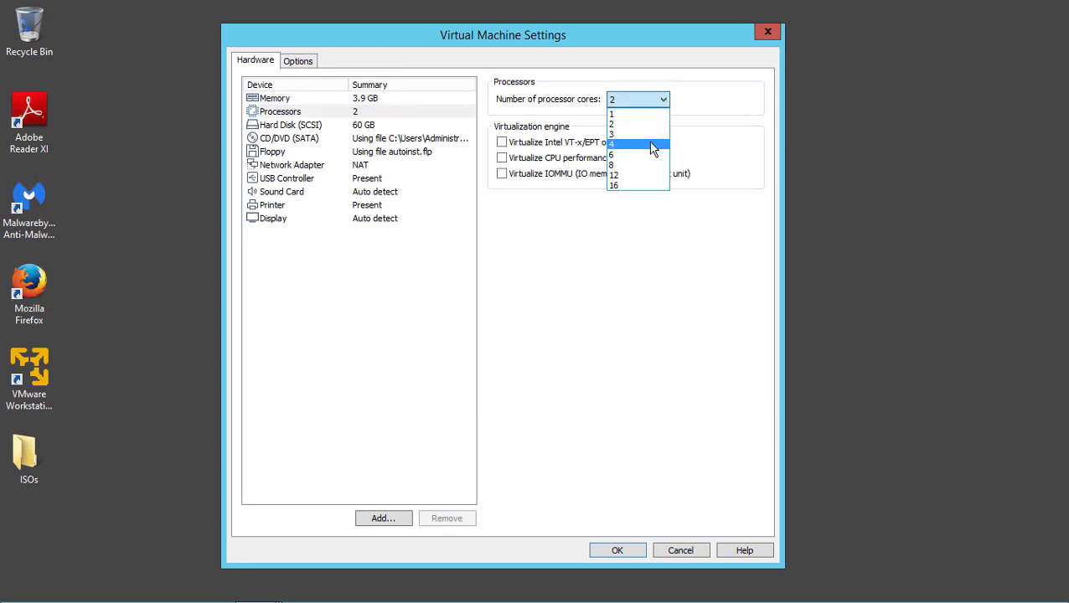
{"action": "left_click", "coordinate": [706, 95]}
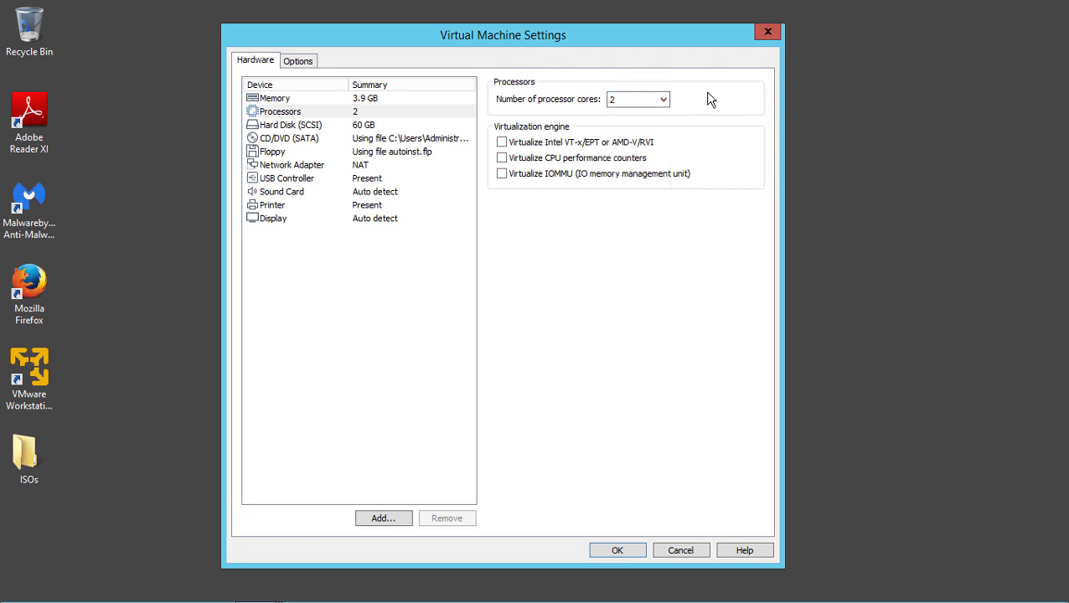
{"action": "left_click", "coordinate": [598, 547]}
{"action": "left_click", "coordinate": [521, 465]}
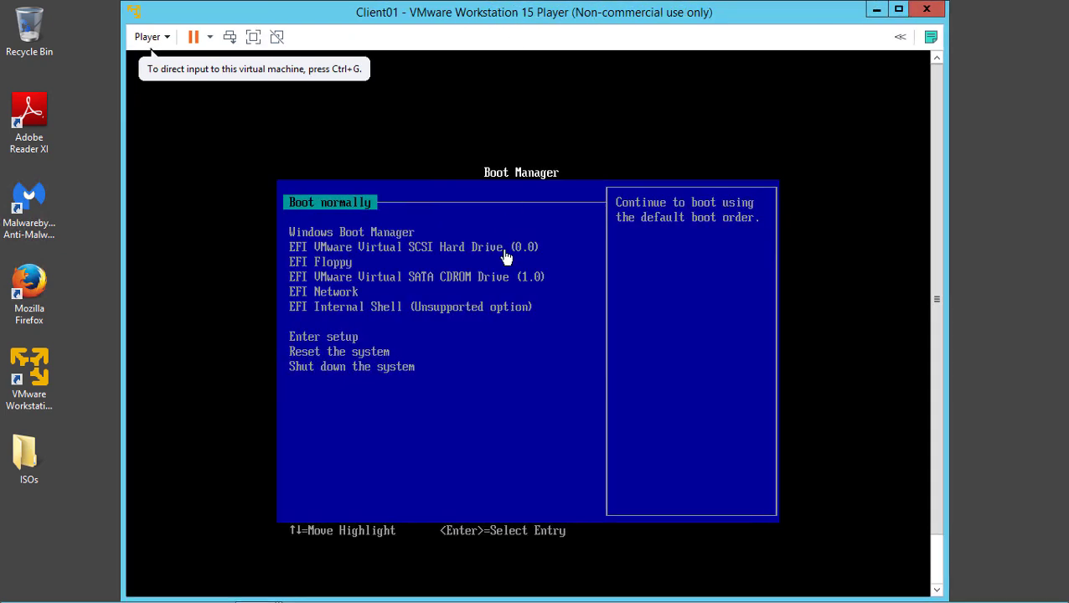
Boot Client01 normally and sign in as Administrator with the account password
{"action": "left_click", "coordinate": [513, 267]}
{"action": "key", "text": "Return"}
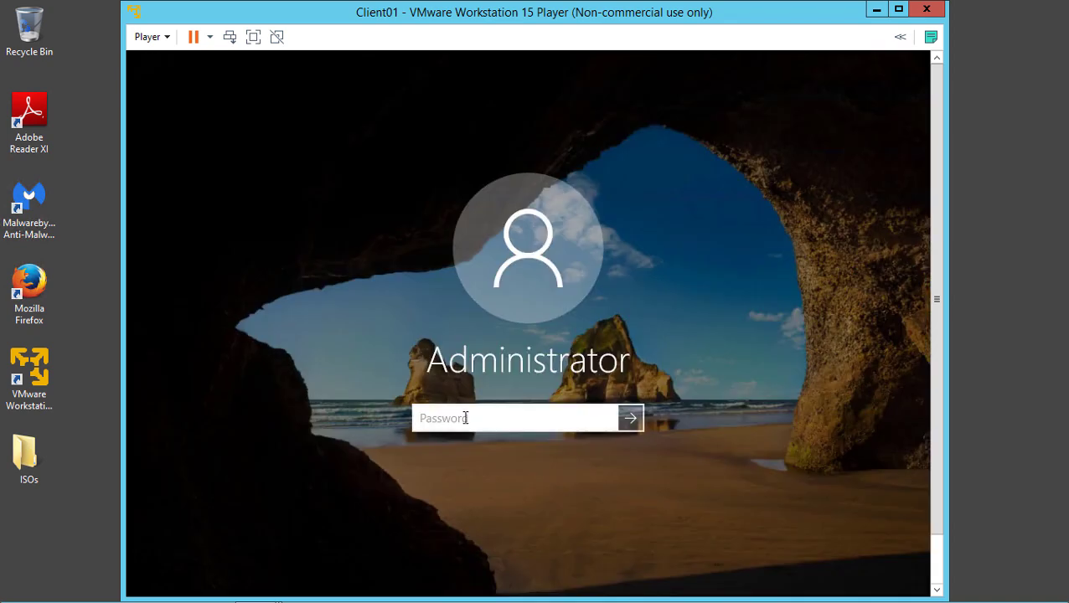
{"action": "type", "text": "Pa"}
{"action": "key", "text": "Return"}
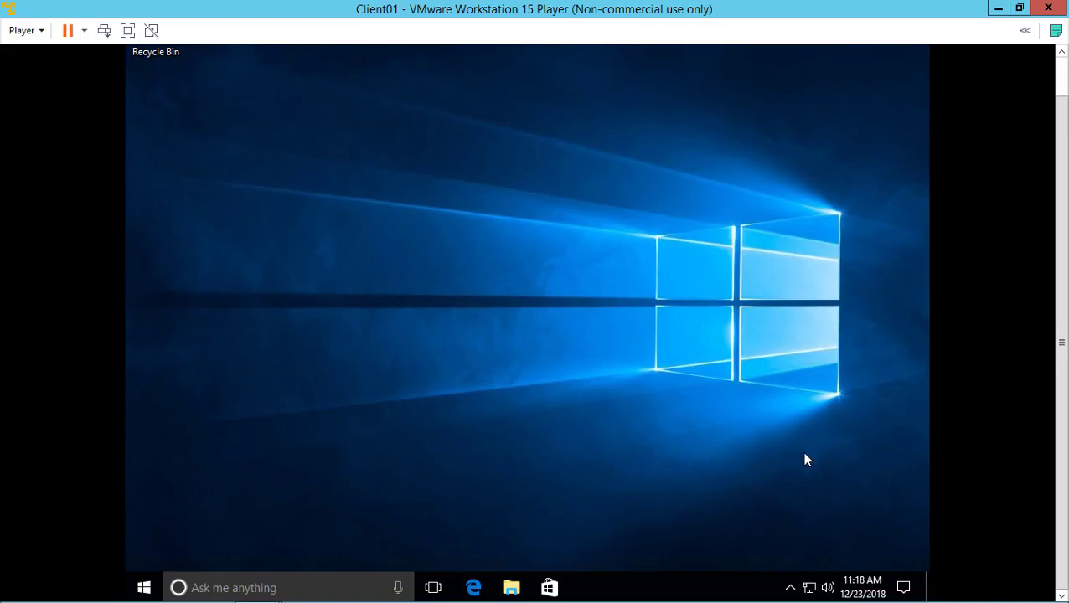
Reach Client01's Network and Sharing Center through Settings > Network & Internet
{"action": "right_click", "coordinate": [809, 587]}
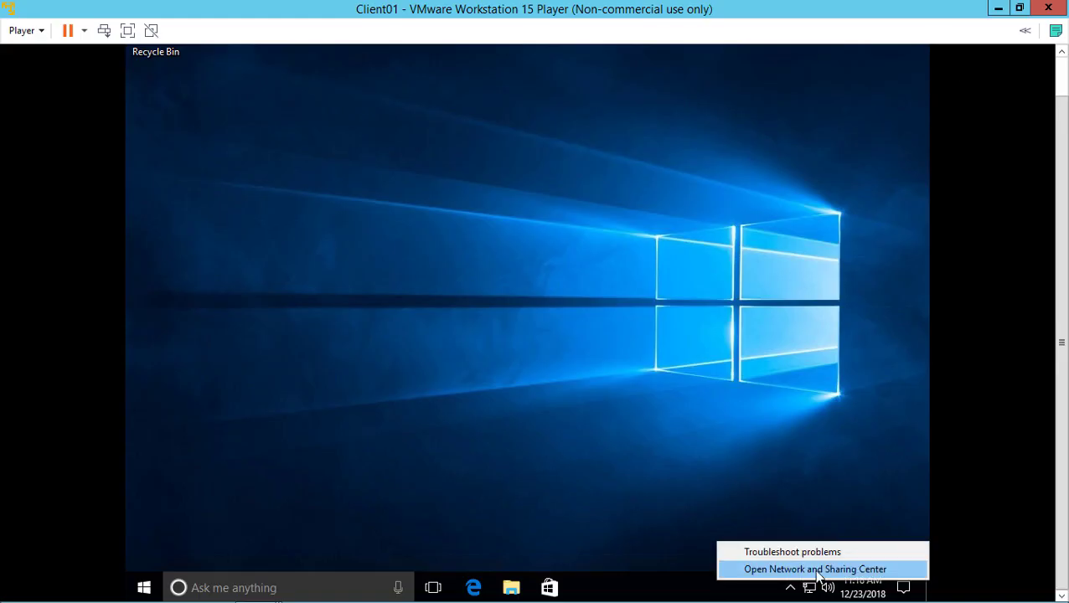
{"action": "left_click", "coordinate": [813, 569]}
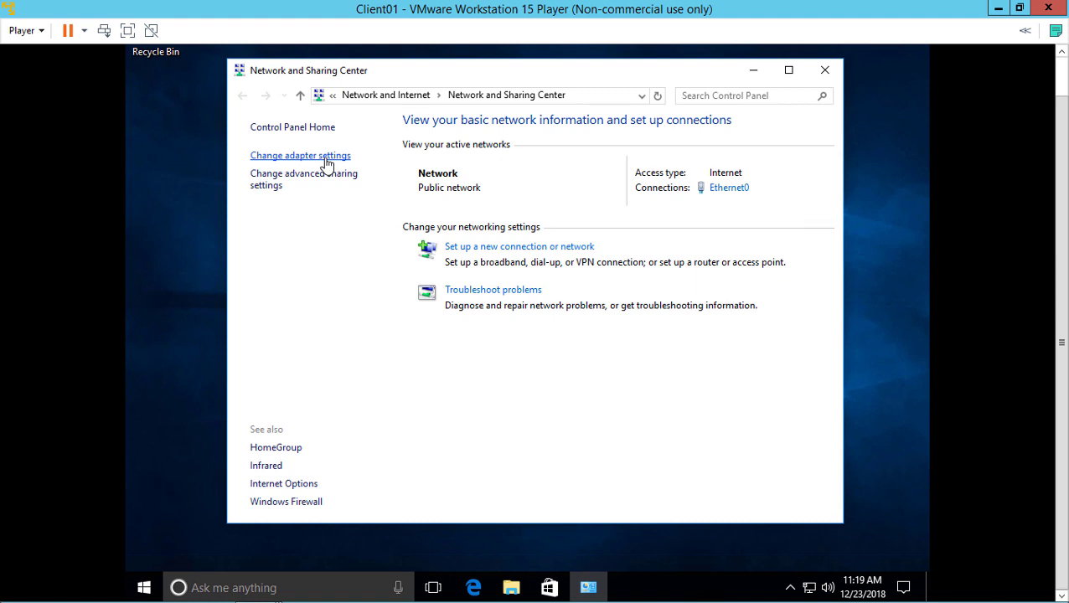
{"action": "left_click", "coordinate": [144, 590]}
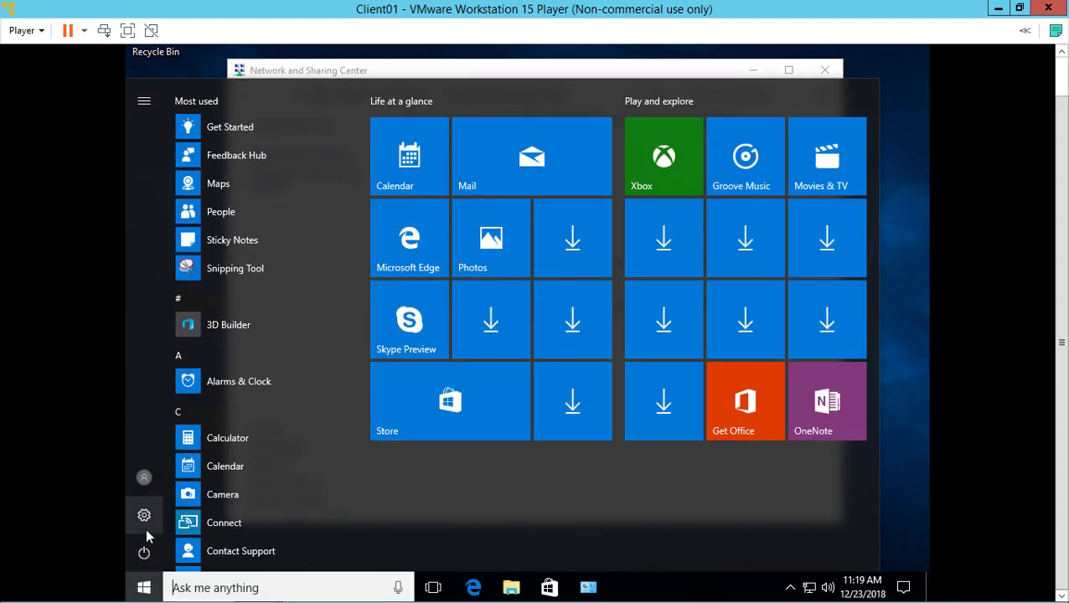
{"action": "left_click", "coordinate": [144, 516]}
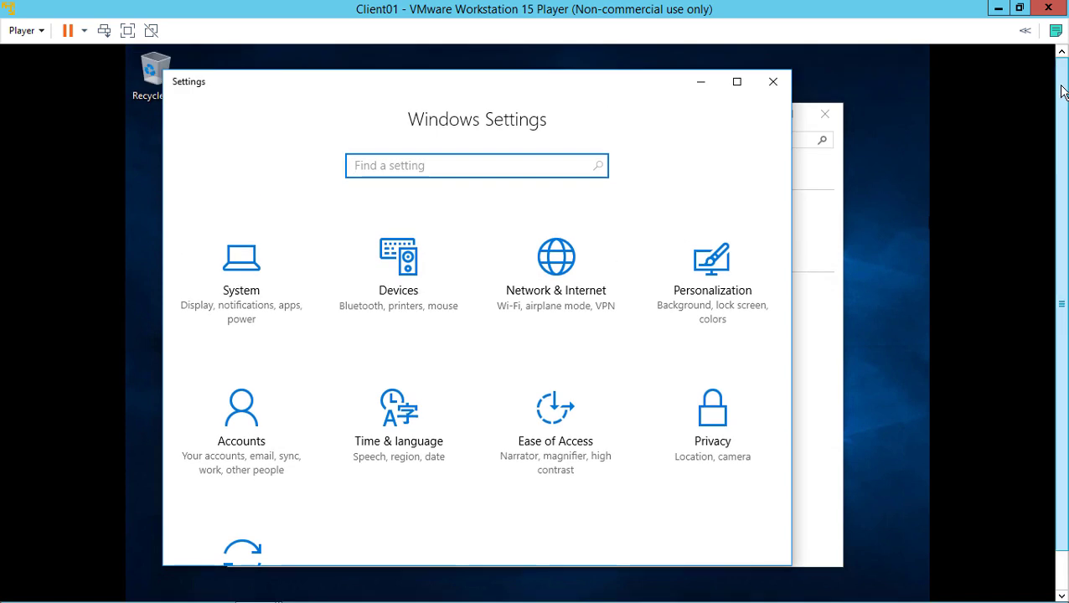
{"action": "left_click", "coordinate": [560, 268]}
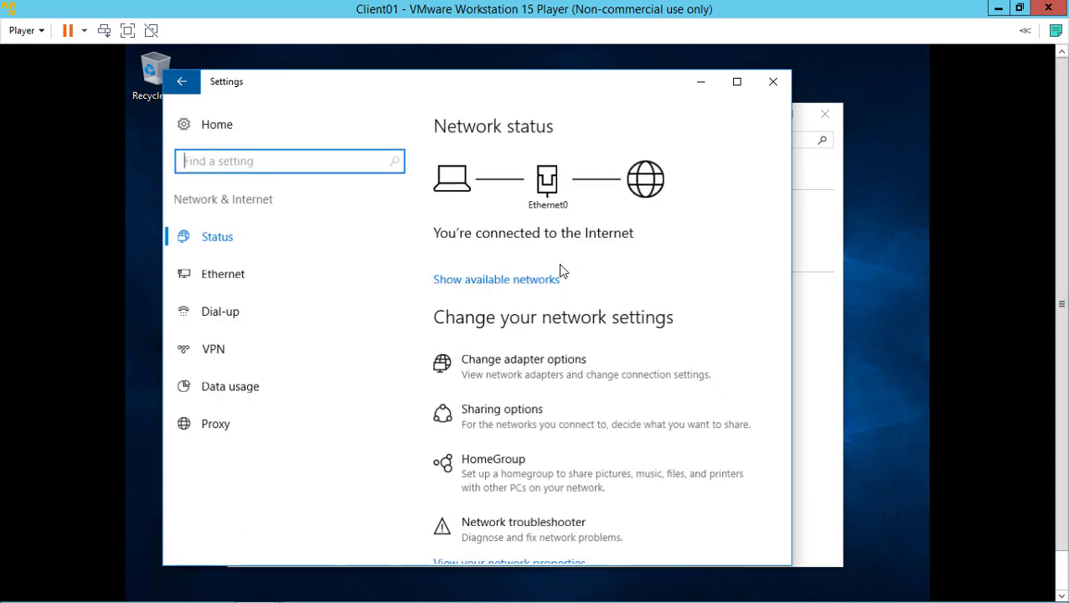
{"action": "scroll", "coordinate": [618, 341], "scroll_direction": "down", "scroll_amount": 5}
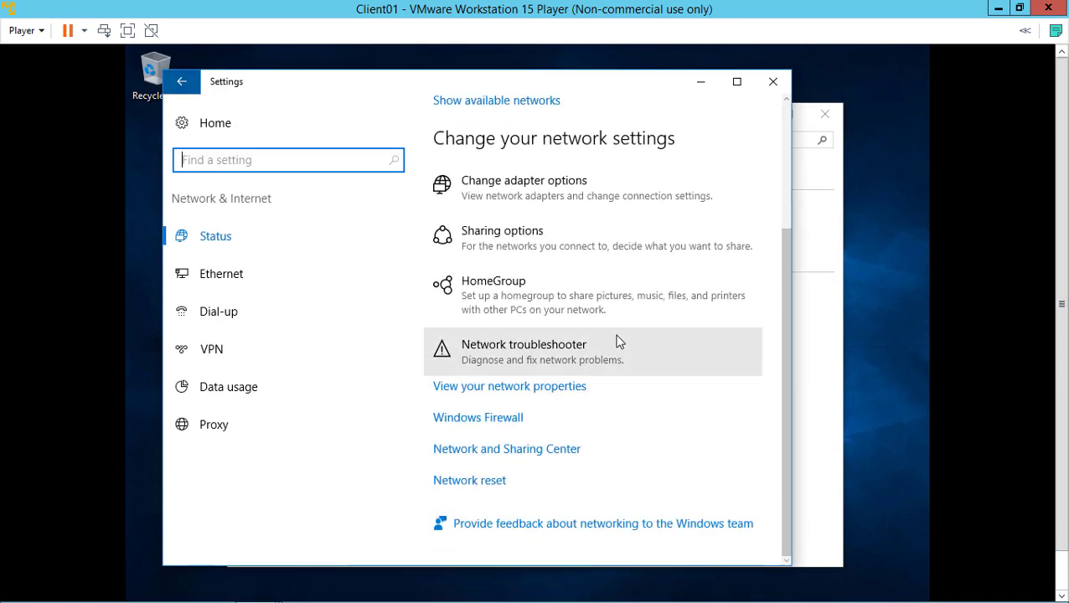
{"action": "left_click", "coordinate": [550, 457]}
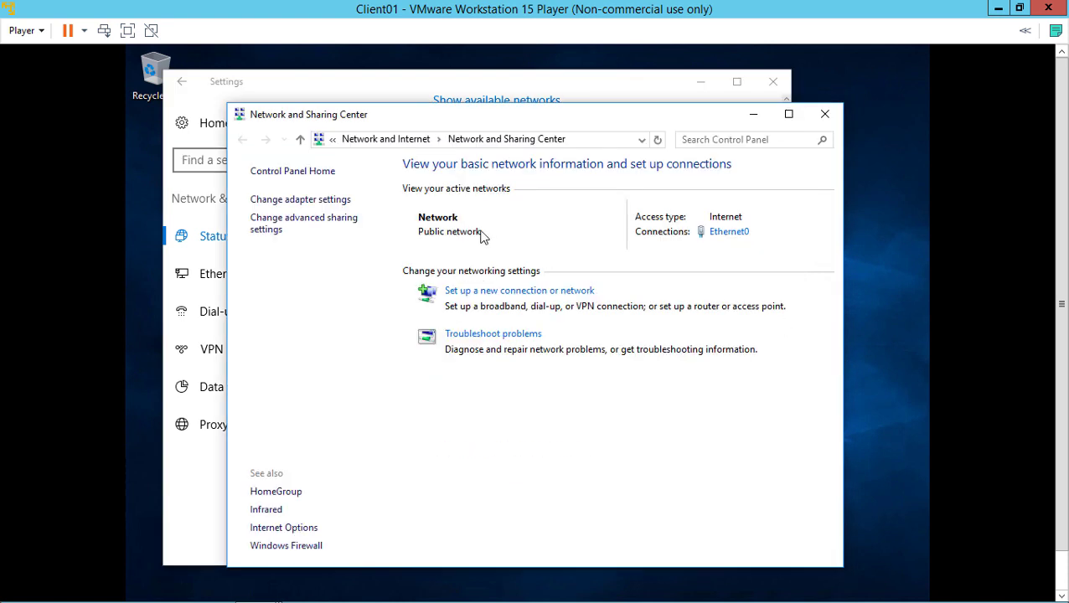
Open the Ethernet0 adapter's Properties from Change adapter settings
{"action": "left_click", "coordinate": [305, 201]}
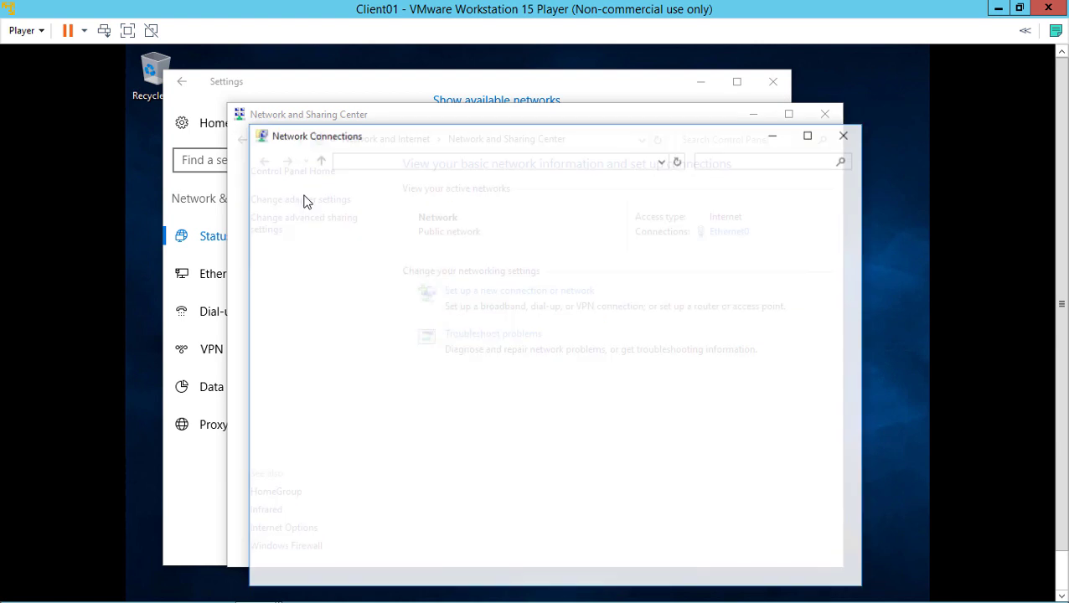
{"action": "left_click", "coordinate": [317, 217]}
{"action": "key", "text": "shift+F10"}
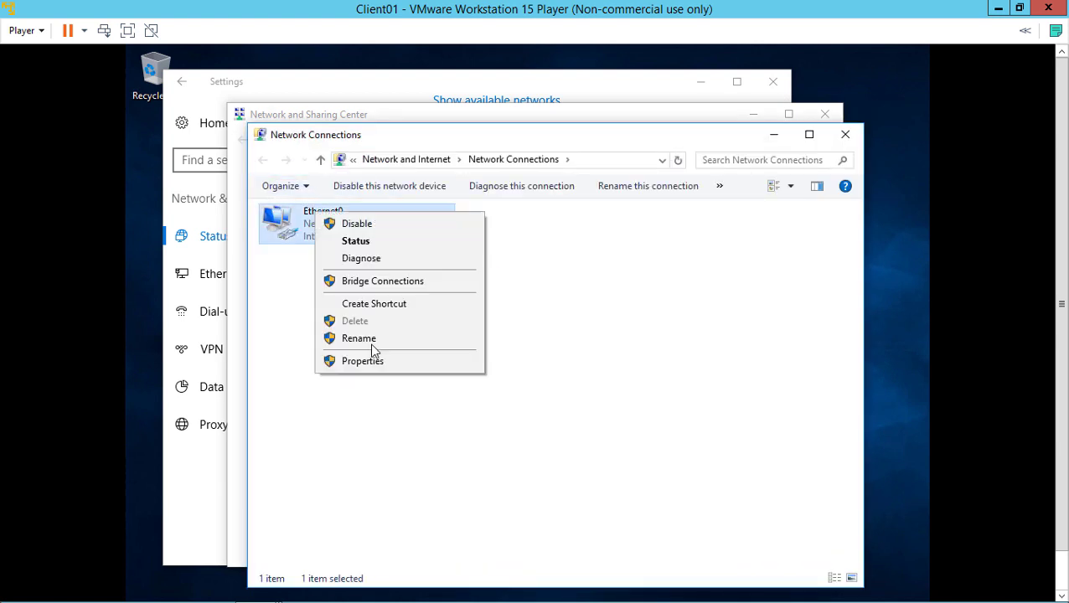
{"action": "left_click", "coordinate": [387, 363]}
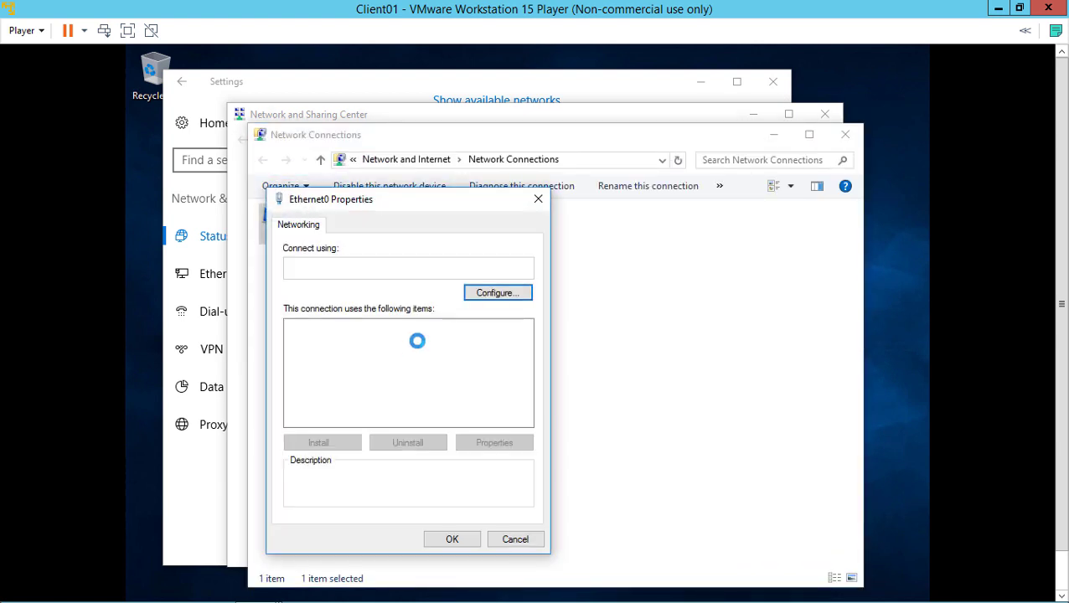
Set Ethernet0's IPv4 to static 192.168.0.3, mask 255.255.255.0, DNS 192.168.0.1, and confirm
{"action": "left_click_drag", "start_coordinate": [461, 200], "coordinate": [585, 134]}
{"action": "double_click", "coordinate": [549, 300]}
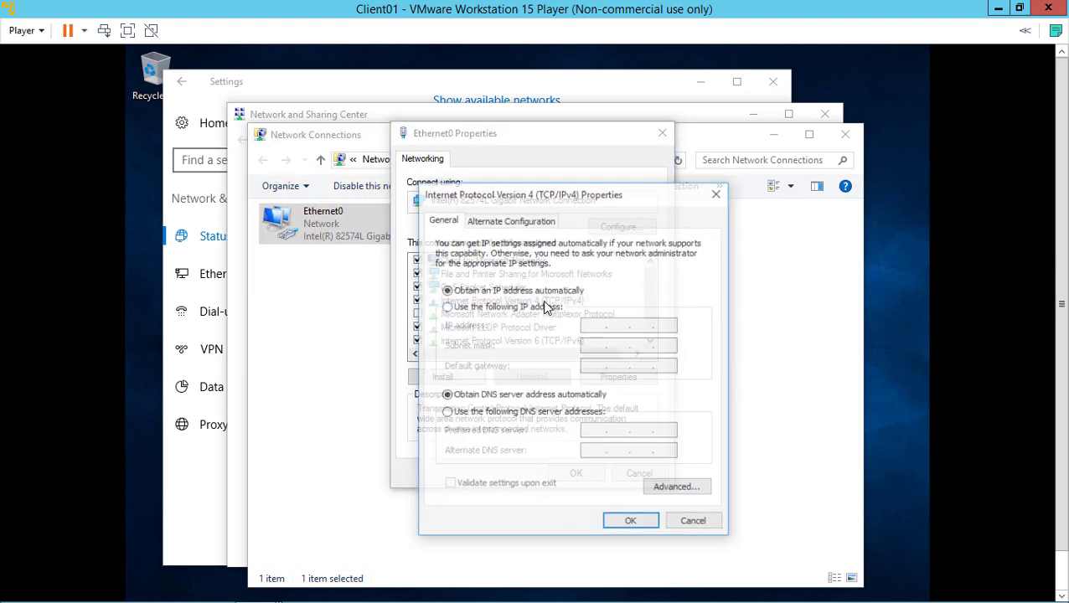
{"action": "left_click", "coordinate": [545, 310]}
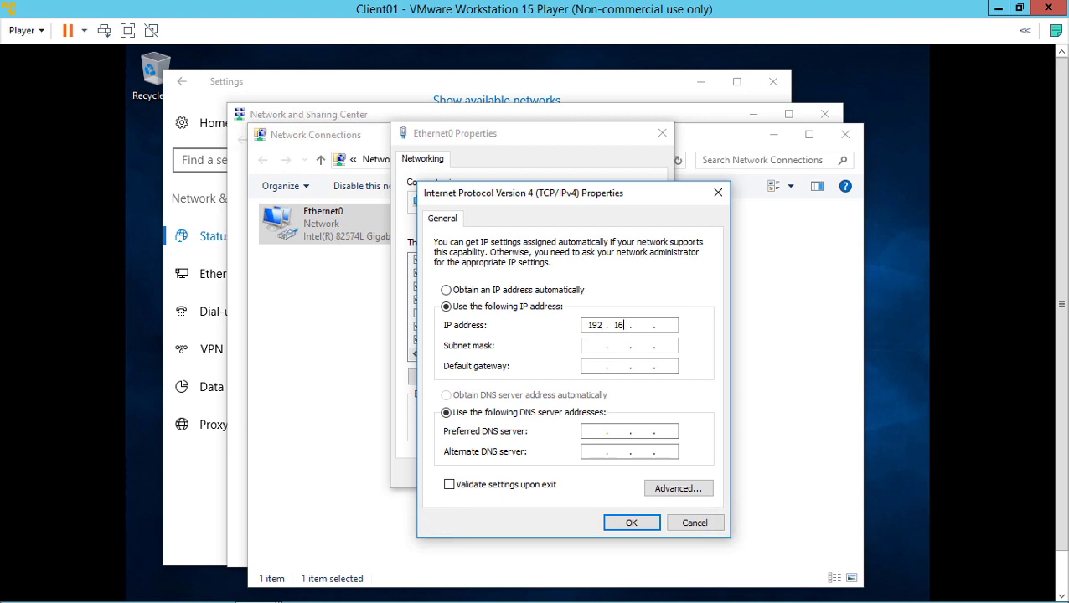
{"action": "type", "text": "192.168.0.3"}
{"action": "key", "text": "Tab"}
{"action": "key", "text": "Tab"}
{"action": "key", "text": "Tab"}
{"action": "key", "text": "Tab"}
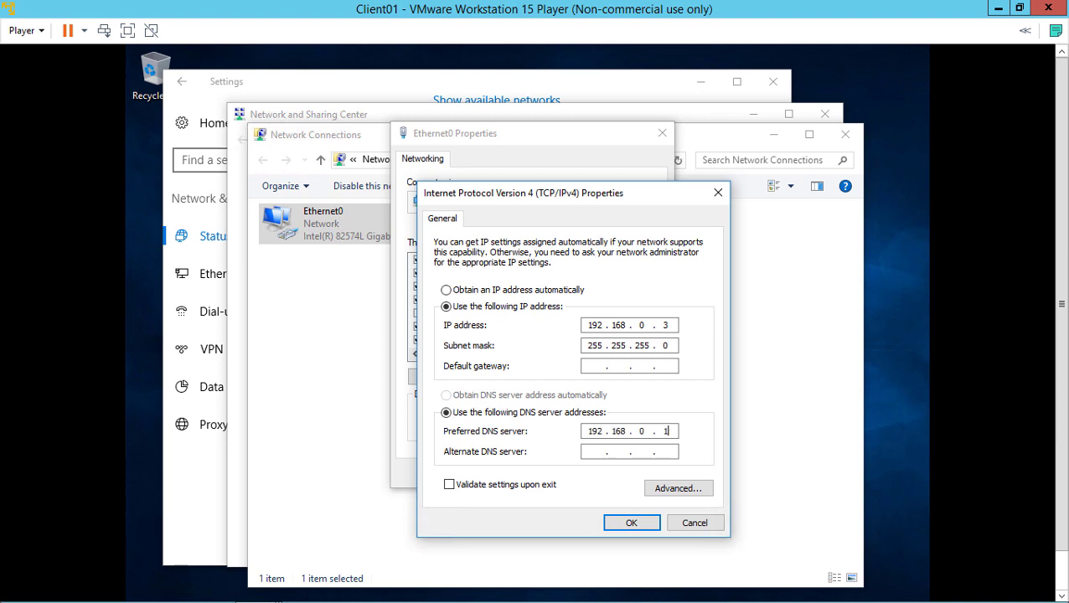
{"action": "left_click", "coordinate": [631, 522]}
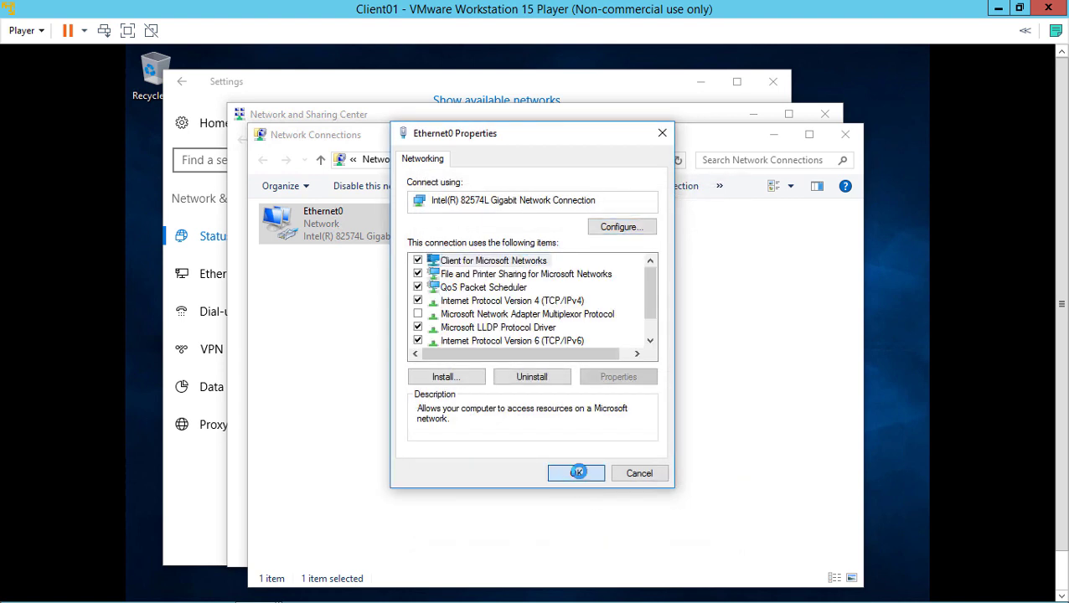
{"action": "left_click", "coordinate": [577, 475]}
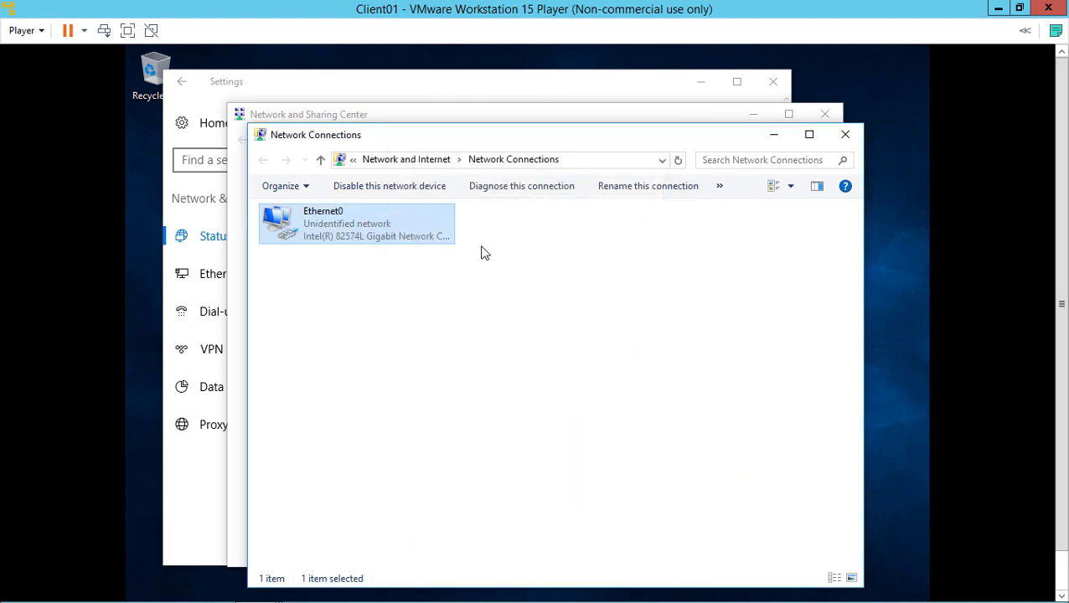
Uncheck Internet Protocol Version 6 on Client01's Ethernet0 and close Network Connections
{"action": "right_click", "coordinate": [383, 229]}
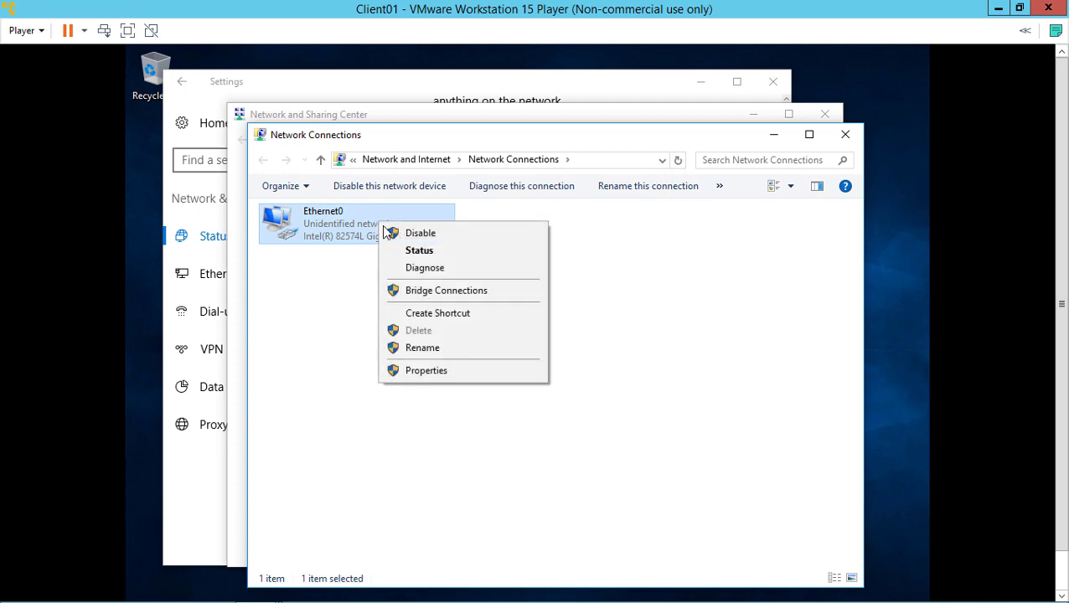
{"action": "left_click", "coordinate": [427, 370]}
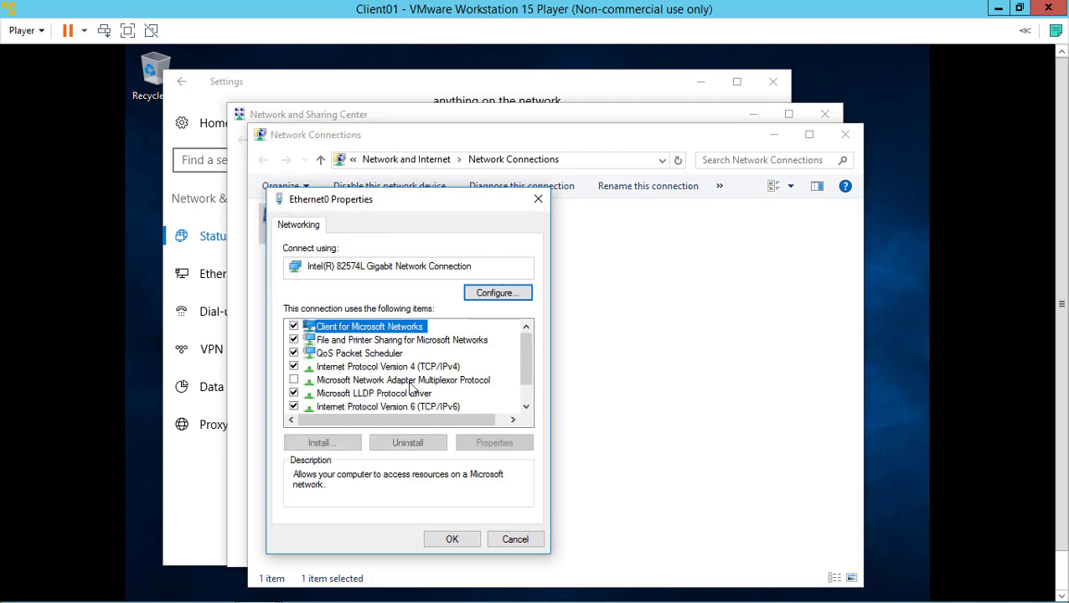
{"action": "left_click", "coordinate": [293, 407]}
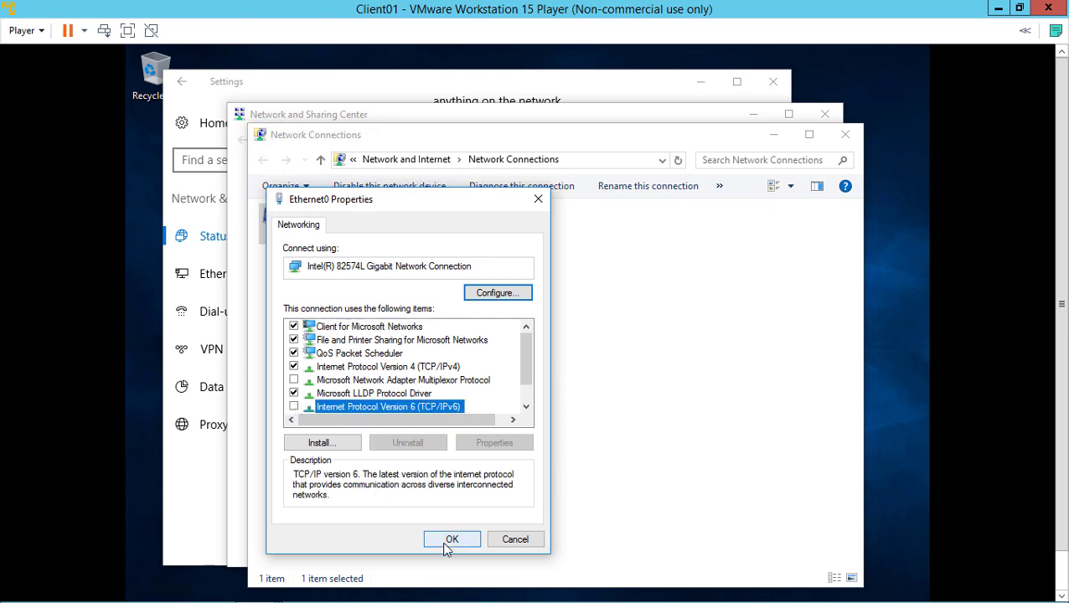
{"action": "left_click", "coordinate": [446, 543]}
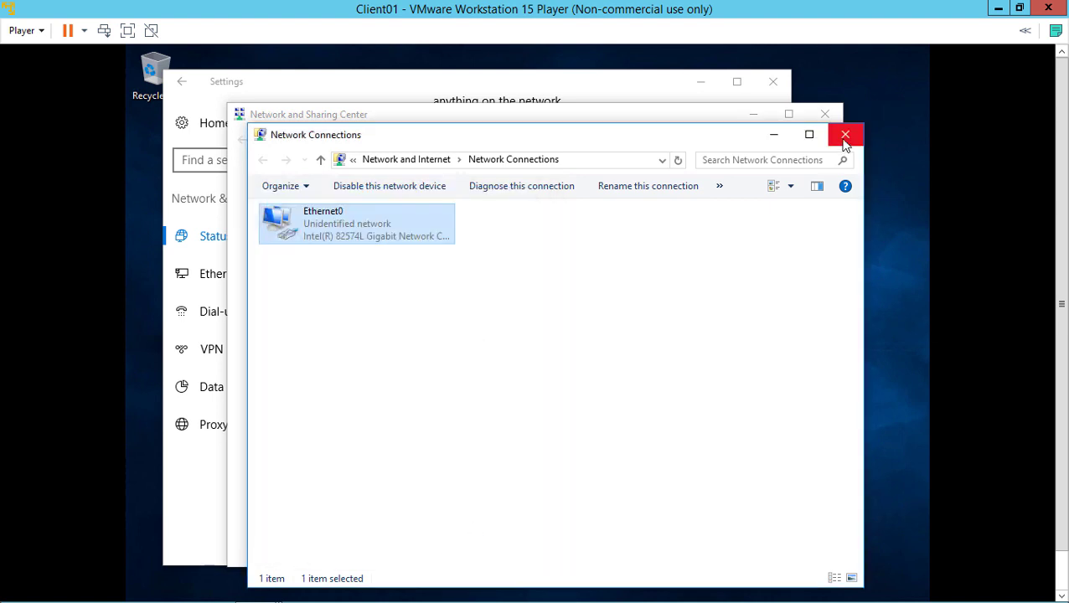
{"action": "left_click", "coordinate": [846, 134]}
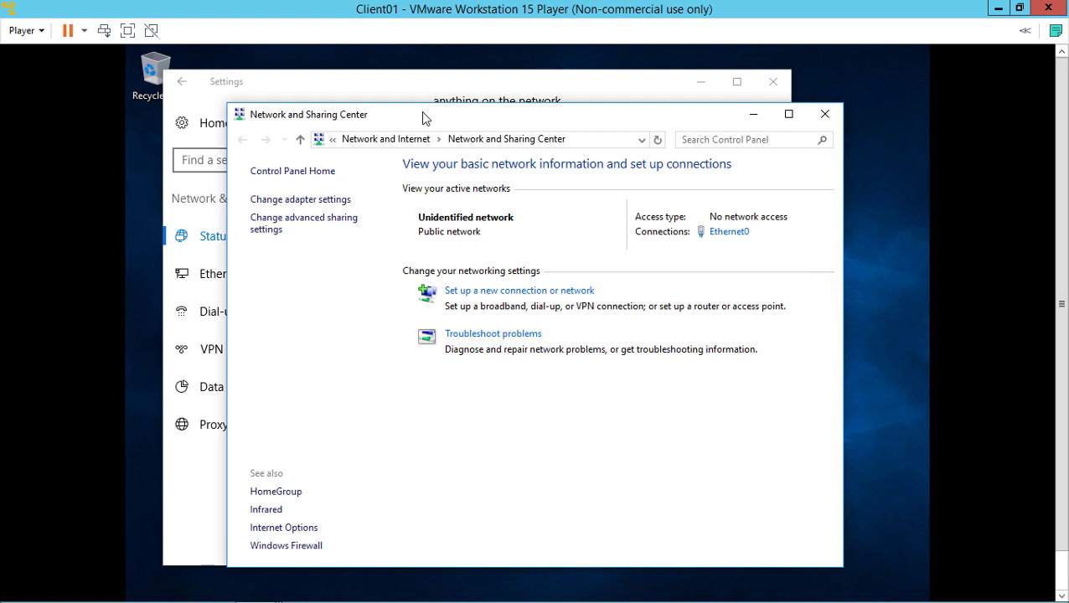
{"action": "left_click", "coordinate": [582, 142]}
Open Control Panel in Large icons, then System's Change settings showing DESKTOP-0C45P64 in WORKGROUP
{"action": "type", "text": "cont"}
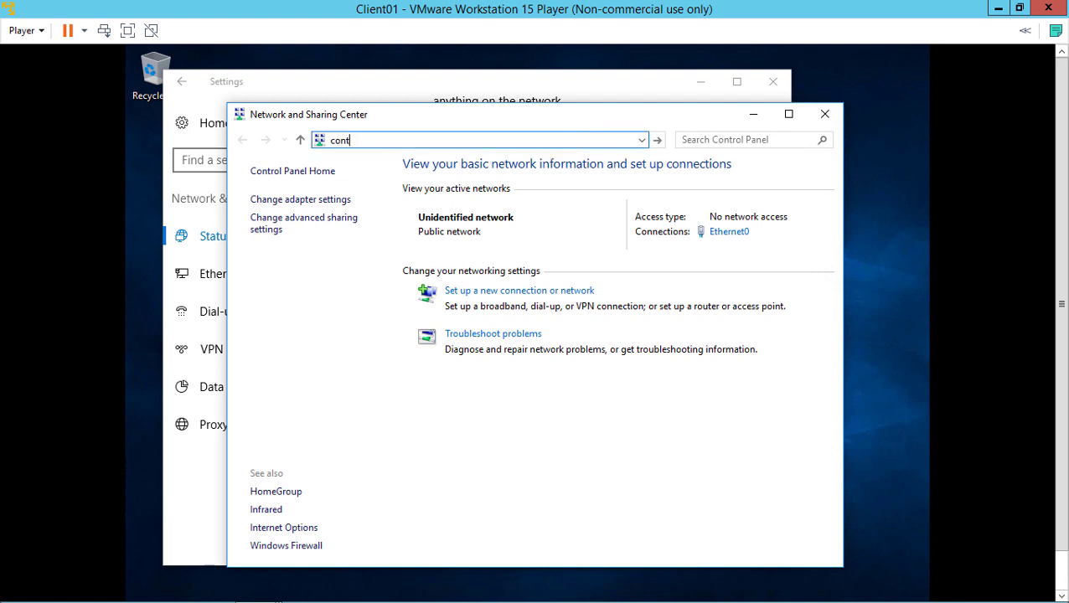
{"action": "type", "text": "rol panel"}
{"action": "key", "text": "Return"}
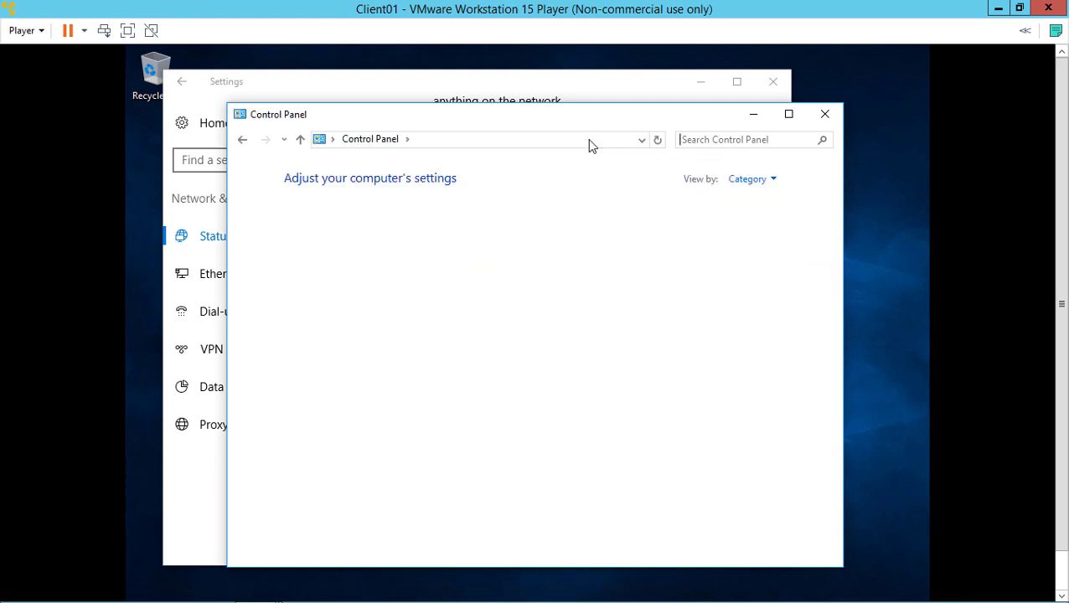
{"action": "left_click", "coordinate": [748, 180]}
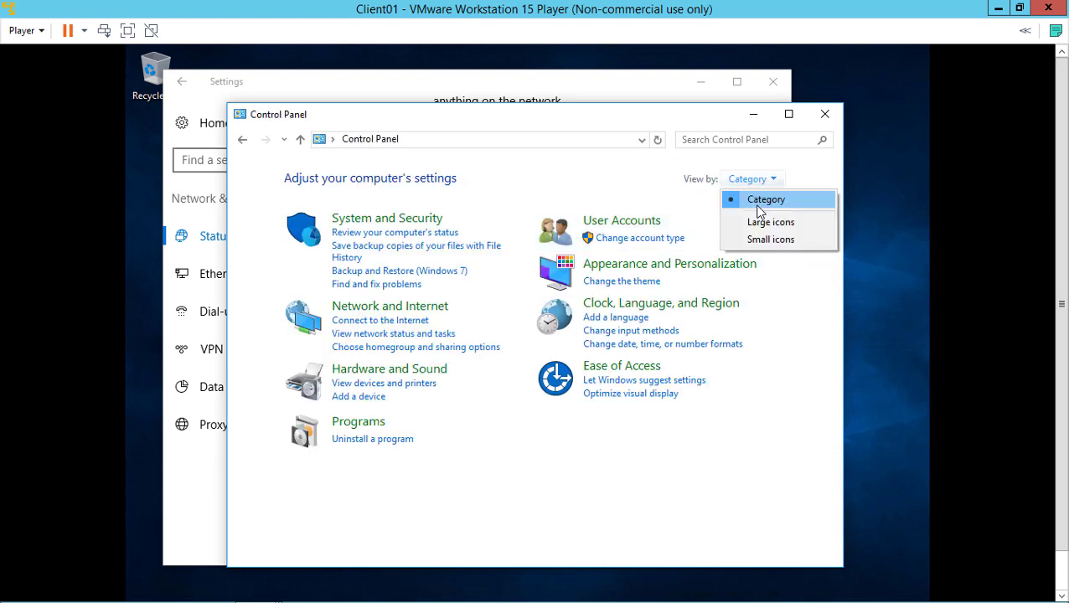
{"action": "left_click", "coordinate": [762, 222]}
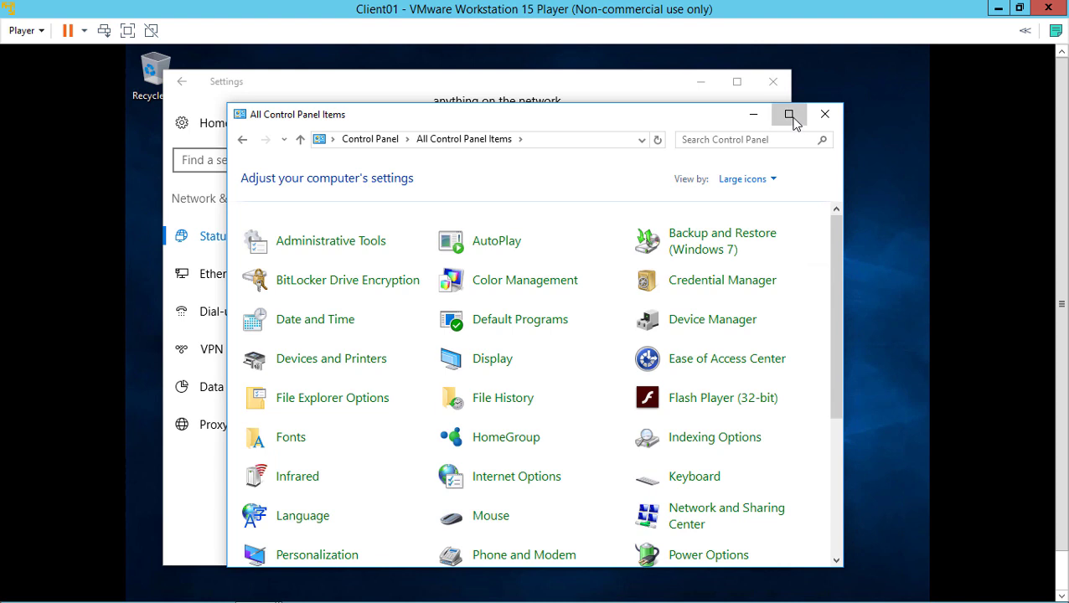
{"action": "left_click", "coordinate": [789, 115]}
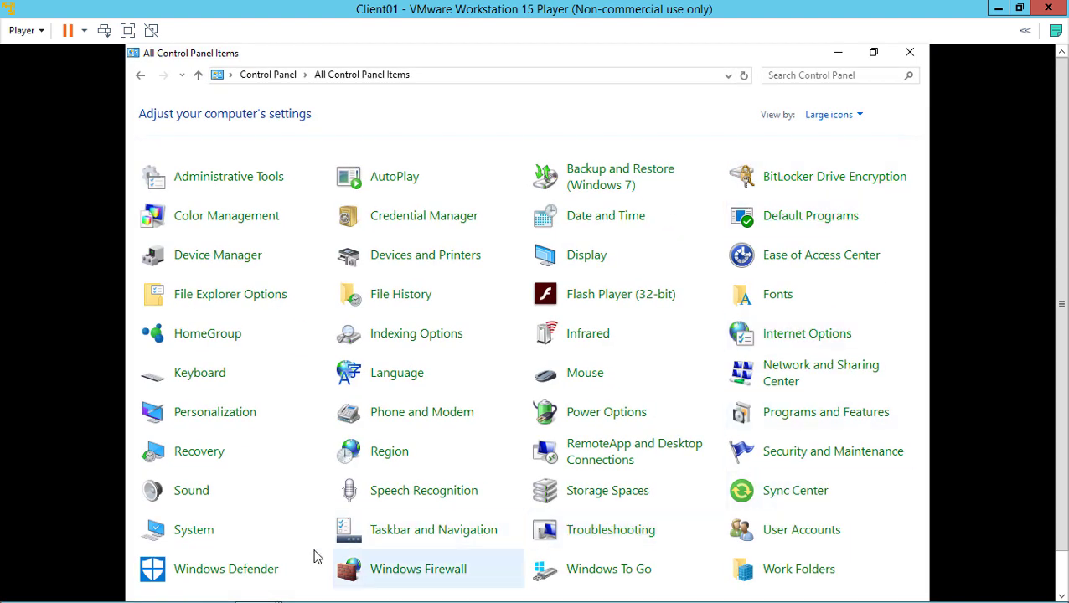
{"action": "left_click", "coordinate": [205, 534]}
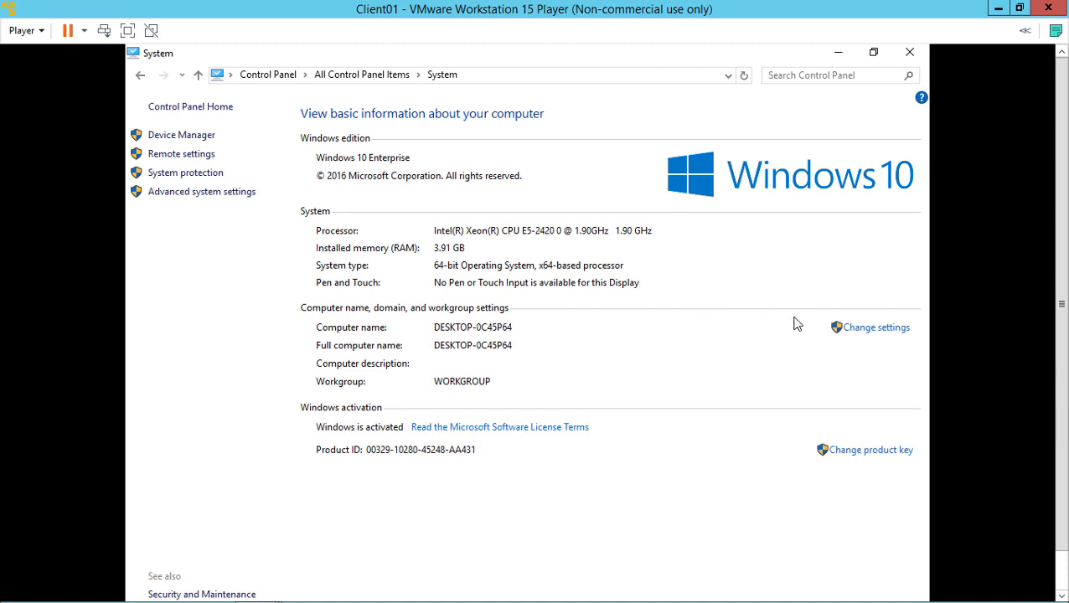
{"action": "left_click", "coordinate": [864, 330]}
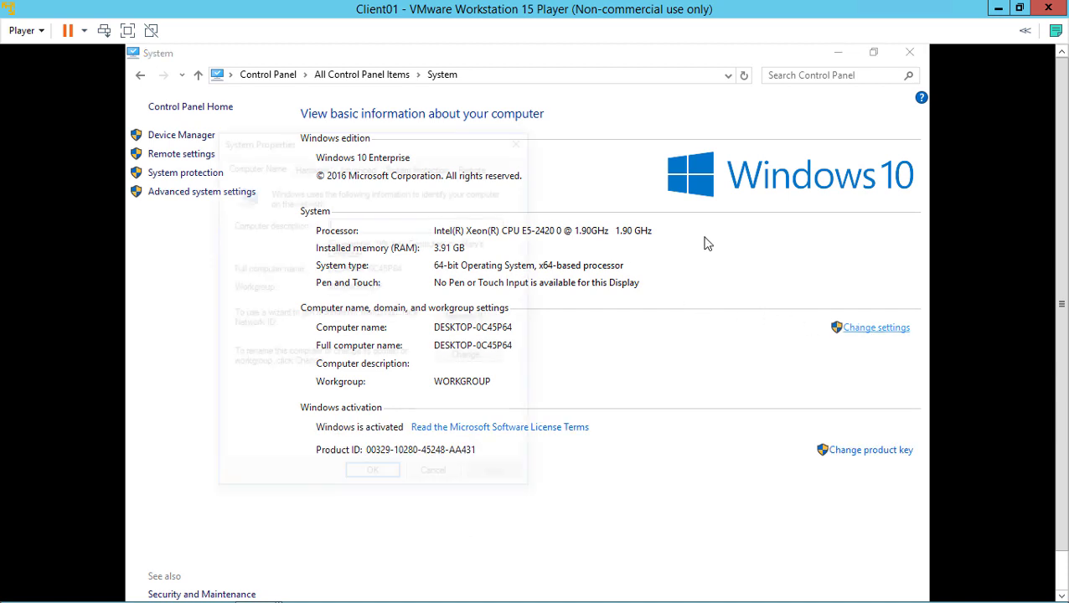
{"action": "left_click_drag", "start_coordinate": [395, 138], "coordinate": [562, 115]}
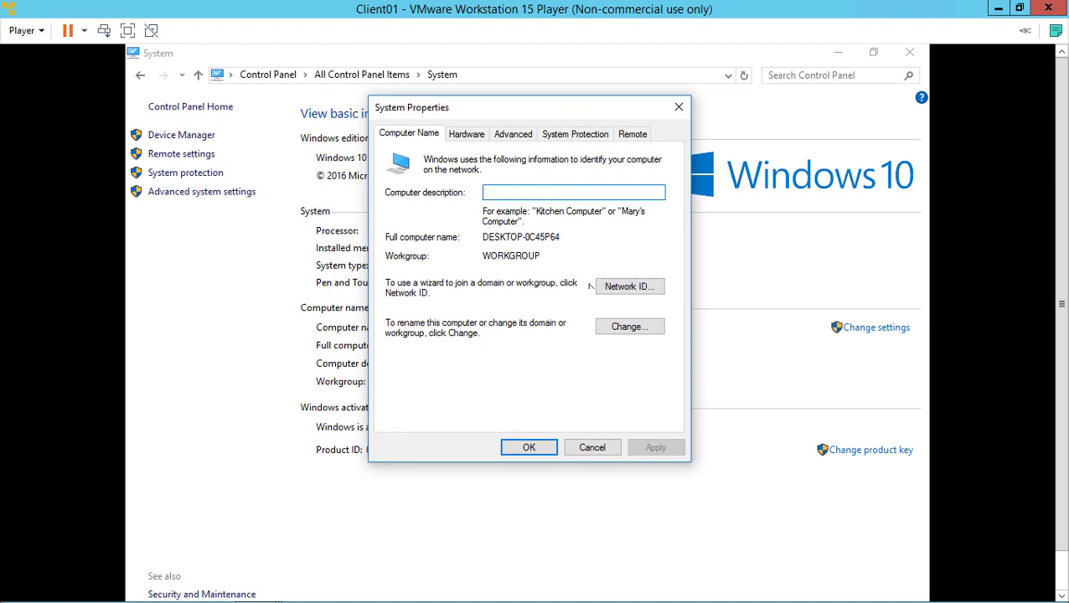
Name the computer Client01 and submit joining the widgetllc.internal domain
{"action": "left_click", "coordinate": [629, 331]}
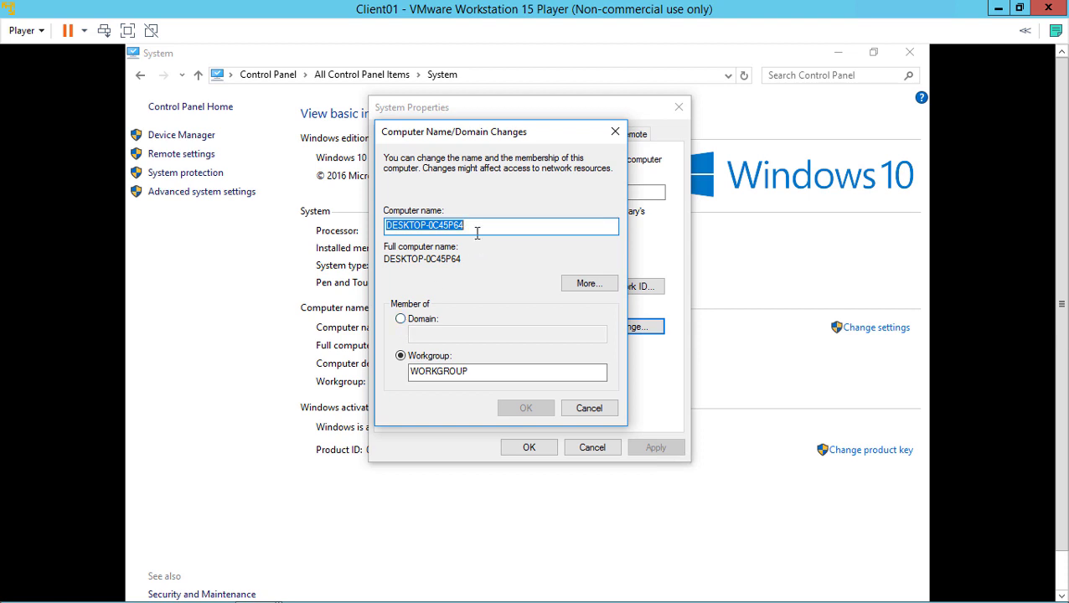
{"action": "type", "text": "Client01"}
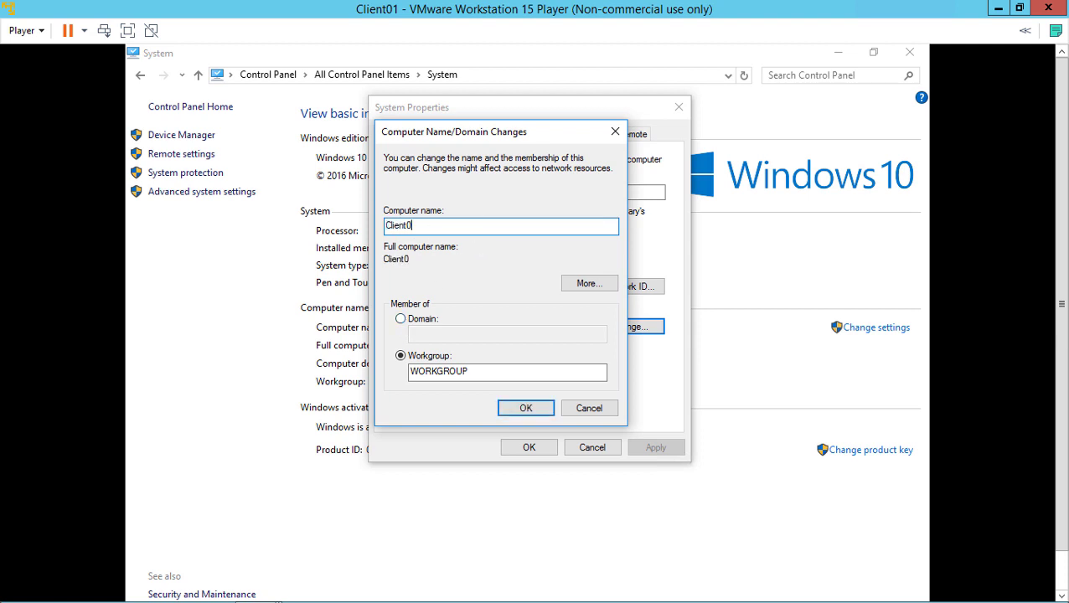
{"action": "left_click", "coordinate": [428, 319]}
{"action": "left_click", "coordinate": [431, 331]}
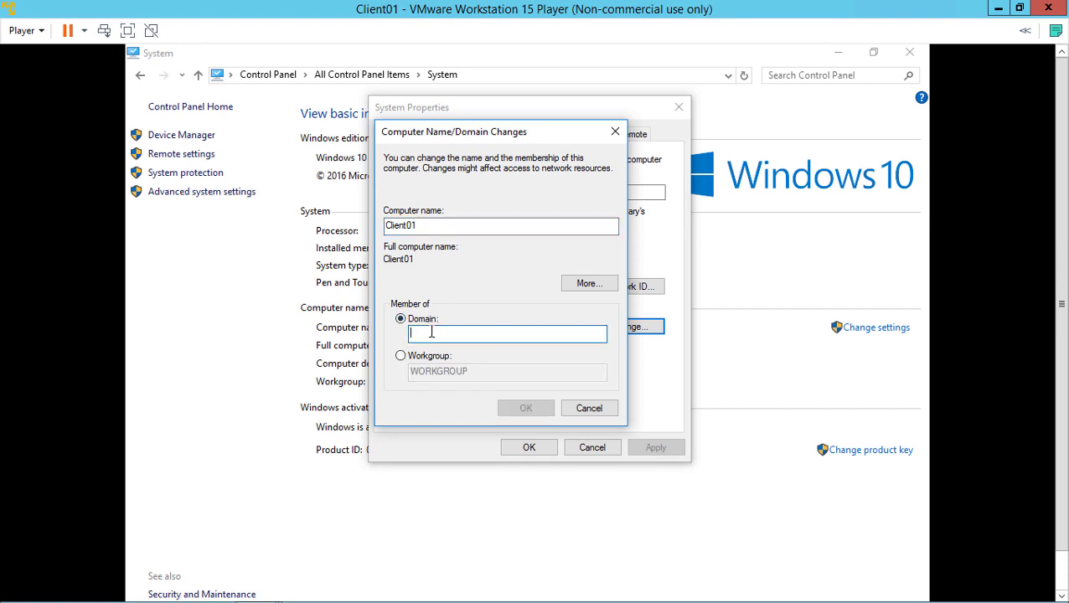
{"action": "type", "text": "widgetc.internal"}
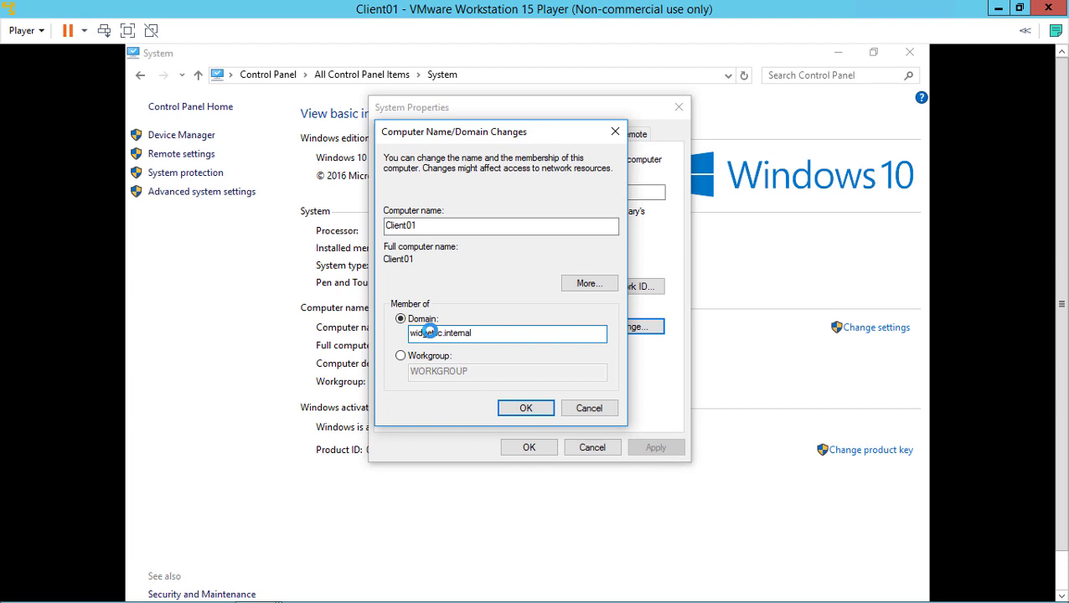
{"action": "key", "text": "Return"}
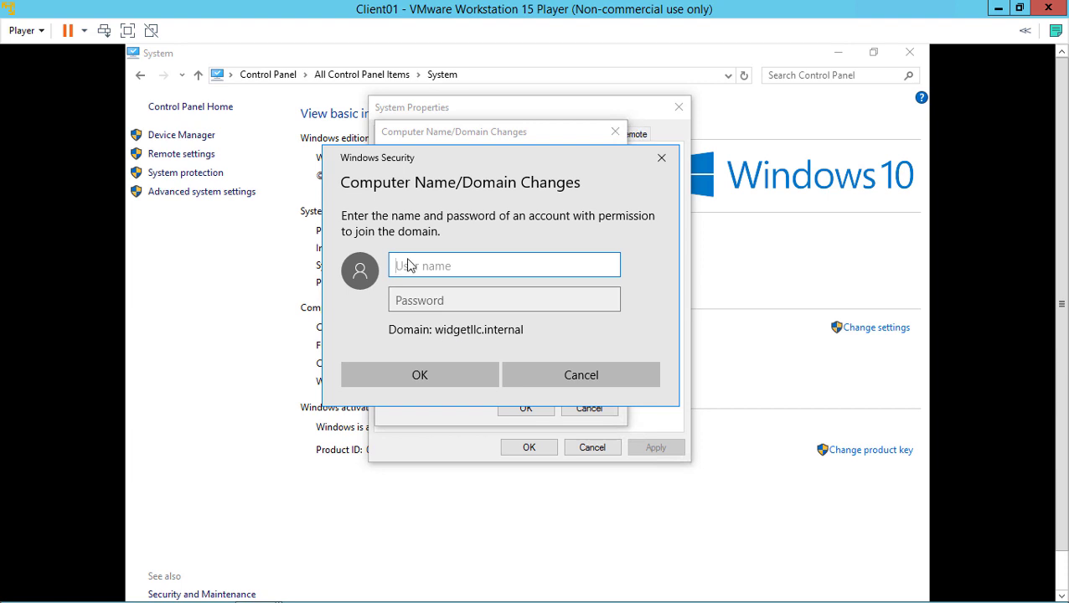
Authorize the domain join with the administrator account and its password
{"action": "type", "text": "administrator"}
{"action": "key", "text": "Tab"}
{"action": "type", "text": "P"}
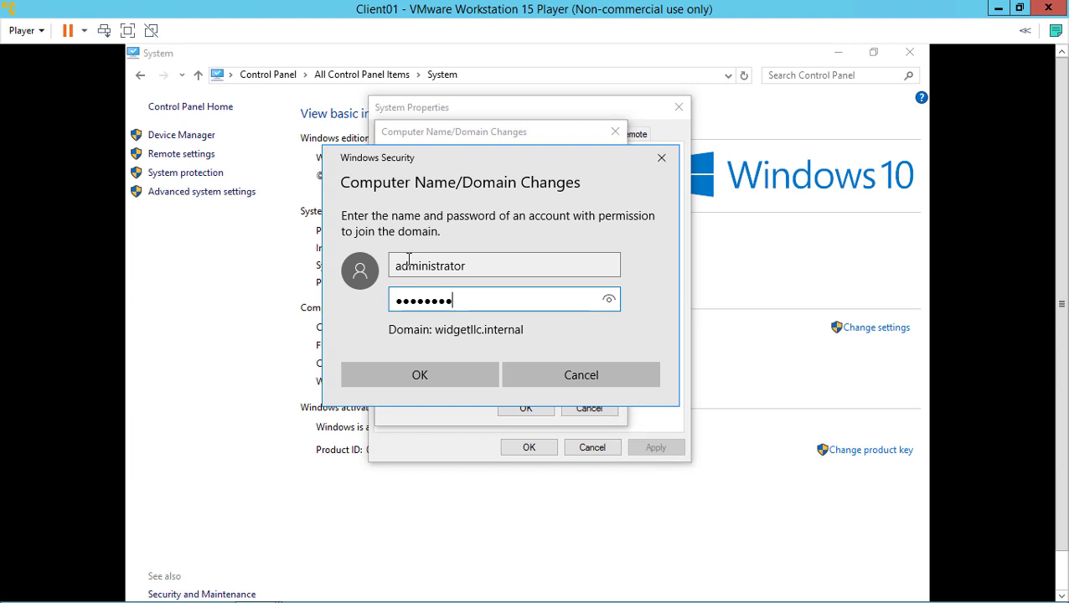
{"action": "key", "text": "Return"}
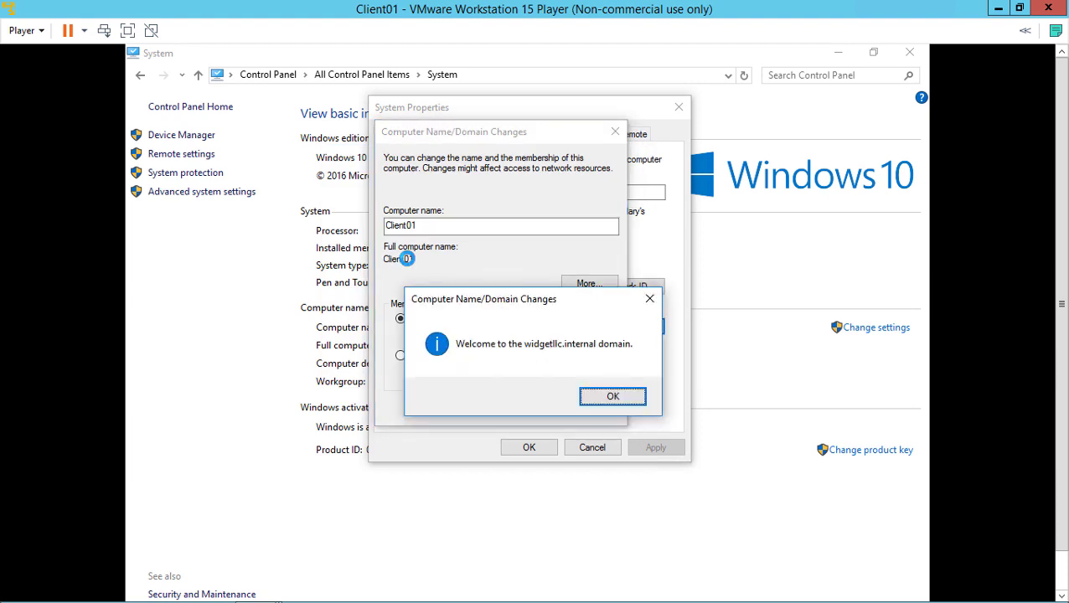
Dismiss the welcome, DNS error and restart notices, then restart Client01 now
{"action": "left_click", "coordinate": [606, 397]}
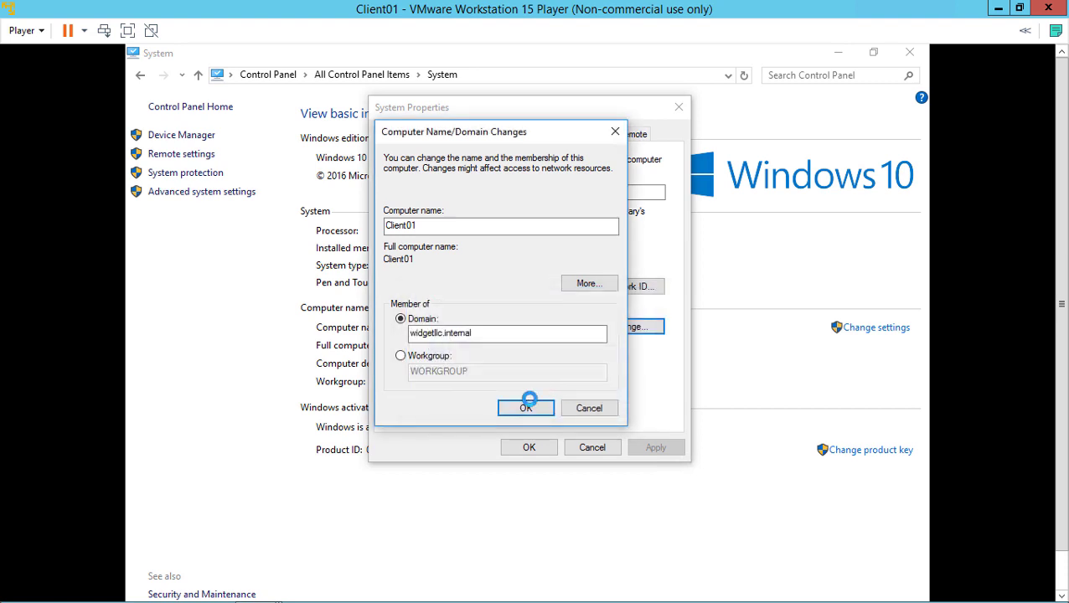
{"action": "left_click", "coordinate": [527, 406]}
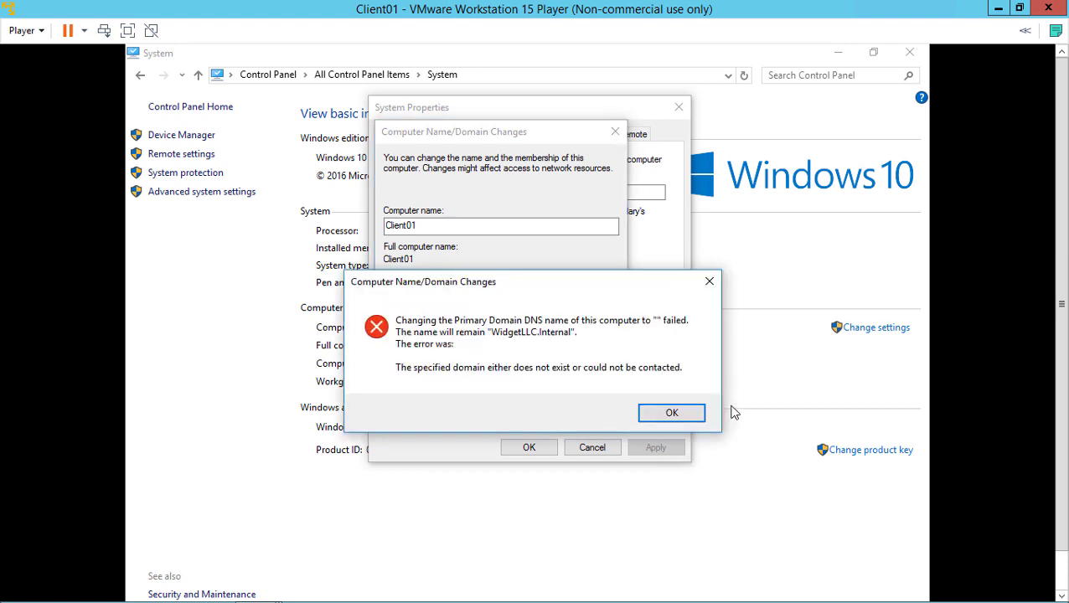
{"action": "left_click", "coordinate": [672, 413]}
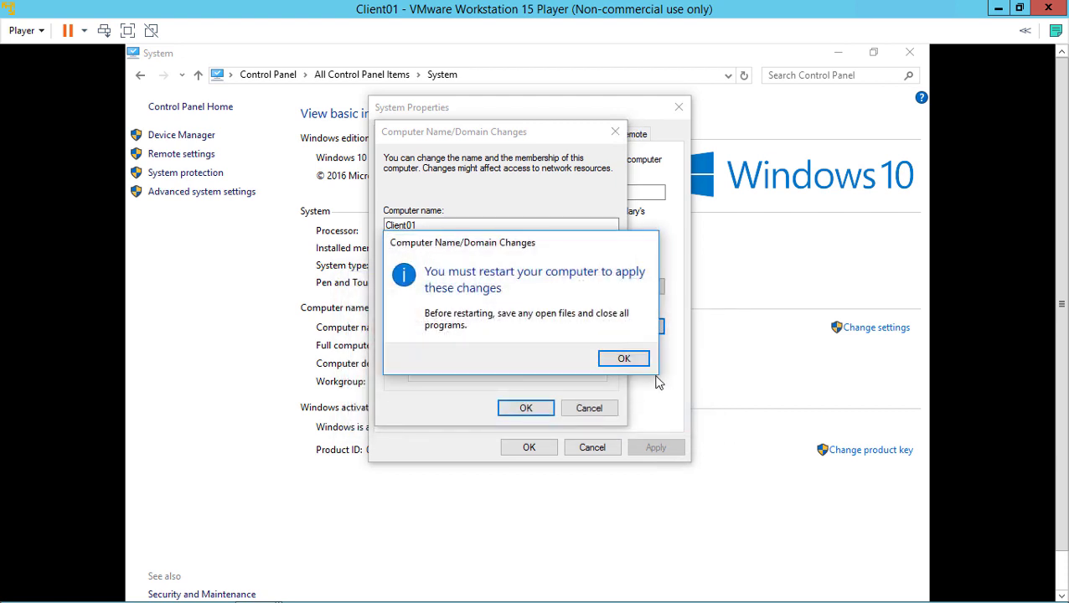
{"action": "left_click", "coordinate": [623, 360]}
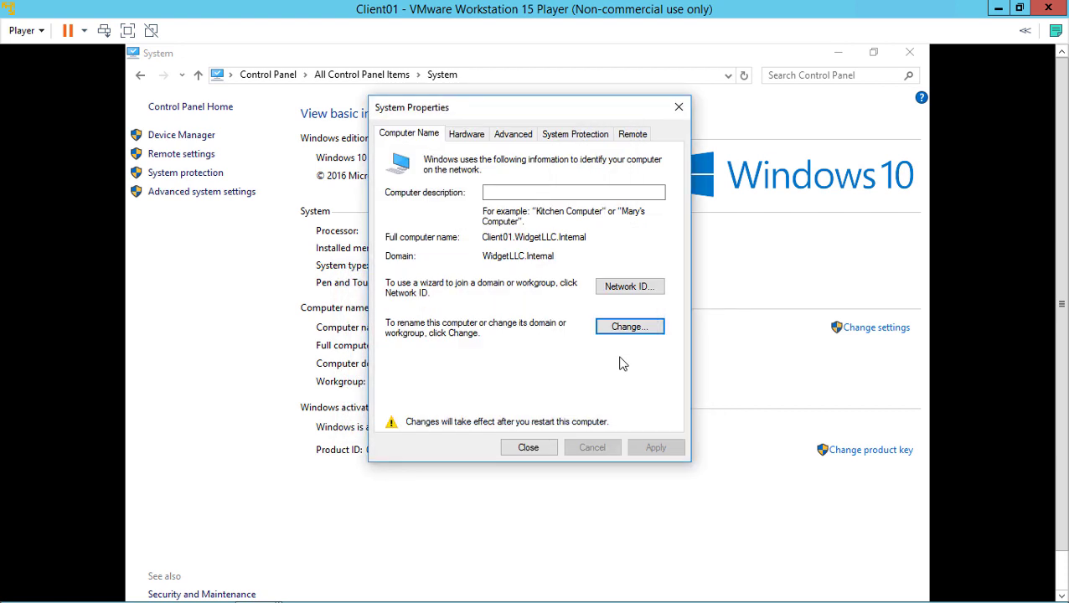
{"action": "left_click", "coordinate": [528, 447]}
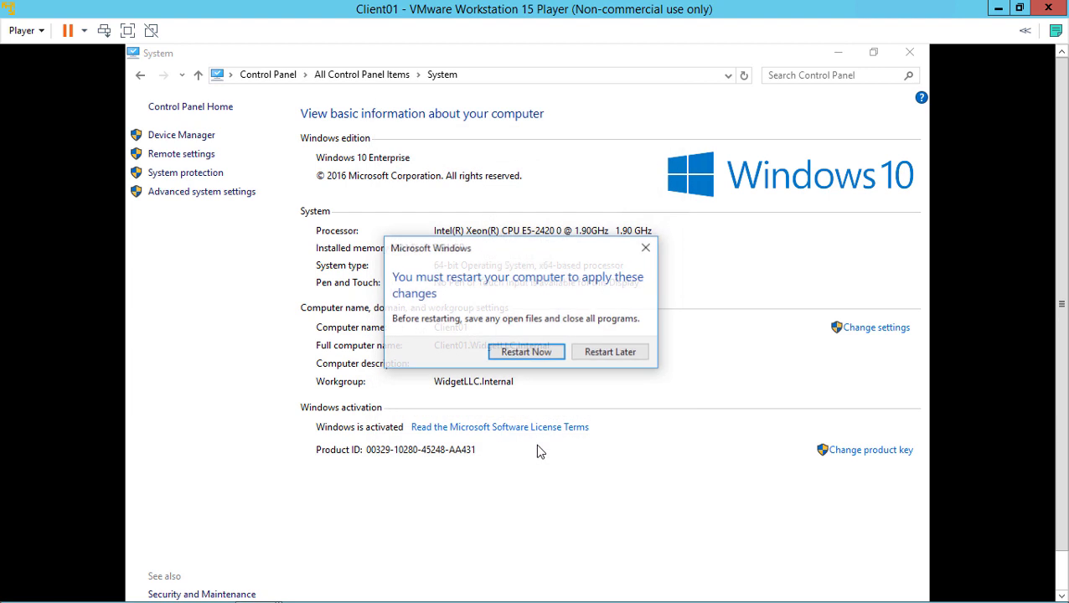
{"action": "left_click", "coordinate": [526, 353]}
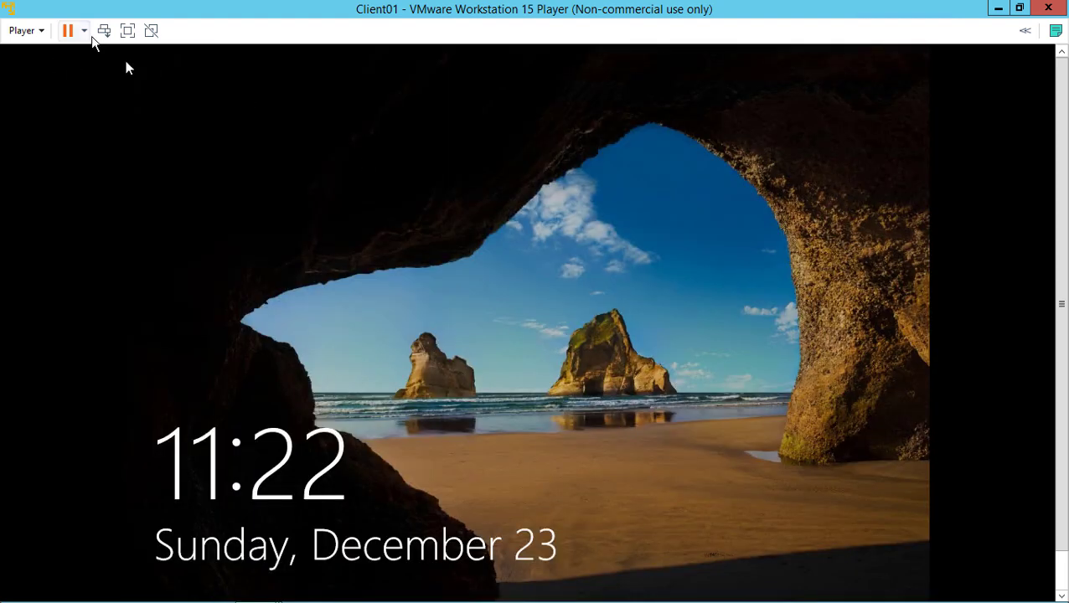
Sign in to Client01 as Other user widgetllc\administrator with the domain password
{"action": "left_click", "coordinate": [103, 32]}
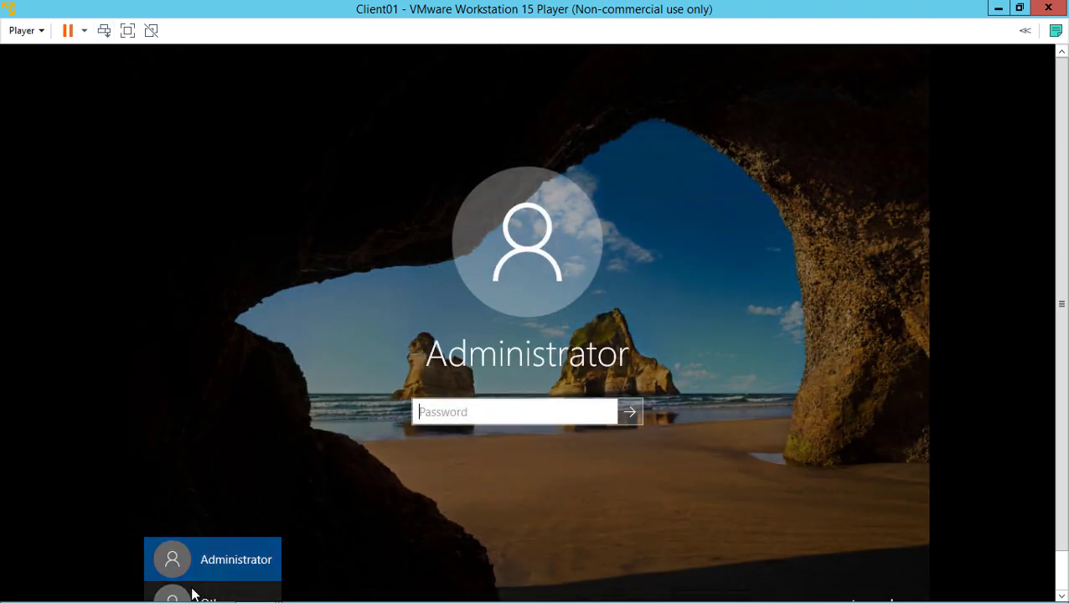
{"action": "left_click_drag", "start_coordinate": [1061, 409], "coordinate": [1059, 497]}
{"action": "left_click", "coordinate": [241, 559]}
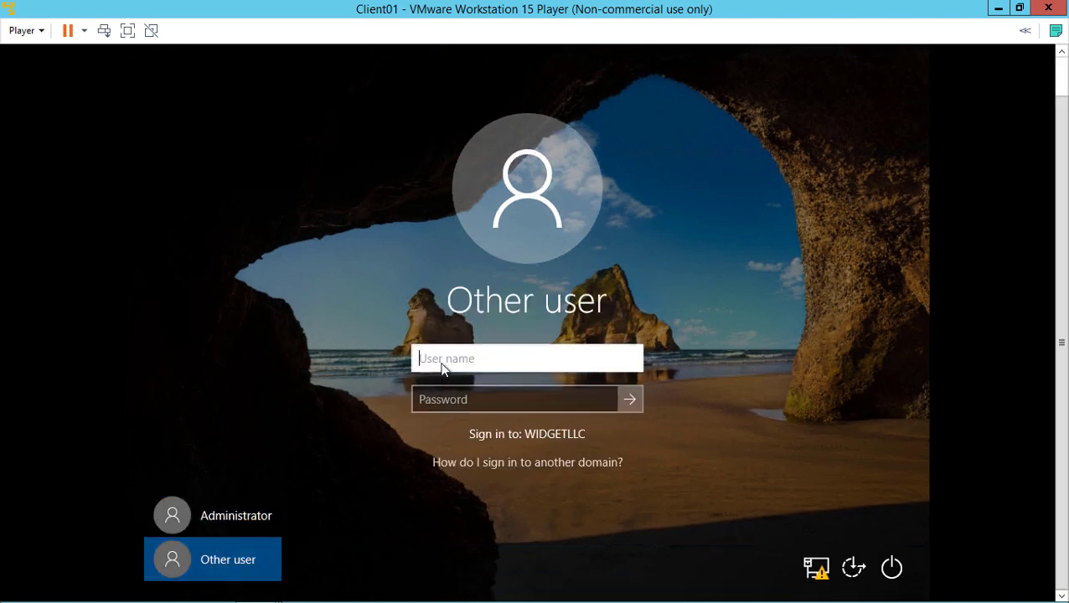
{"action": "type", "text": "widgetllc\\admin"}
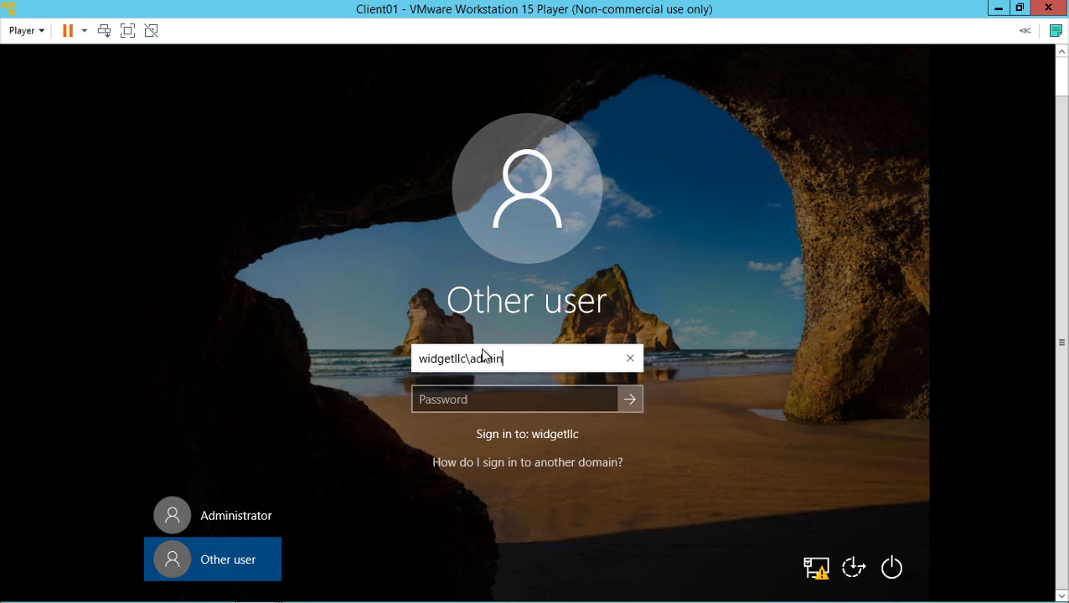
{"action": "type", "text": "istrator"}
{"action": "key", "text": "Tab"}
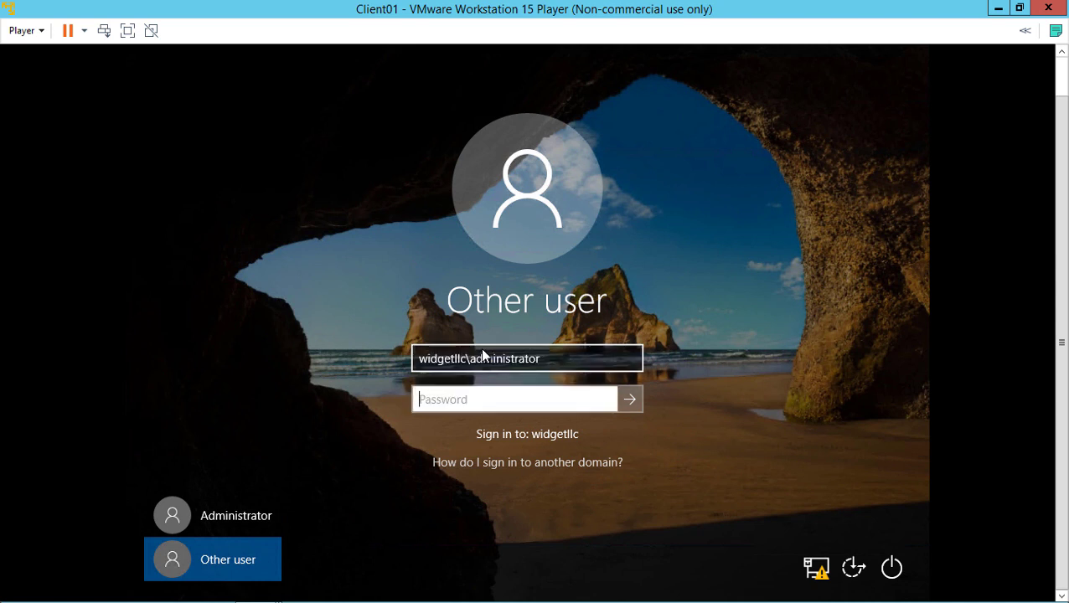
{"action": "type", "text": "P@ssw0rd"}
{"action": "key", "text": "Return"}
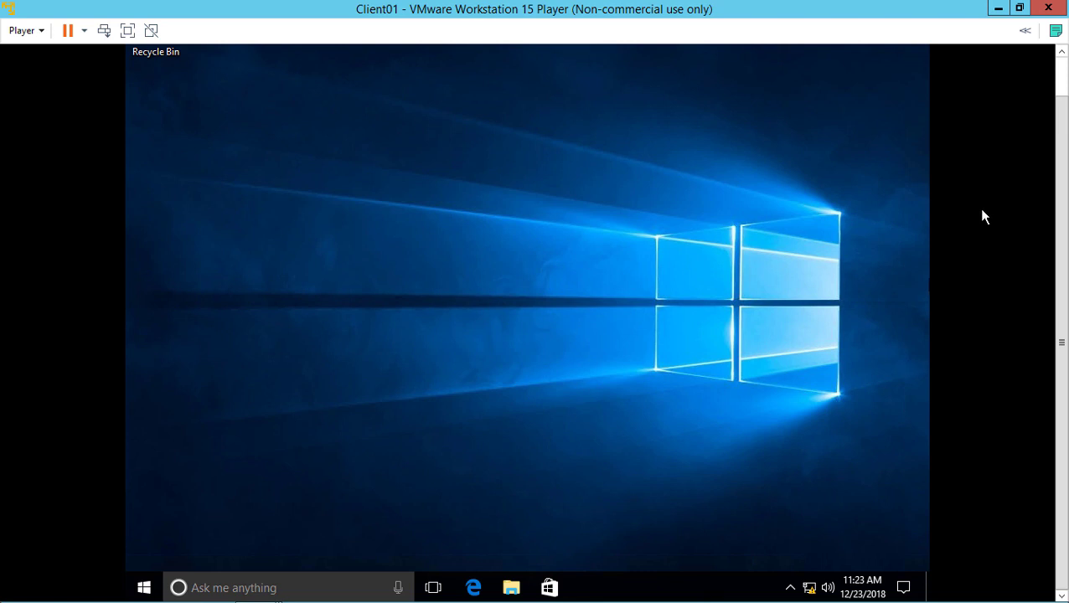
Open an administrator Command Prompt from the Start right-click menu
{"action": "left_click", "coordinate": [1062, 88]}
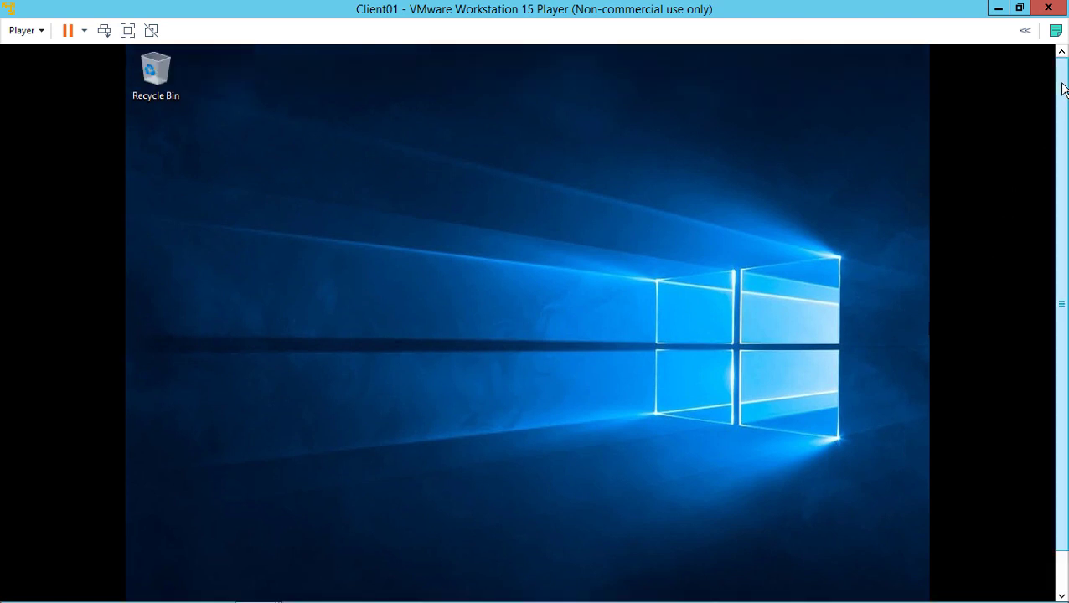
{"action": "left_click_drag", "start_coordinate": [1064, 89], "coordinate": [1066, 160]}
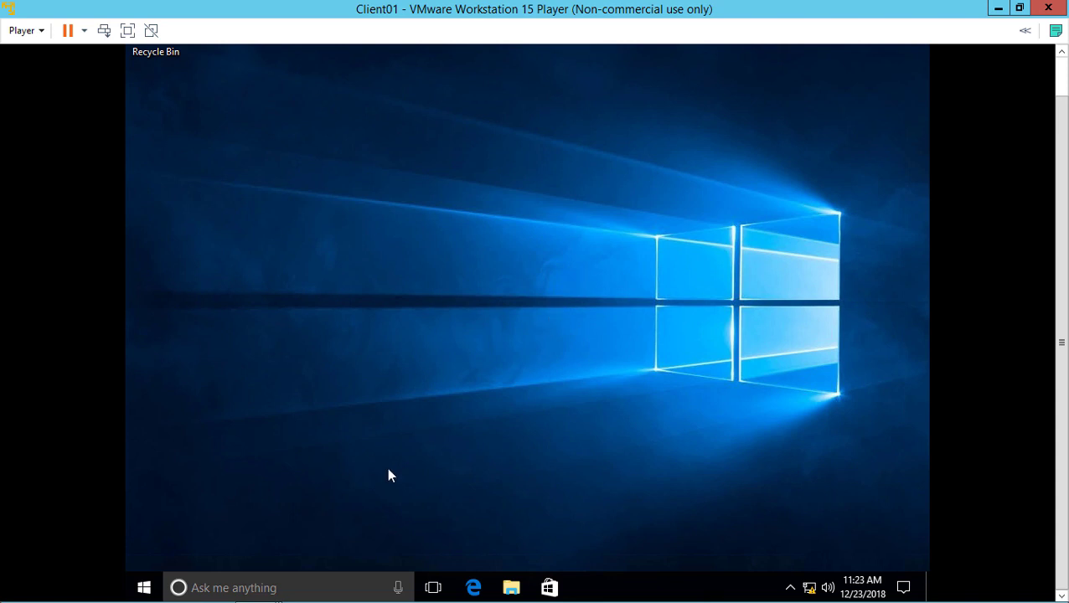
{"action": "left_click", "coordinate": [144, 591]}
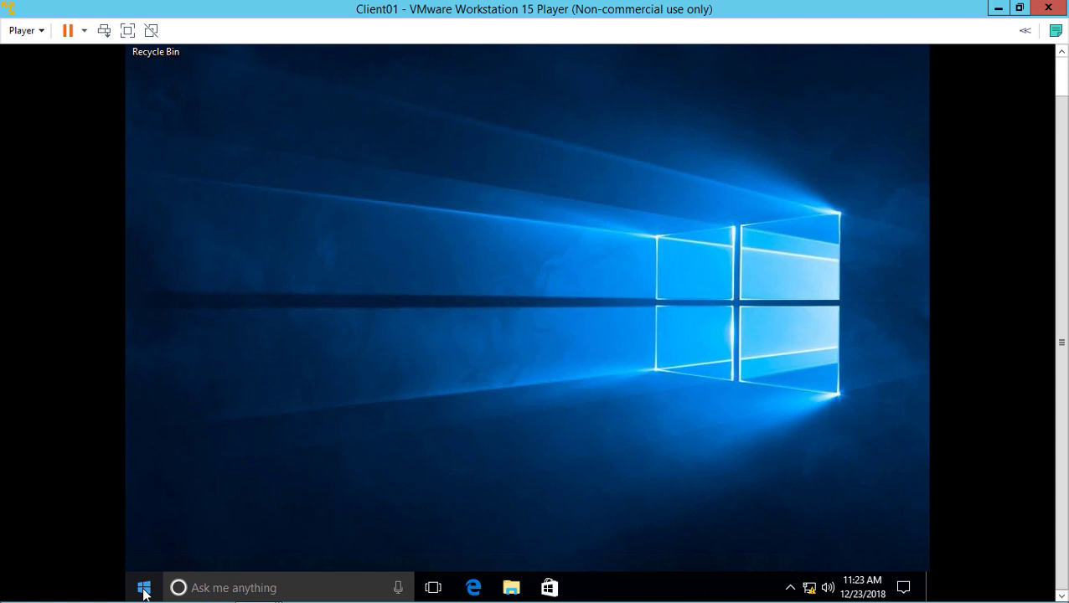
{"action": "right_click", "coordinate": [144, 590]}
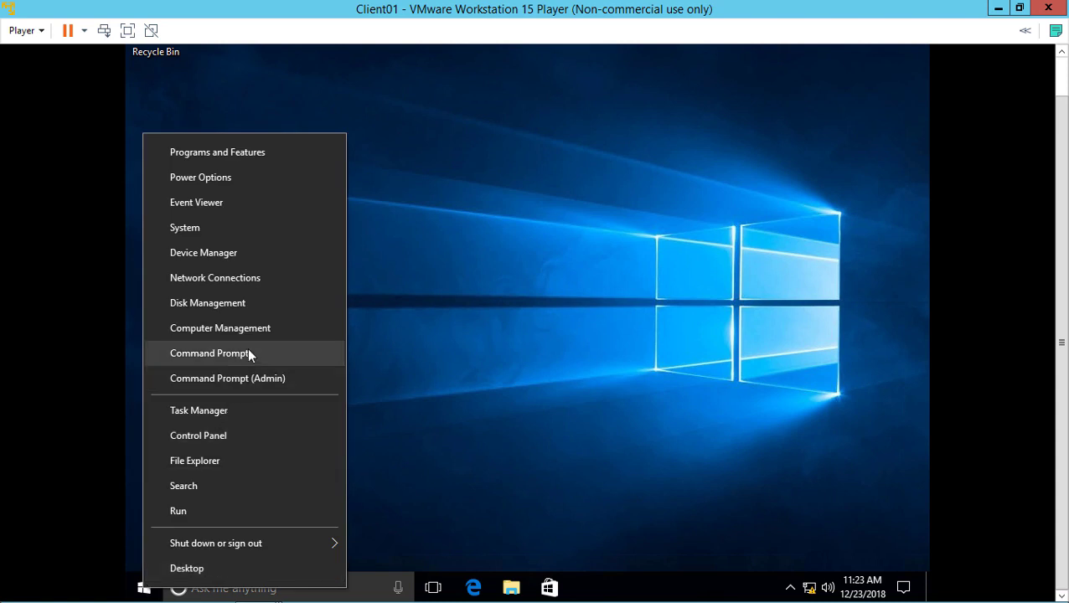
{"action": "left_click", "coordinate": [248, 352]}
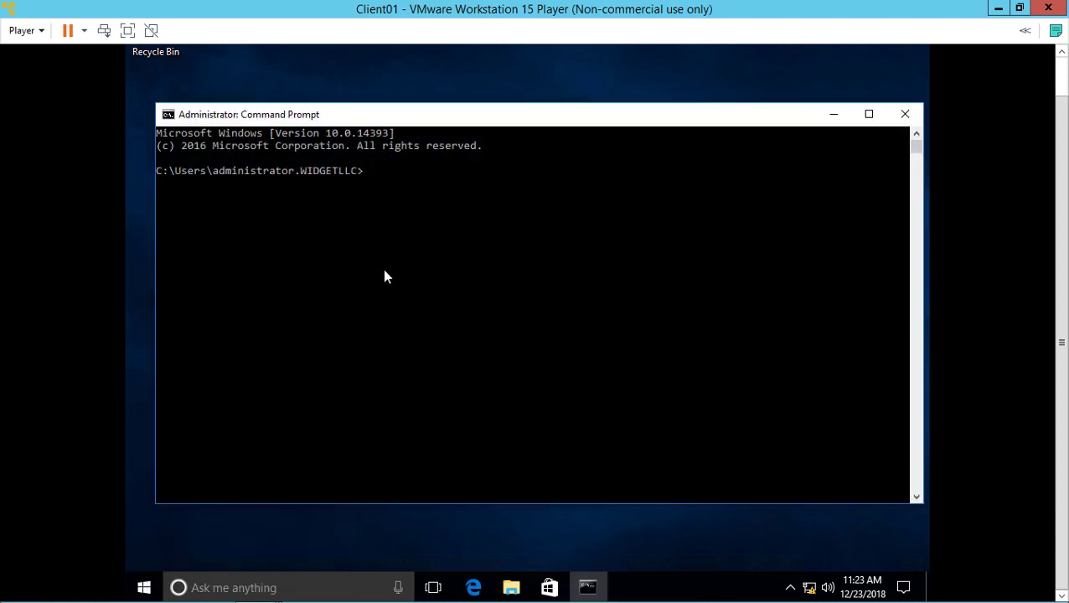
Run ping dc01, then ping dc02 to confirm both domain controllers respond
{"action": "type", "text": "ping dc01"}
{"action": "key", "text": "Return"}
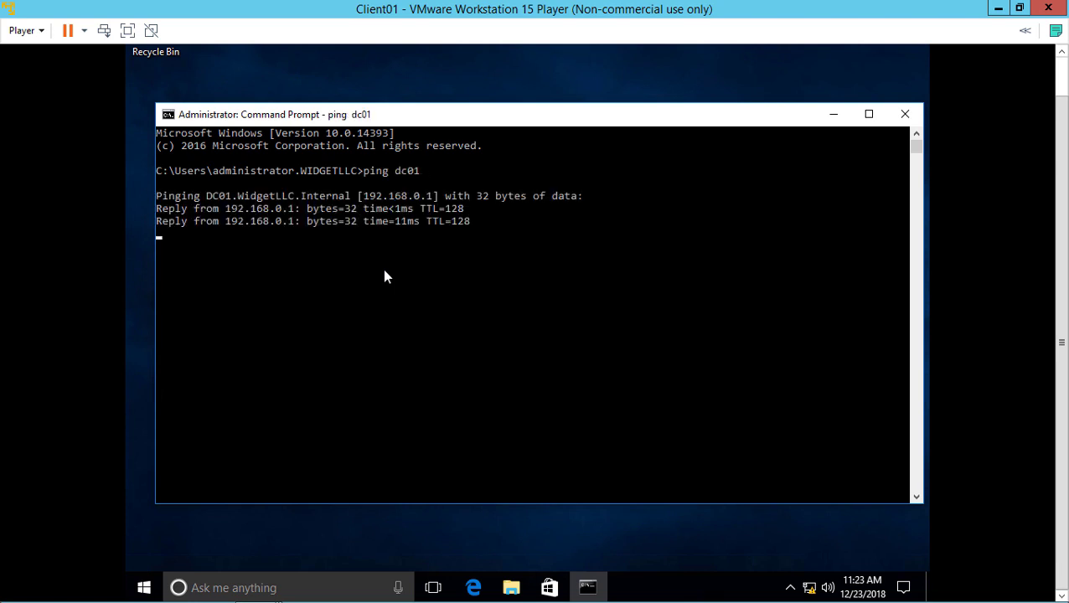
{"action": "key", "text": "Up"}
{"action": "key", "text": "BackSpace"}
{"action": "type", "text": "2"}
{"action": "key", "text": "Return"}
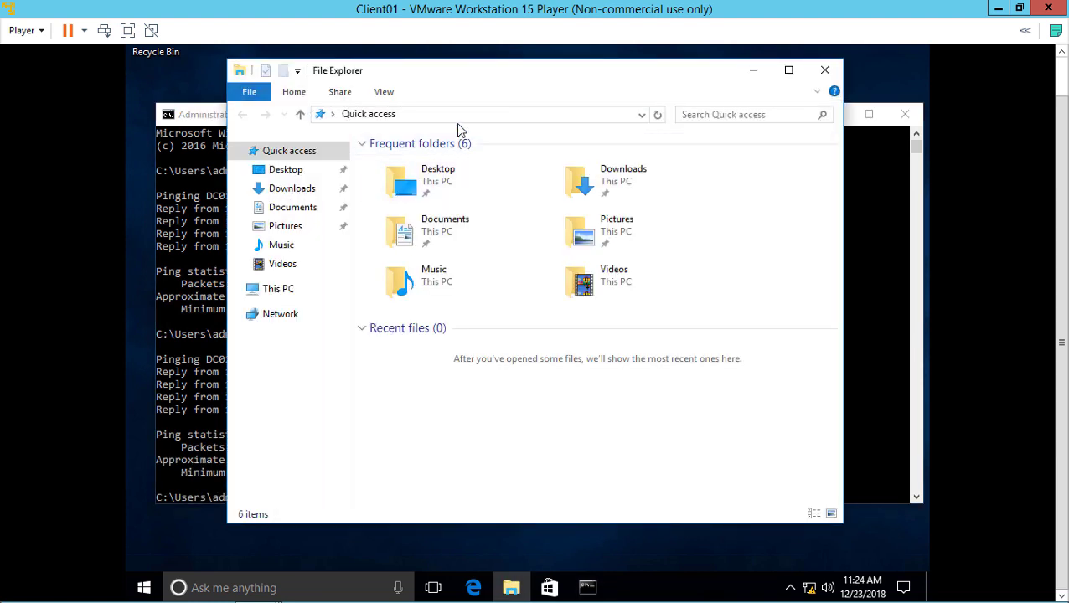
Browse to \\dc01, select its NETLOGON and SYSVOL shares, then minimize the Client01 VM
{"action": "left_click", "coordinate": [459, 115]}
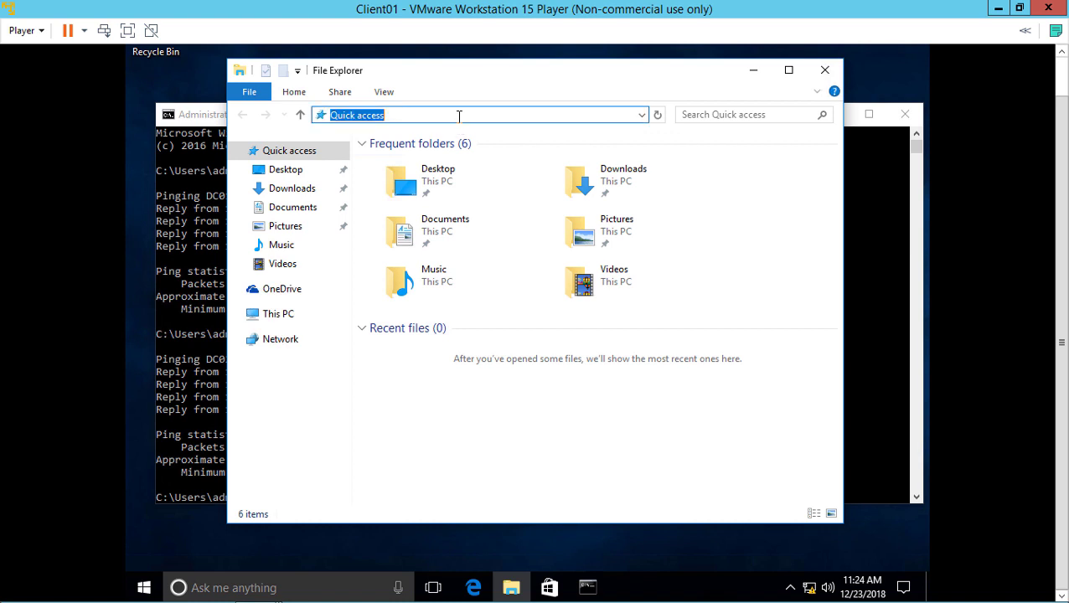
{"action": "type", "text": "\\\\"}
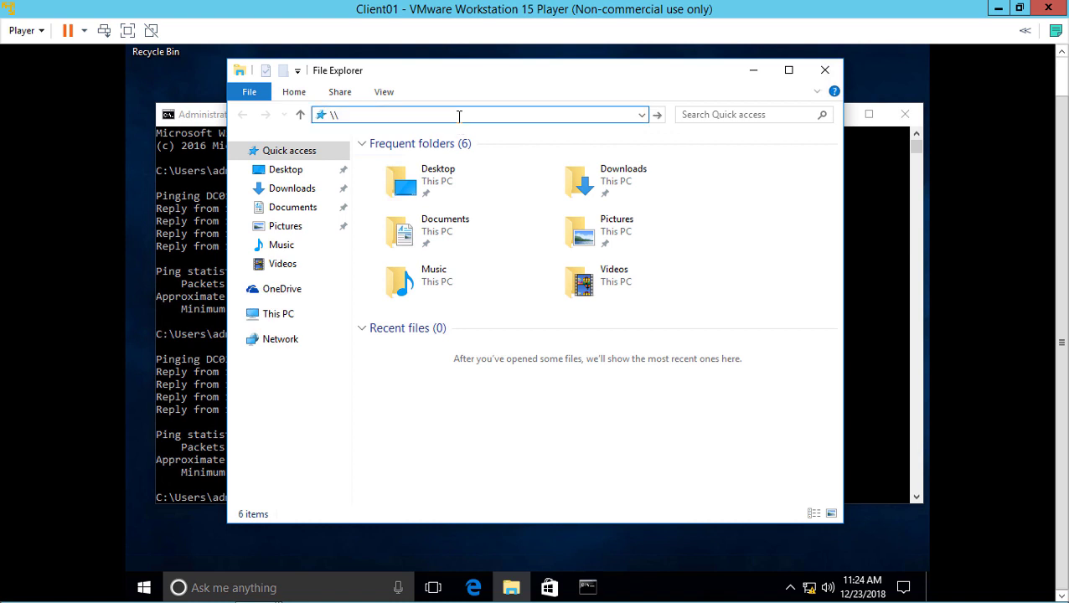
{"action": "type", "text": "dc01"}
{"action": "key", "text": "Return"}
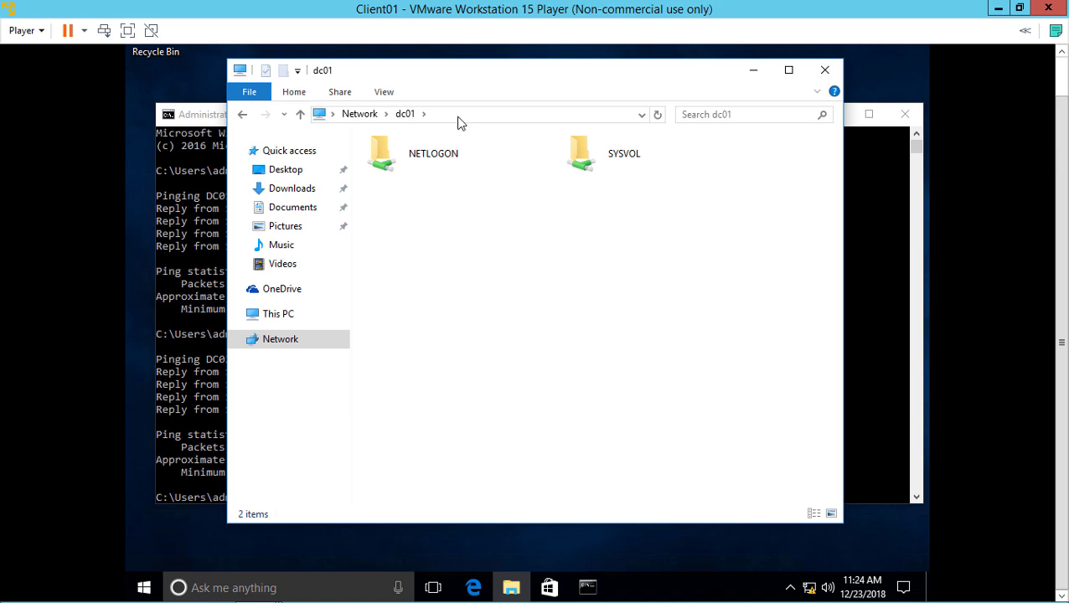
{"action": "left_click", "coordinate": [468, 159]}
{"action": "left_click", "coordinate": [623, 166]}
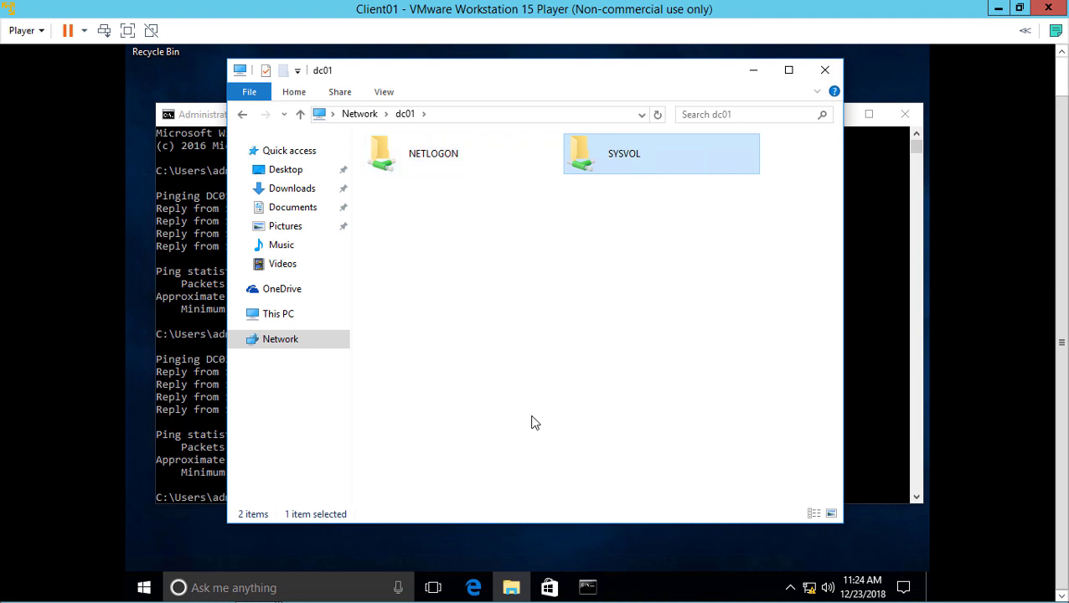
{"action": "left_click", "coordinate": [997, 10]}
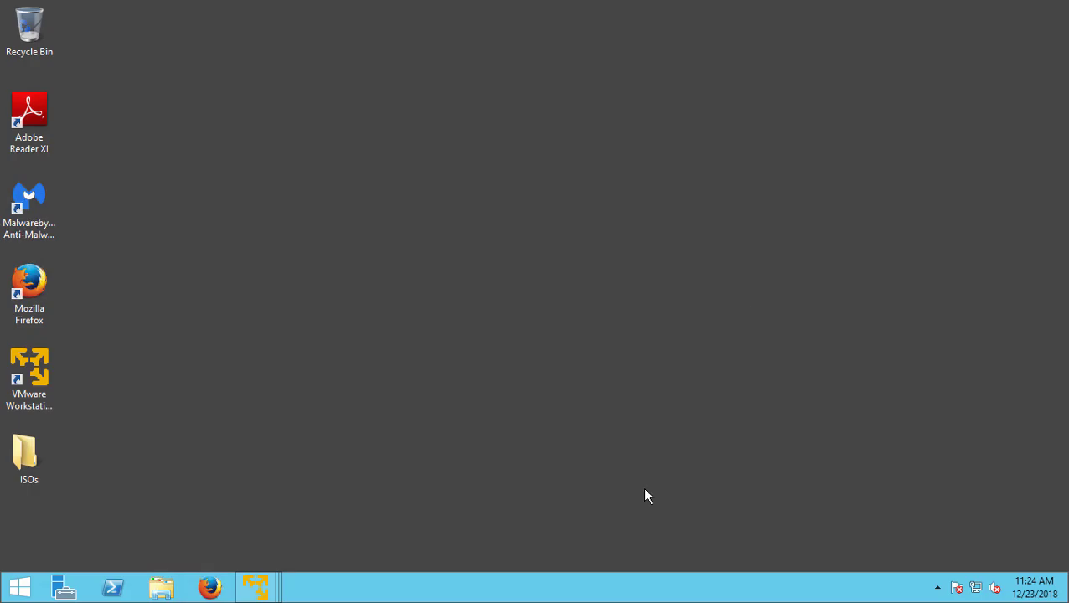
On DC01, check CLIENT01 under Computers and DC01, DC02 under Domain Controllers
{"action": "mouse_move", "coordinate": [258, 592]}
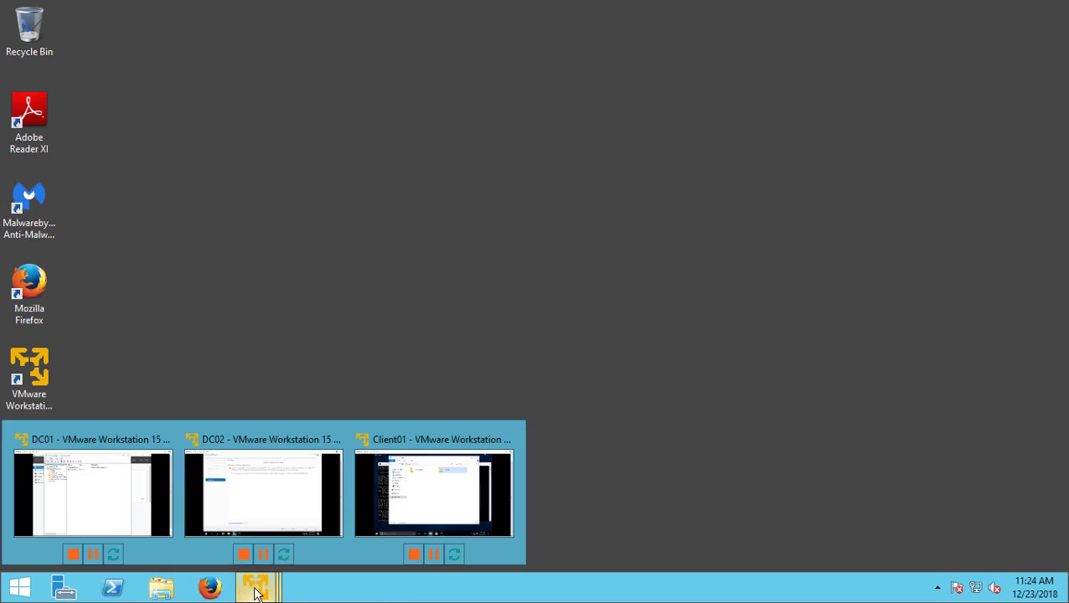
{"action": "left_click", "coordinate": [126, 499]}
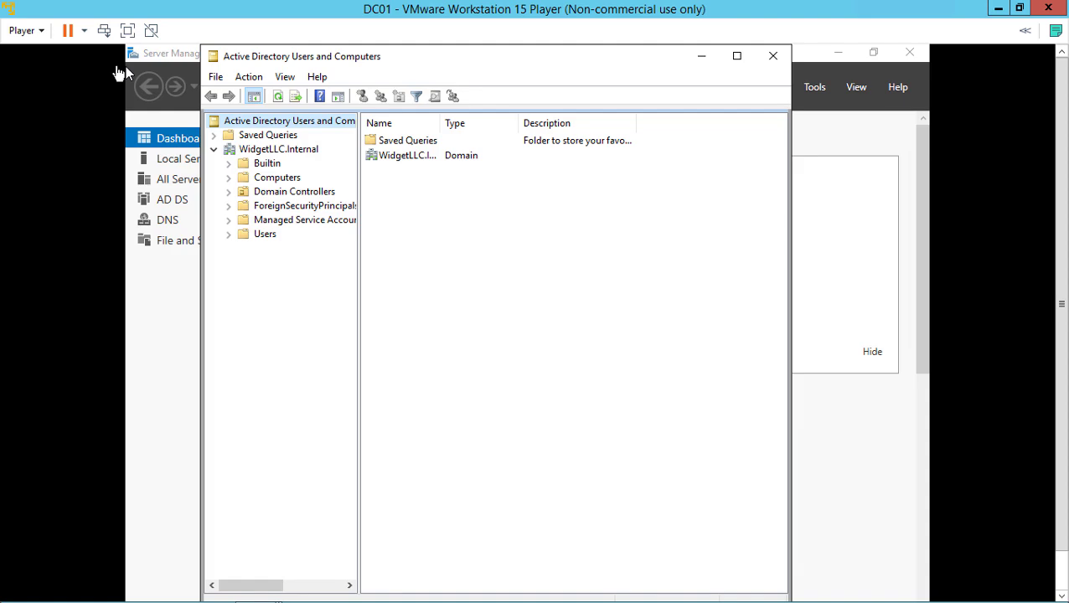
{"action": "left_click", "coordinate": [280, 182]}
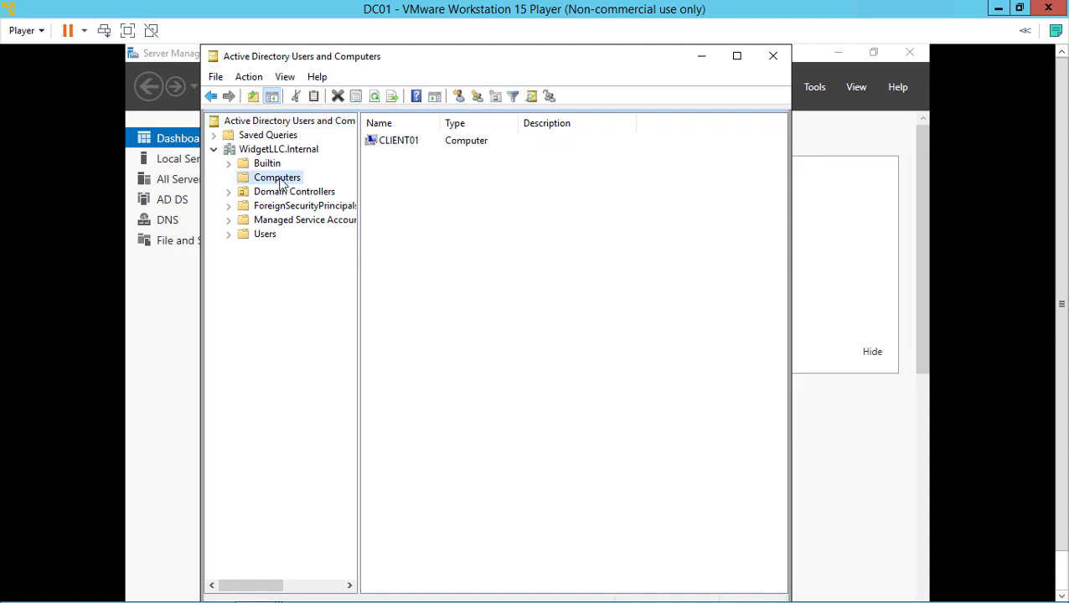
{"action": "left_click", "coordinate": [411, 141]}
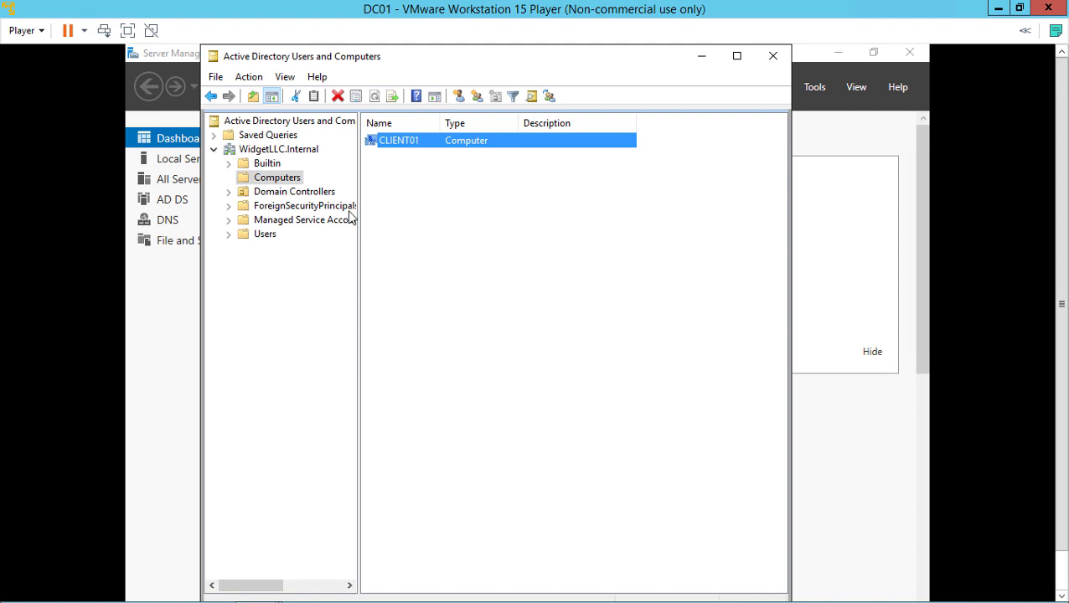
{"action": "left_click", "coordinate": [315, 194]}
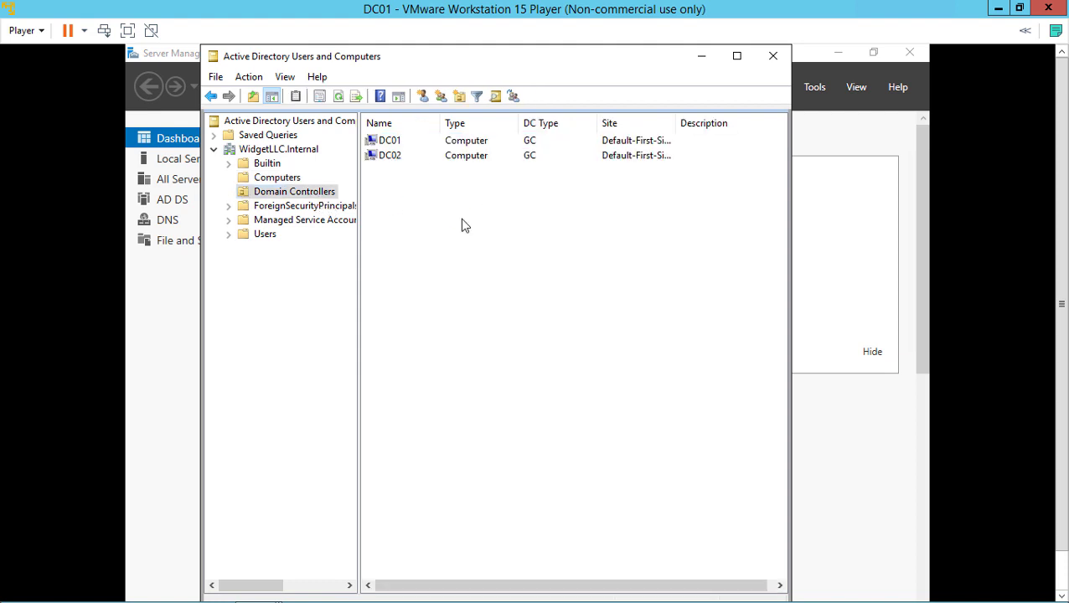
{"action": "left_click", "coordinate": [418, 143]}
{"action": "left_click", "coordinate": [422, 157]}
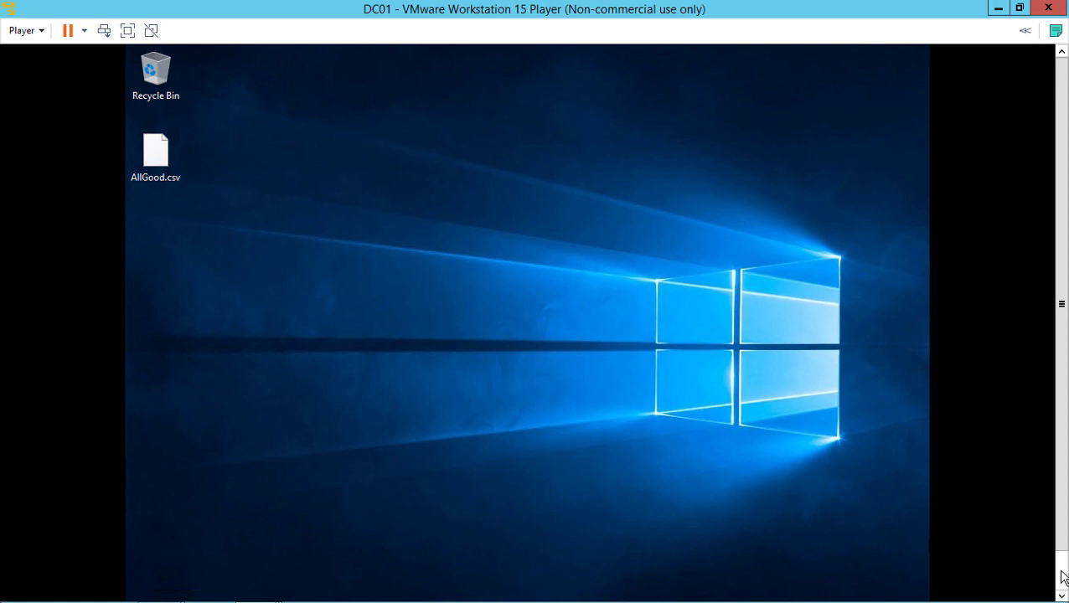
Drag AllGood.csv from the DC01 desktop into the root of Local Disk (C:)
{"action": "left_click", "coordinate": [1063, 576]}
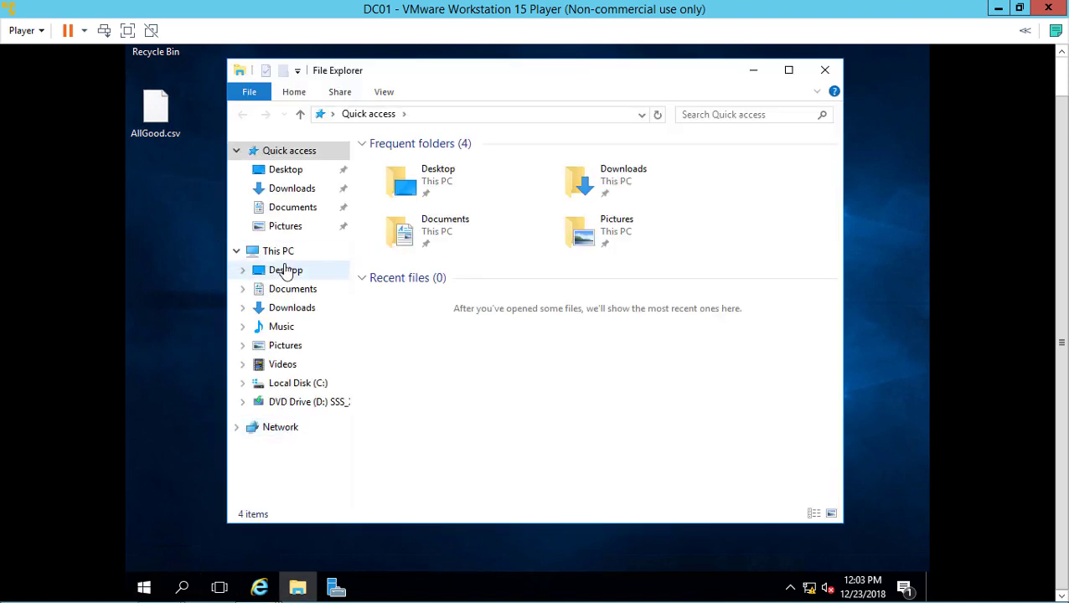
{"action": "left_click", "coordinate": [290, 385]}
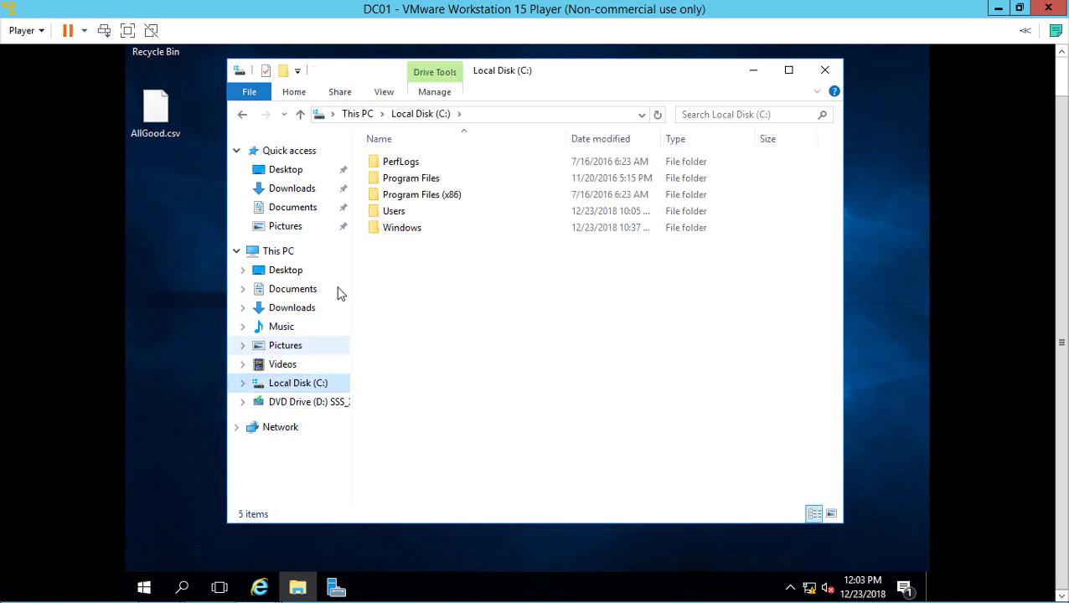
{"action": "left_click_drag", "start_coordinate": [156, 106], "coordinate": [454, 287]}
{"action": "left_click_drag", "start_coordinate": [458, 289], "coordinate": [460, 289]}
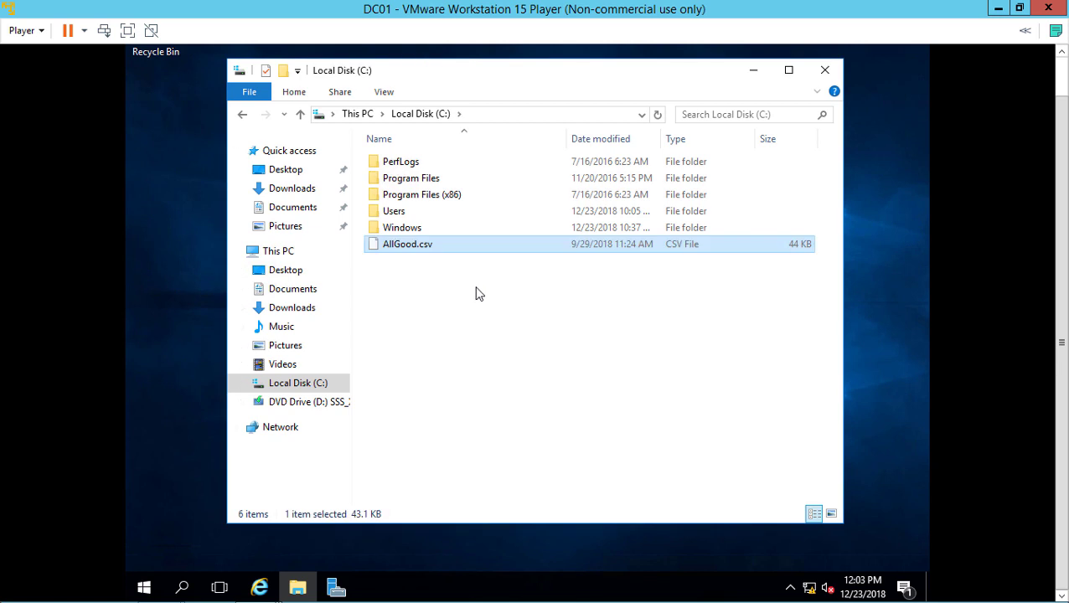
{"action": "left_click", "coordinate": [821, 70]}
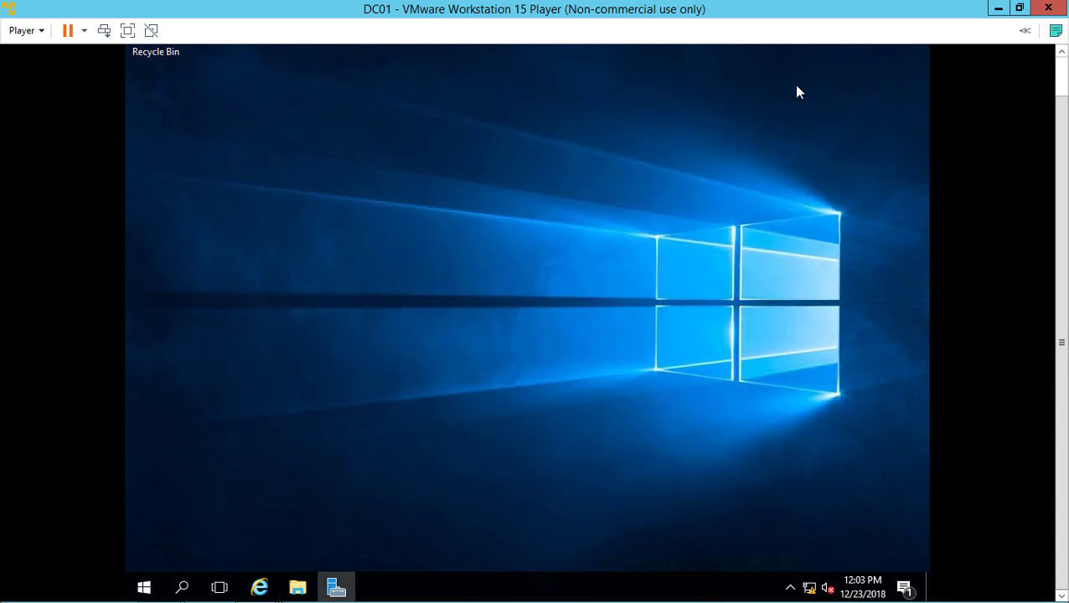
Open an administrator Command Prompt on DC01 and change to the root of C:
{"action": "right_click", "coordinate": [148, 590]}
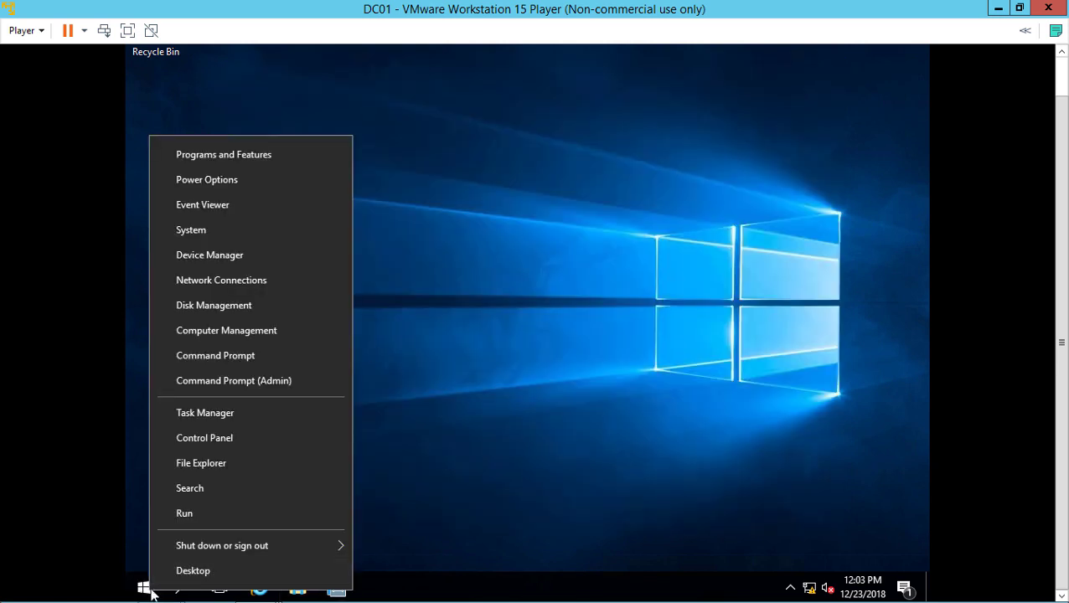
{"action": "left_click", "coordinate": [228, 381]}
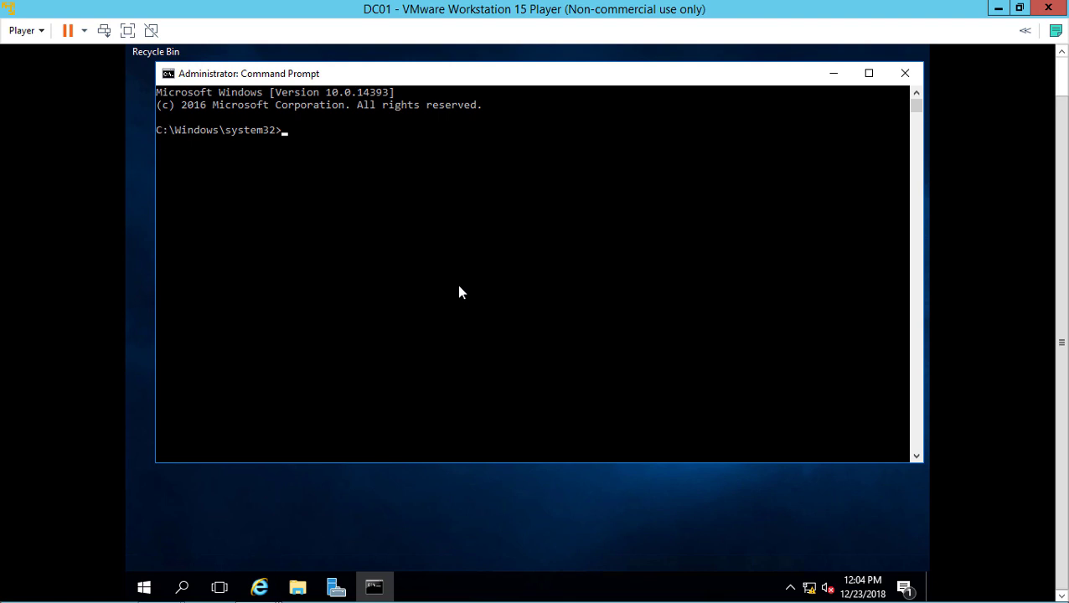
{"action": "type", "text": "cd \\"}
{"action": "key", "text": "Return"}
Run csvde -i -k -f c:\allgood.csv to import the entries into Active Directory
{"action": "type", "text": "csvde"}
{"action": "left_click", "coordinate": [404, 193]}
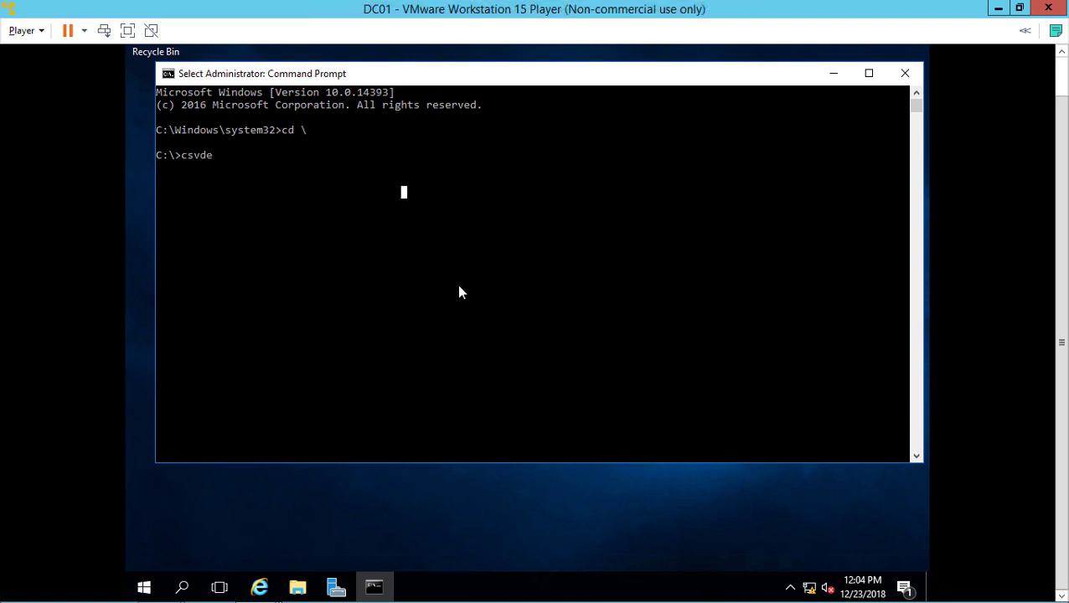
{"action": "type", "text": "-i -k -f c"}
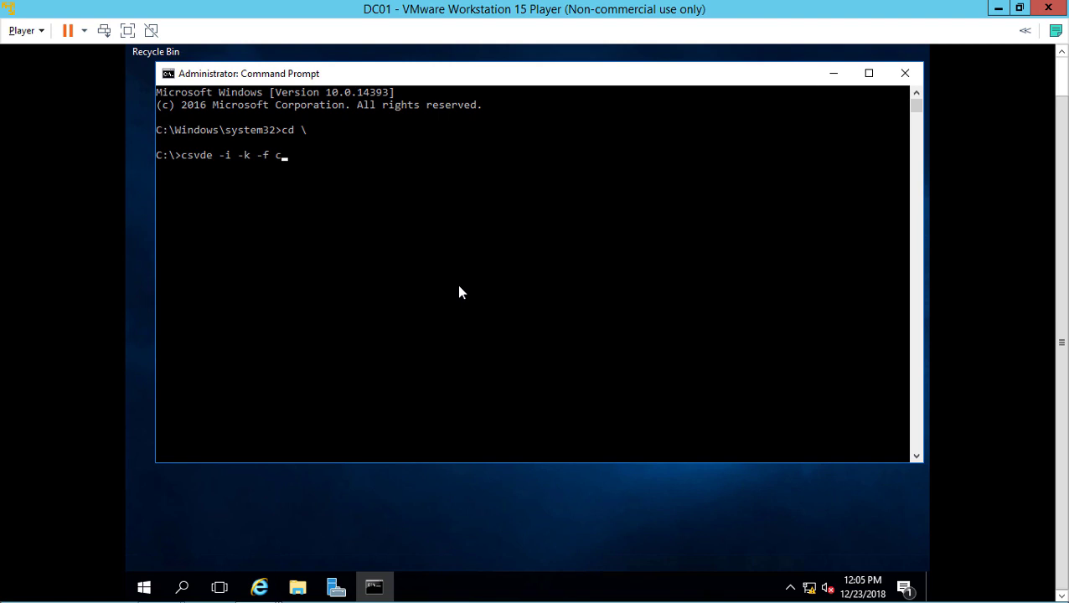
{"action": "type", "text": ":\\allgood.csv"}
{"action": "key", "text": "Return"}
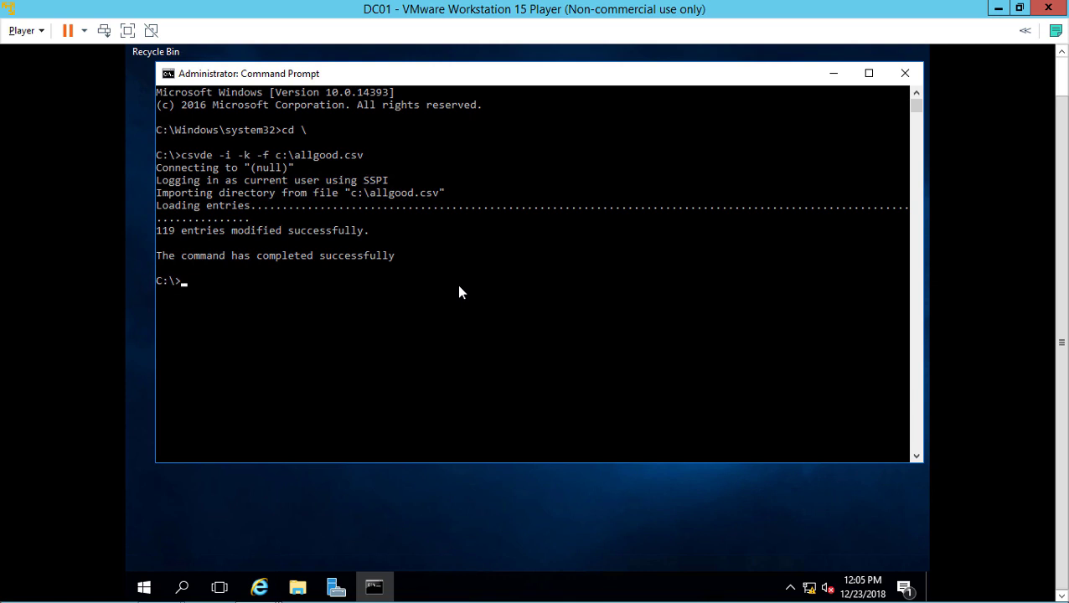
Launch Active Directory Users and Computers from Server Manager's Tools menu
{"action": "left_click", "coordinate": [338, 591]}
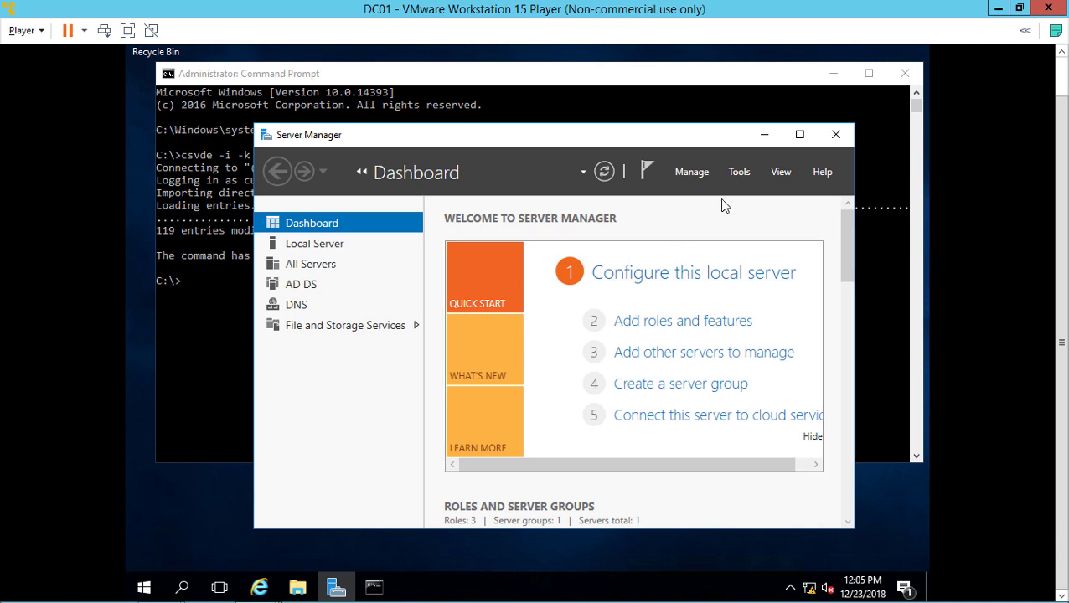
{"action": "left_click", "coordinate": [735, 173]}
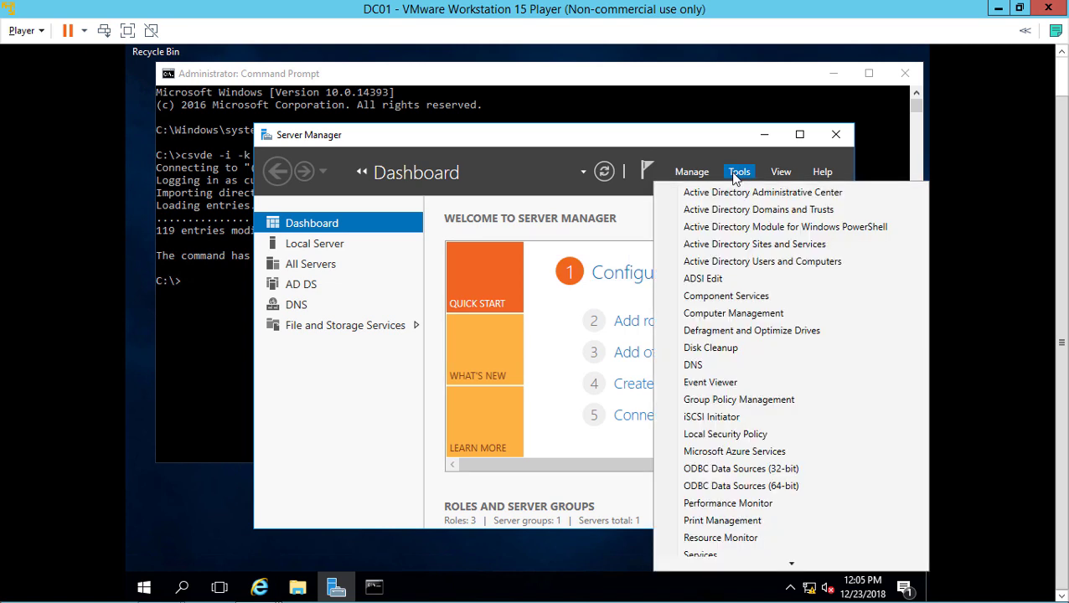
{"action": "left_click", "coordinate": [747, 262]}
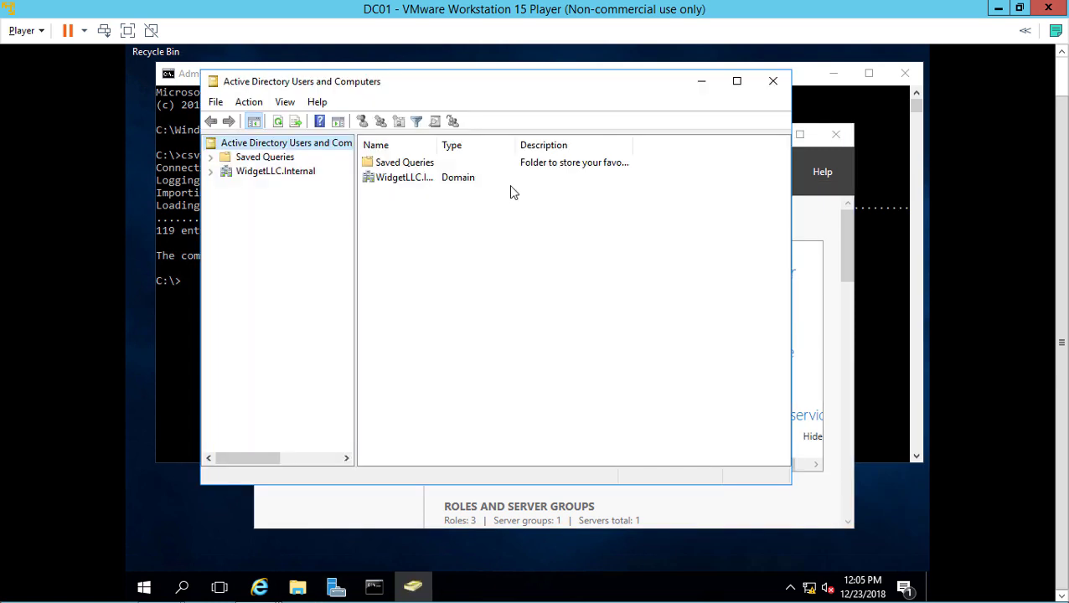
Expand WidgetLLC.Internal, browse the new OUs, and settle on Information Technology
{"action": "left_click", "coordinate": [210, 171]}
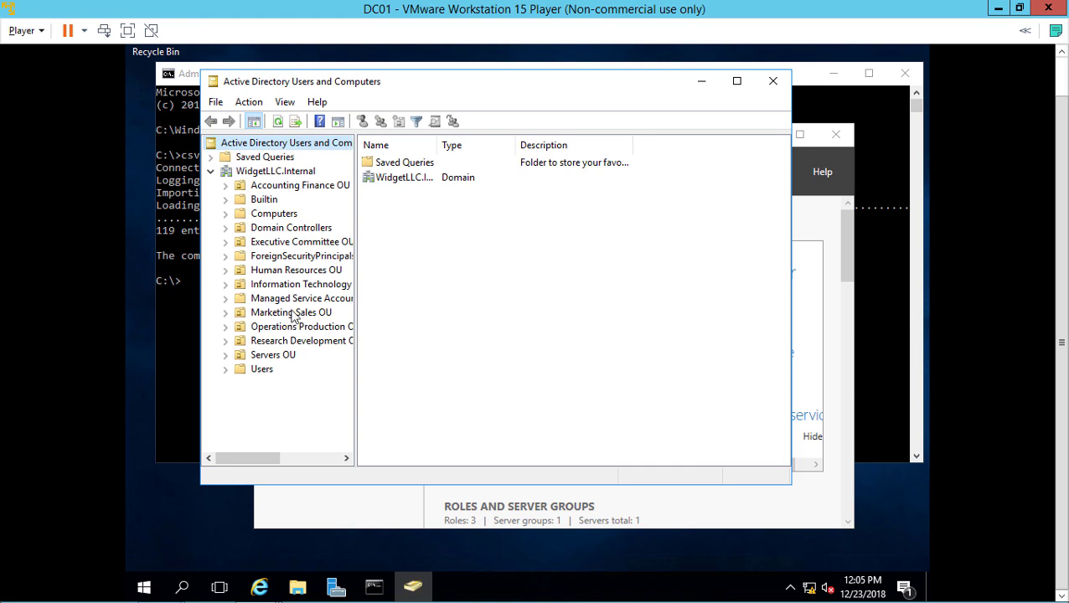
{"action": "left_click", "coordinate": [308, 228]}
{"action": "left_click", "coordinate": [313, 256]}
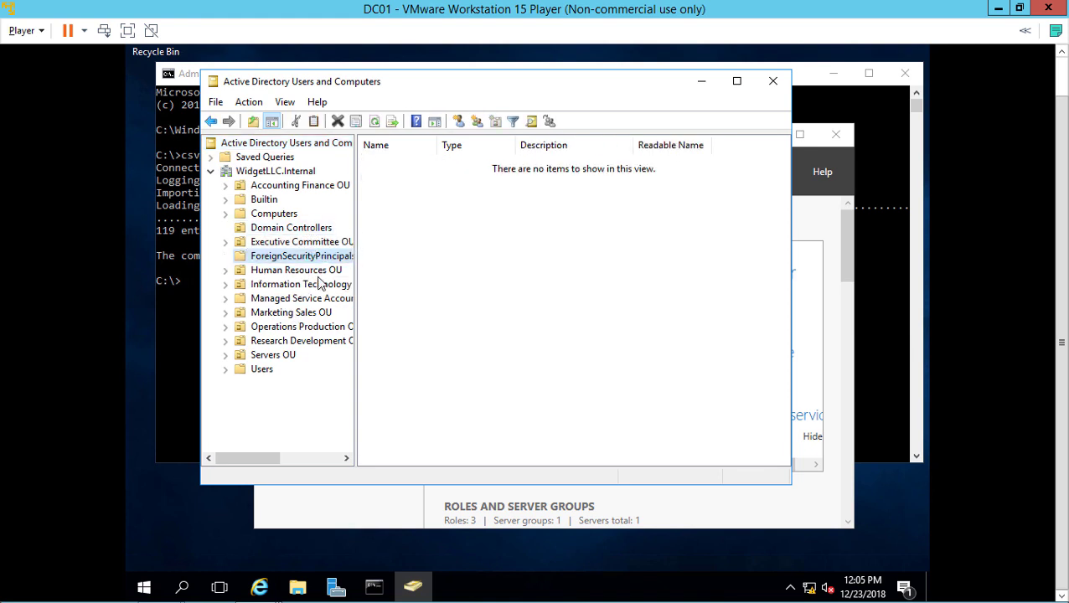
{"action": "left_click", "coordinate": [309, 270]}
{"action": "left_click", "coordinate": [321, 288]}
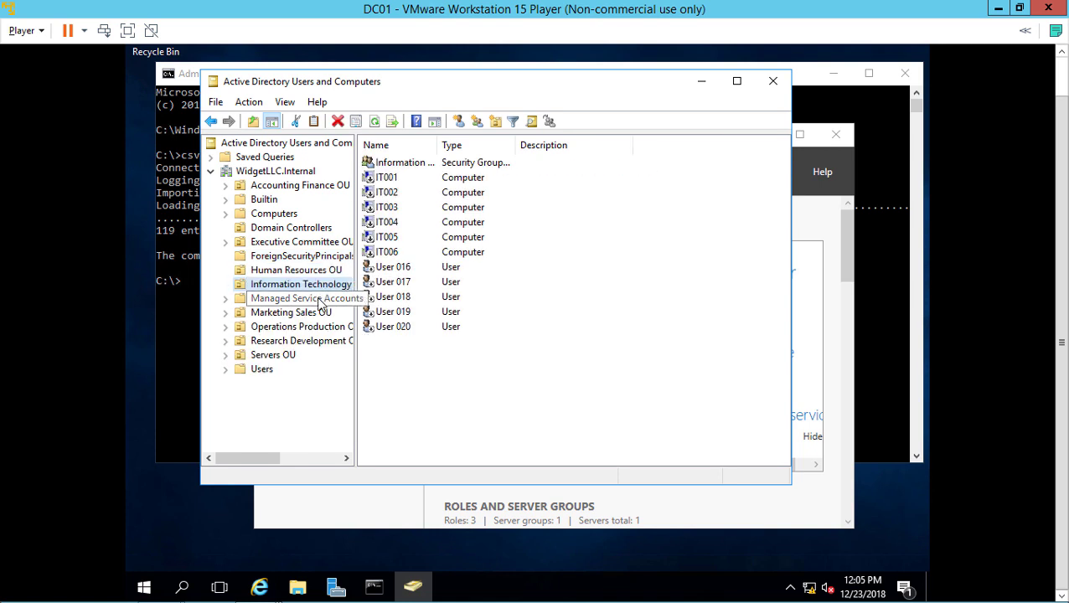
{"action": "left_click", "coordinate": [321, 302]}
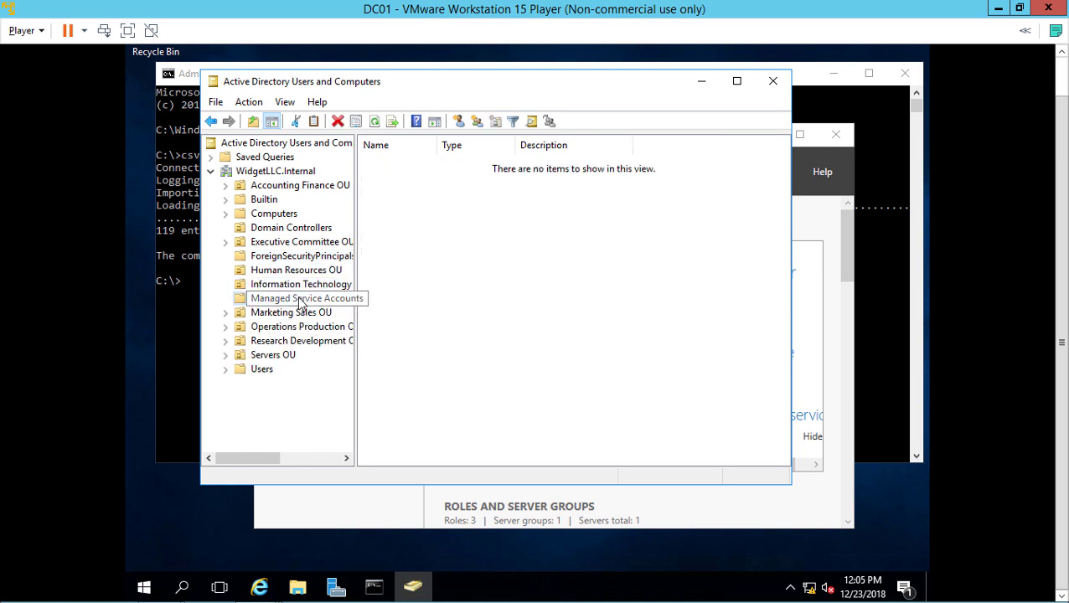
{"action": "left_click", "coordinate": [321, 283]}
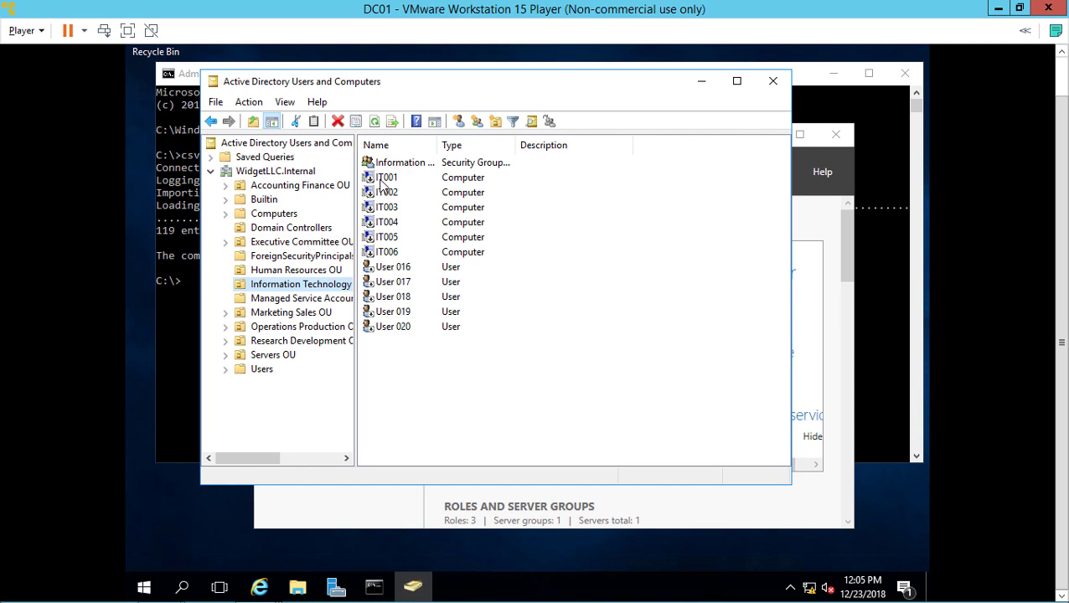
Enable the IT group, IT001–IT006 and User 016–020, then view the Human Resources OU
{"action": "left_click", "coordinate": [400, 166]}
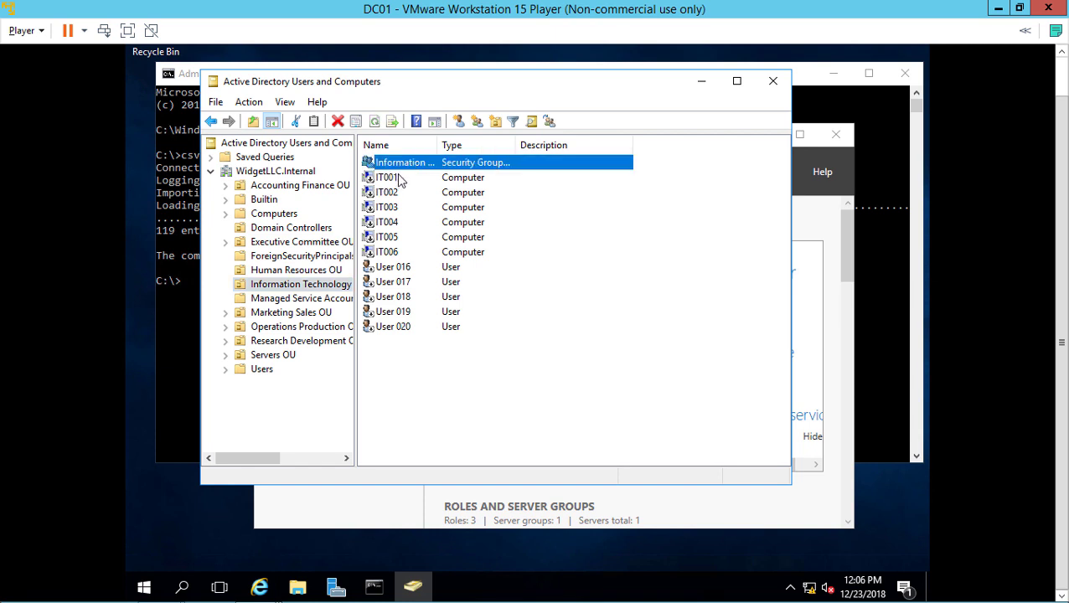
{"action": "left_click", "coordinate": [400, 180]}
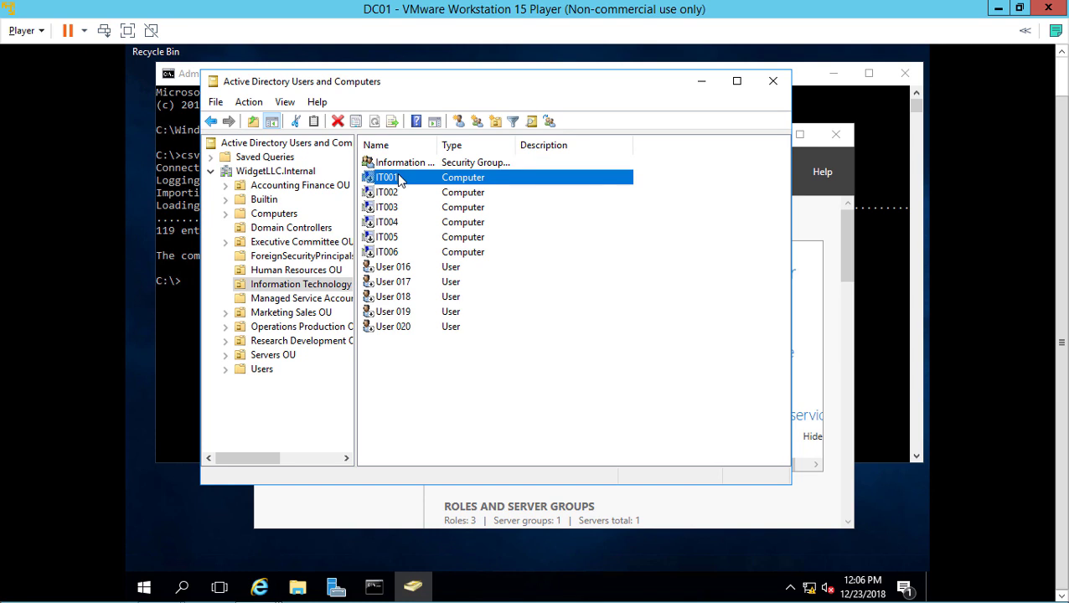
{"action": "left_click", "coordinate": [405, 329], "text": "shift"}
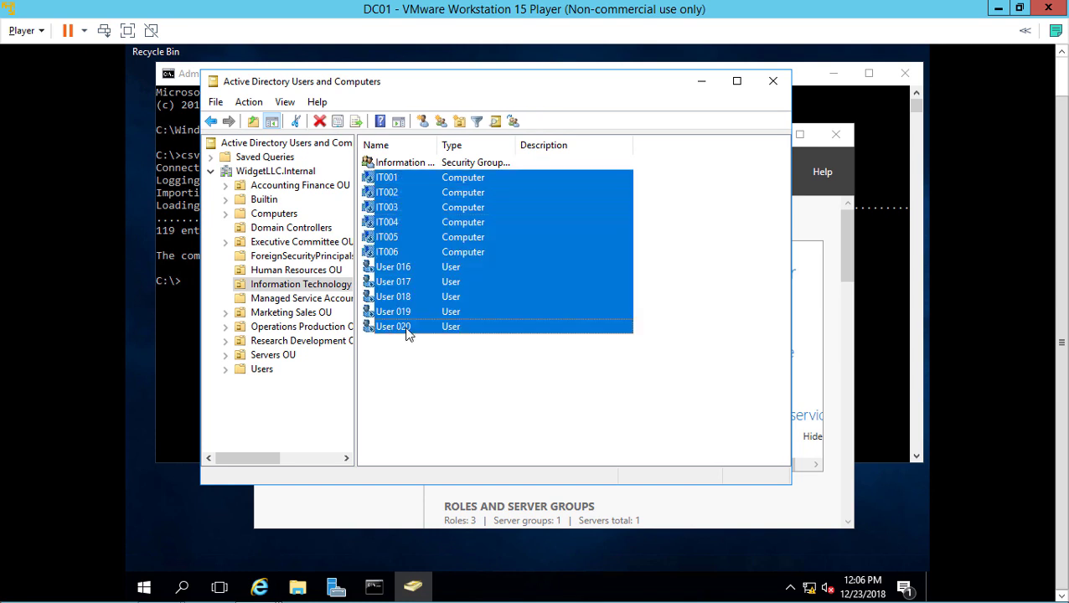
{"action": "right_click", "coordinate": [416, 239]}
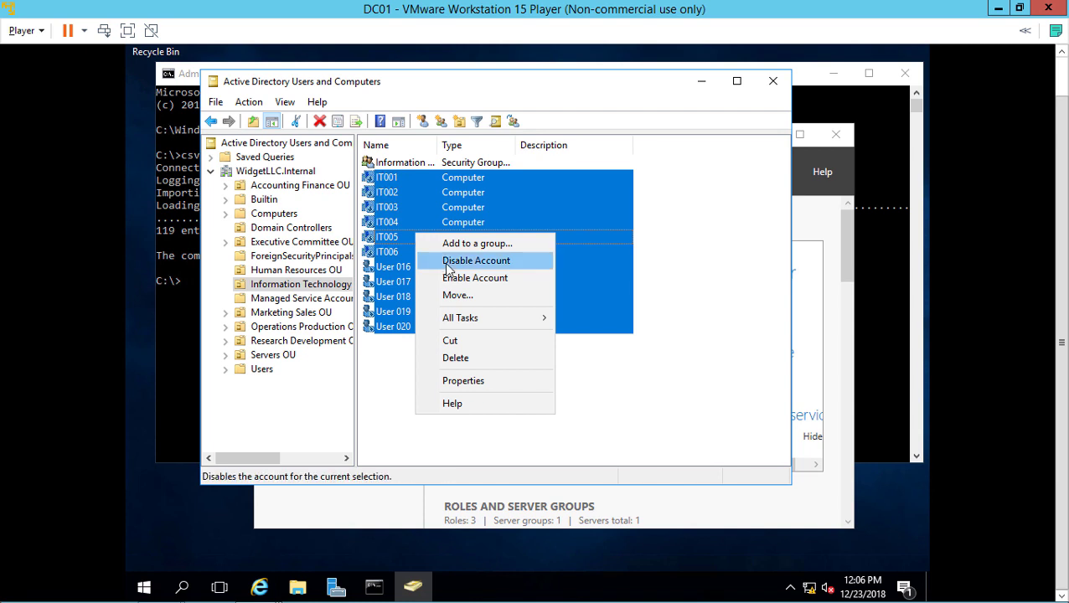
{"action": "left_click", "coordinate": [456, 279]}
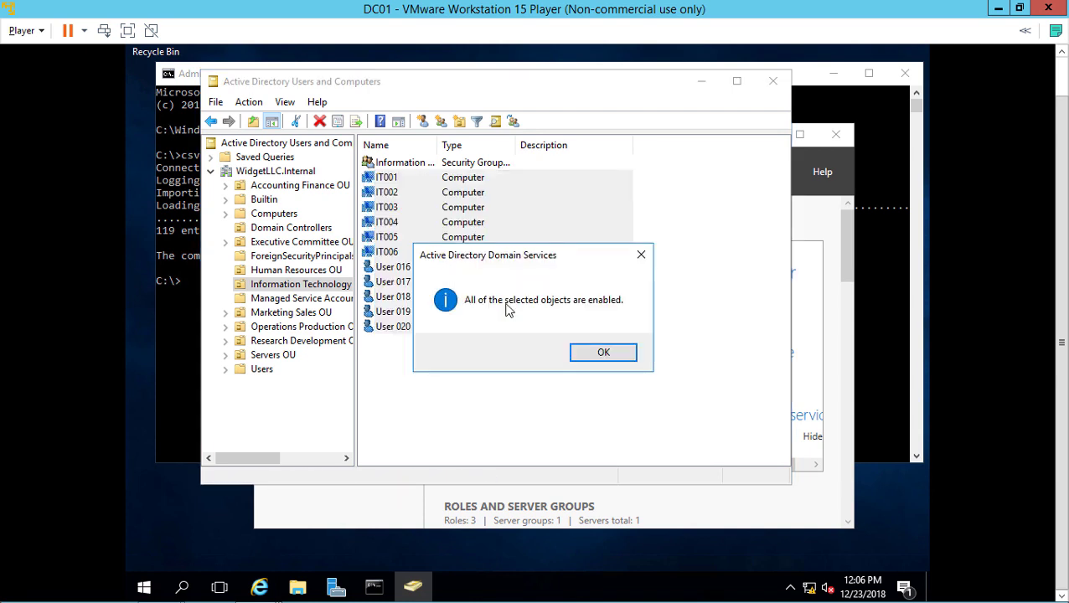
{"action": "left_click", "coordinate": [595, 353]}
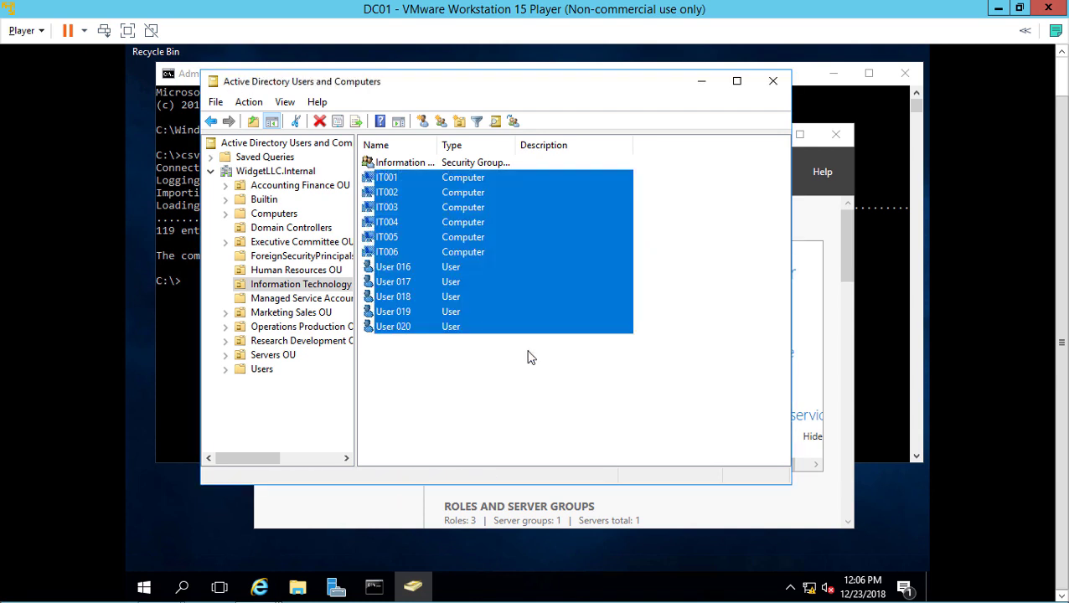
{"action": "left_click", "coordinate": [496, 393]}
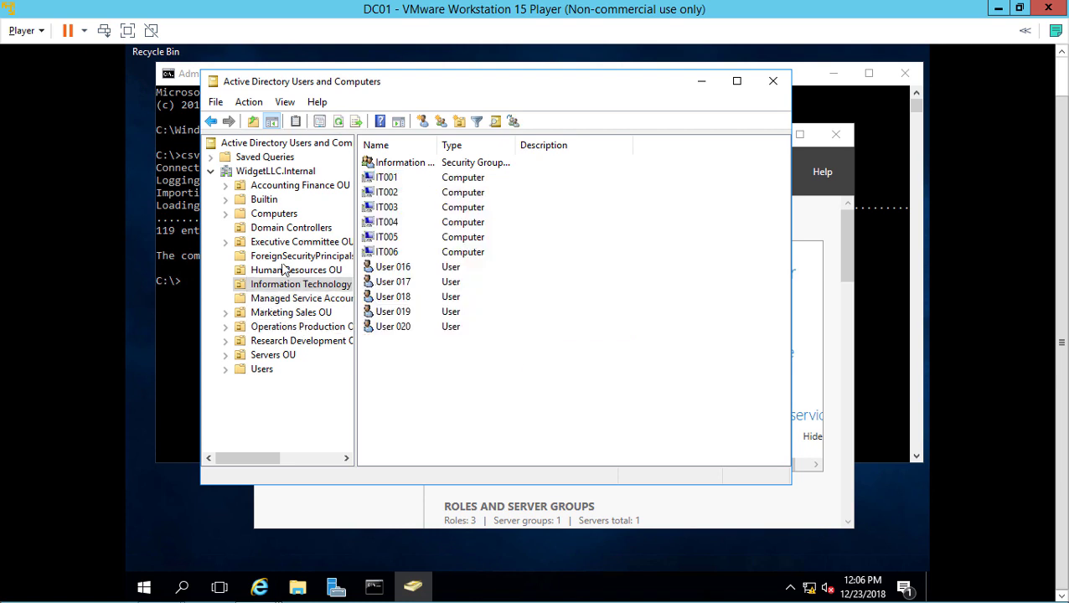
{"action": "left_click", "coordinate": [288, 271]}
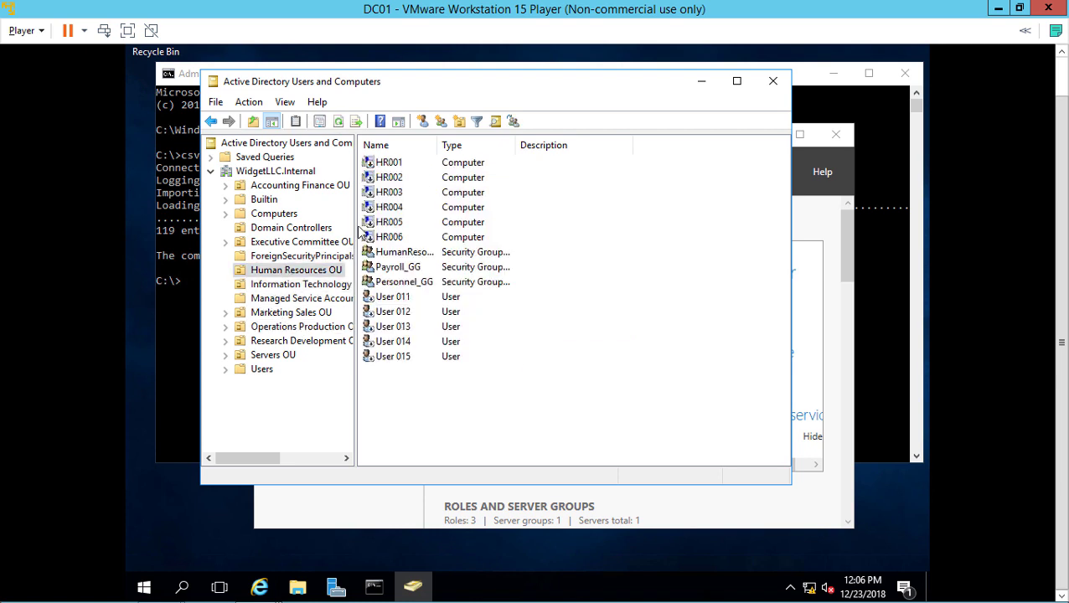
Sort the Human Resources OU by type and enable computer accounts HR001–HR006
{"action": "left_click", "coordinate": [459, 150]}
{"action": "left_click", "coordinate": [413, 164]}
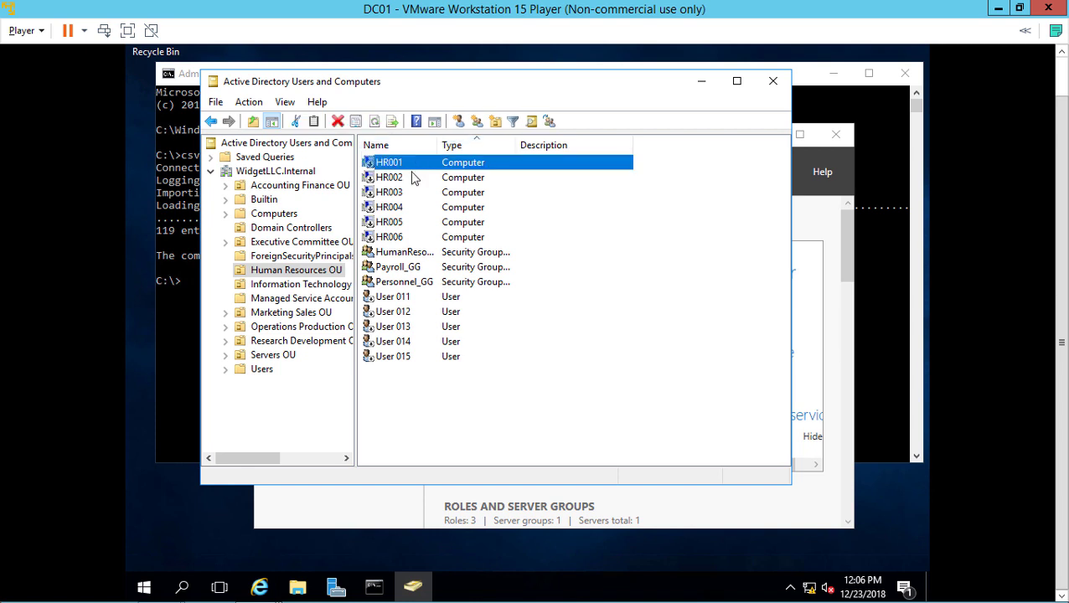
{"action": "left_click", "coordinate": [406, 239], "text": "shift"}
{"action": "right_click", "coordinate": [406, 239]}
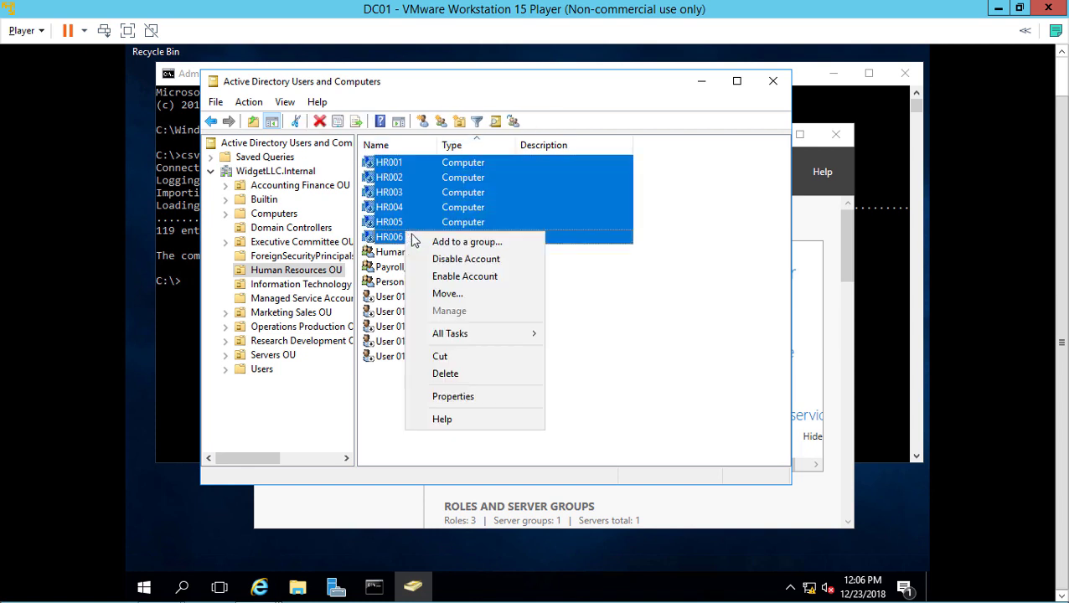
{"action": "left_click", "coordinate": [443, 278]}
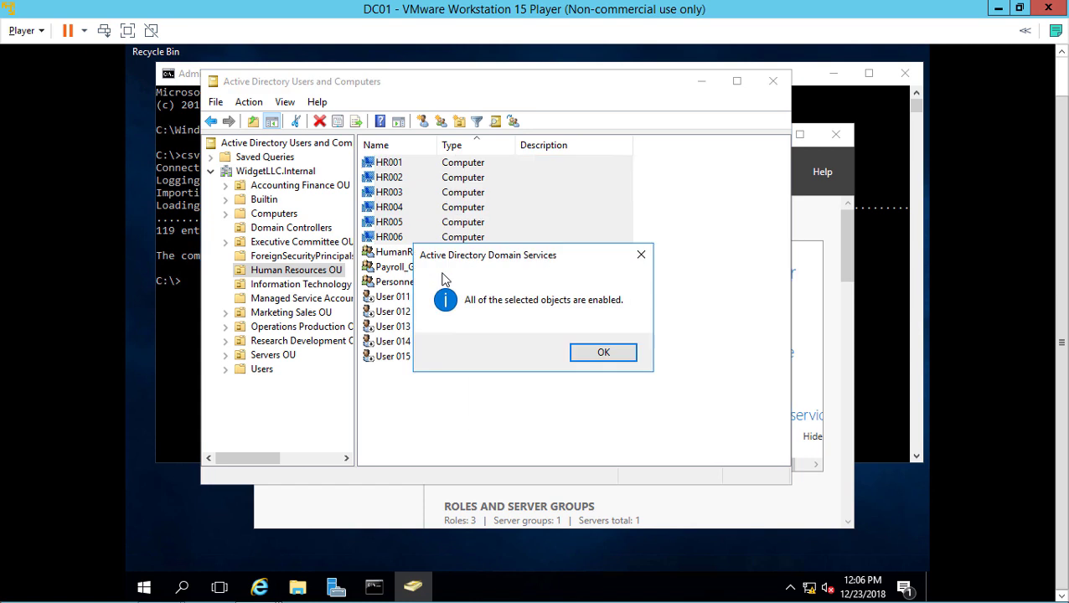
{"action": "left_click", "coordinate": [586, 356]}
Enable the User 011–015 accounts in the Human Resources OU
{"action": "left_click", "coordinate": [398, 299]}
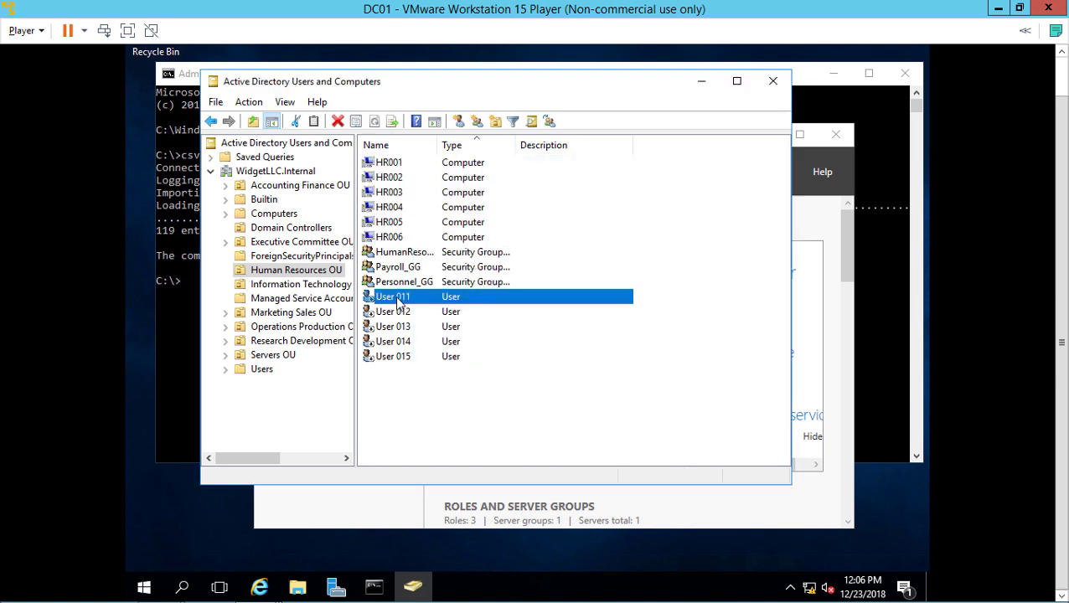
{"action": "left_click", "coordinate": [403, 359], "text": "shift"}
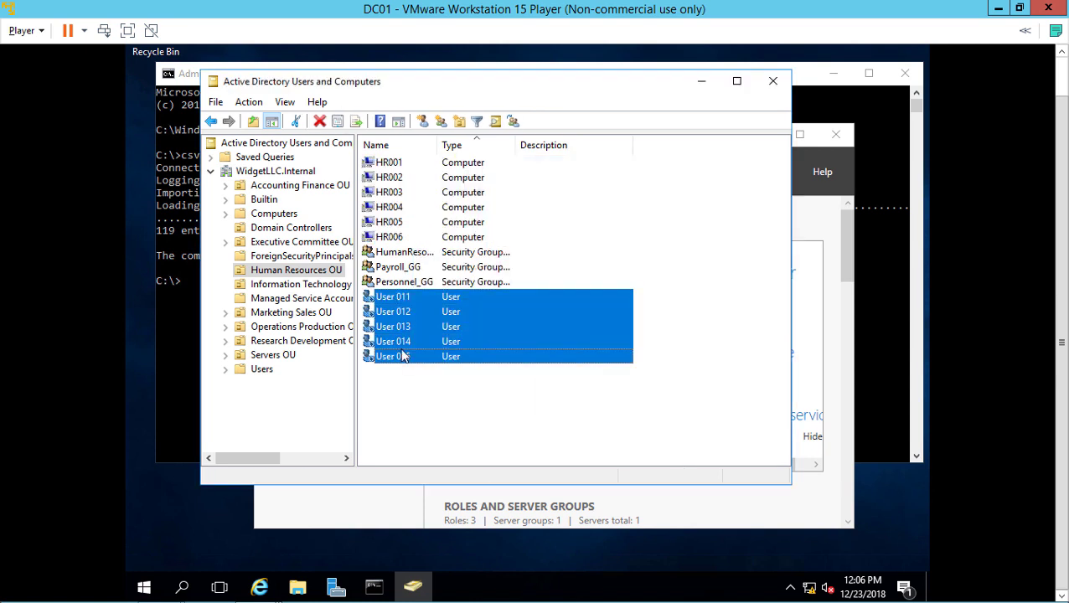
{"action": "right_click", "coordinate": [403, 352]}
{"action": "left_click", "coordinate": [439, 394]}
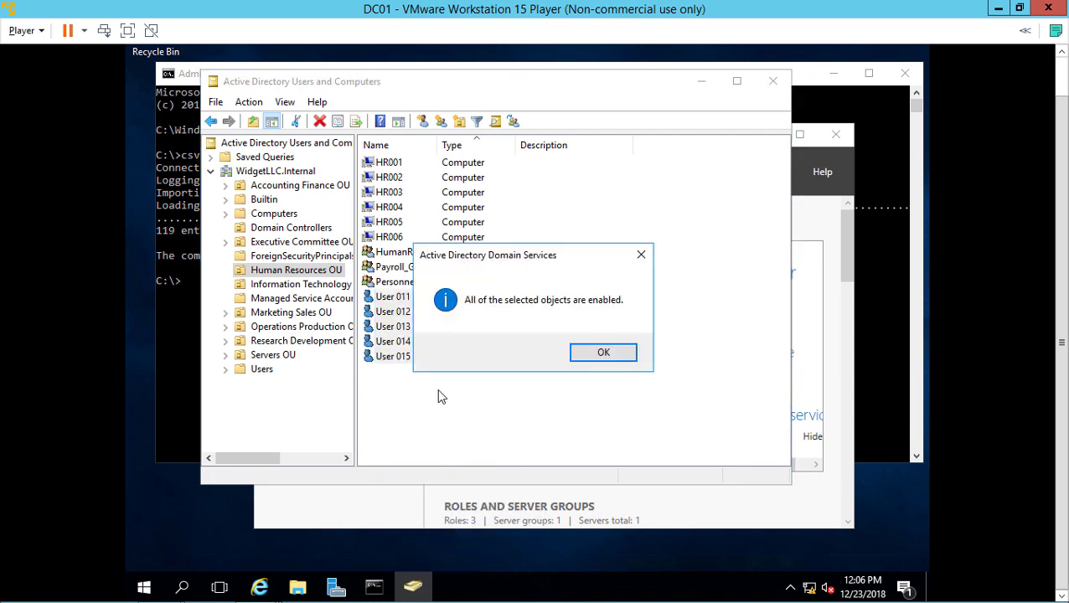
{"action": "left_click", "coordinate": [601, 353]}
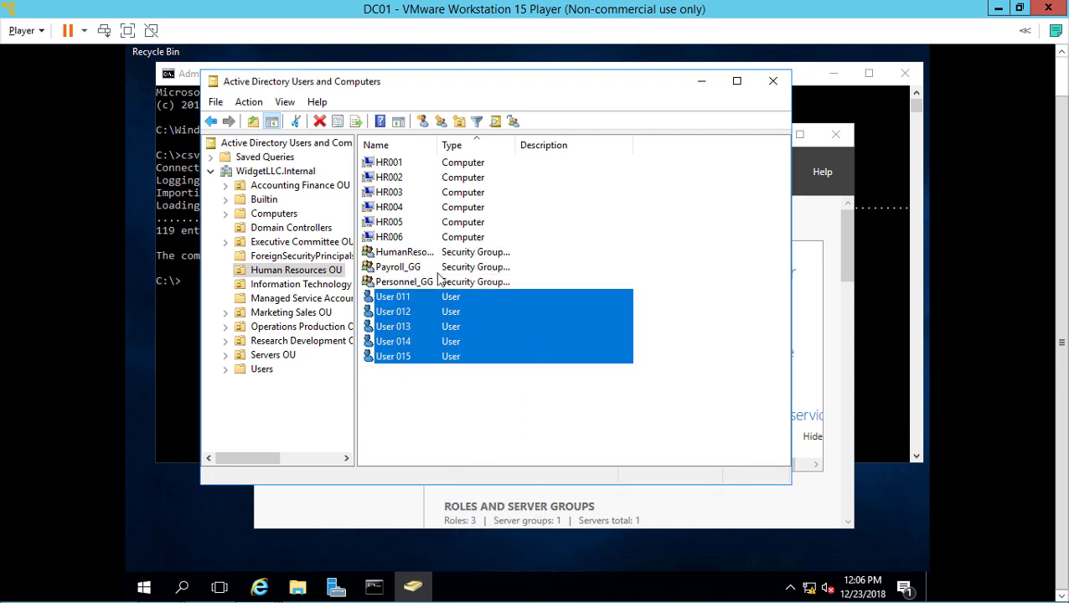
Select from the Human Resources group through User 014, then dismiss the menu and clear the selection
{"action": "left_click", "coordinate": [410, 253]}
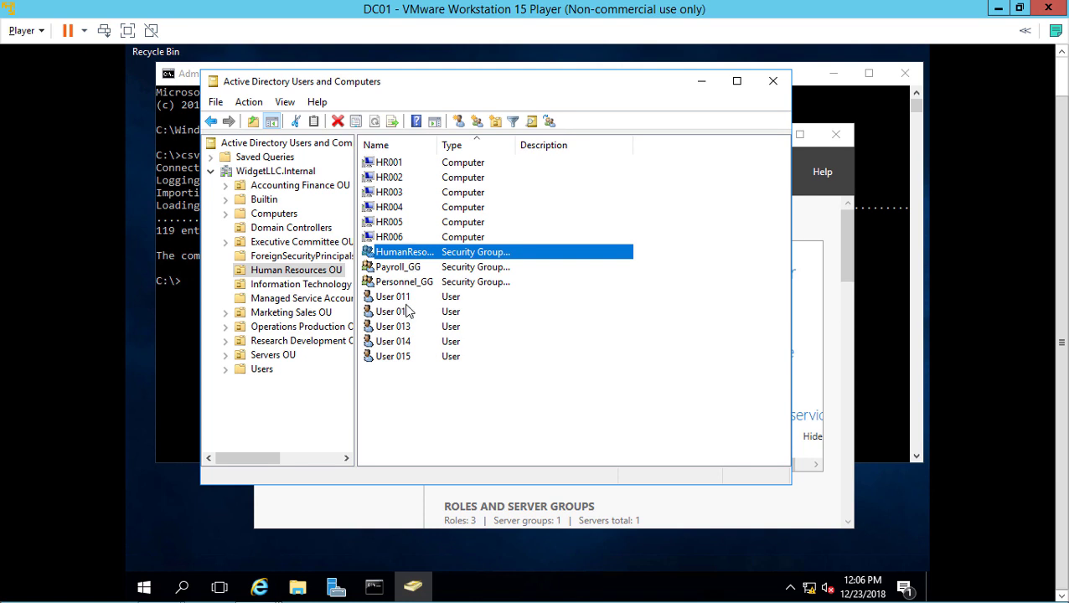
{"action": "left_click", "coordinate": [399, 345], "text": "shift"}
{"action": "right_click", "coordinate": [403, 332]}
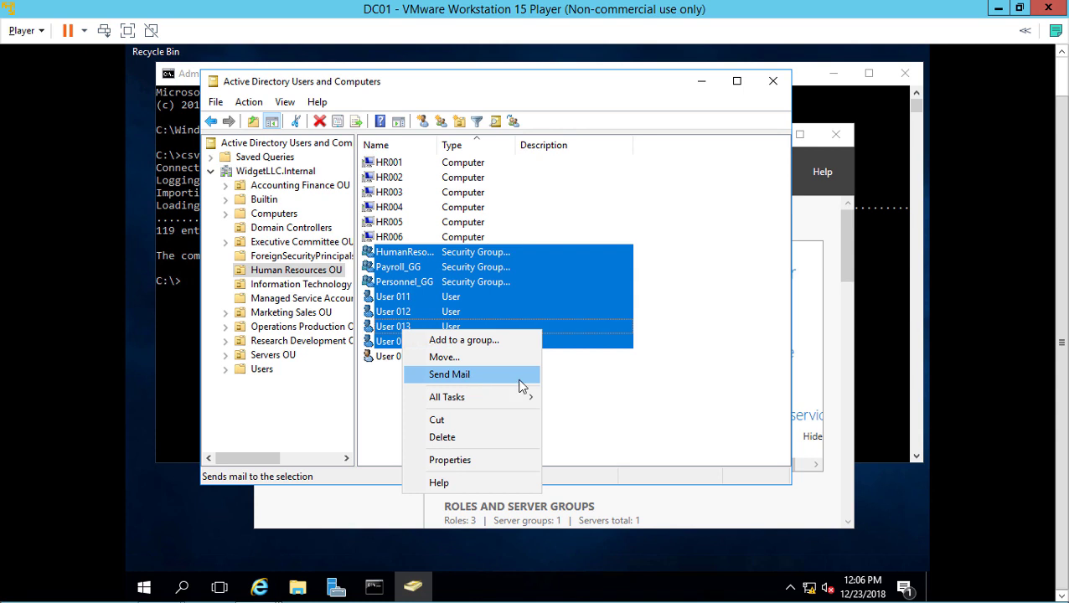
{"action": "left_click", "coordinate": [700, 374]}
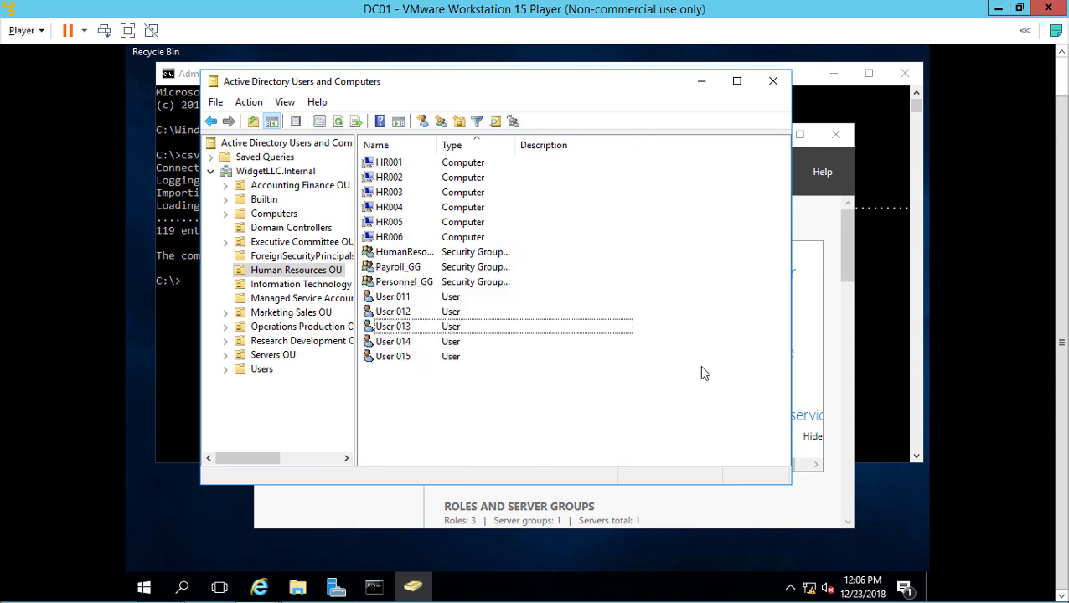
Open the Executive Committee OU and look over its computers, group and users
{"action": "left_click", "coordinate": [270, 228]}
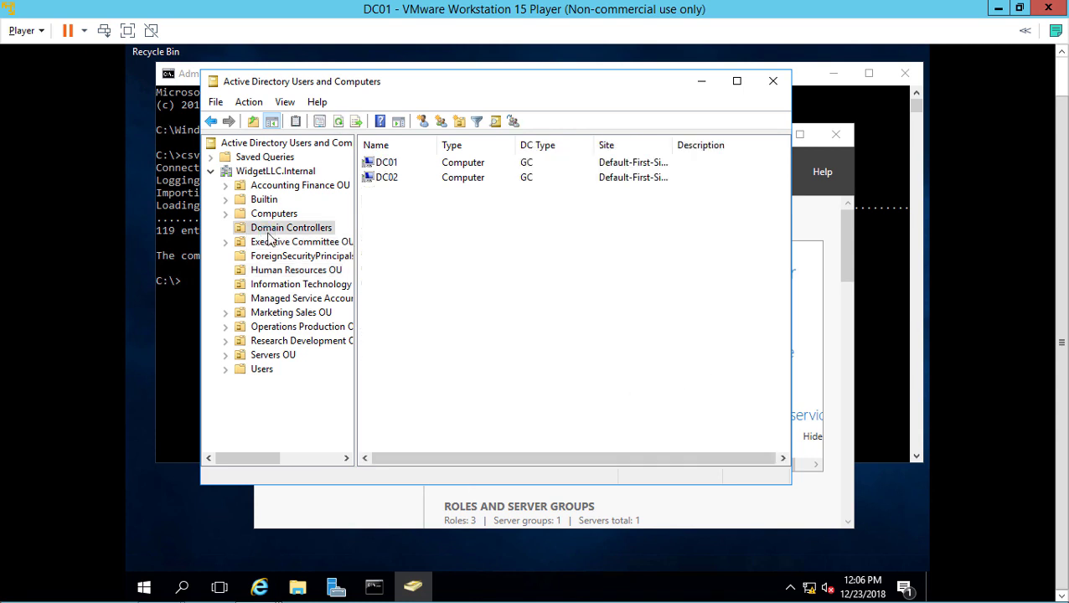
{"action": "left_click", "coordinate": [273, 243]}
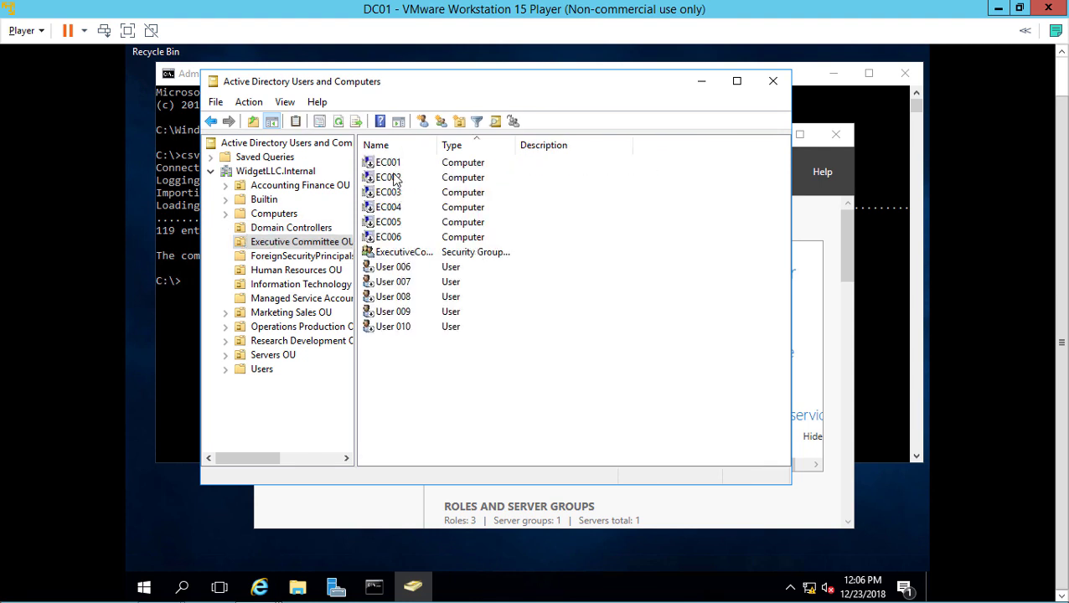
{"action": "left_click", "coordinate": [390, 166]}
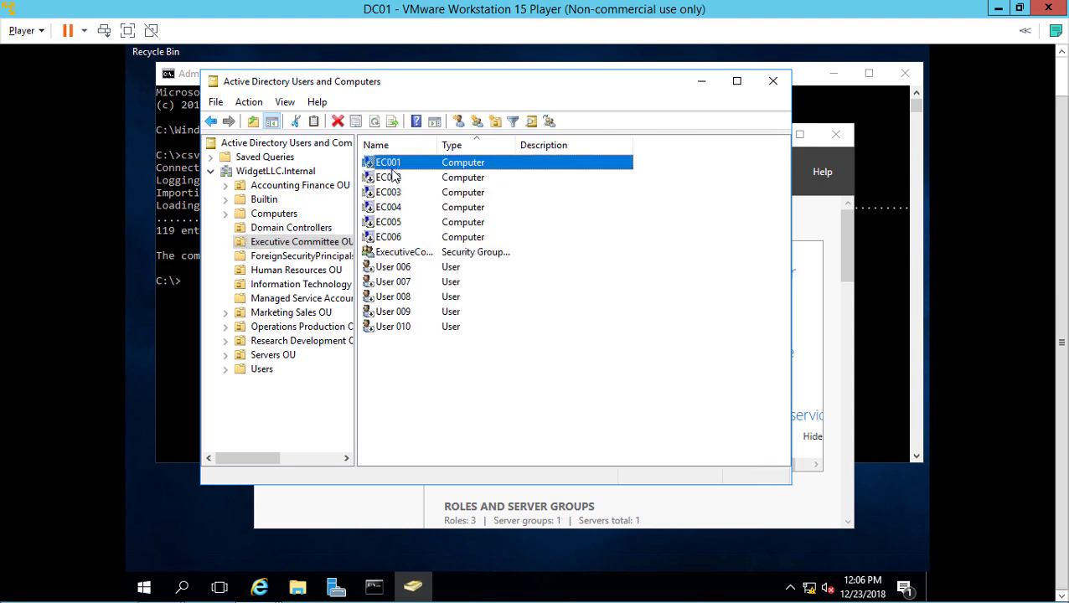
{"action": "left_click", "coordinate": [395, 329], "text": "shift"}
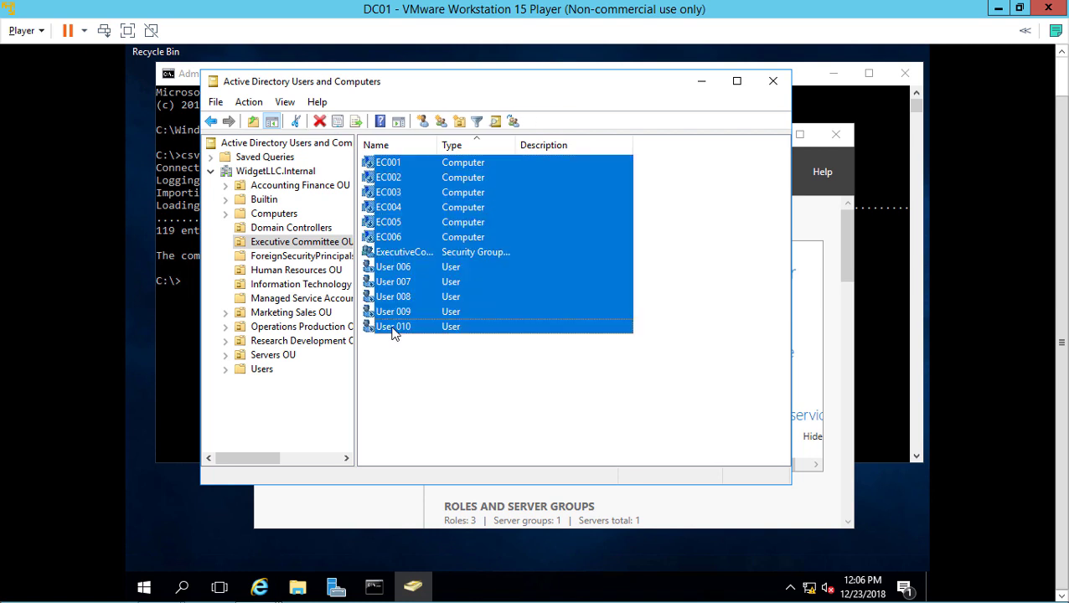
{"action": "left_click", "coordinate": [404, 253]}
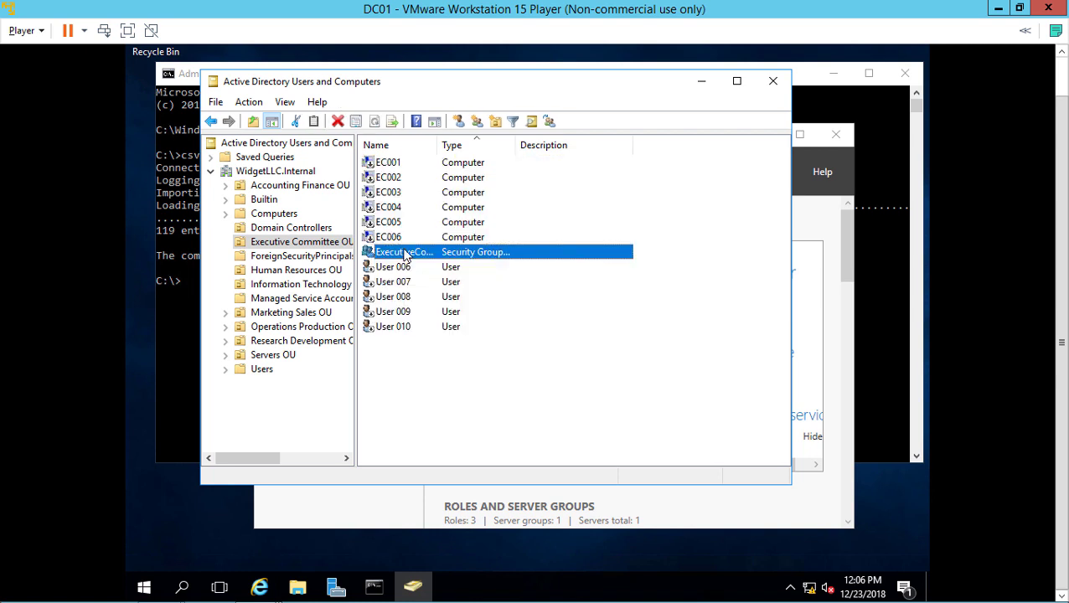
Enable computer accounts EC001–EC006 in the Executive Committee OU
{"action": "left_click", "coordinate": [400, 165]}
{"action": "left_click", "coordinate": [399, 237], "text": "shift"}
{"action": "right_click", "coordinate": [399, 237]}
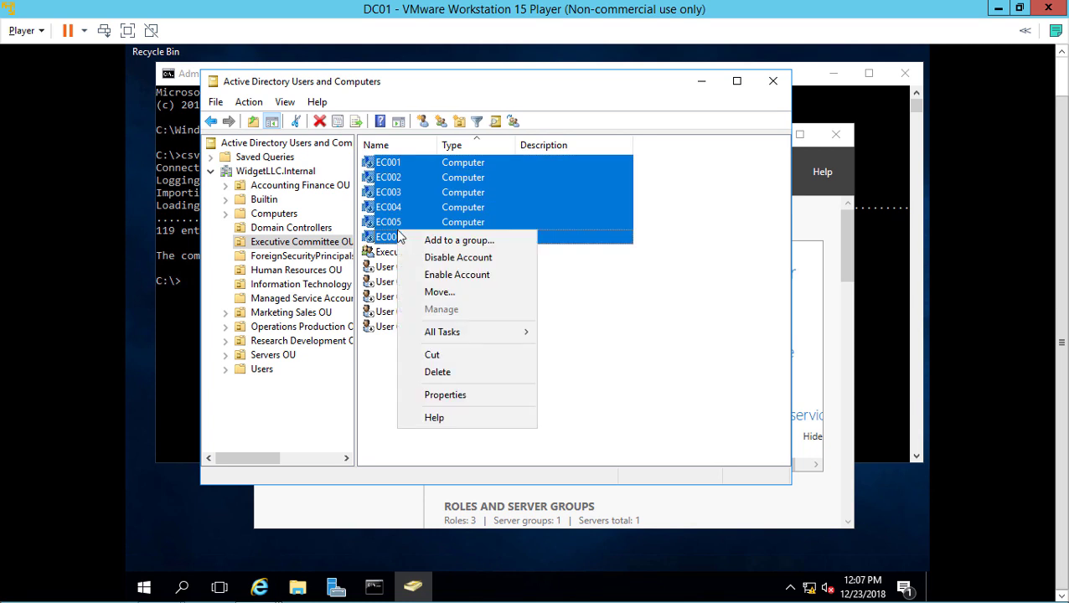
{"action": "left_click", "coordinate": [447, 284]}
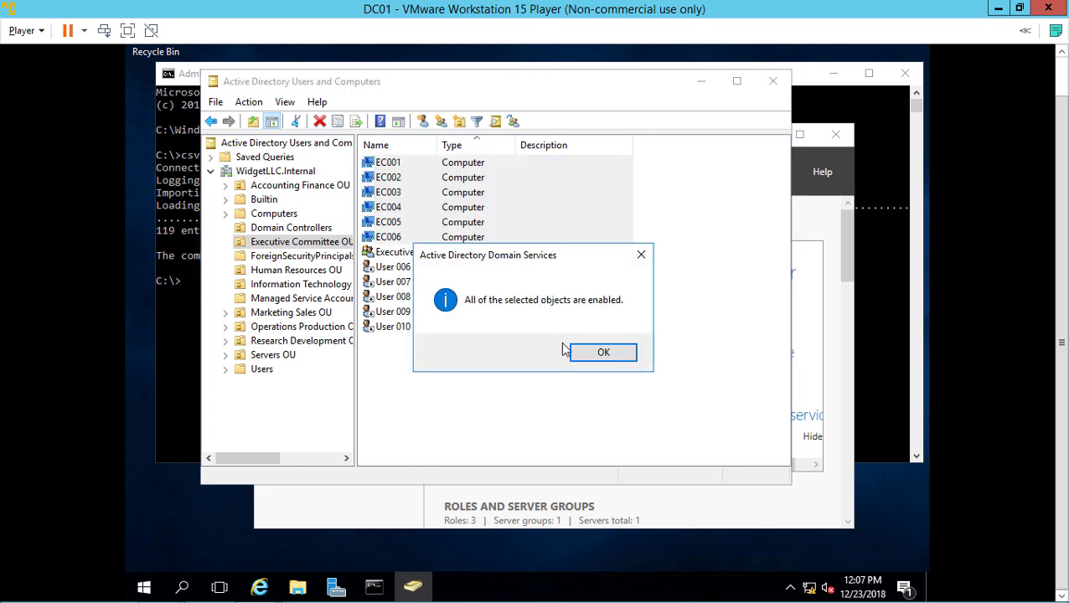
{"action": "left_click", "coordinate": [586, 355]}
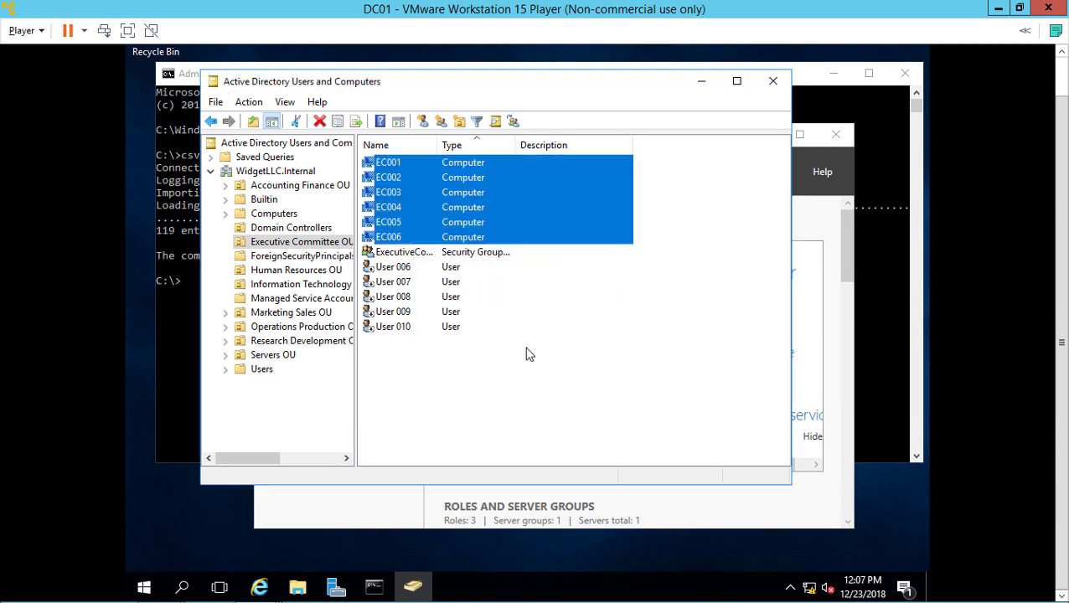
Enable the User 006–010 accounts and clear the selection
{"action": "left_click", "coordinate": [394, 268]}
{"action": "left_click", "coordinate": [394, 327], "text": "shift"}
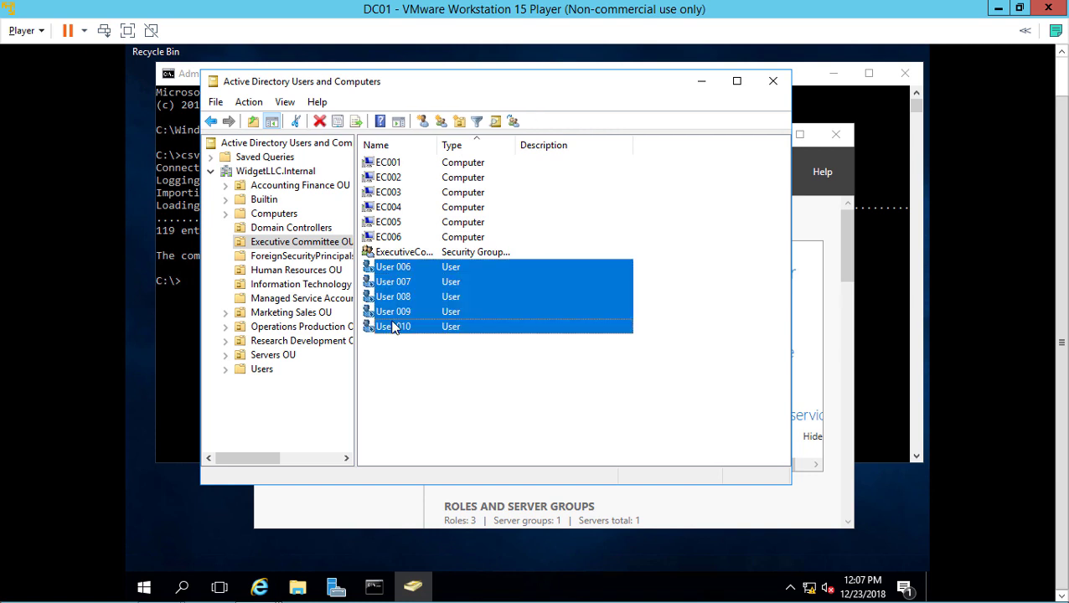
{"action": "right_click", "coordinate": [393, 327]}
{"action": "left_click", "coordinate": [421, 367]}
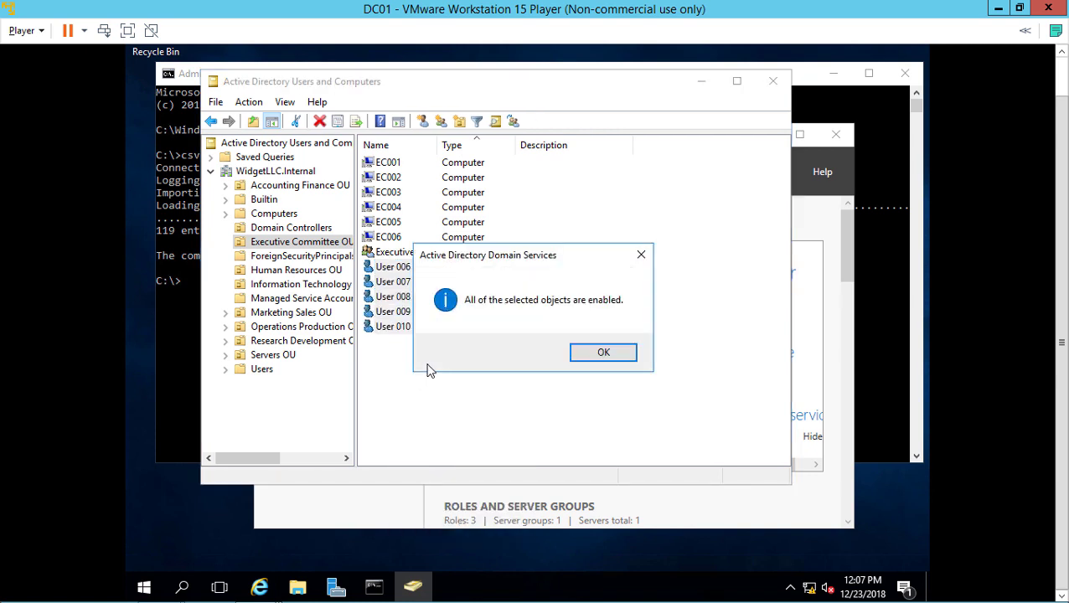
{"action": "left_click", "coordinate": [593, 356]}
{"action": "left_click", "coordinate": [517, 423]}
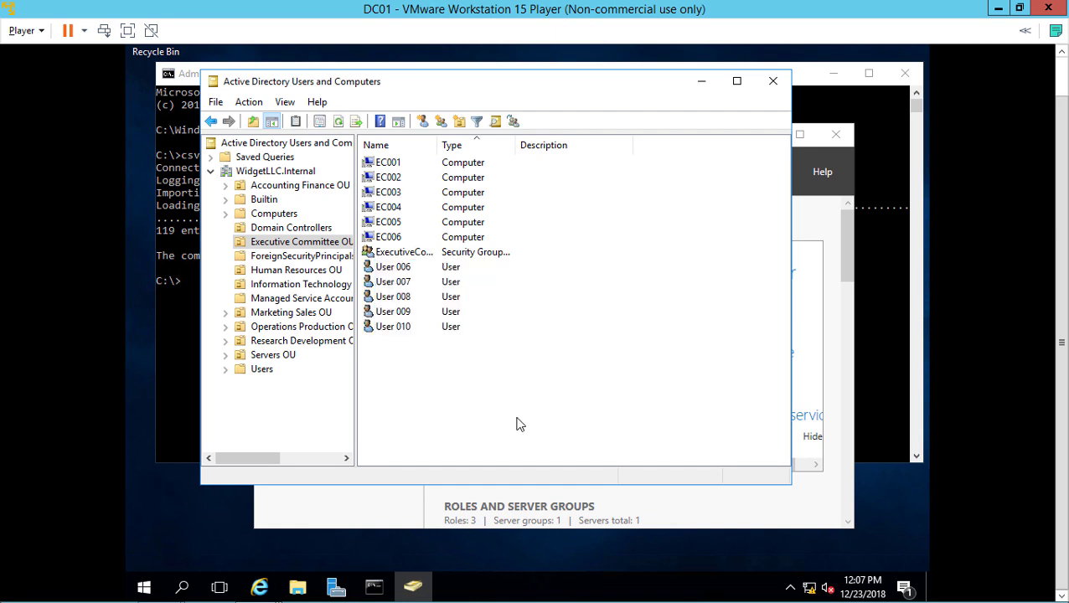